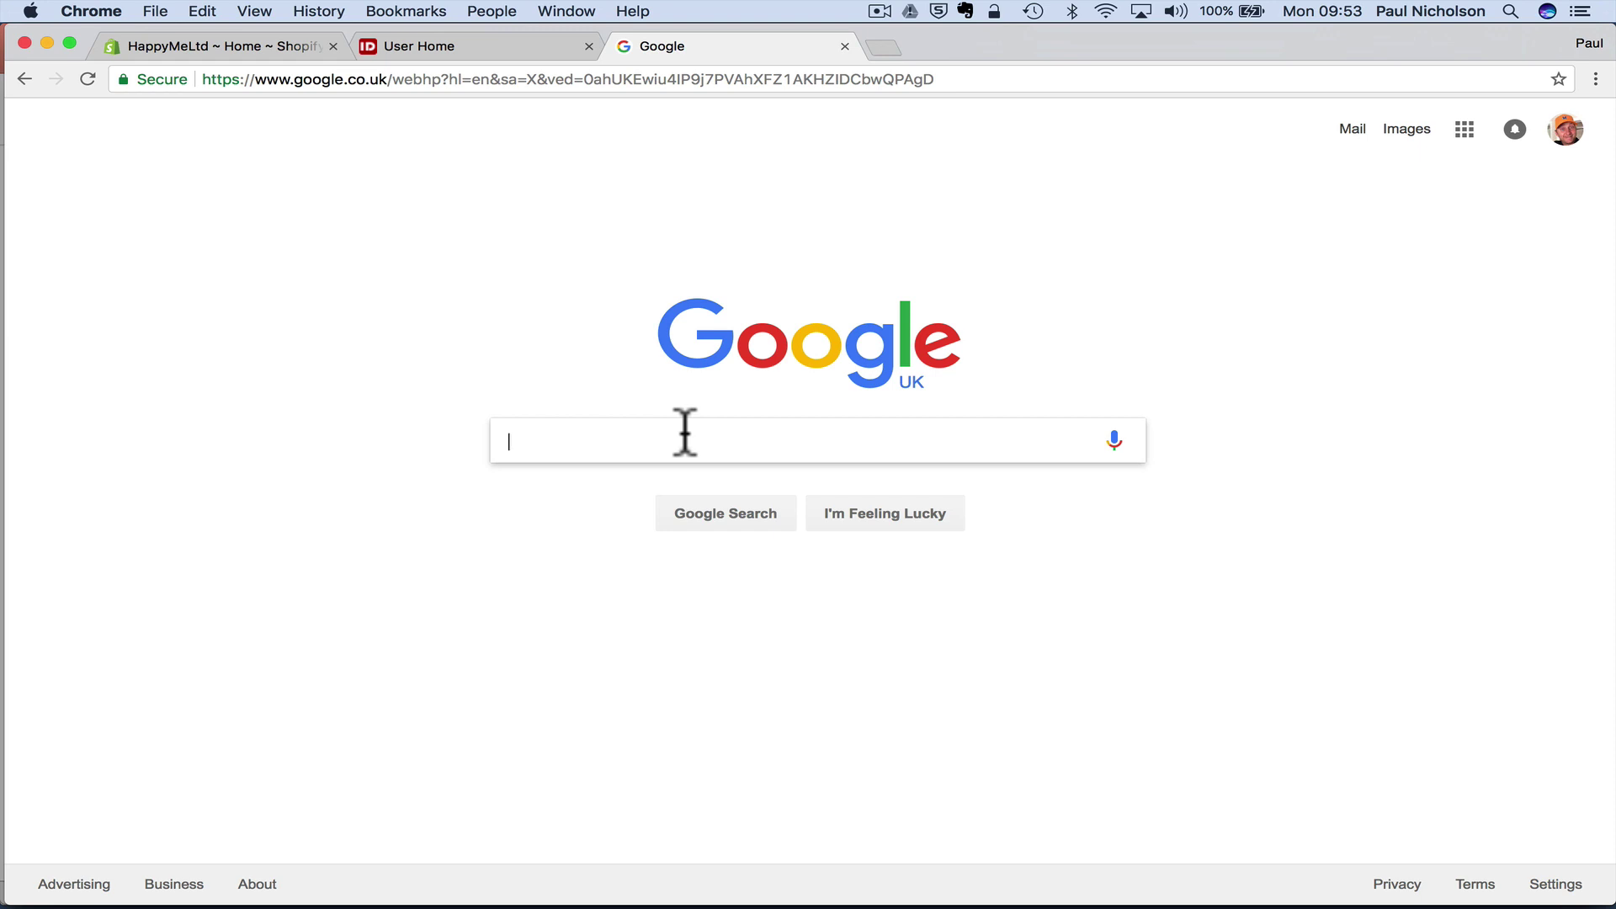
- Check the store's admin dashboard, then go back to the Google homepage search box
left_click(175, 47)
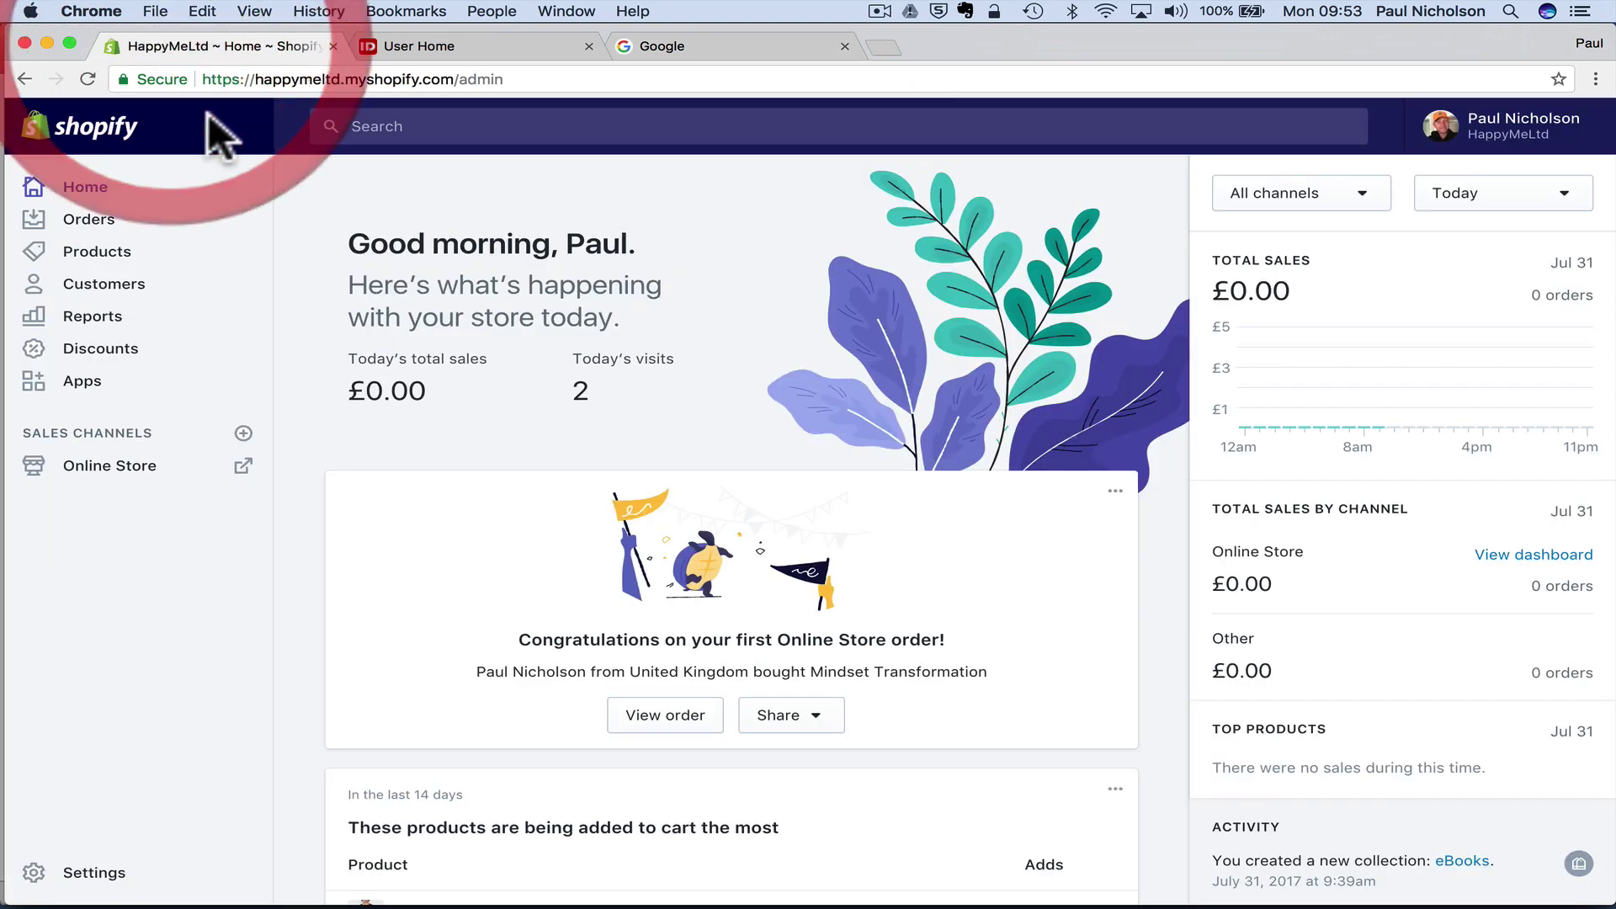
left_click(673, 46)
left_click(643, 438)
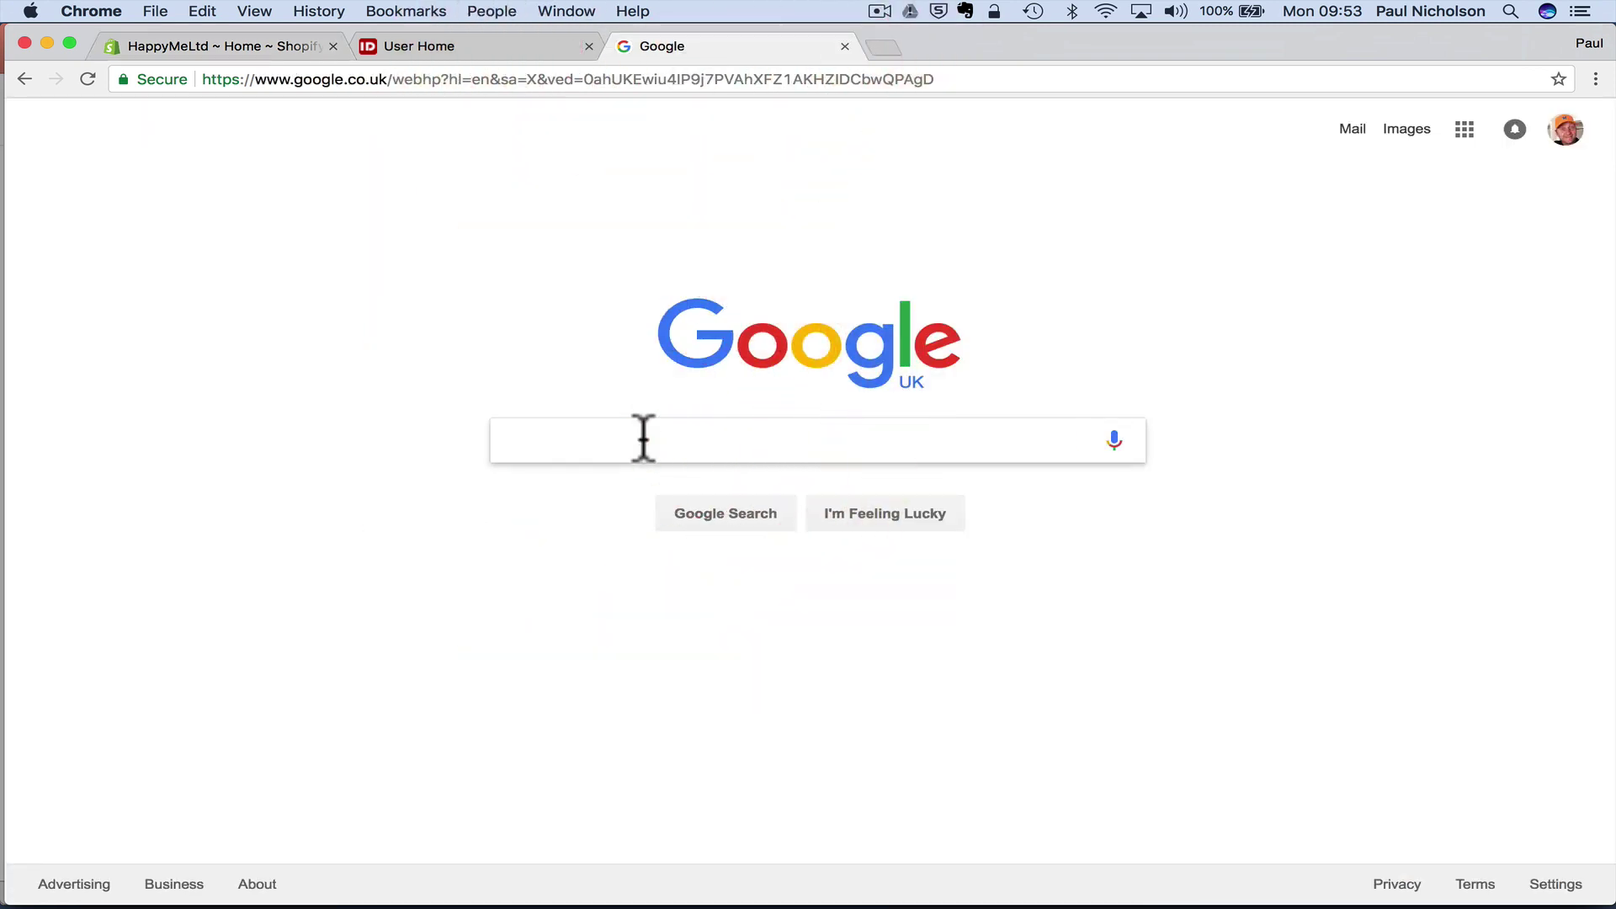
- Search Google for 'shopify digital downloads' using the autocomplete suggestion
type("shopify ")
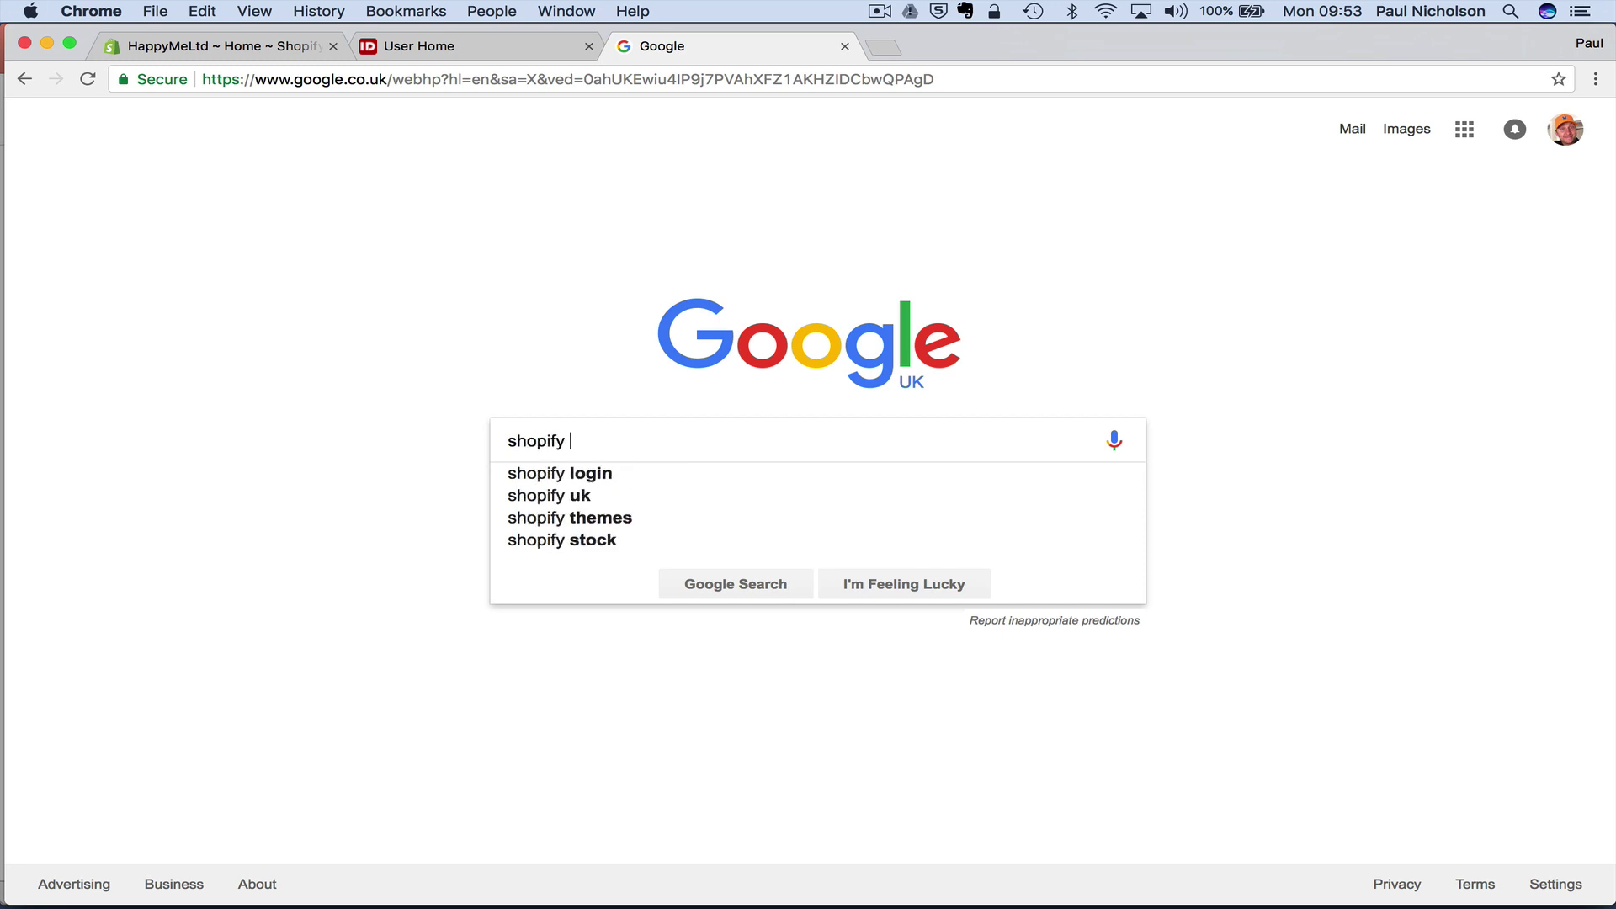
type("digi")
key("Down")
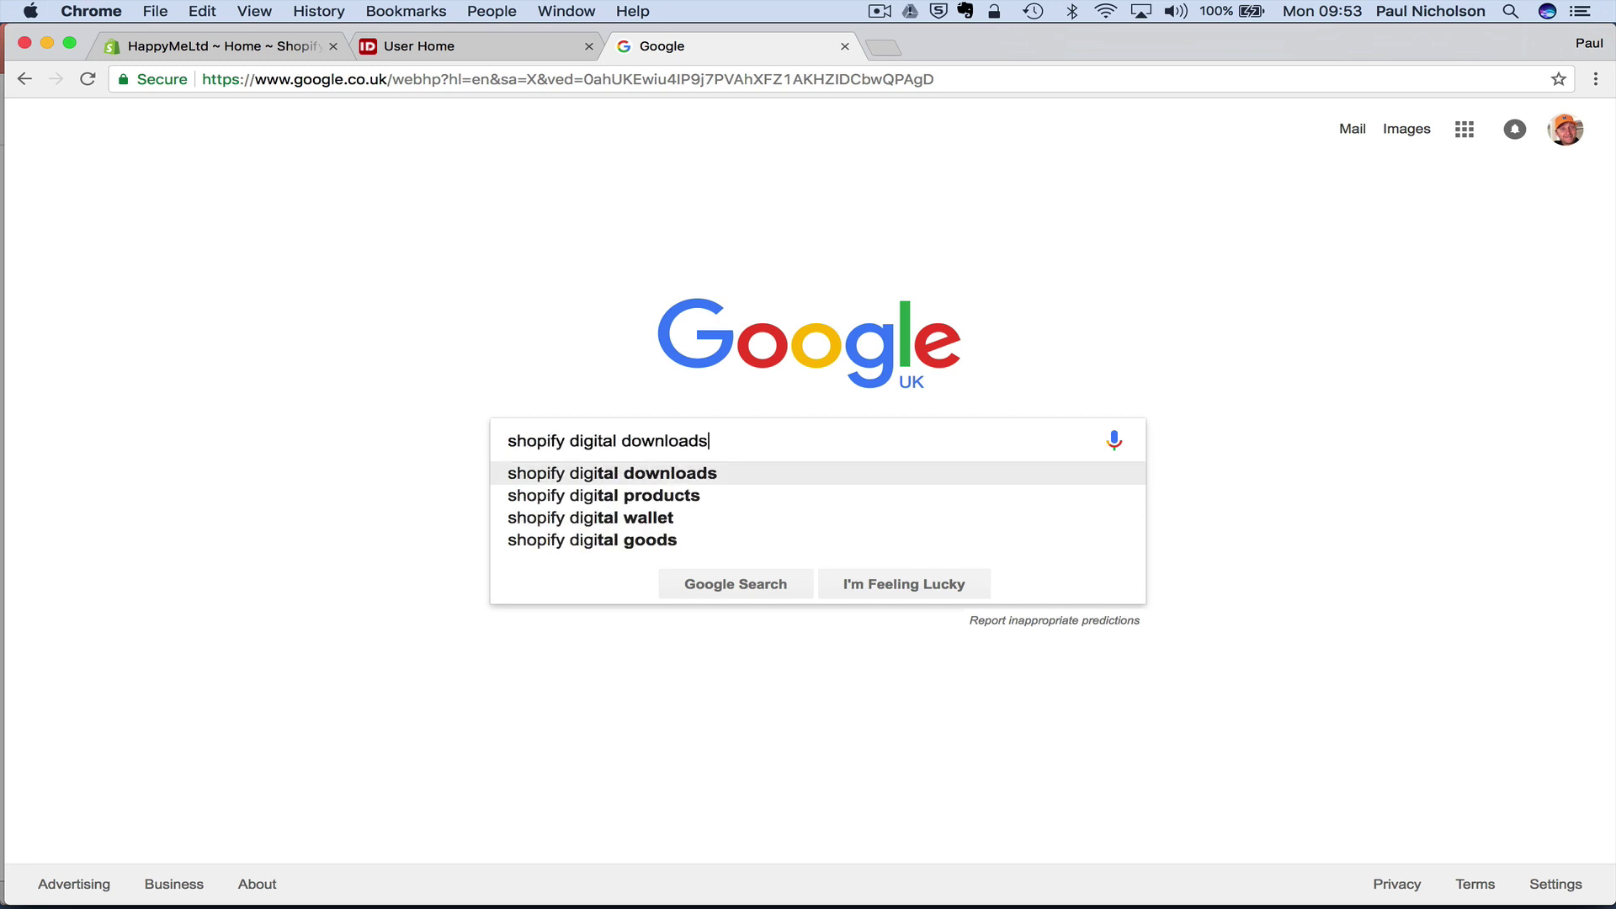
key("Return")
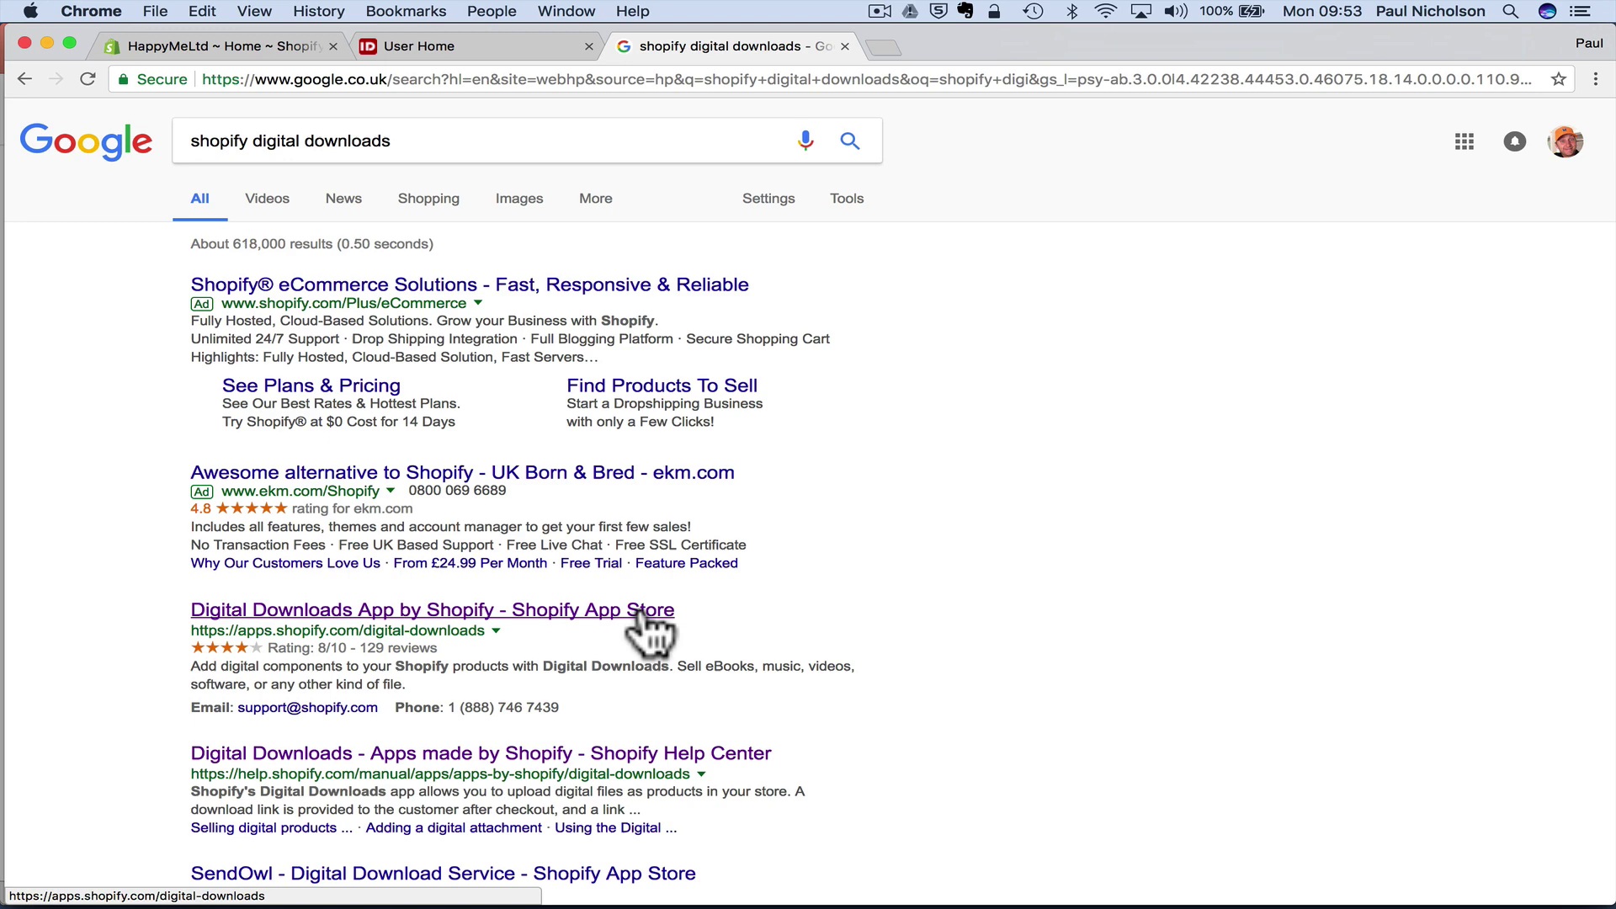
scroll(652, 589, "down", 5)
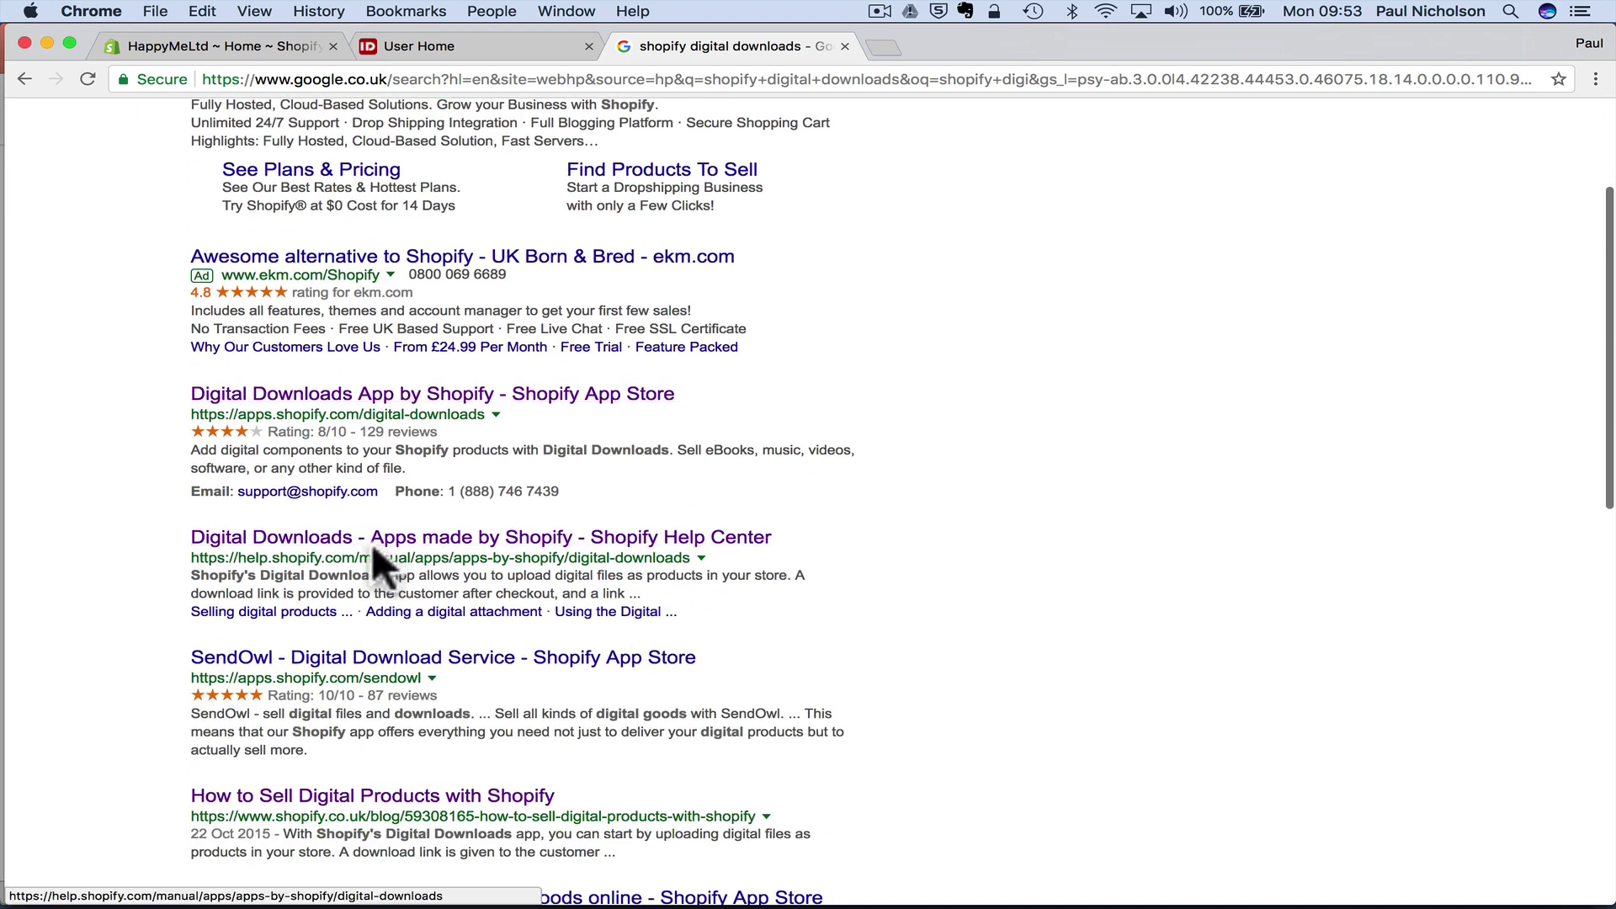
- Open Shopify's Digital Downloads help article, go to its App Store listing and click Get
left_click(493, 539)
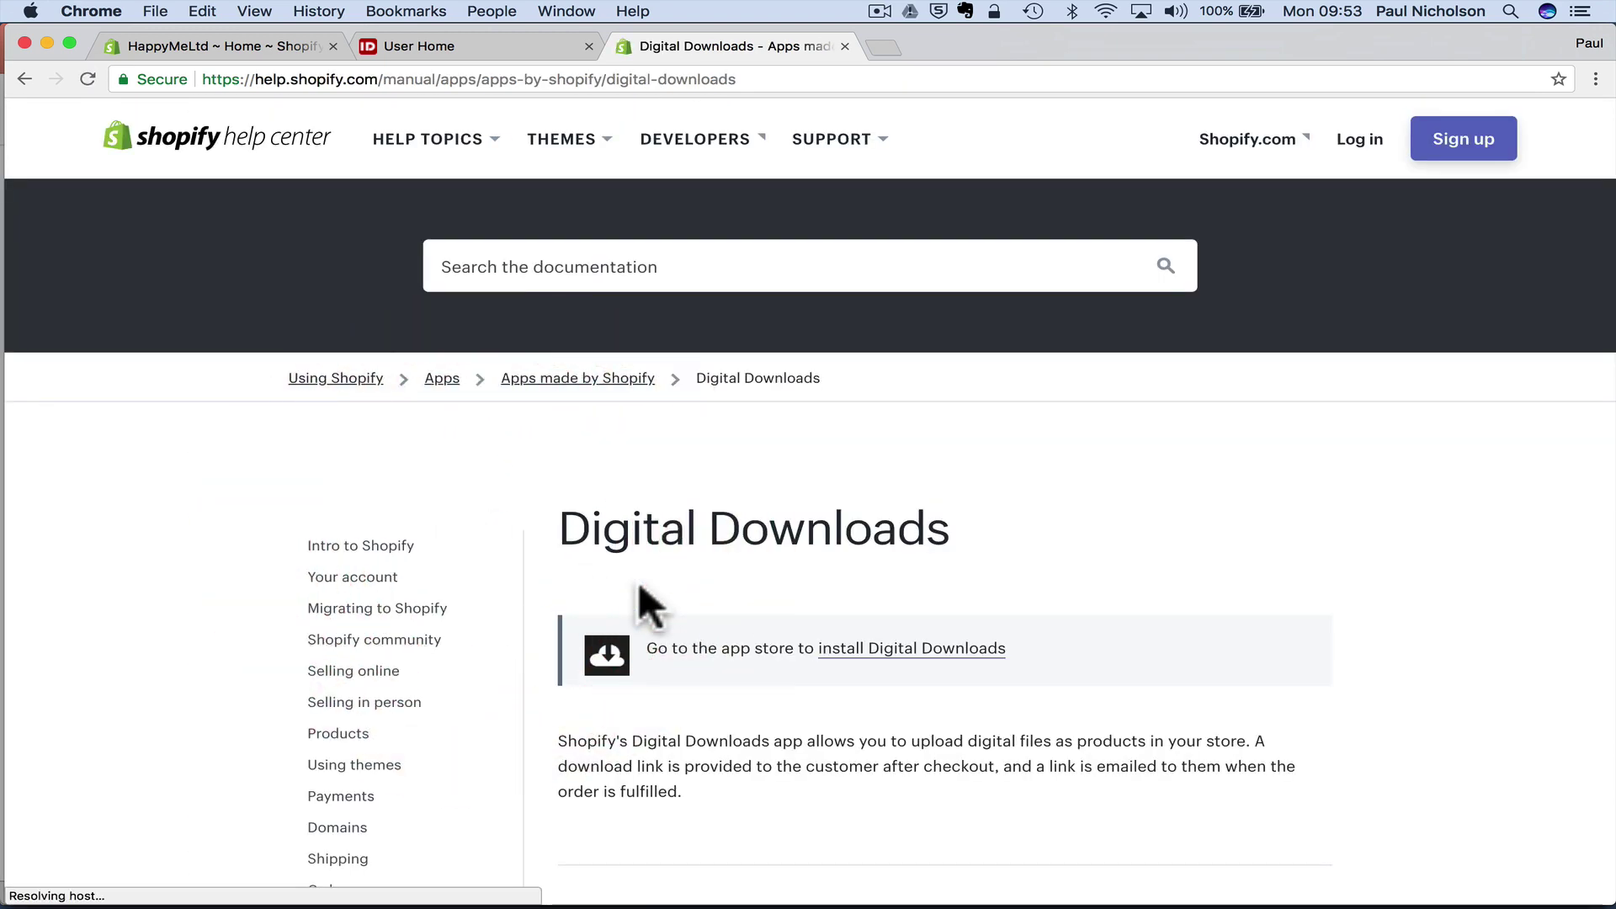
scroll(1037, 678, "down", 10)
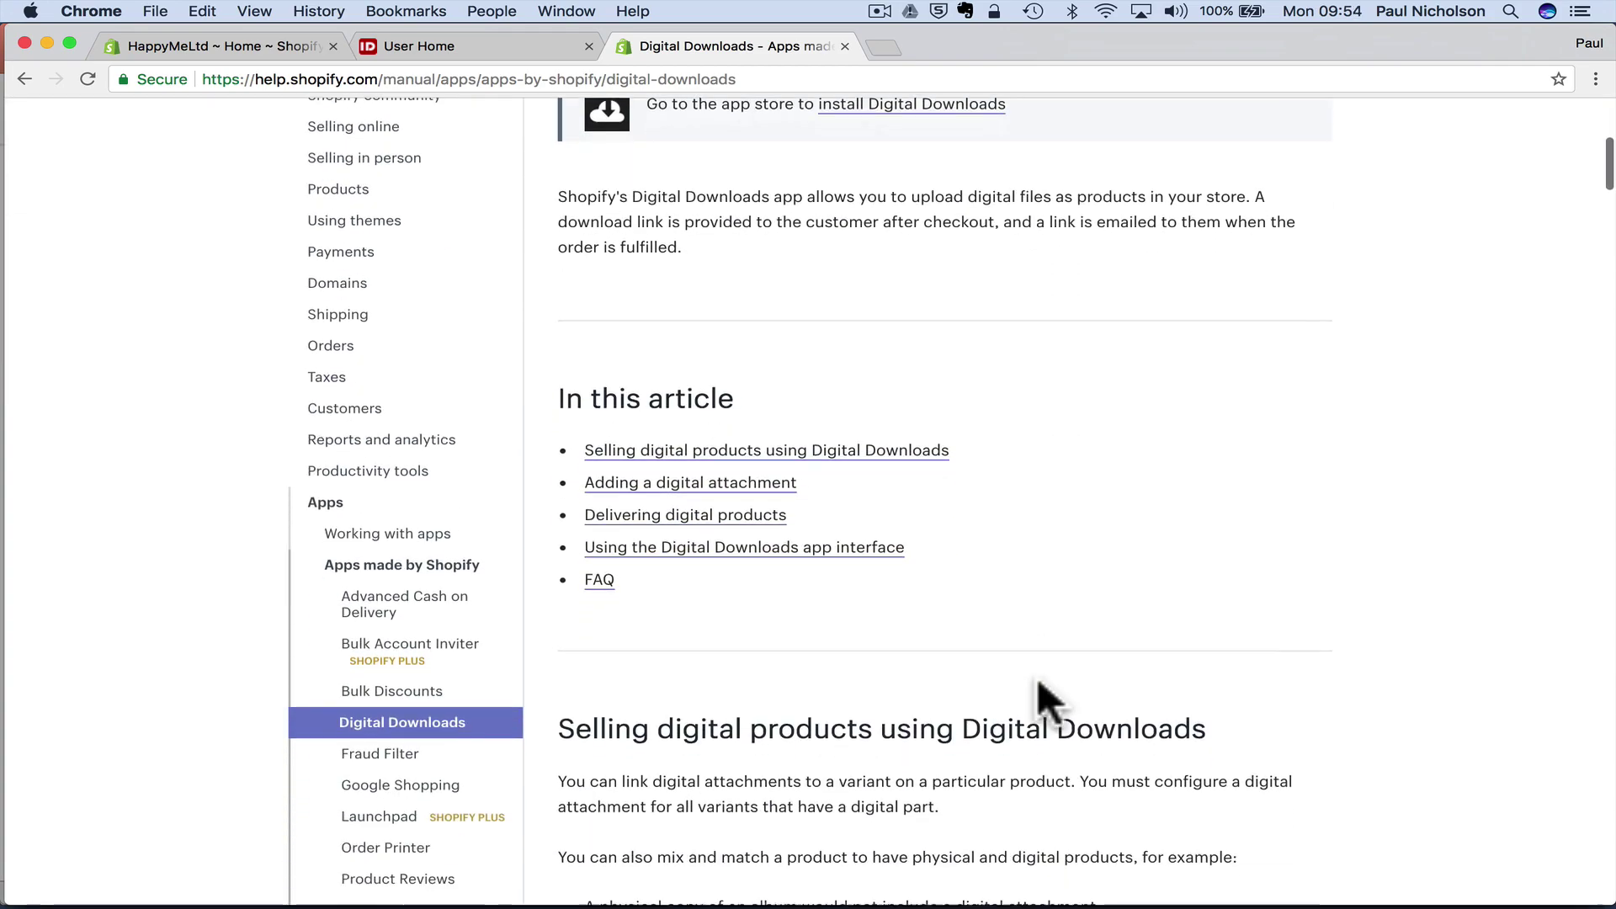
scroll(1038, 678, "up", 10)
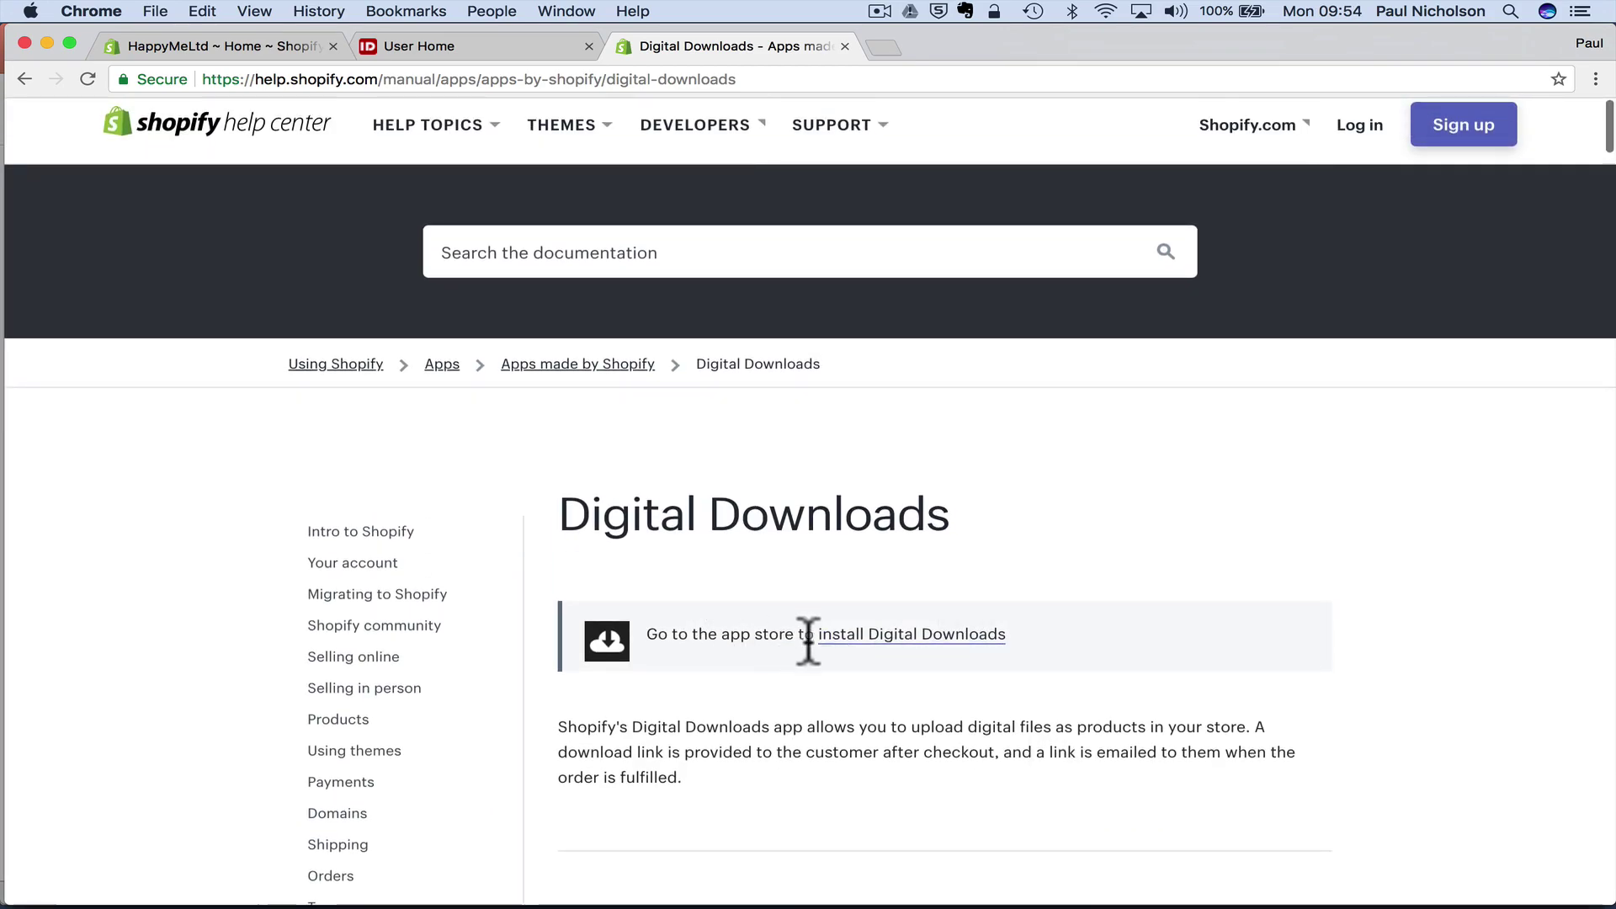
left_click(841, 637)
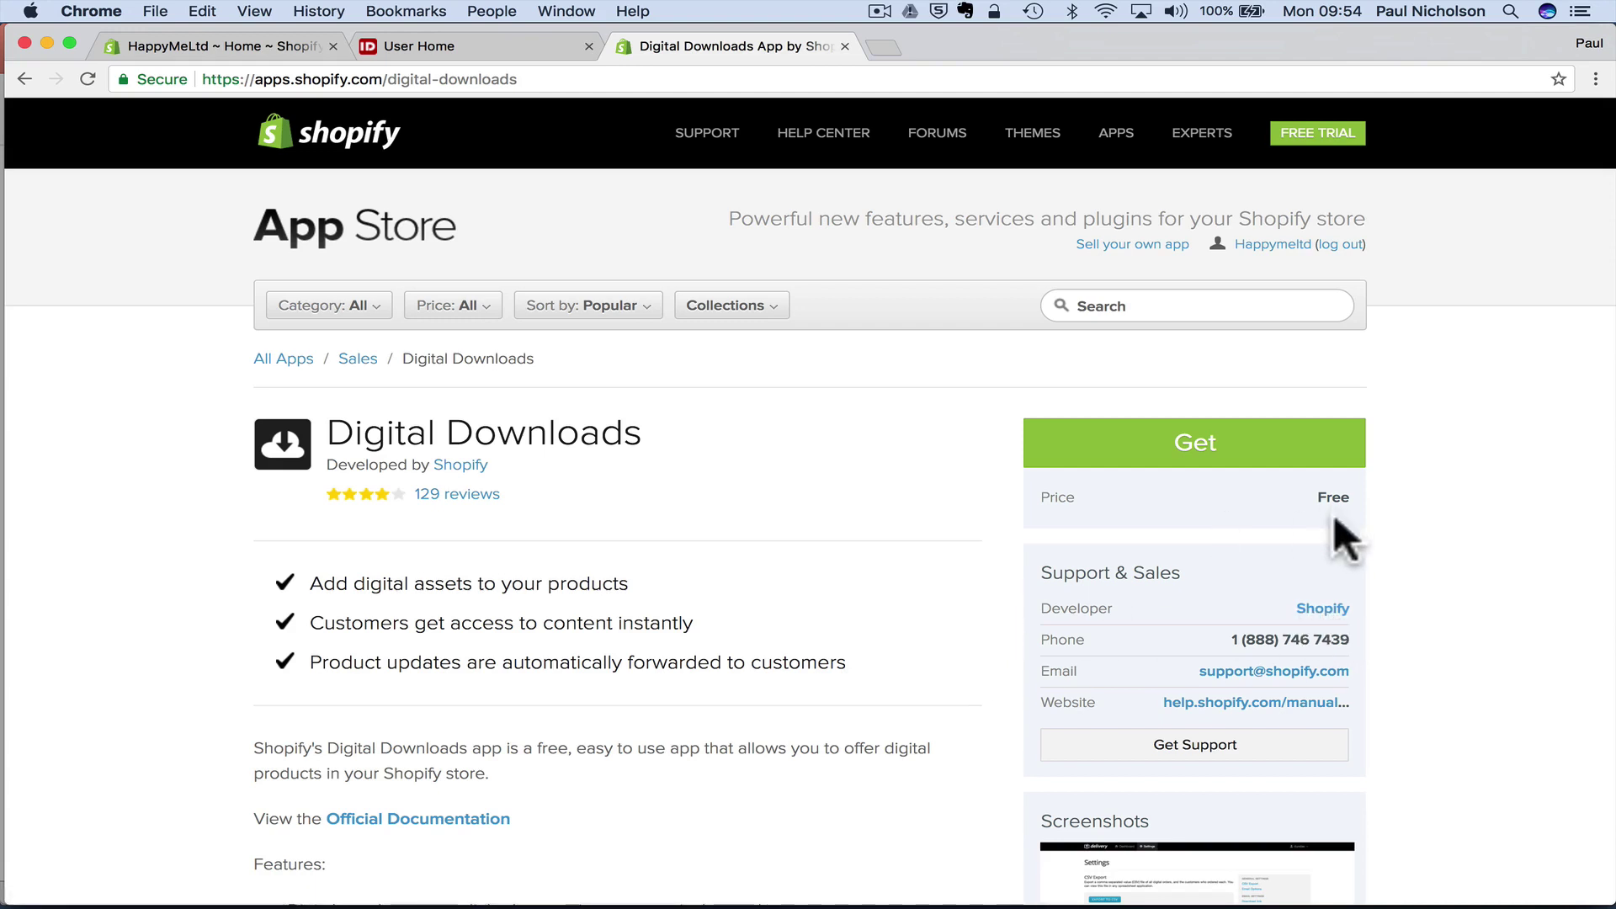
left_click(1194, 450)
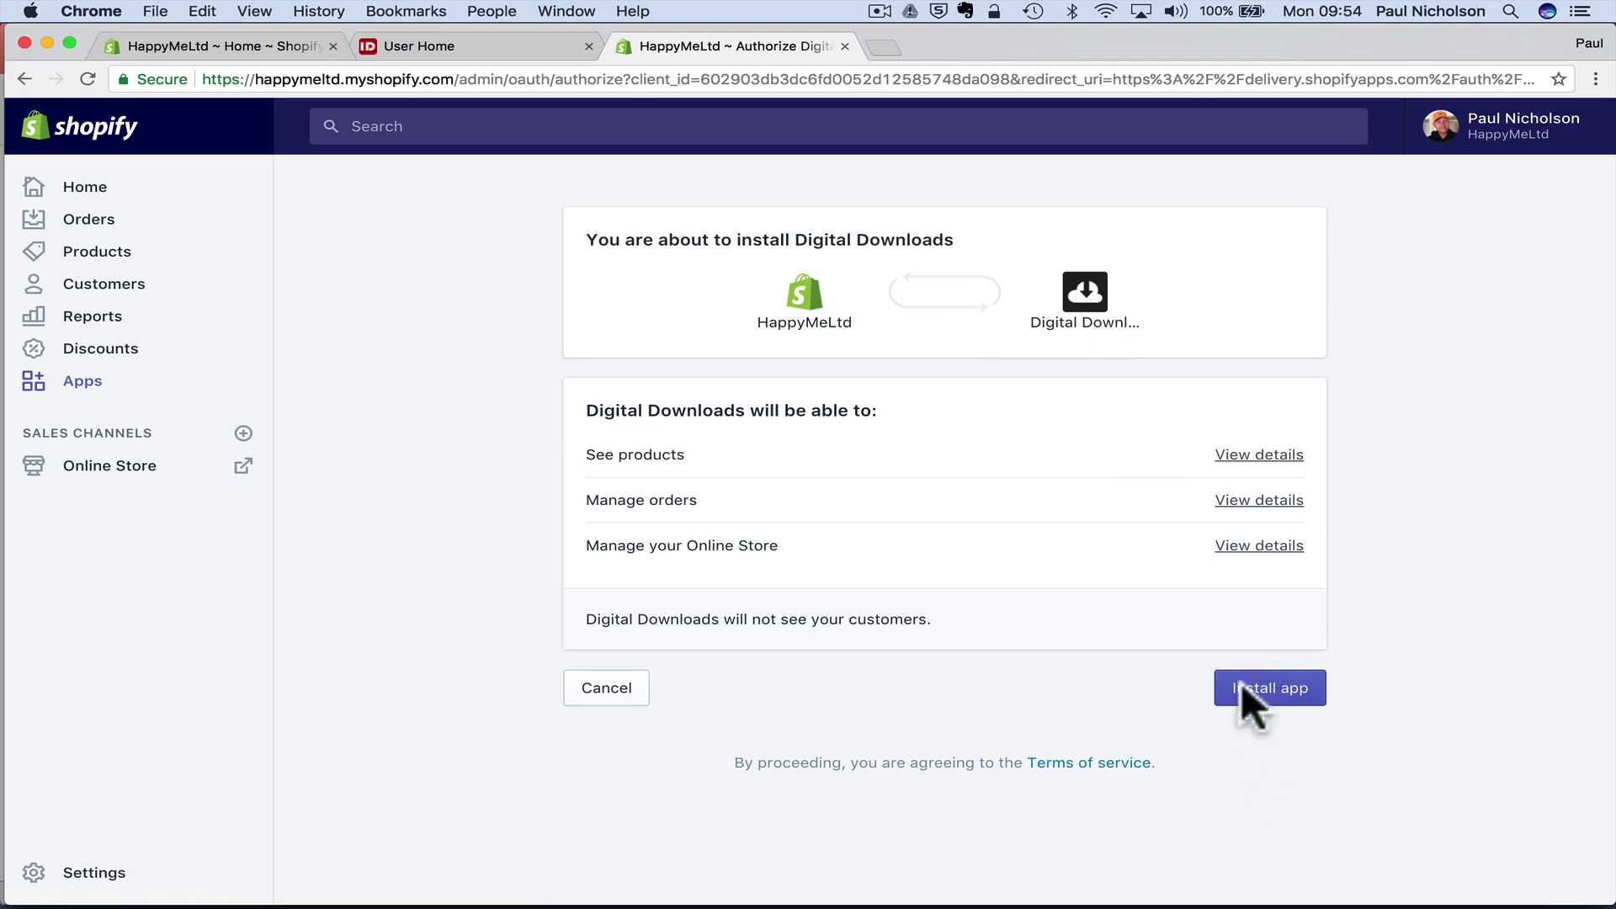
- Install Digital Downloads, start a new product from Products, then switch to the IDPLR dashboard
left_click(1262, 701)
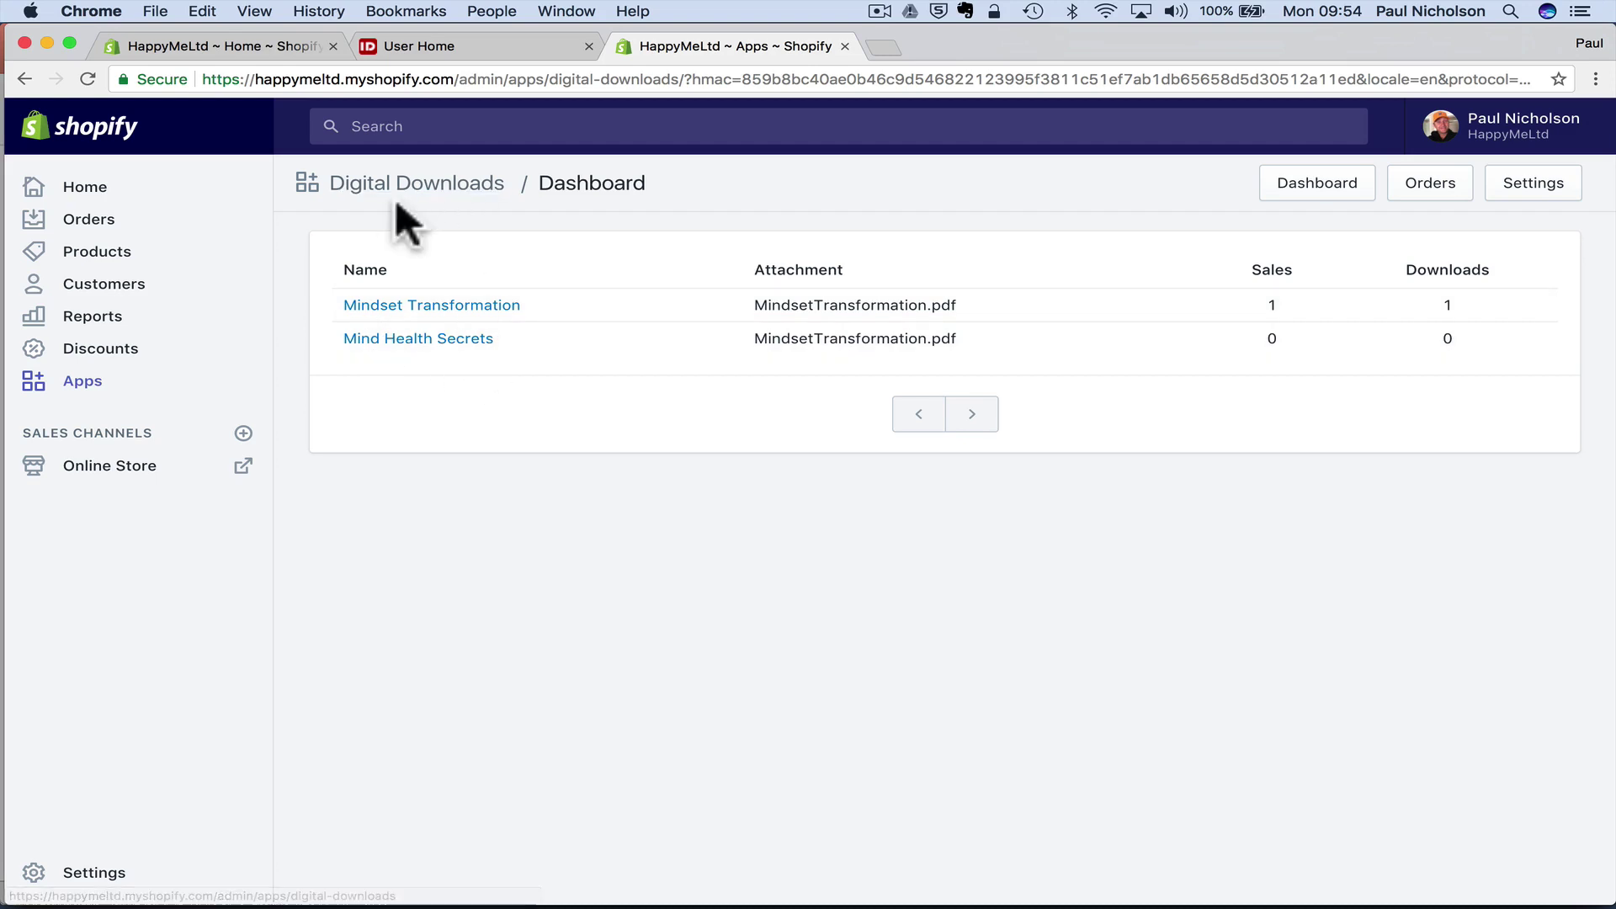
left_click(221, 262)
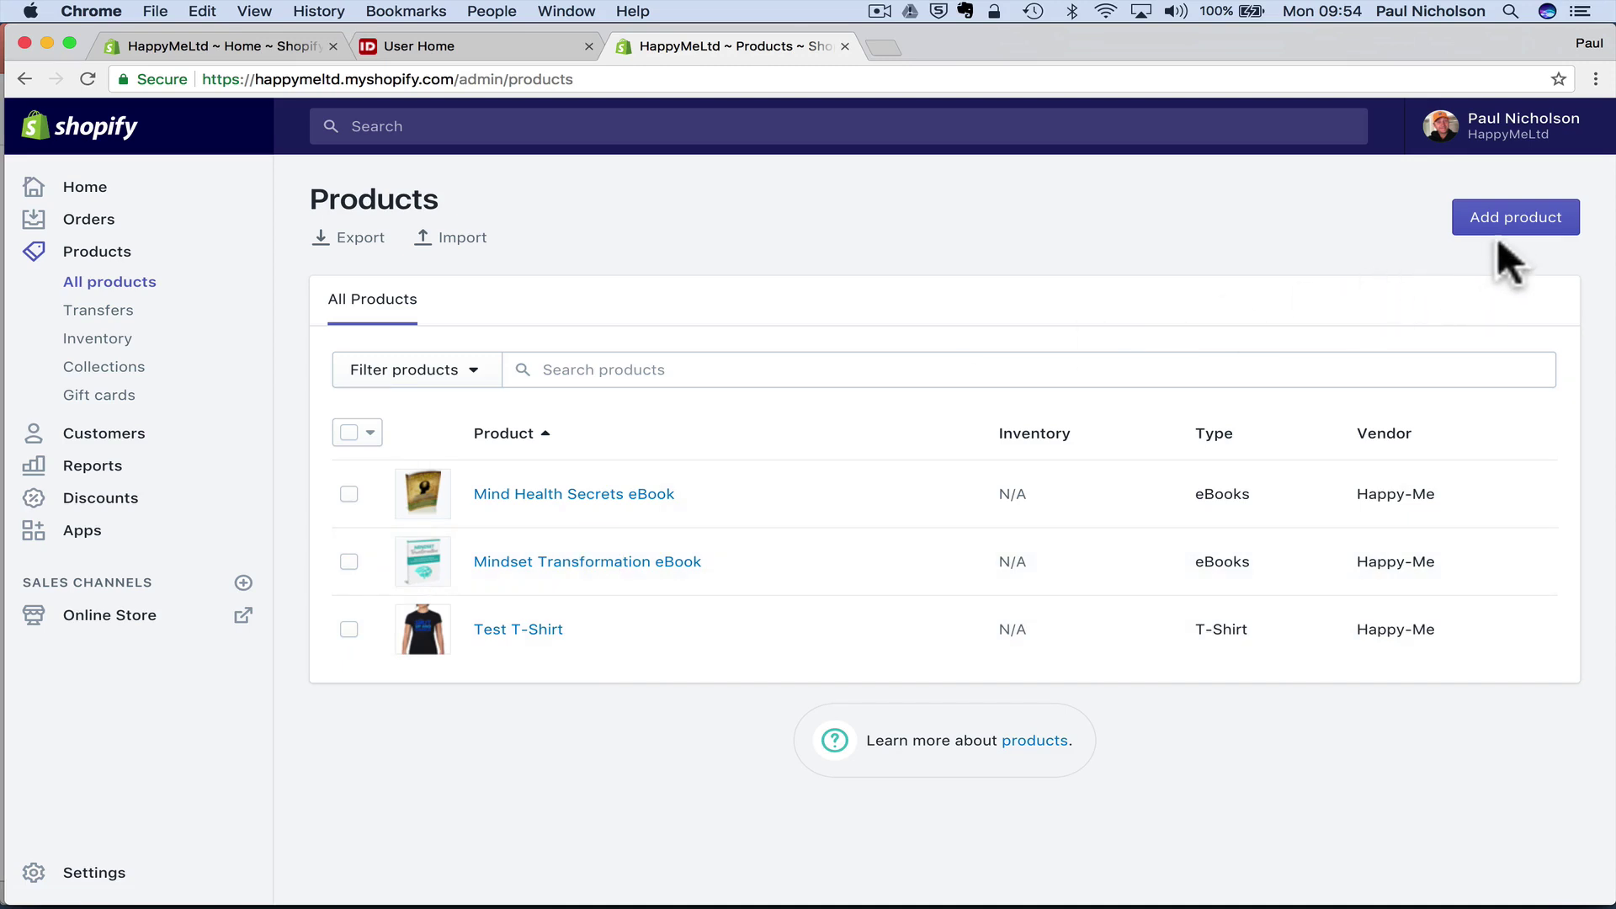
left_click(1519, 221)
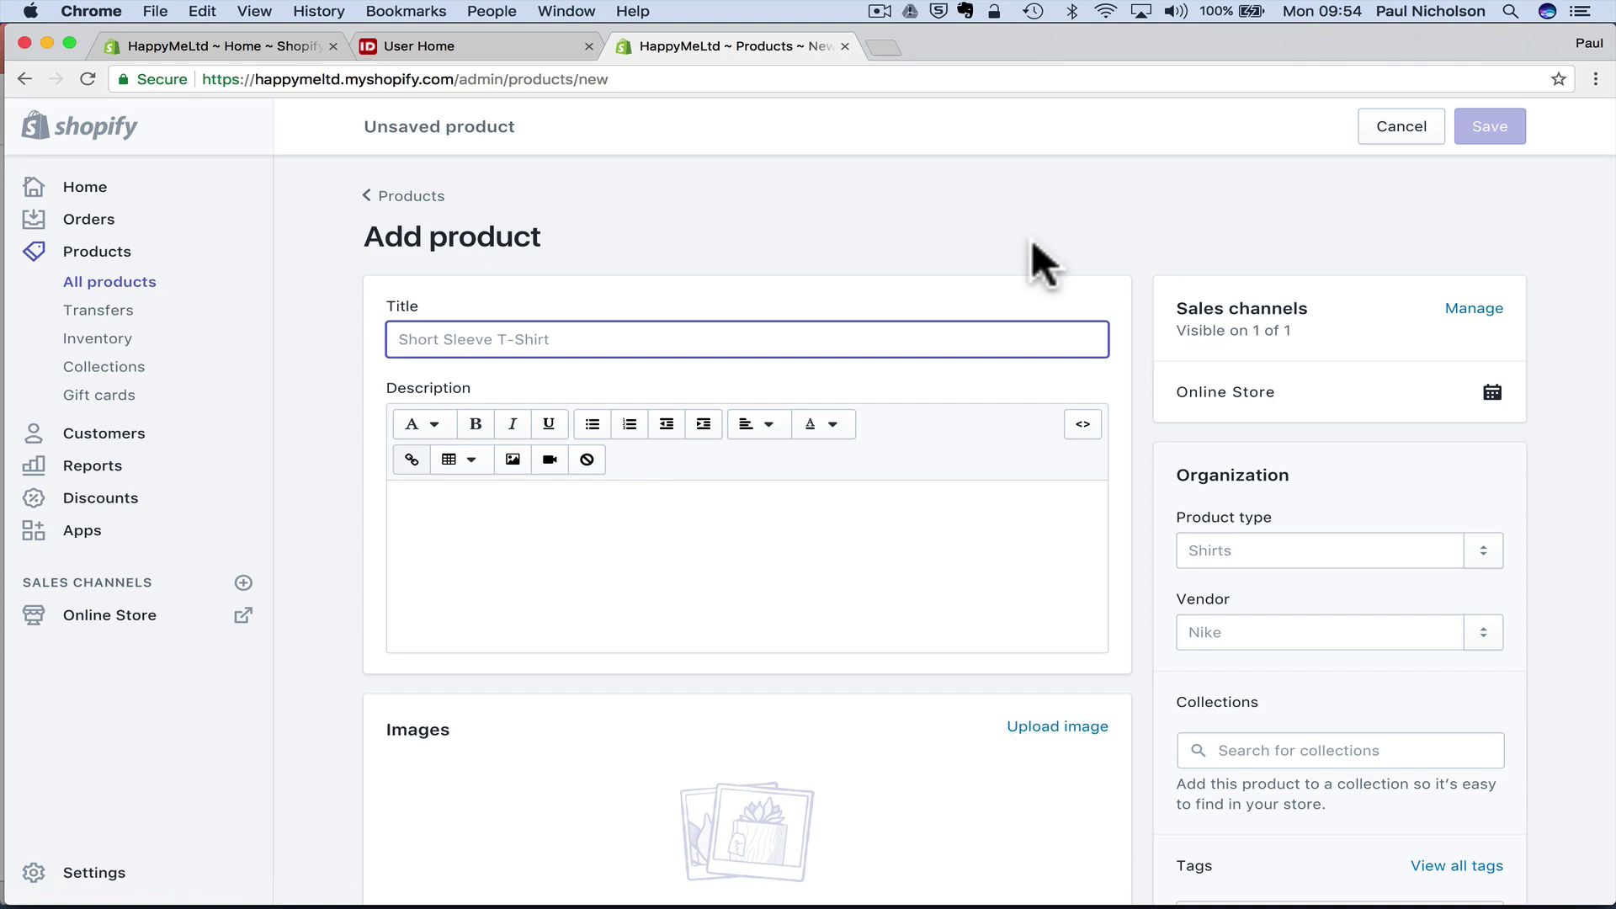
left_click(458, 49)
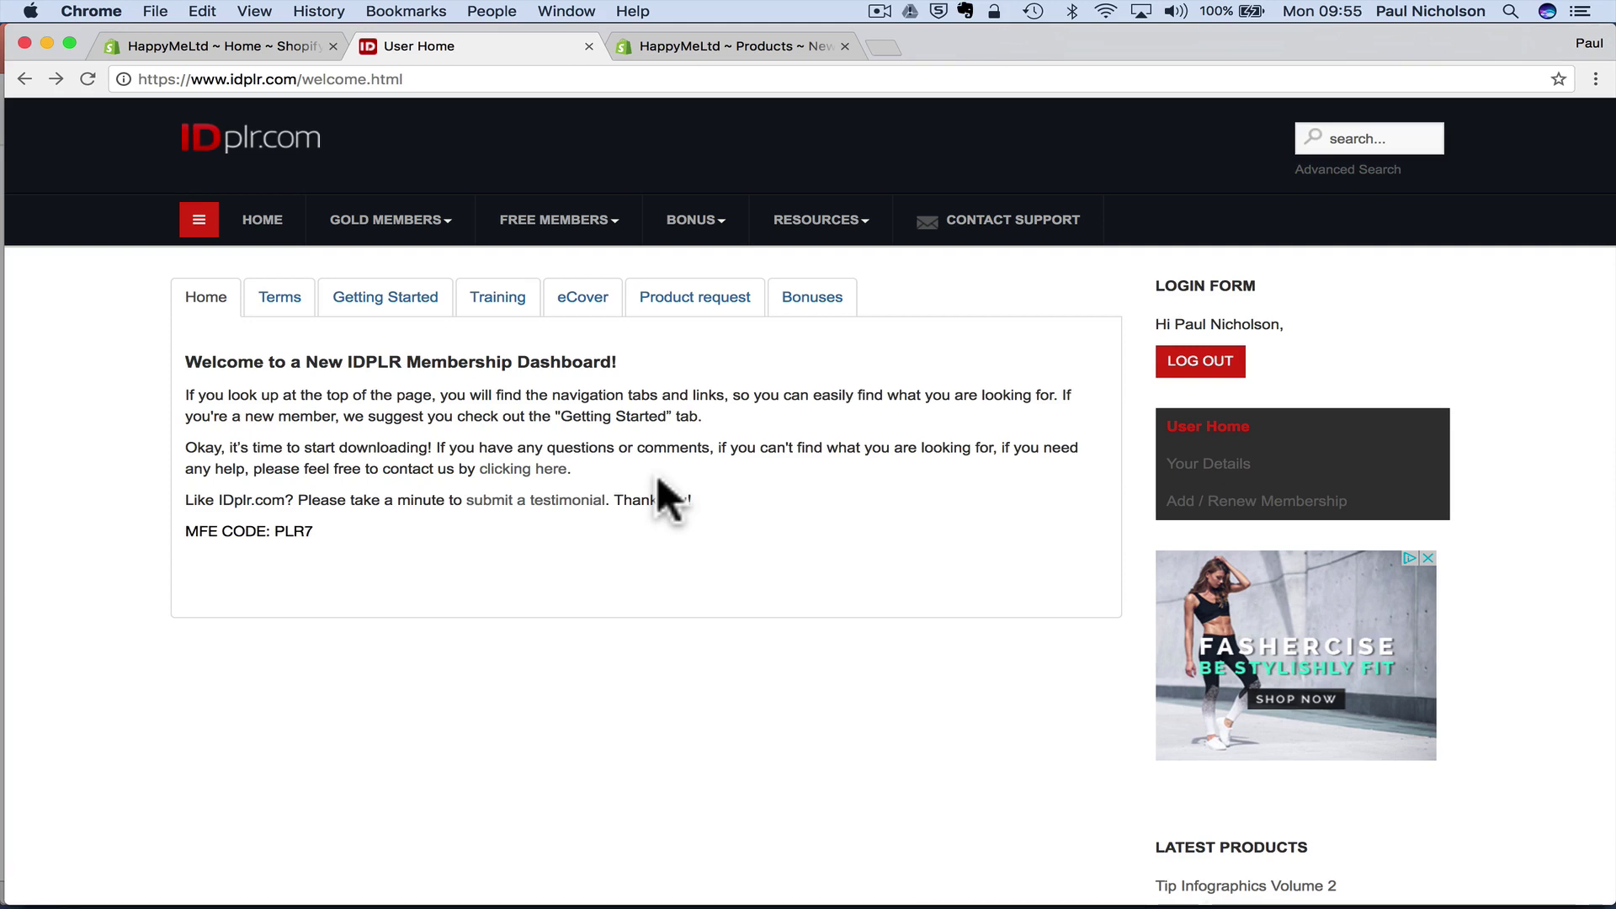
- Search IDPLR for 'happy' and scroll the 218 results to find Being Really Happy
left_click(1347, 137)
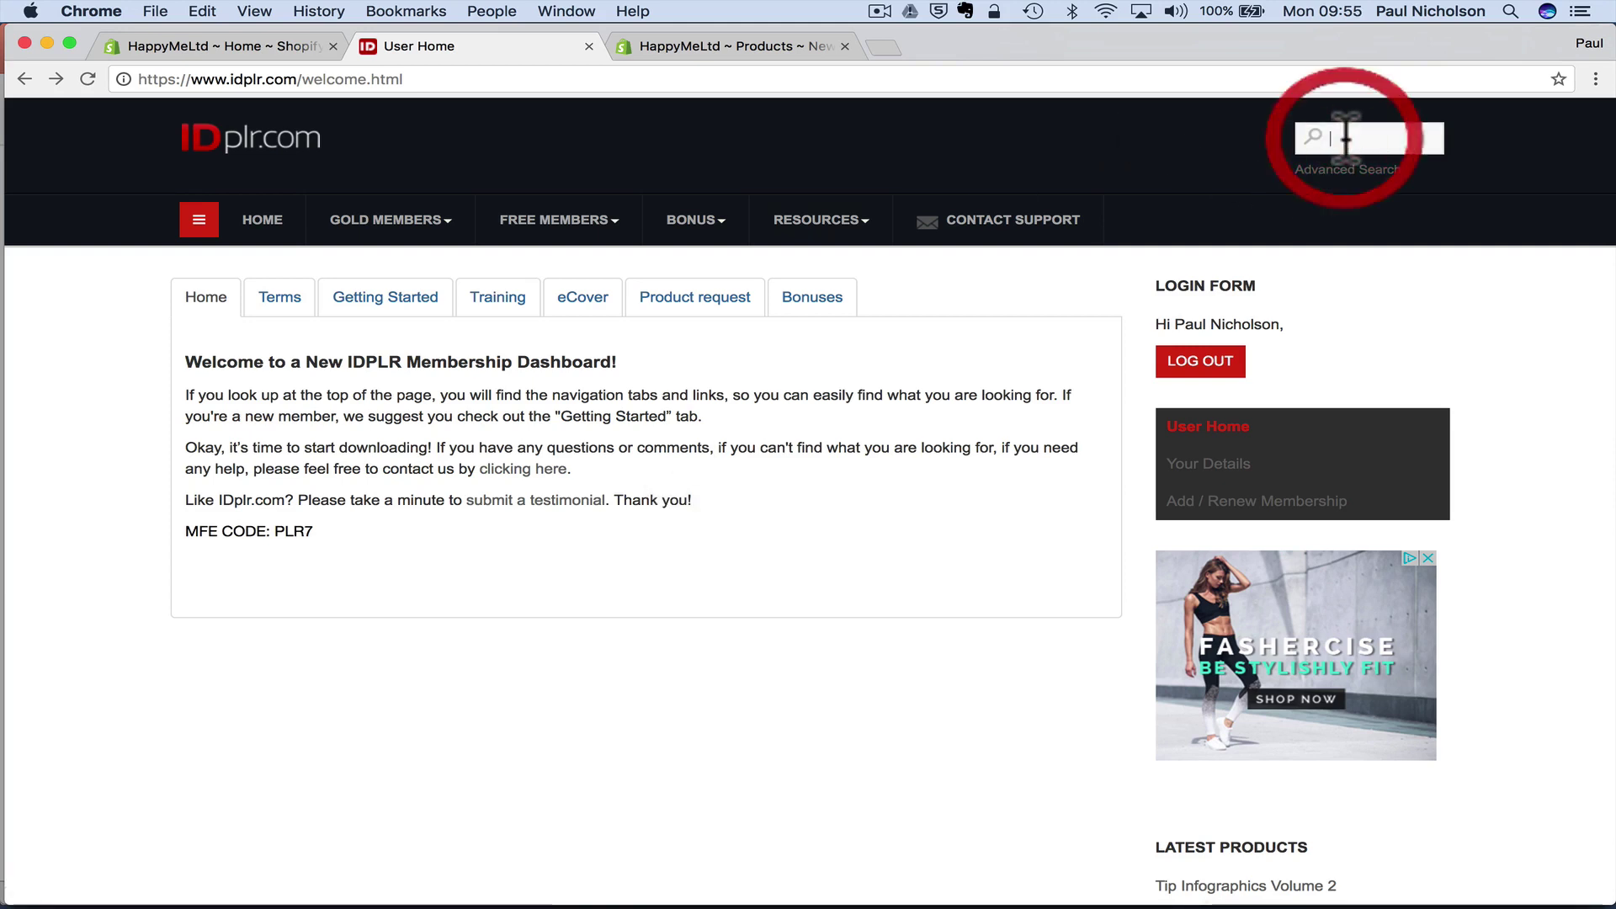
type("happy")
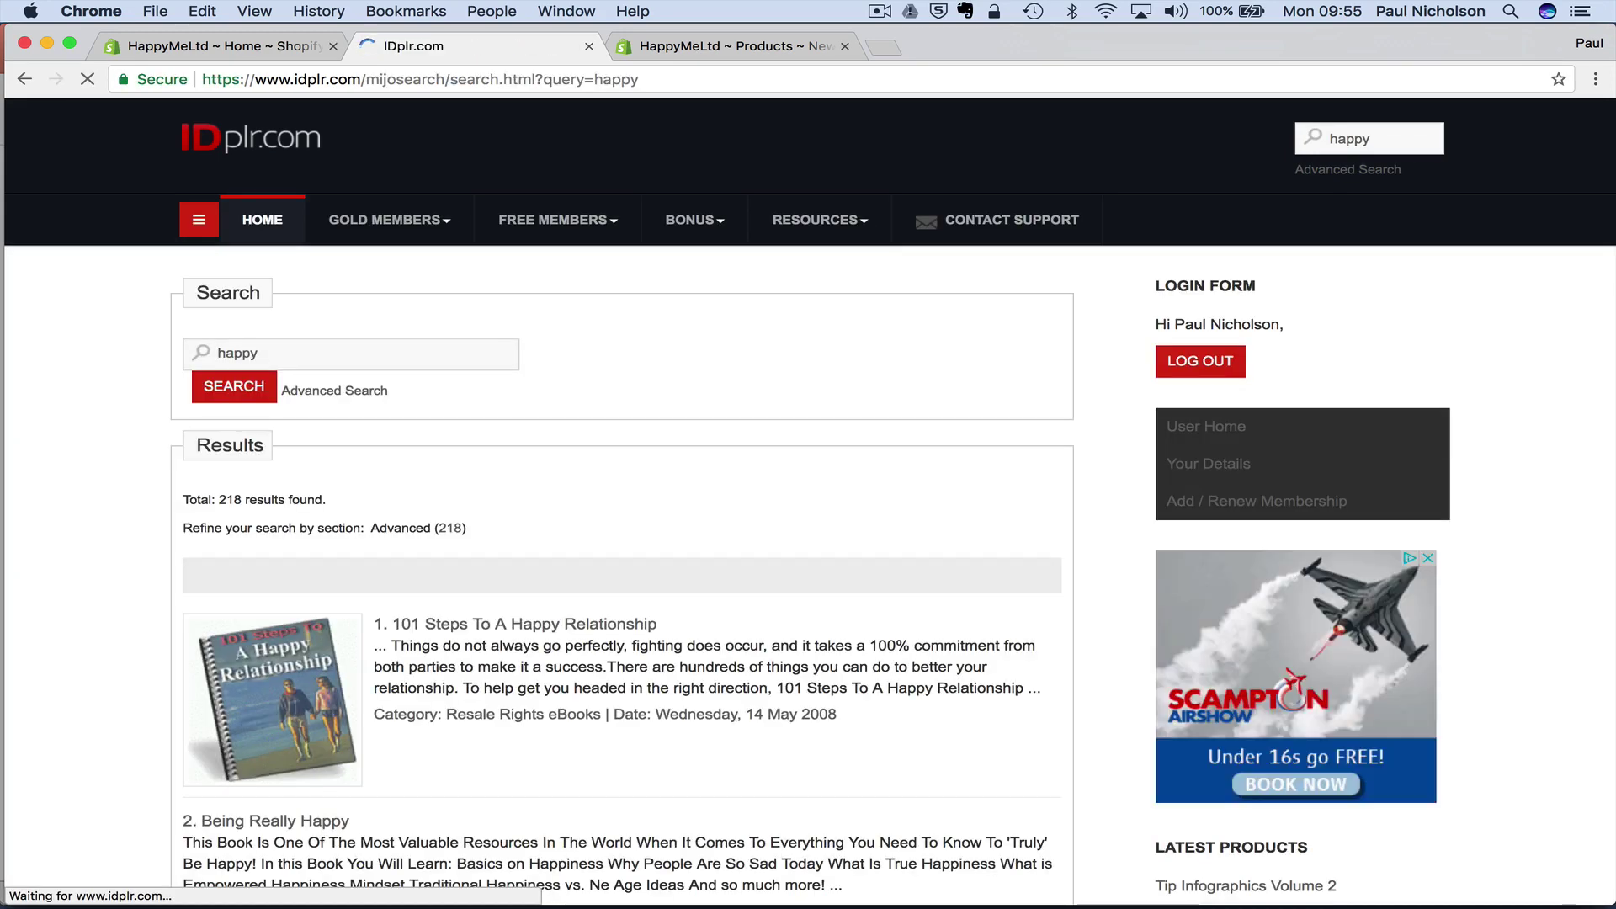
scroll(668, 539, "down", 2)
scroll(721, 372, "up", 2)
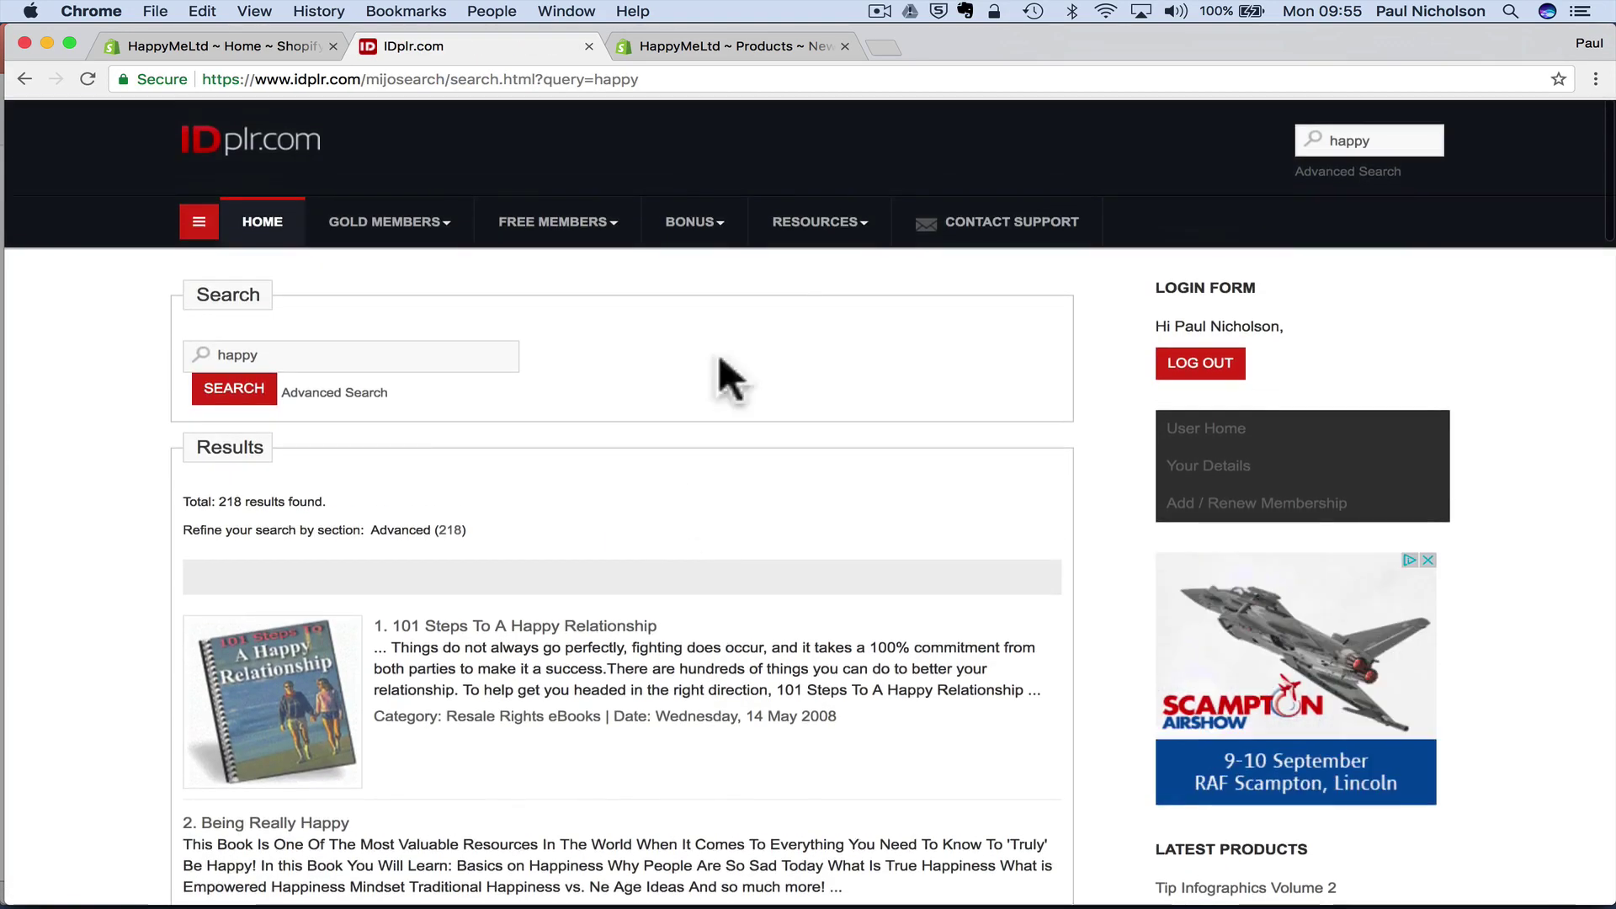
scroll(906, 553, "down", 5)
scroll(913, 564, "down", 5)
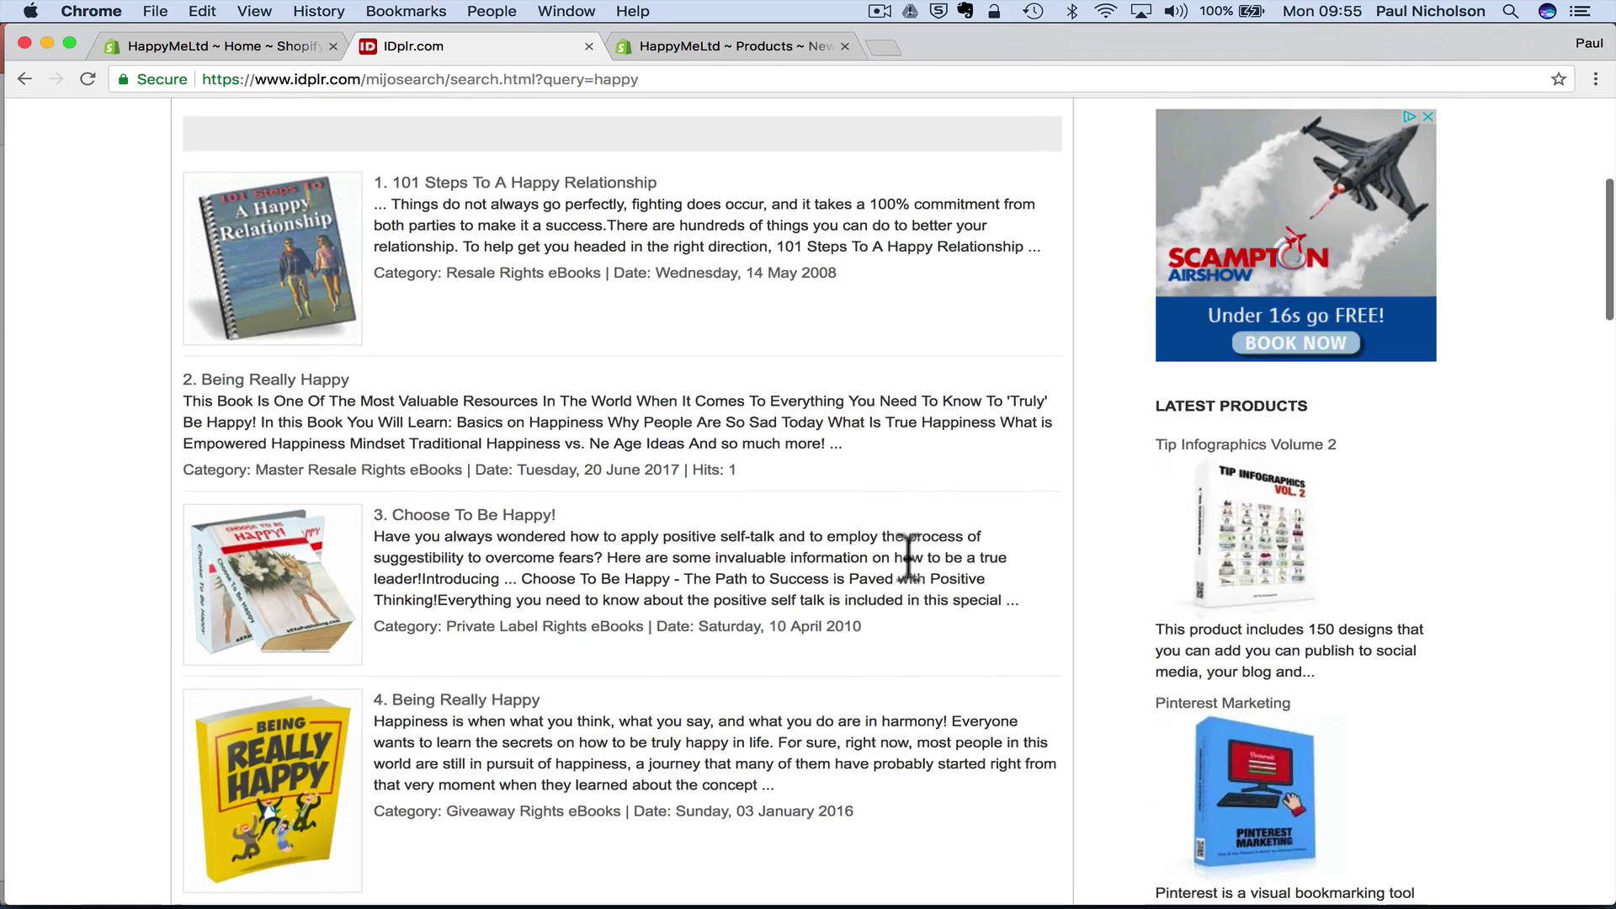
scroll(1267, 808, "down", 7)
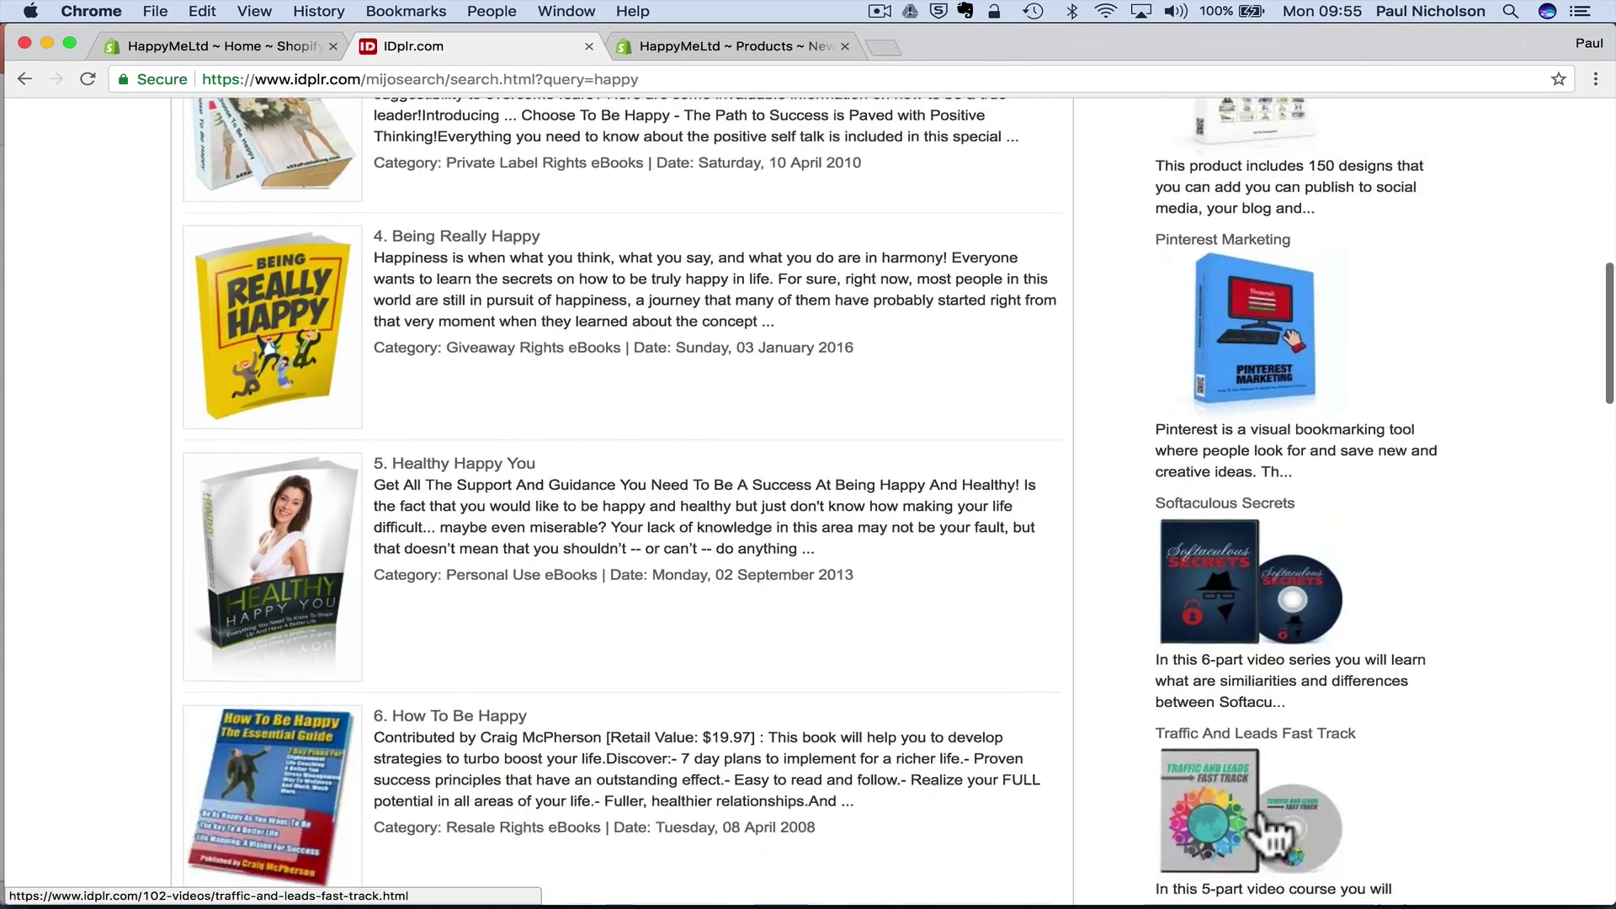
scroll(1267, 833, "down", 6)
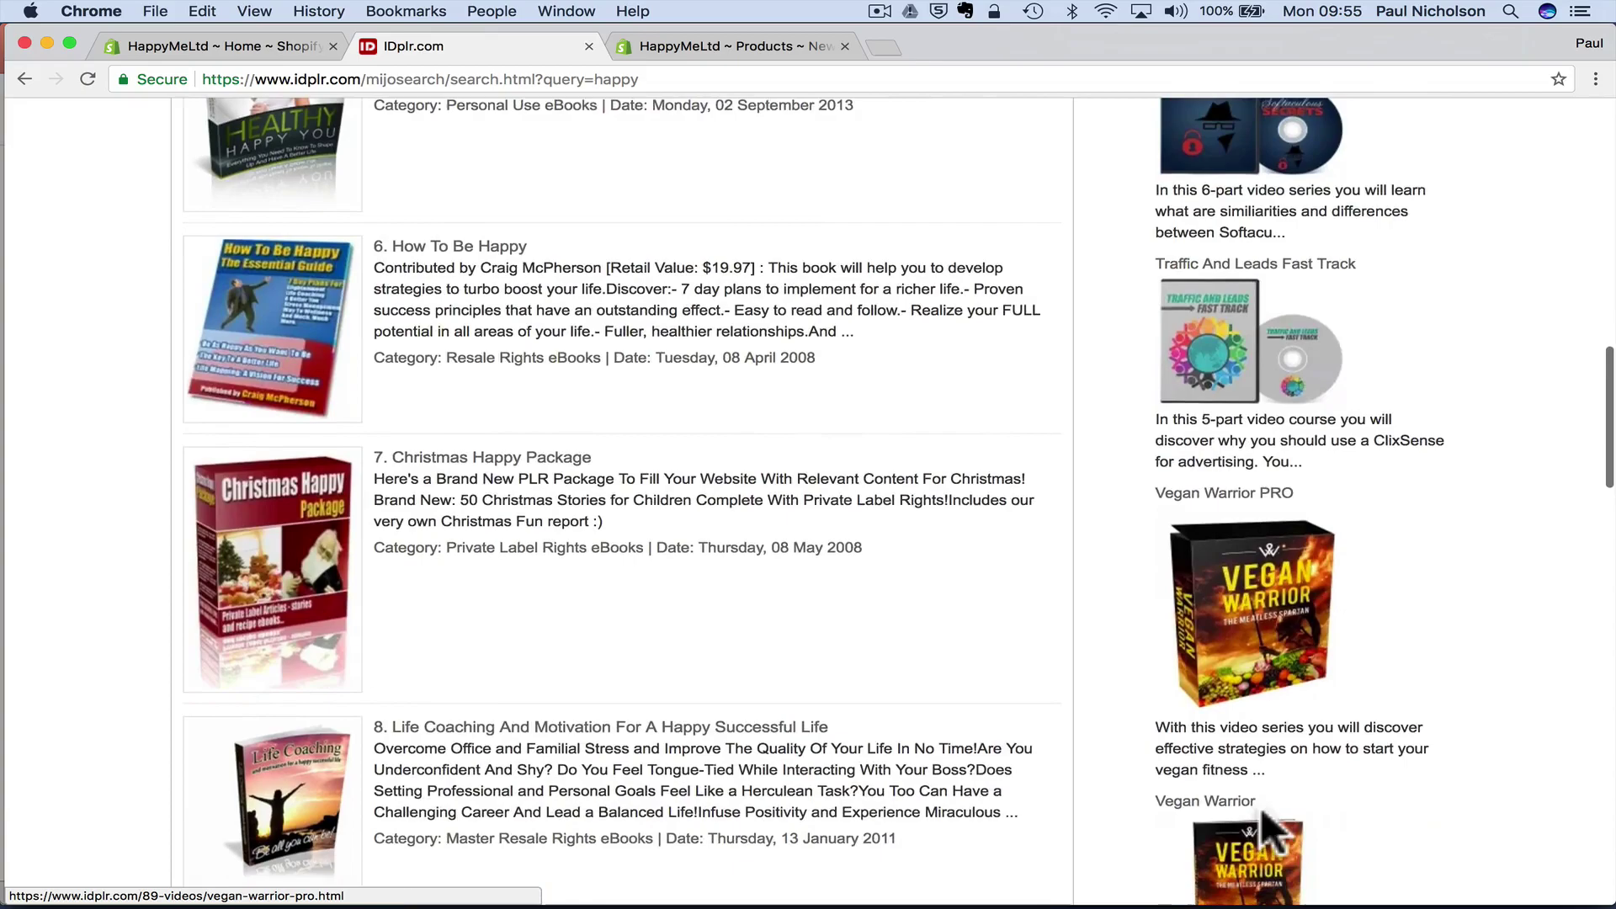
scroll(1260, 806, "down", 8)
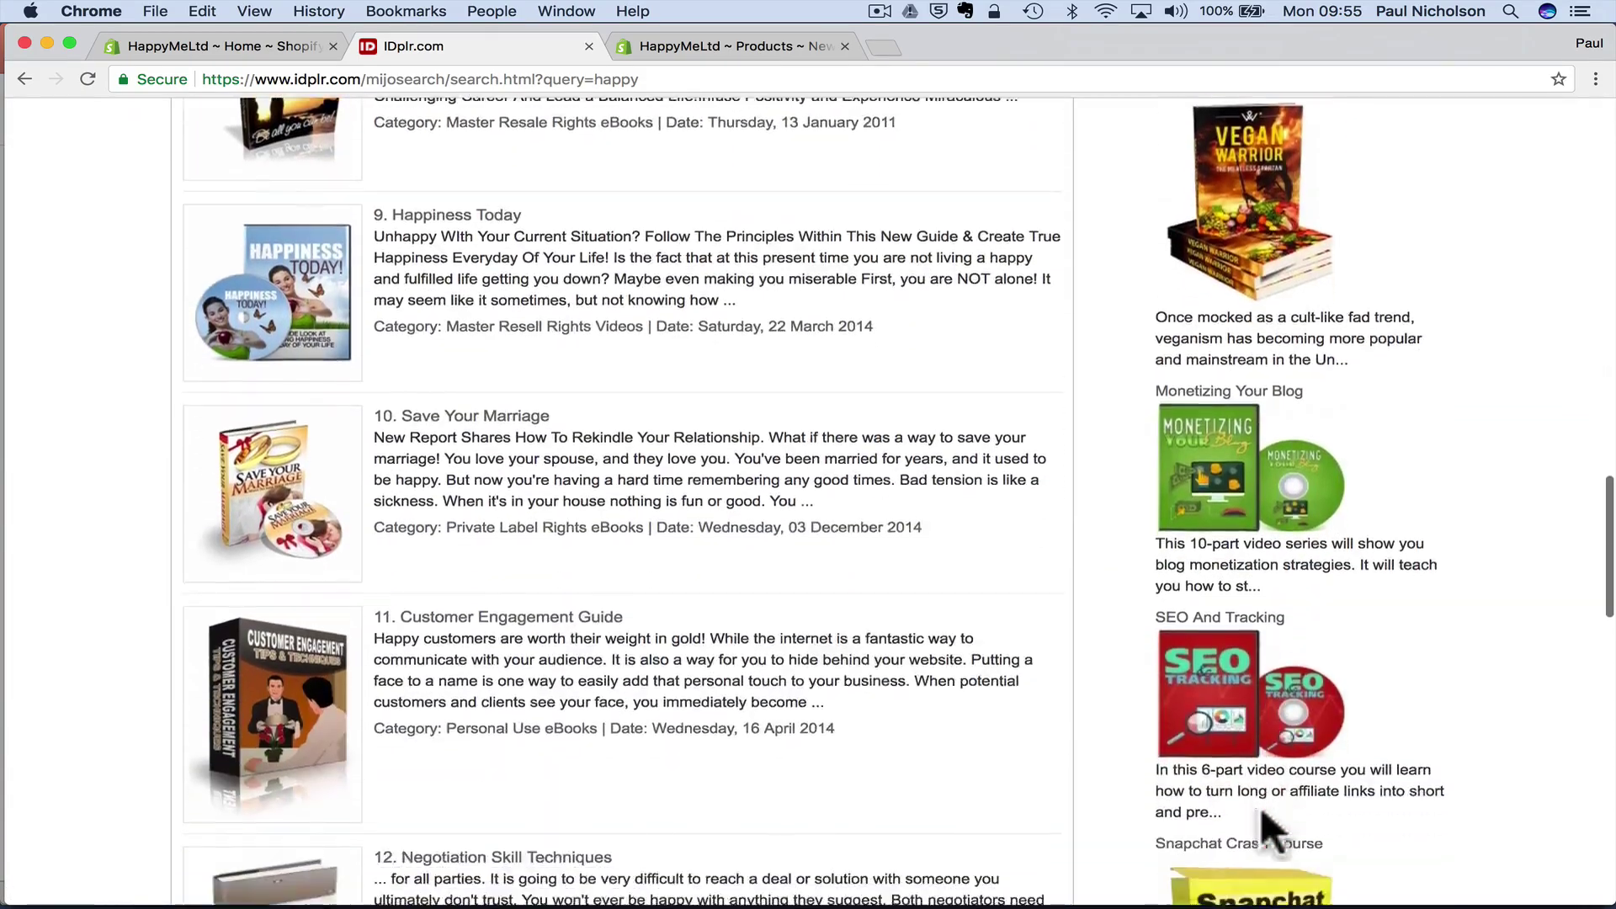
scroll(1260, 806, "up", 17)
scroll(1260, 807, "up", 6)
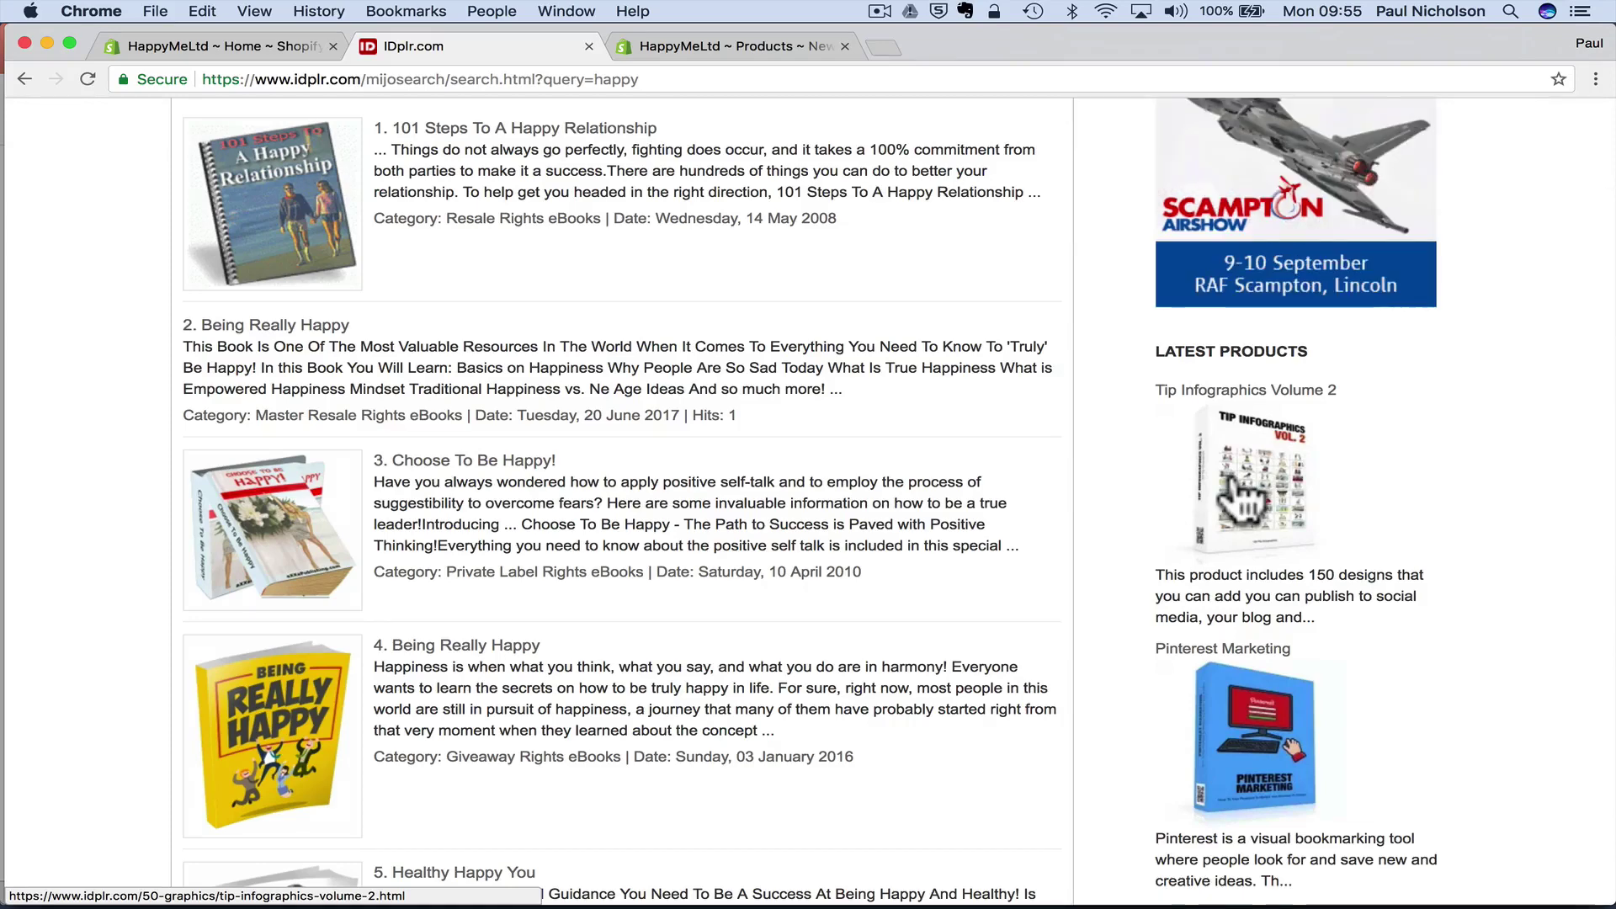
scroll(672, 625, "down", 3)
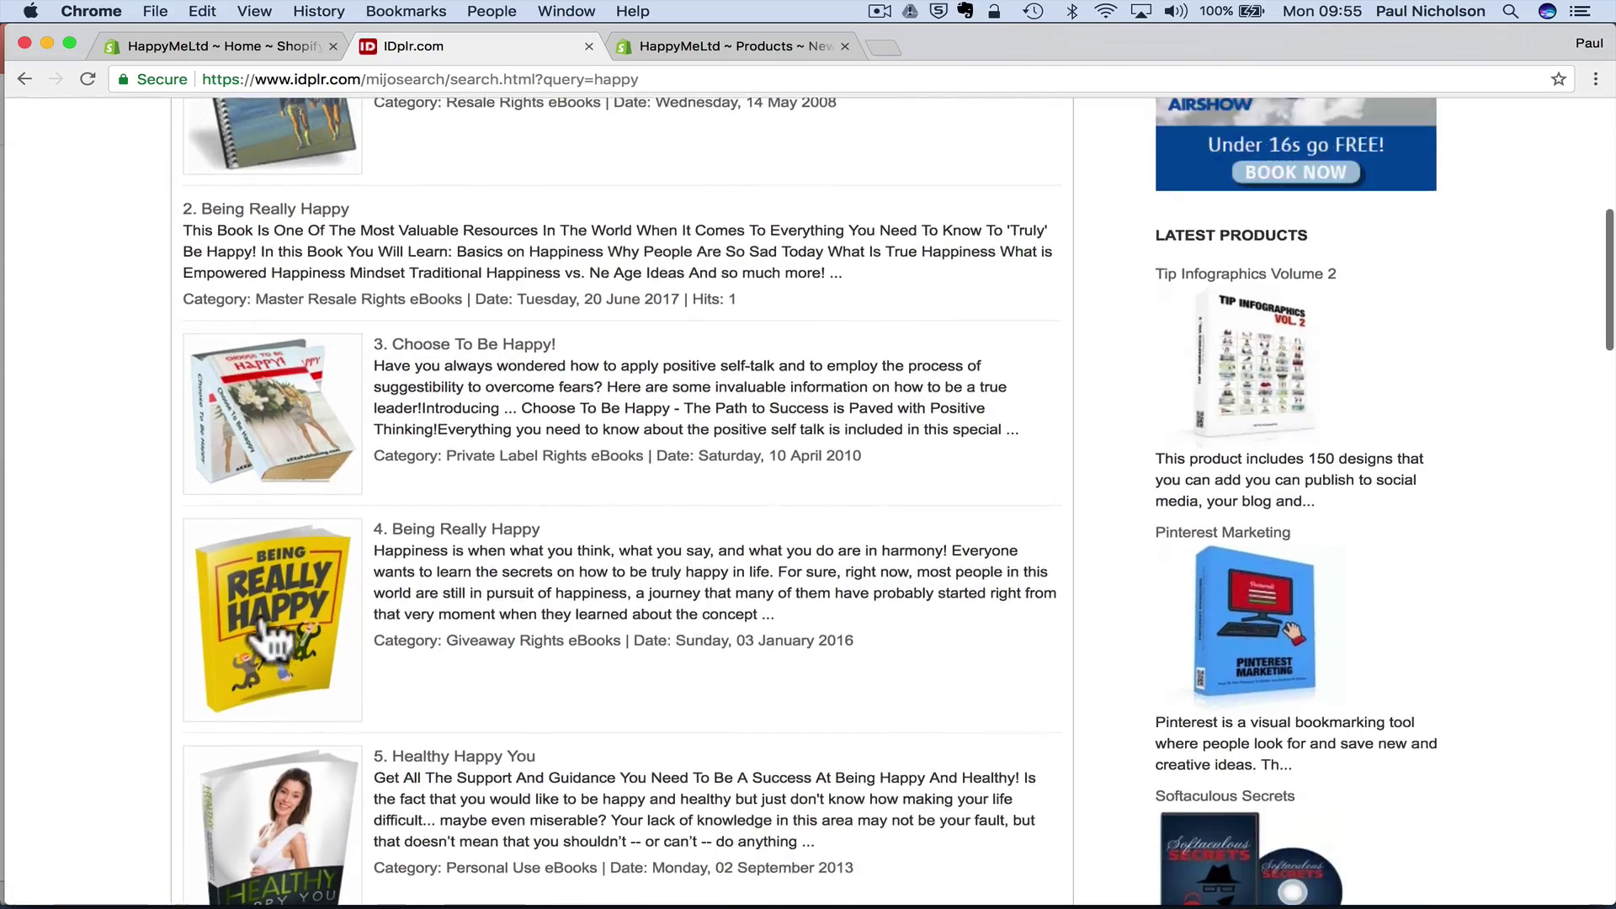
- Open the Being Really Happy eBook page and download BeingReallyHappy_mrrg.zip
left_click(331, 665)
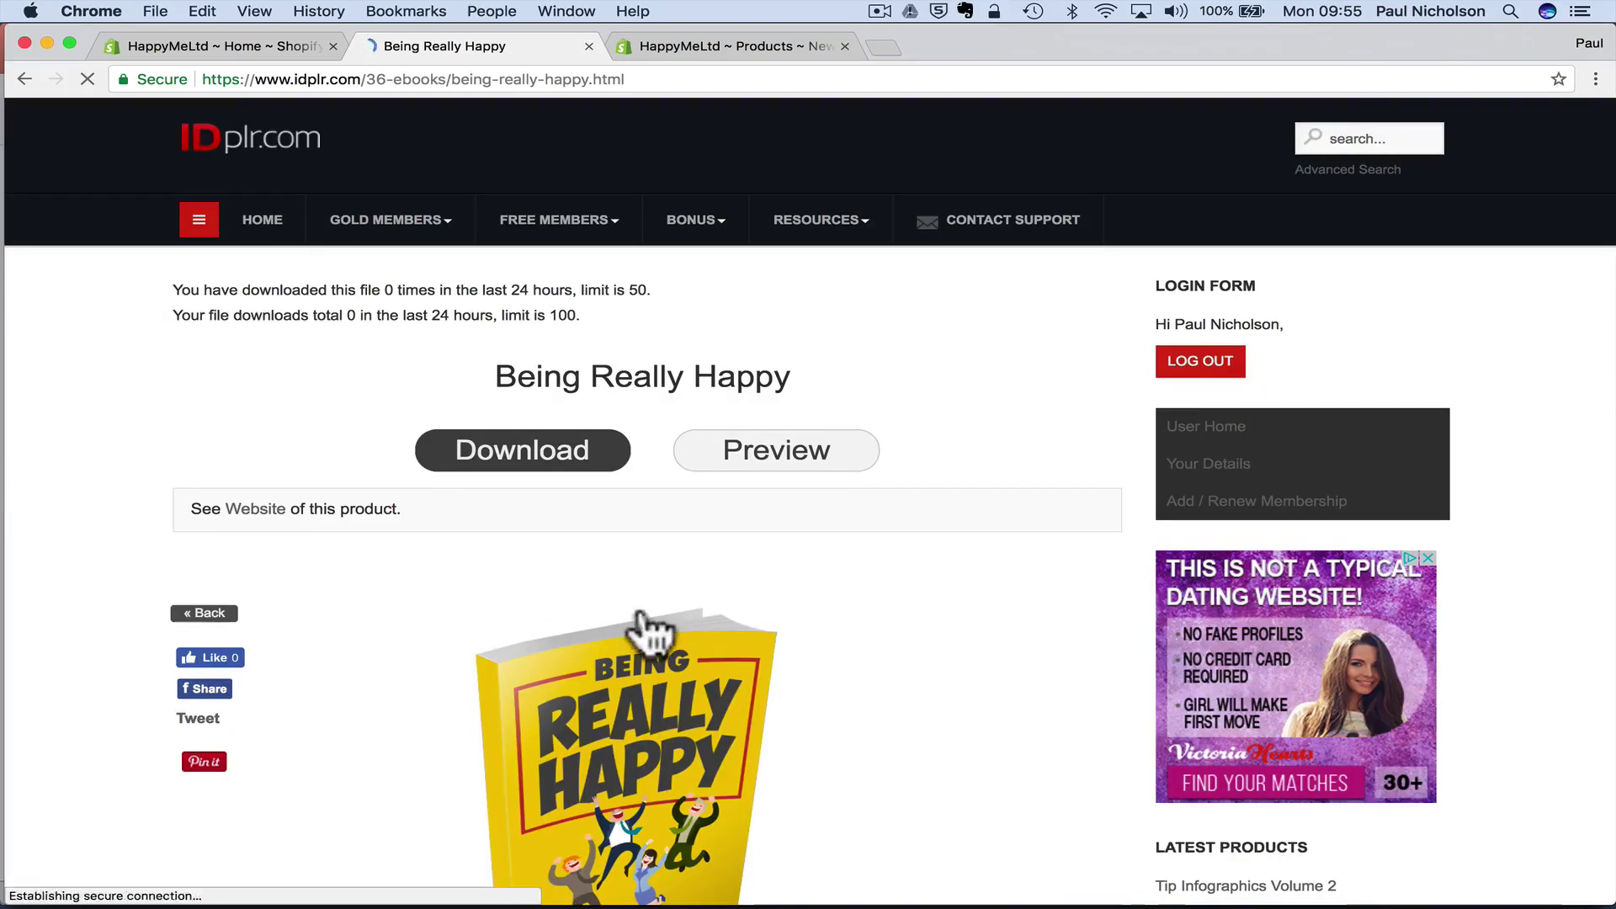
scroll(644, 632, "down", 2)
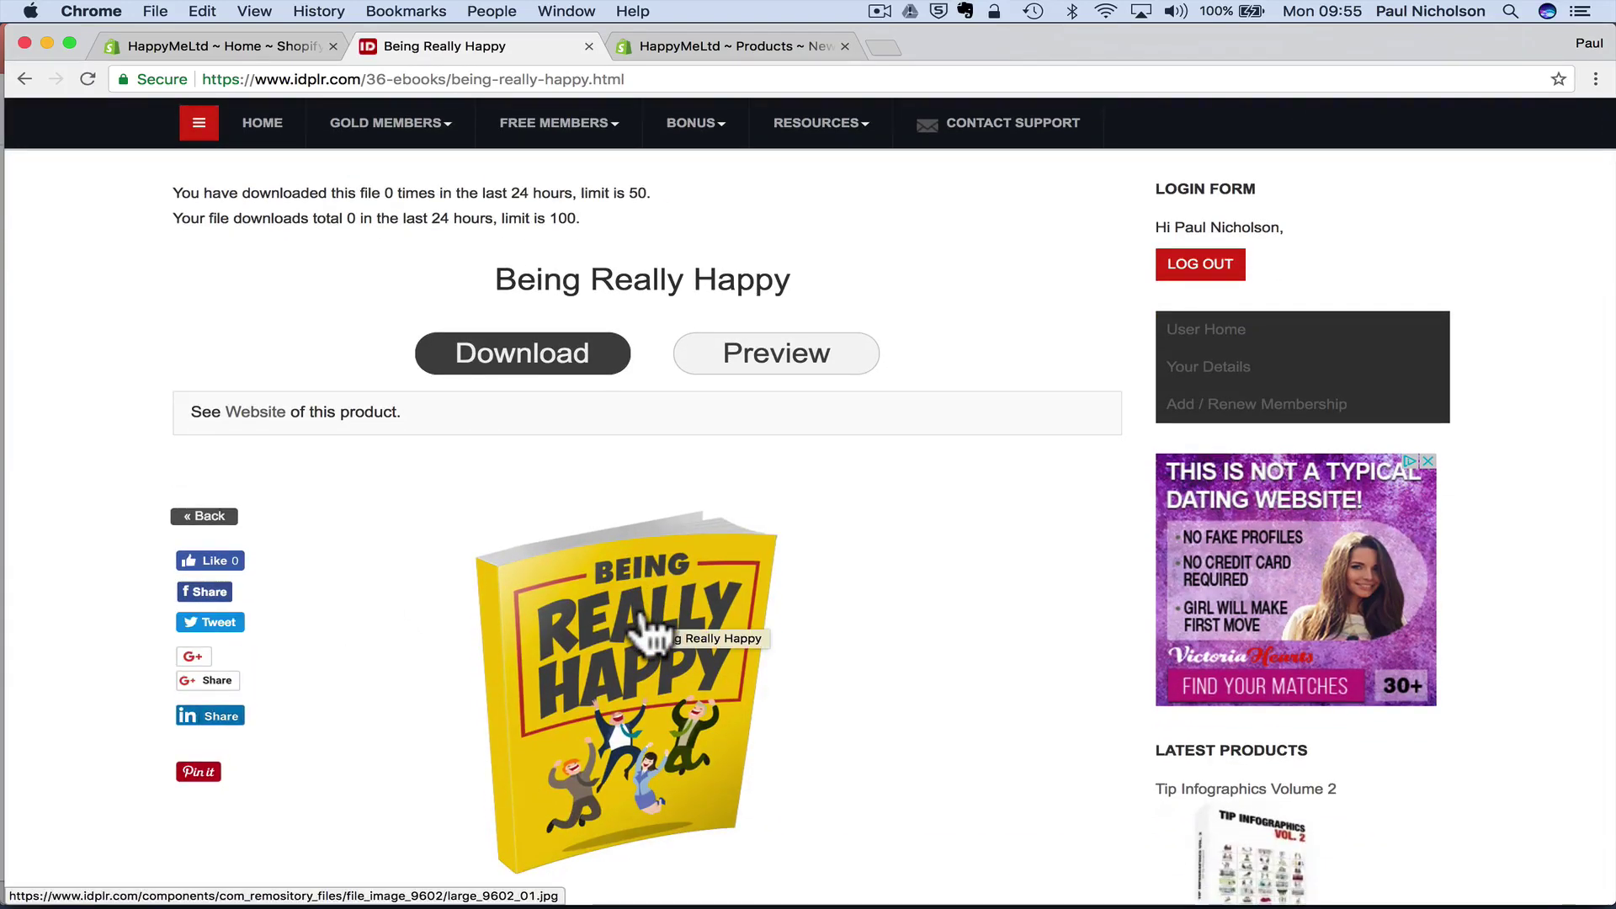
scroll(649, 631, "down", 4)
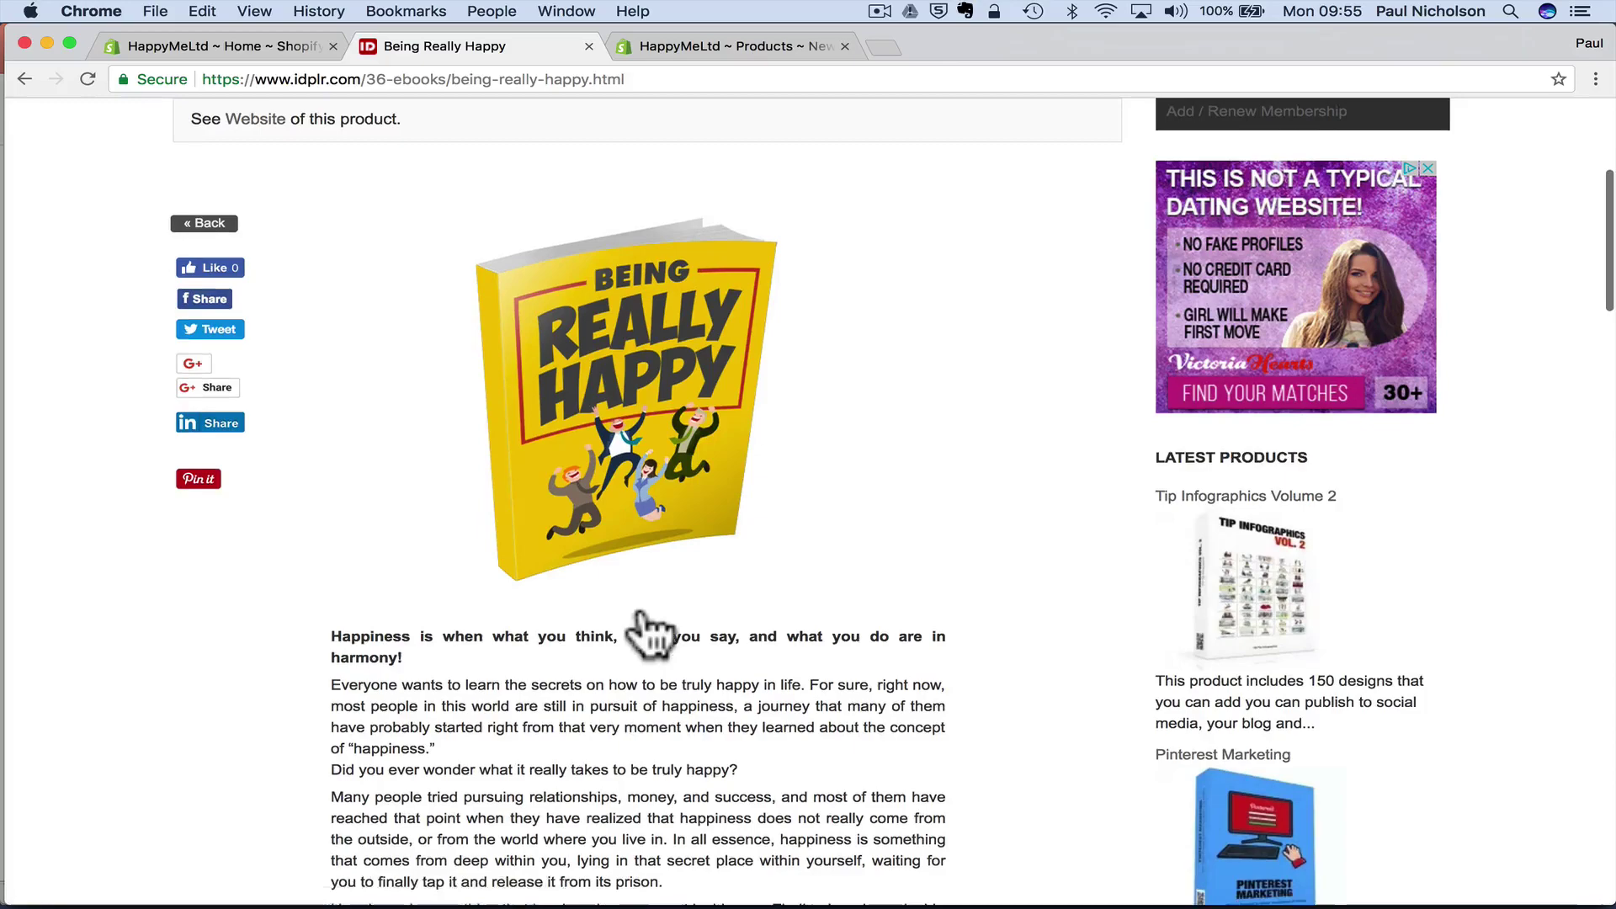
scroll(648, 631, "down", 6)
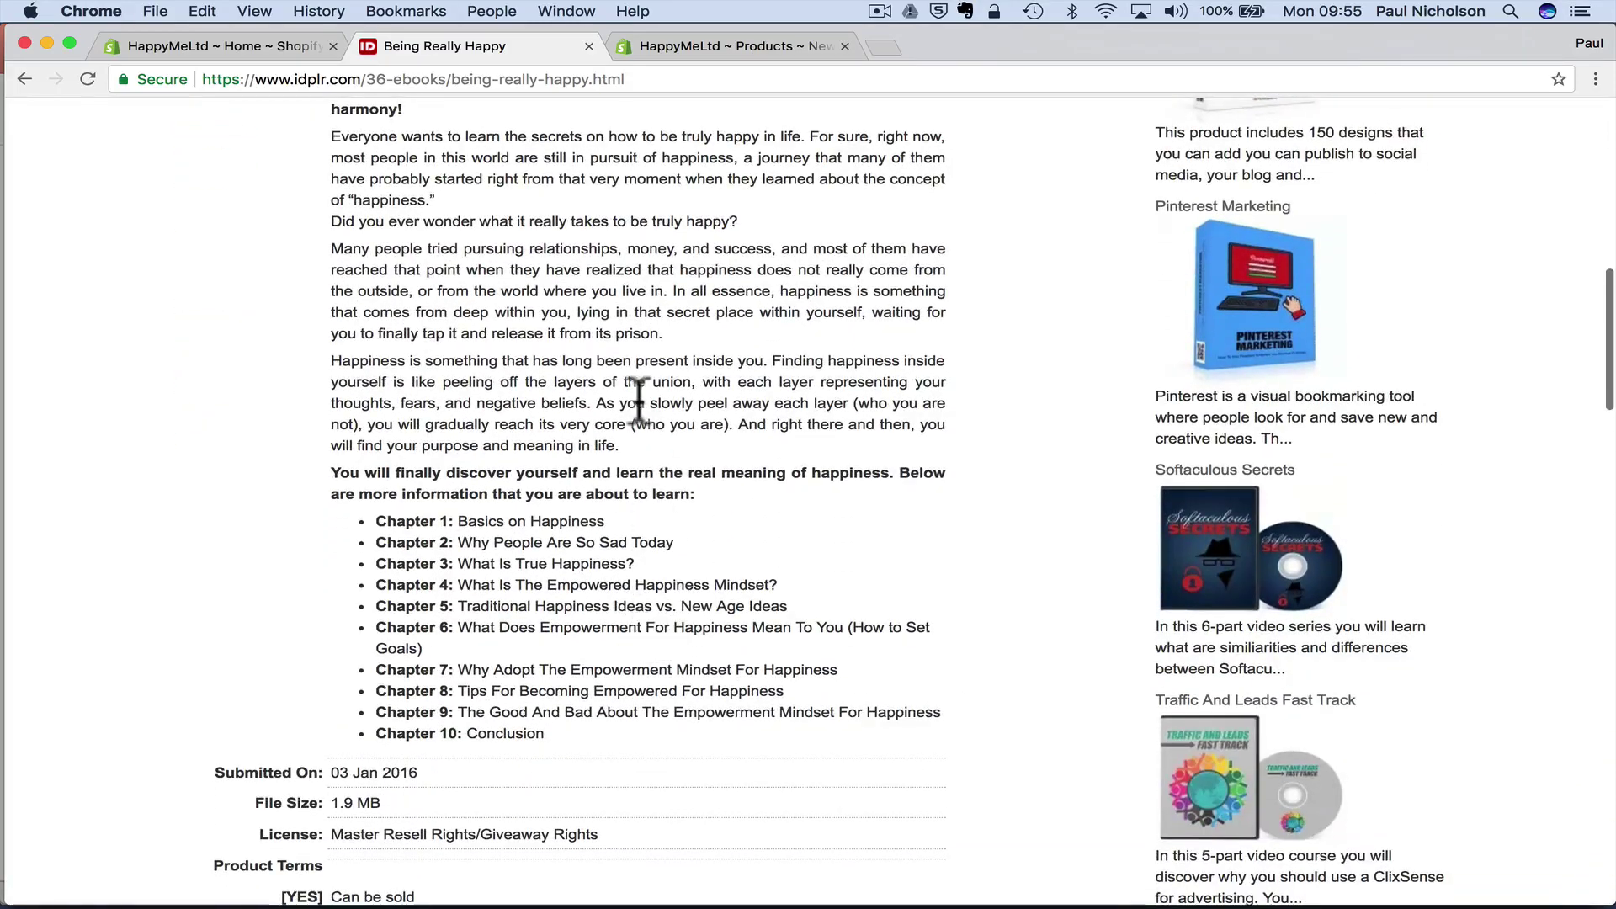
scroll(638, 402, "up", 8)
left_click(535, 220)
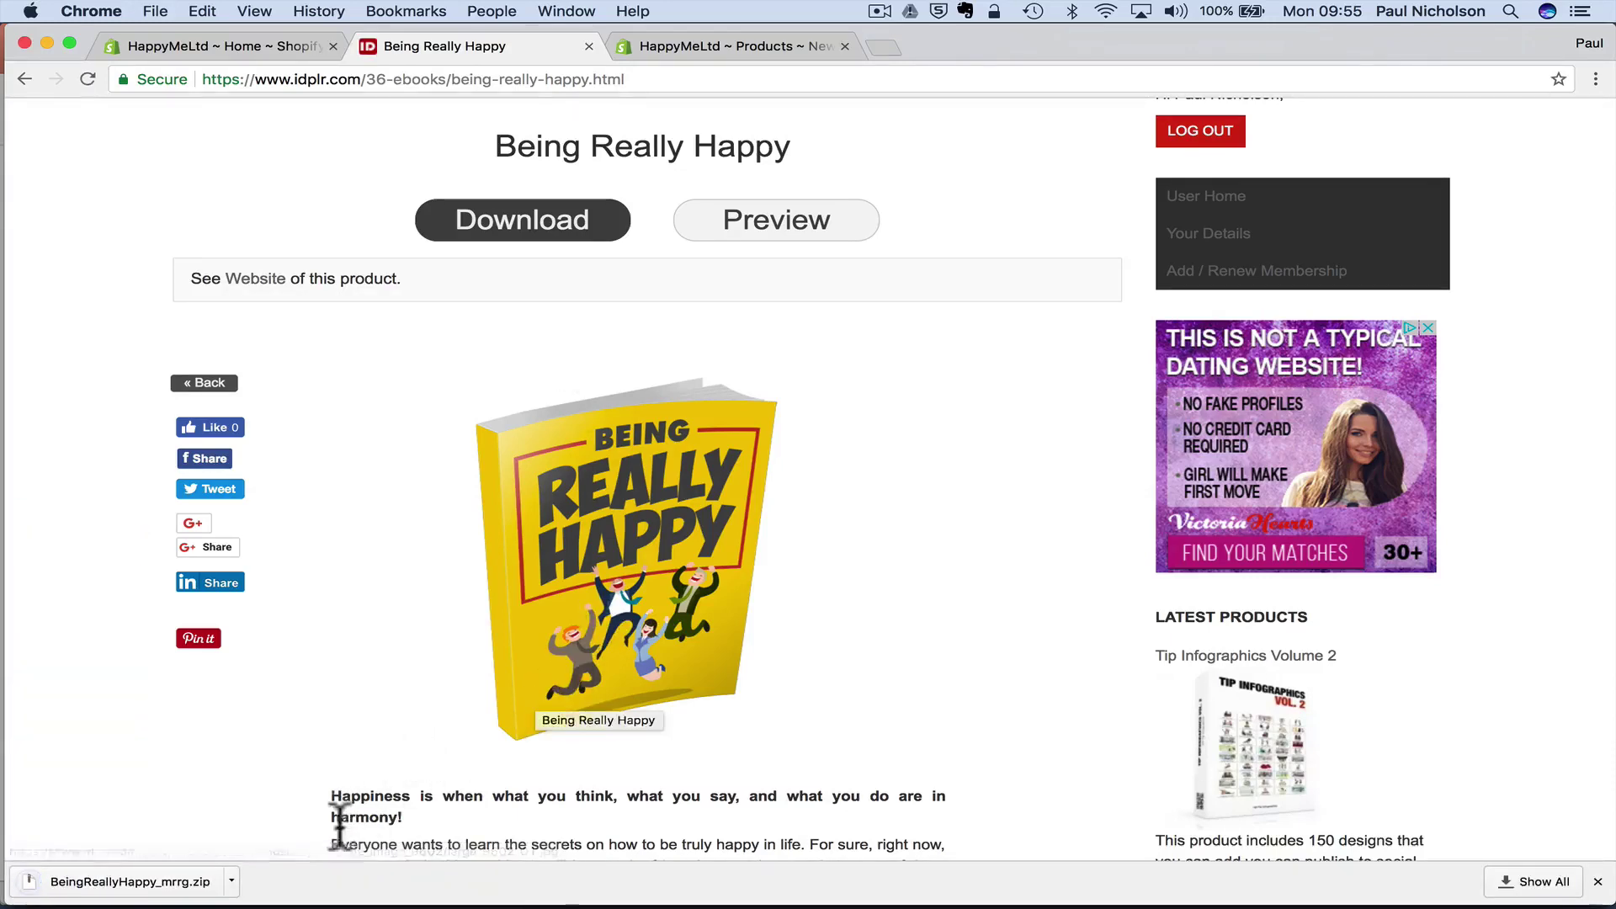
- Reveal the download in Finder, expanding BeingReallyHappy_mrrg and Cover, and select the eBook folder
left_click(131, 891)
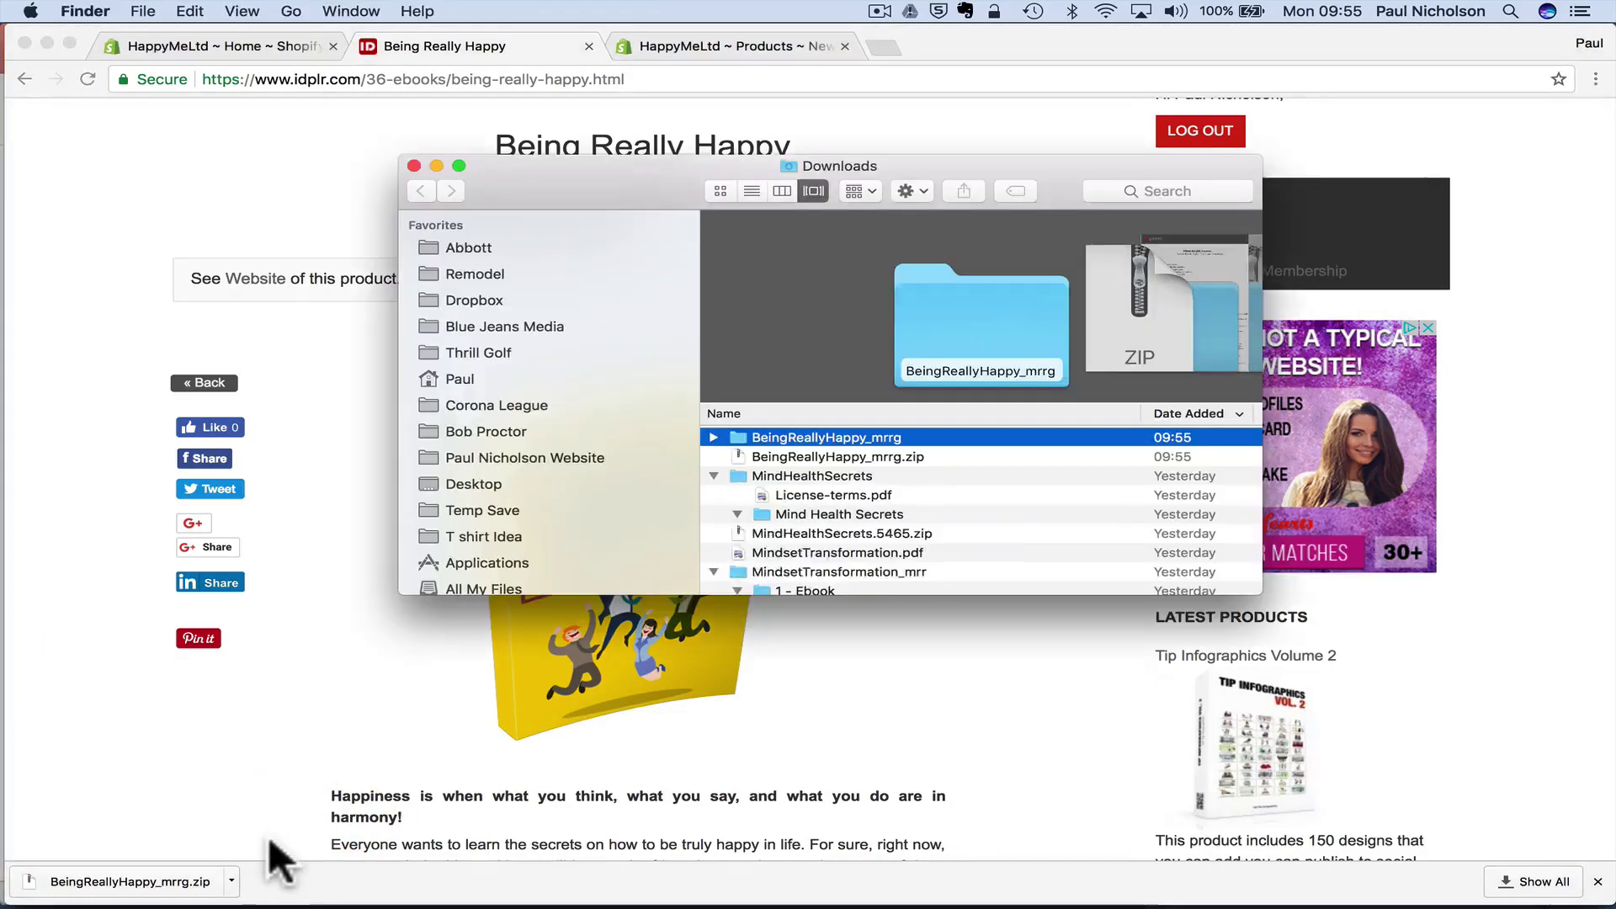
left_click(721, 436)
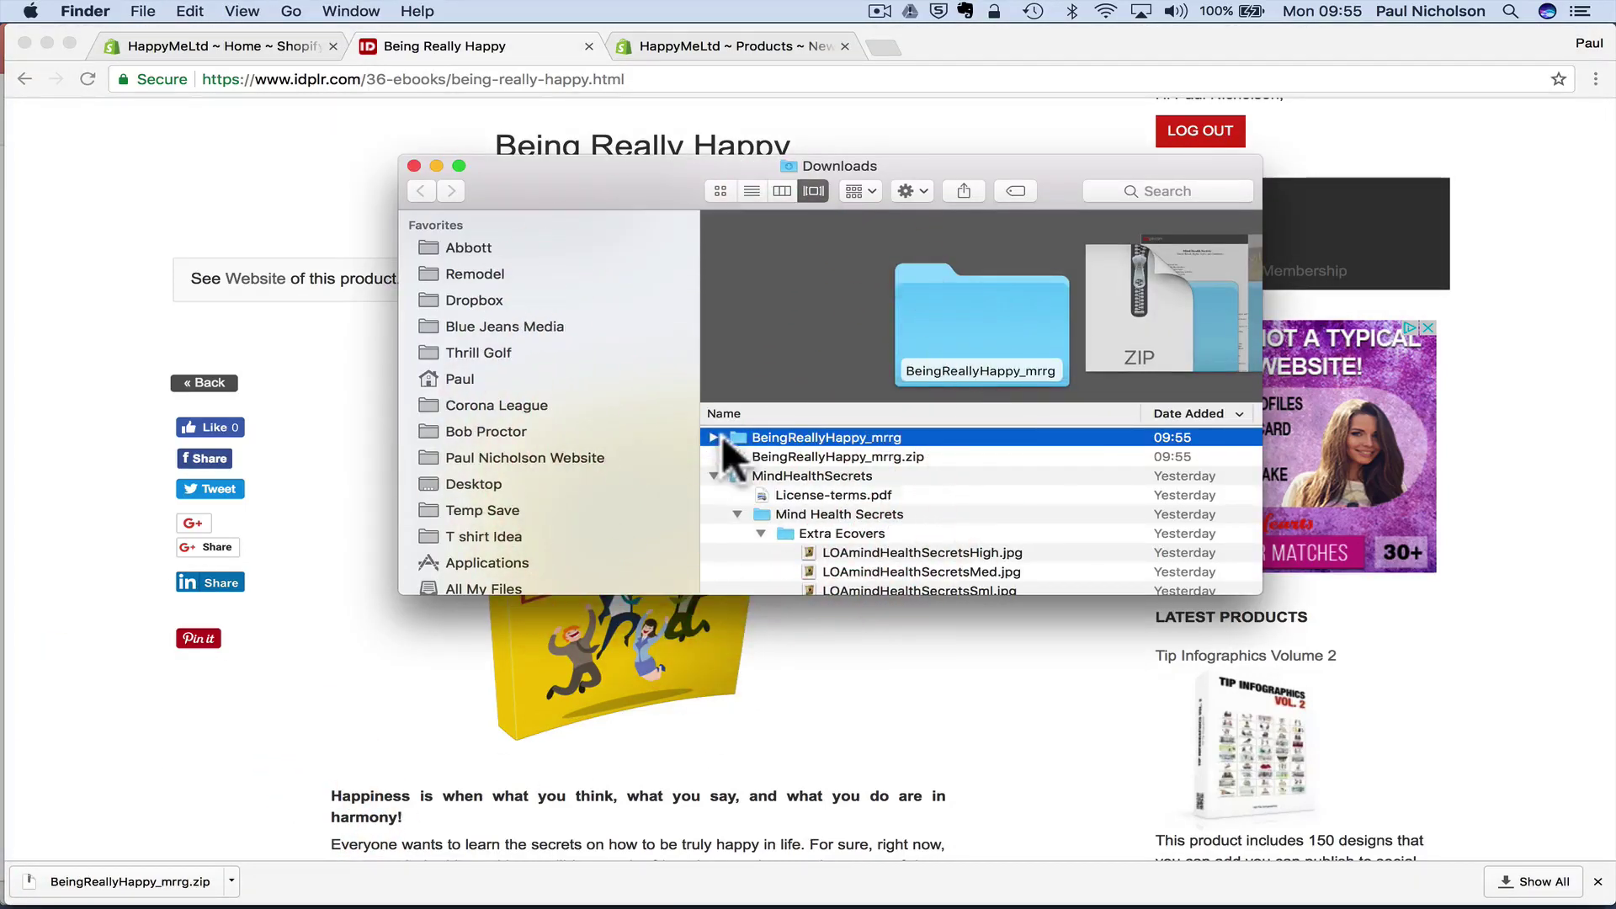
left_click(718, 437)
left_click(737, 456)
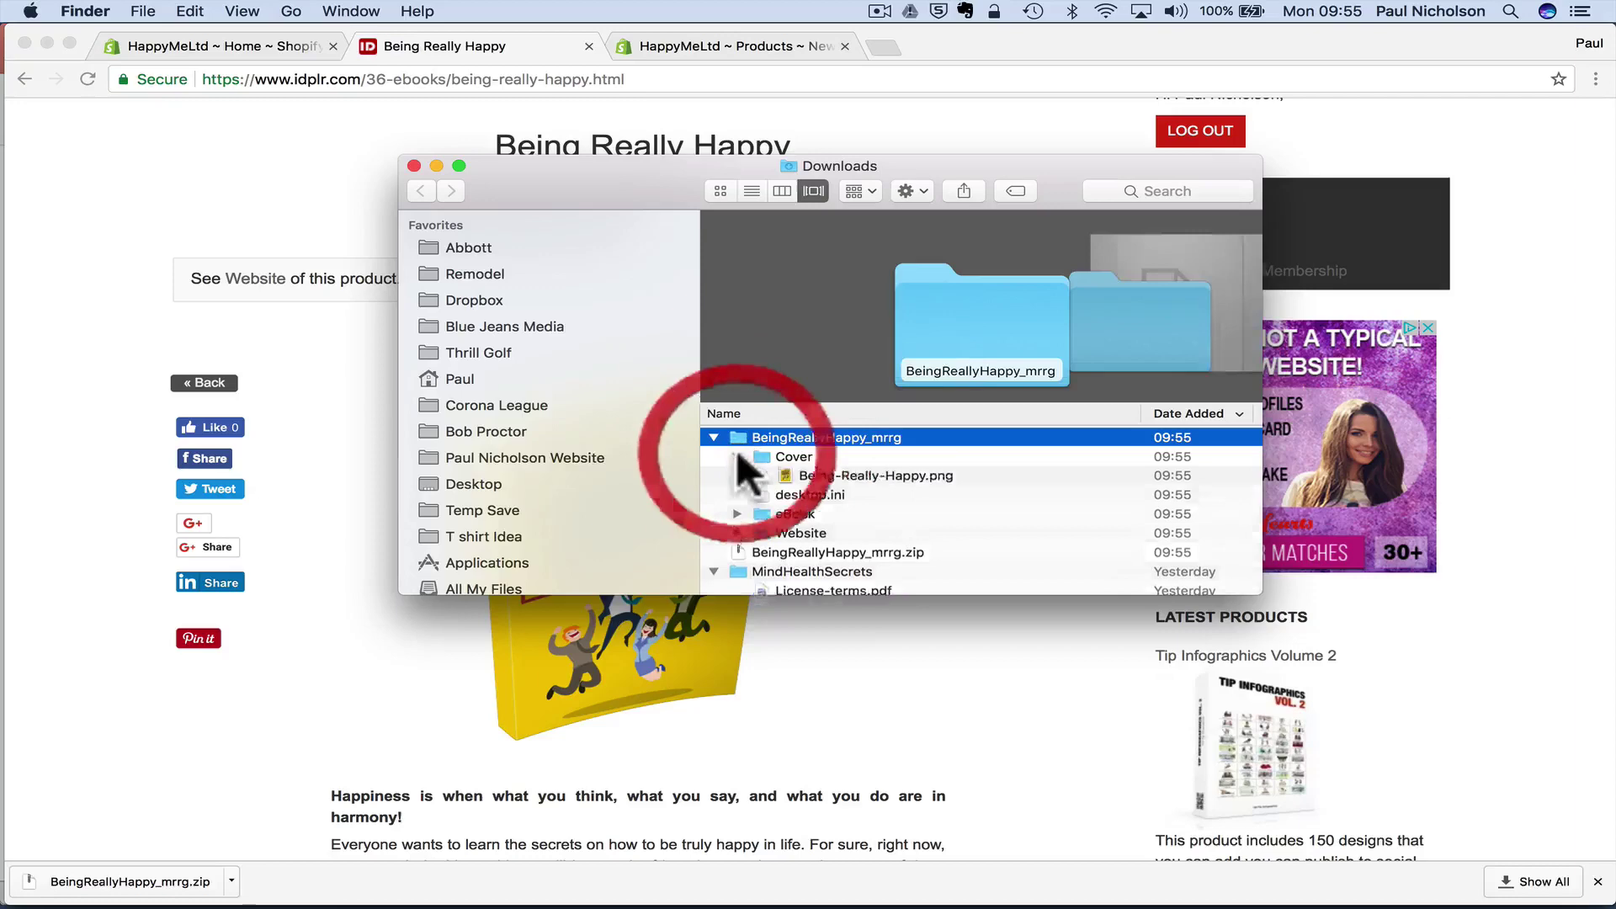
scroll(842, 488, "down", 4)
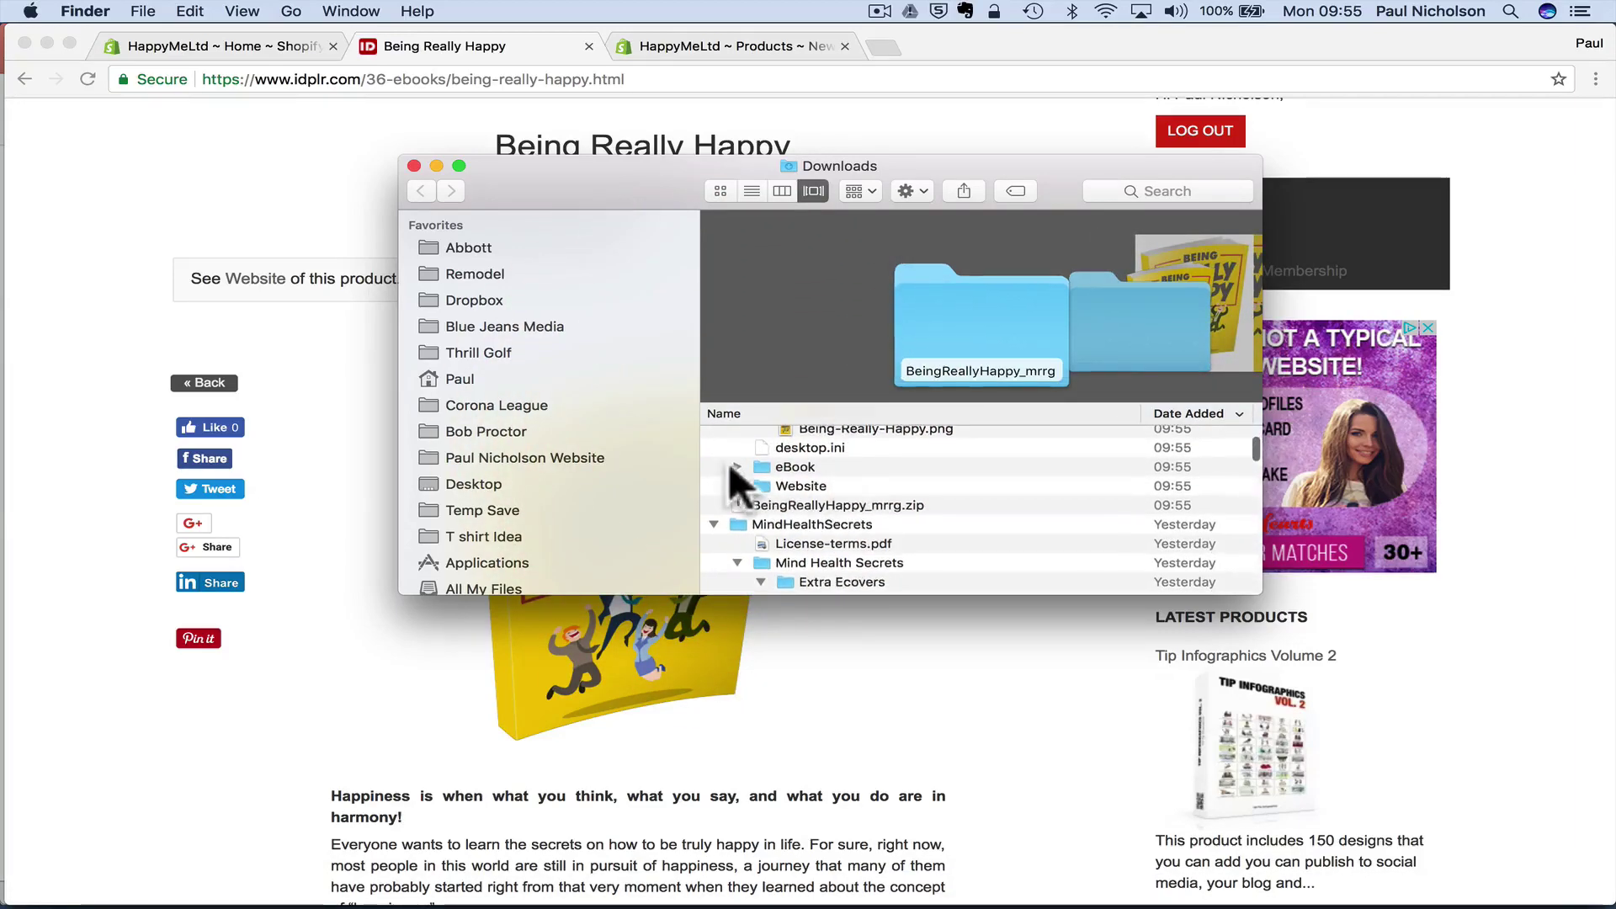
left_click(734, 468)
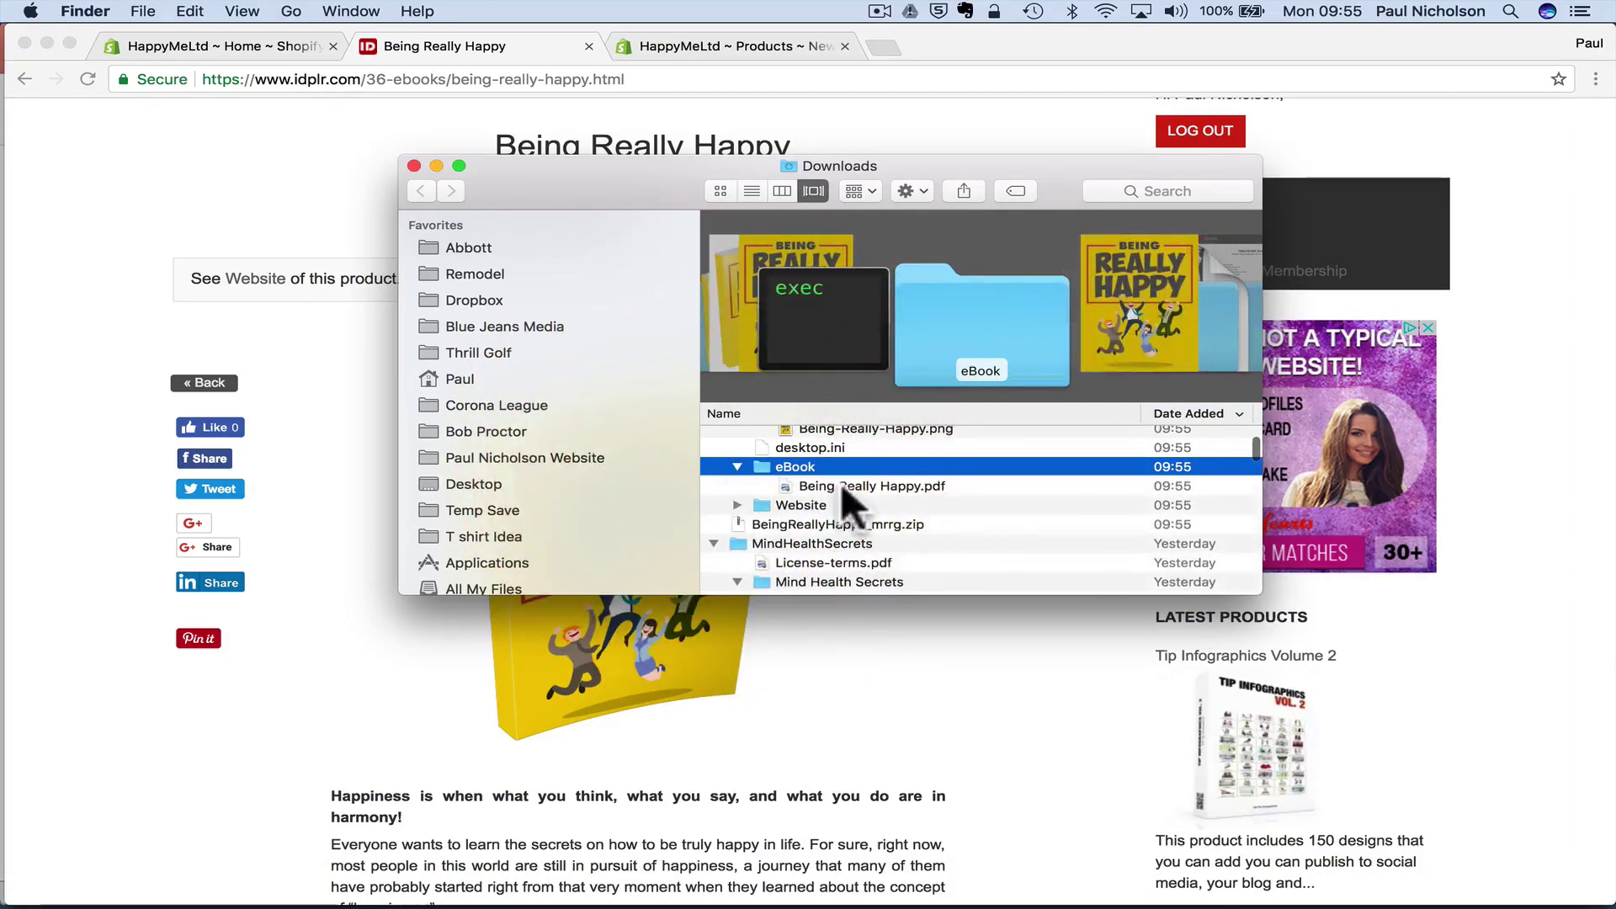
double_click(841, 484)
scroll(532, 454, "down", 10)
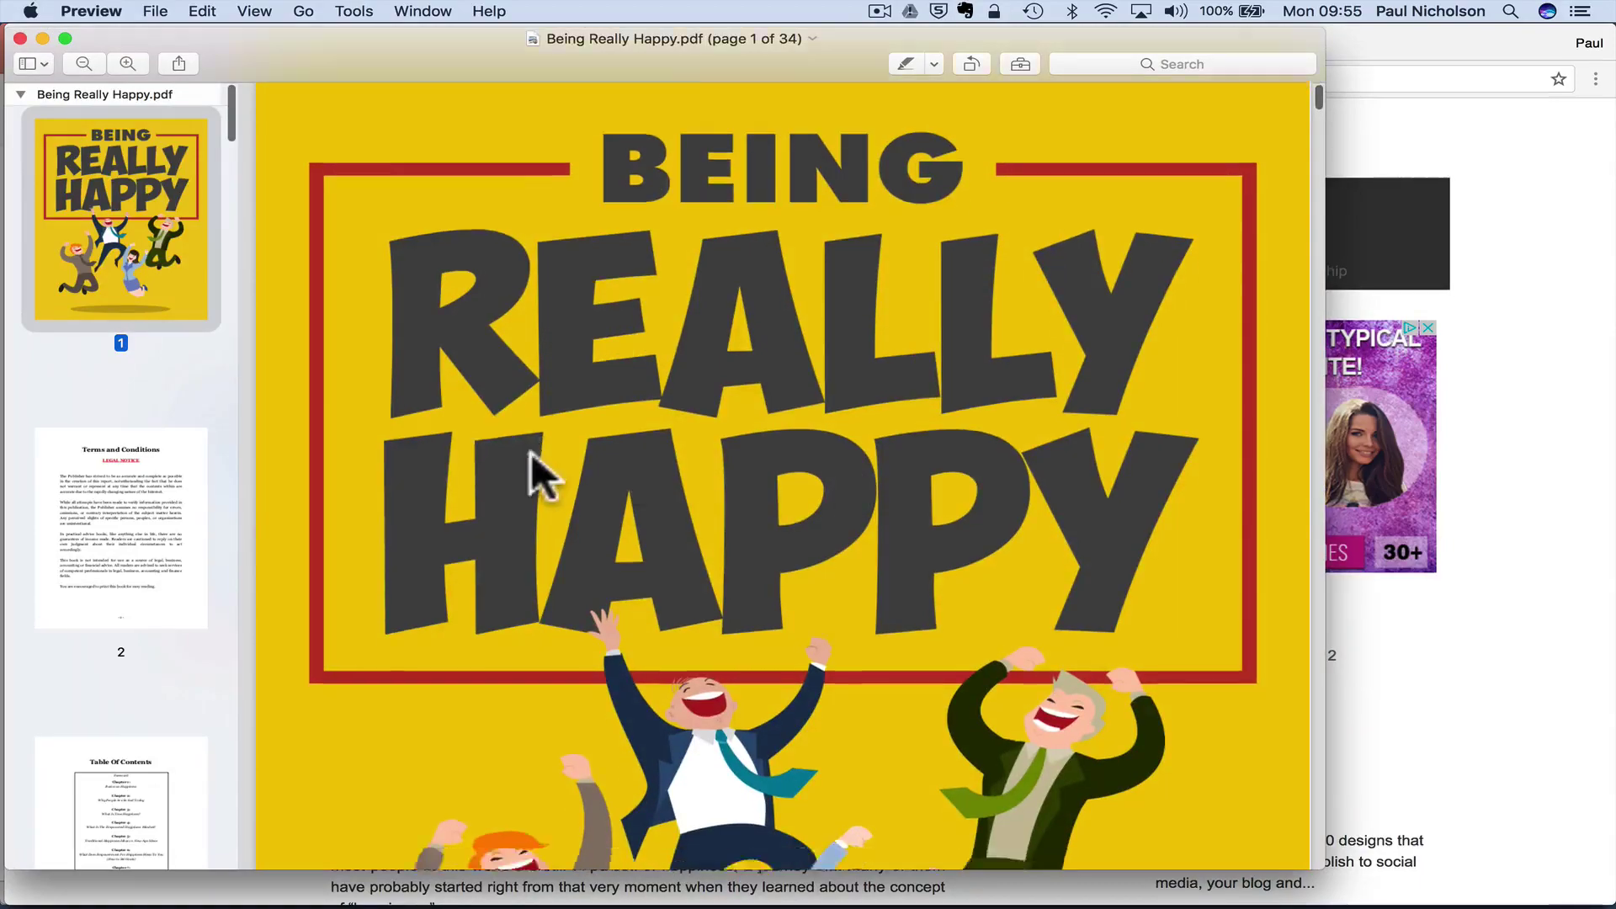
scroll(532, 453, "down", 15)
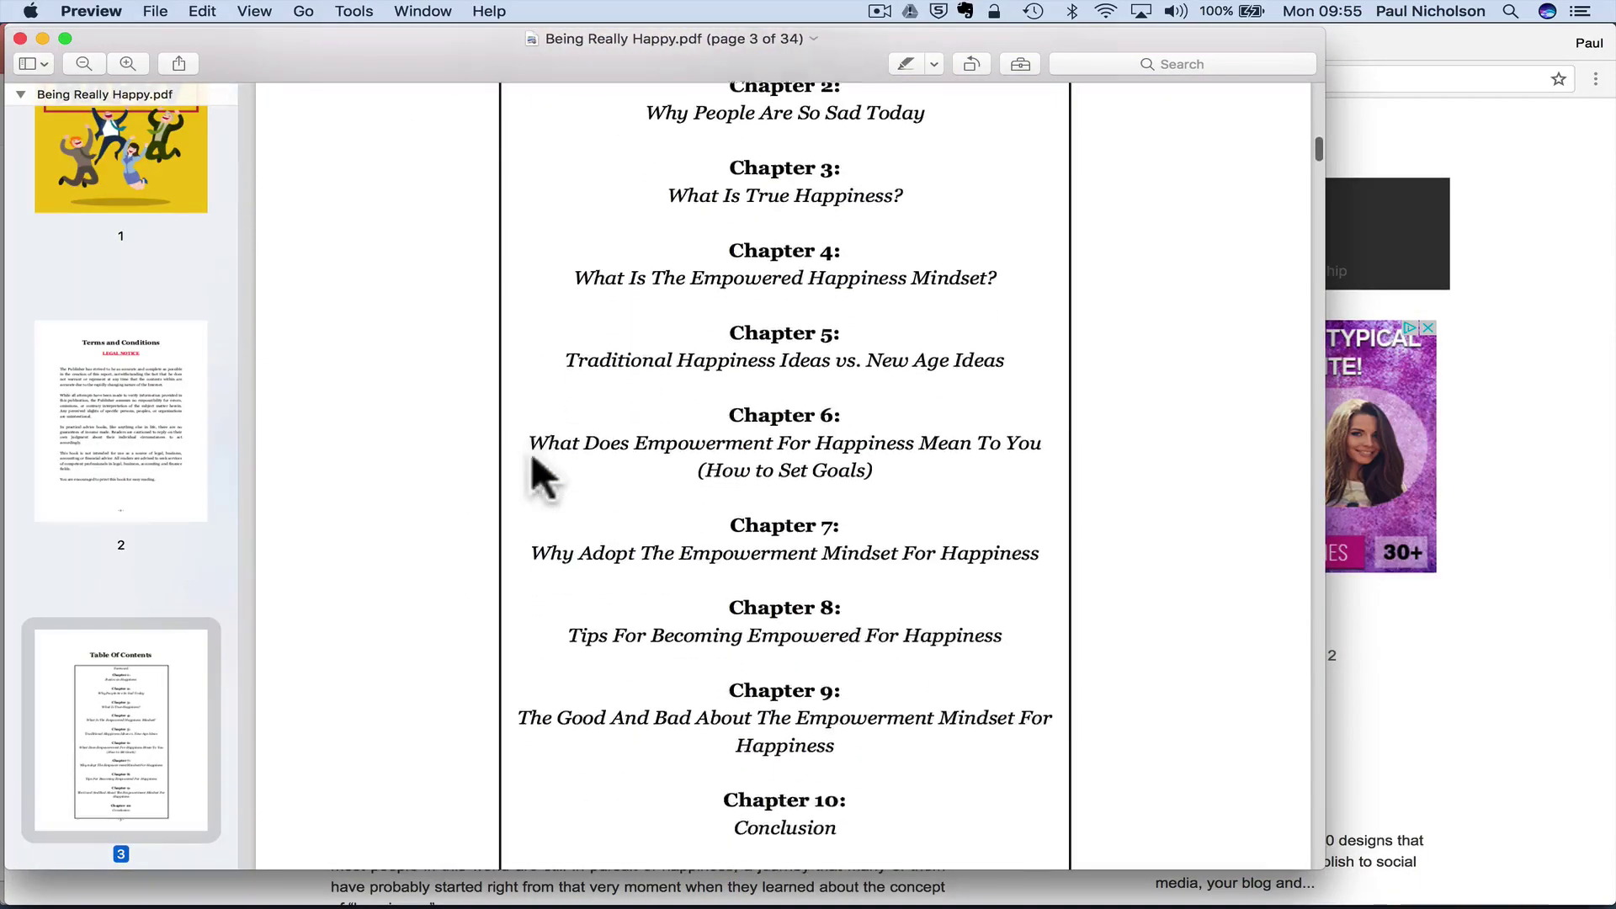
scroll(532, 452, "down", 15)
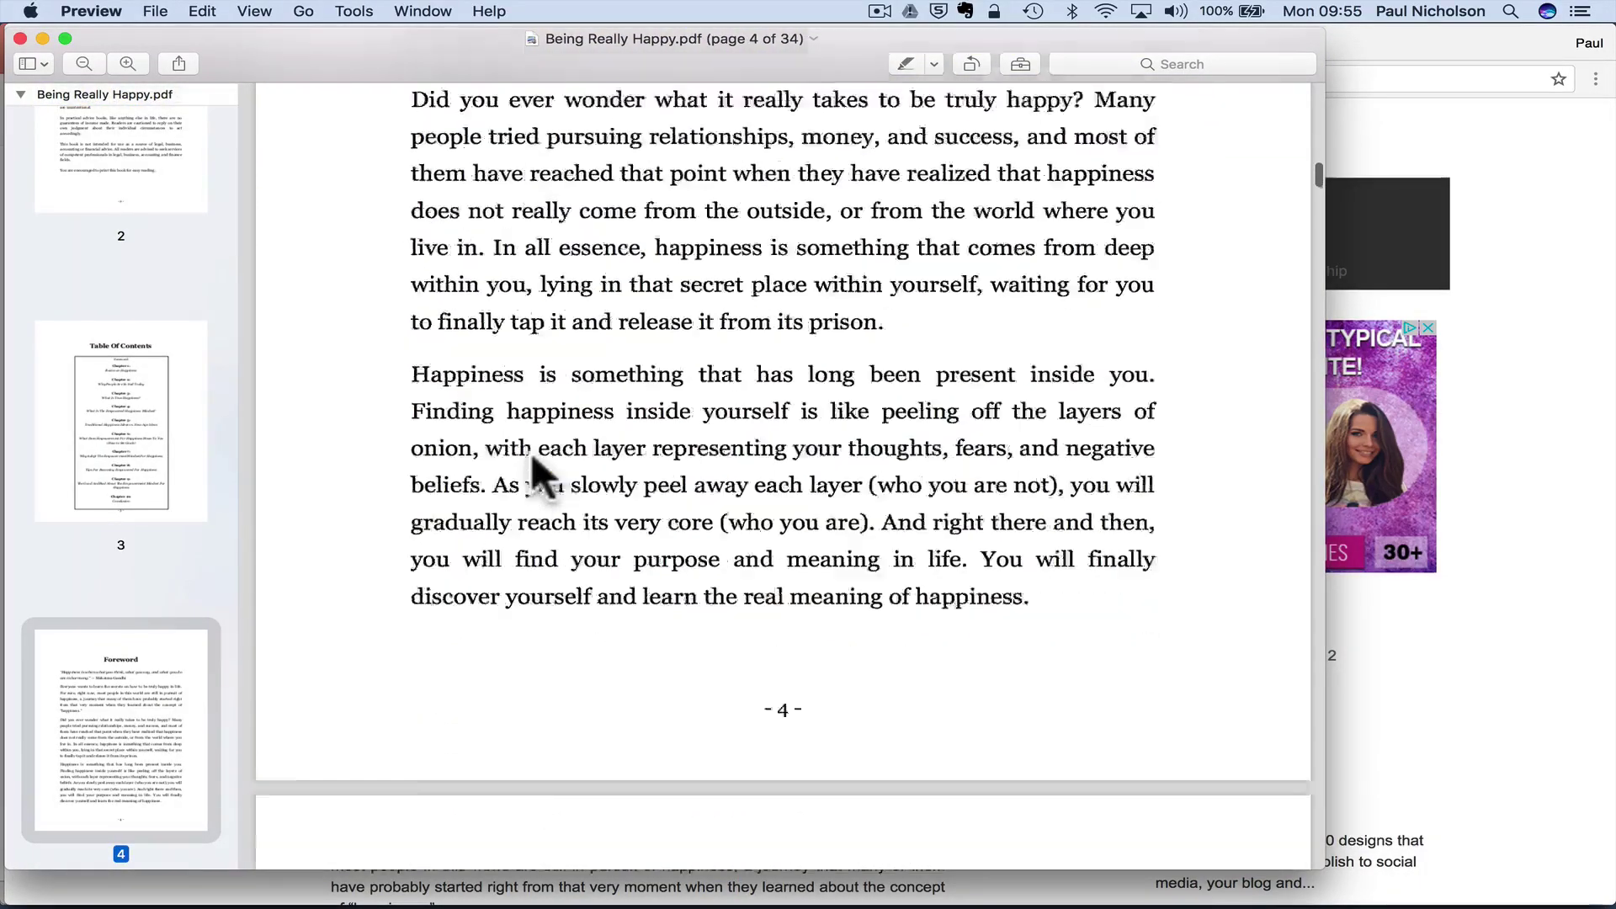
scroll(568, 684, "down", 20)
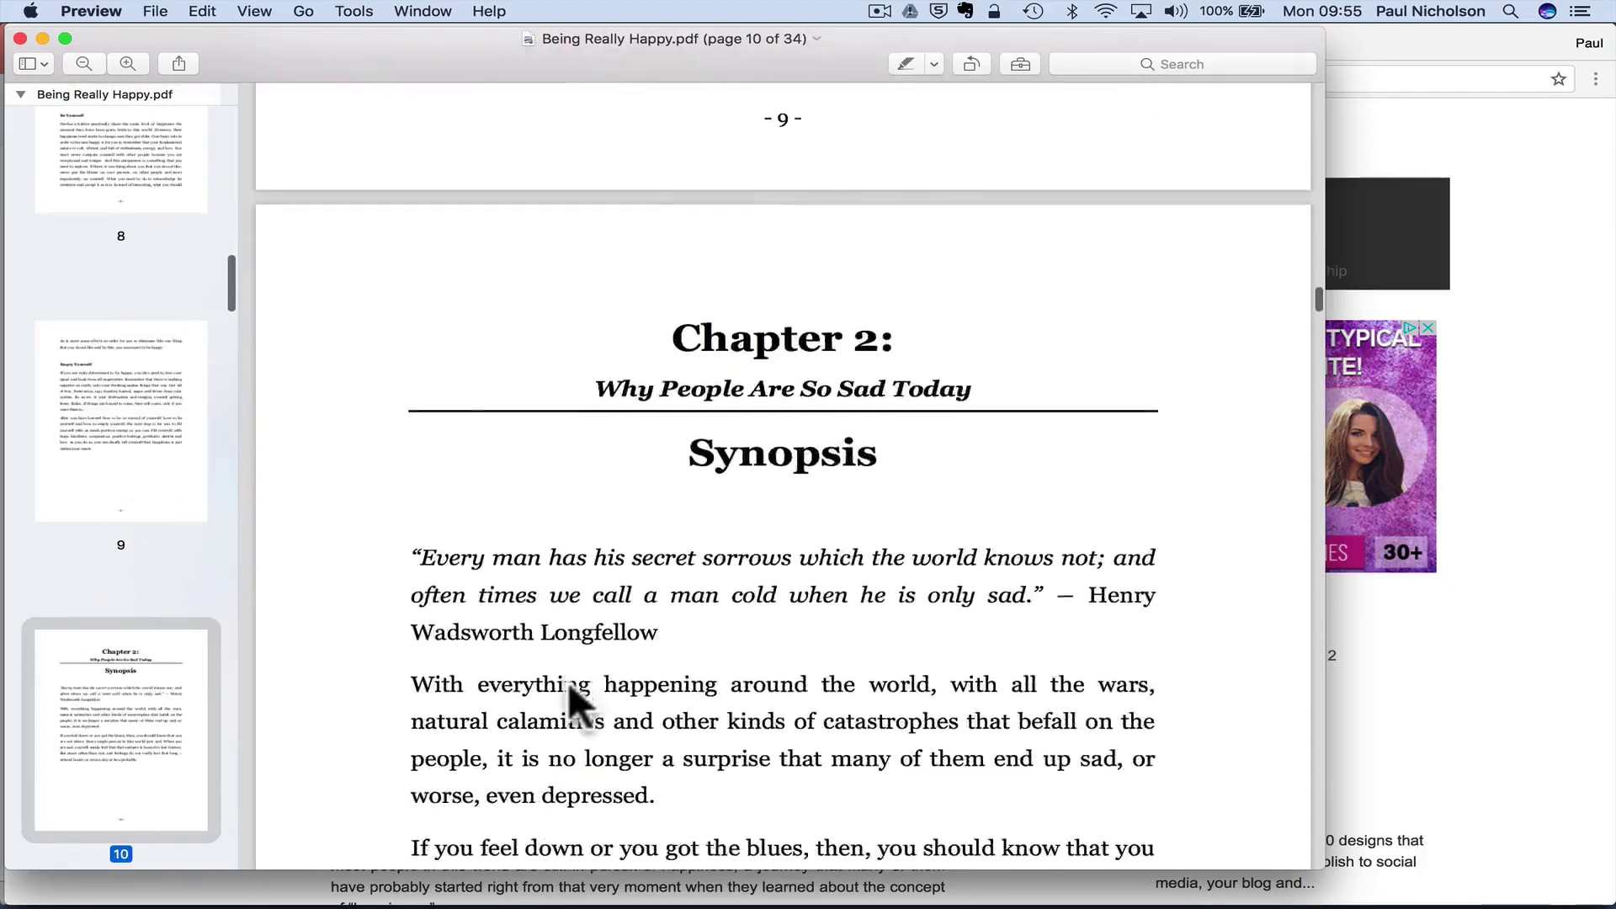
left_click(21, 39)
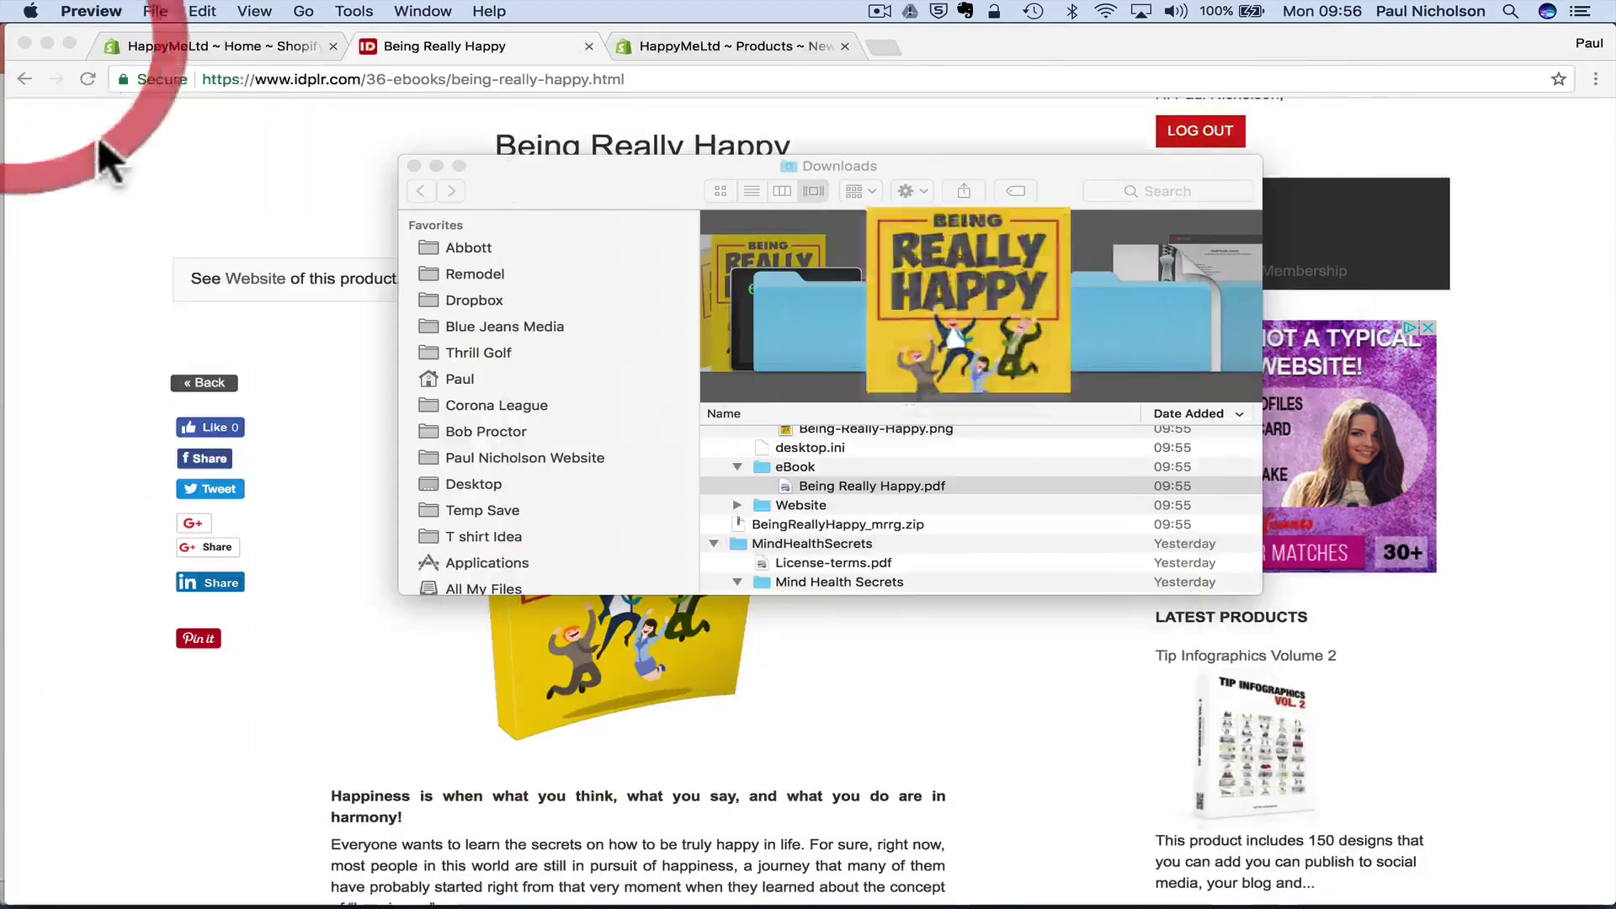
- On the IDPLR product page, review the usage terms and select the Being Really Happy title
left_click(71, 373)
scroll(169, 451, "down", 15)
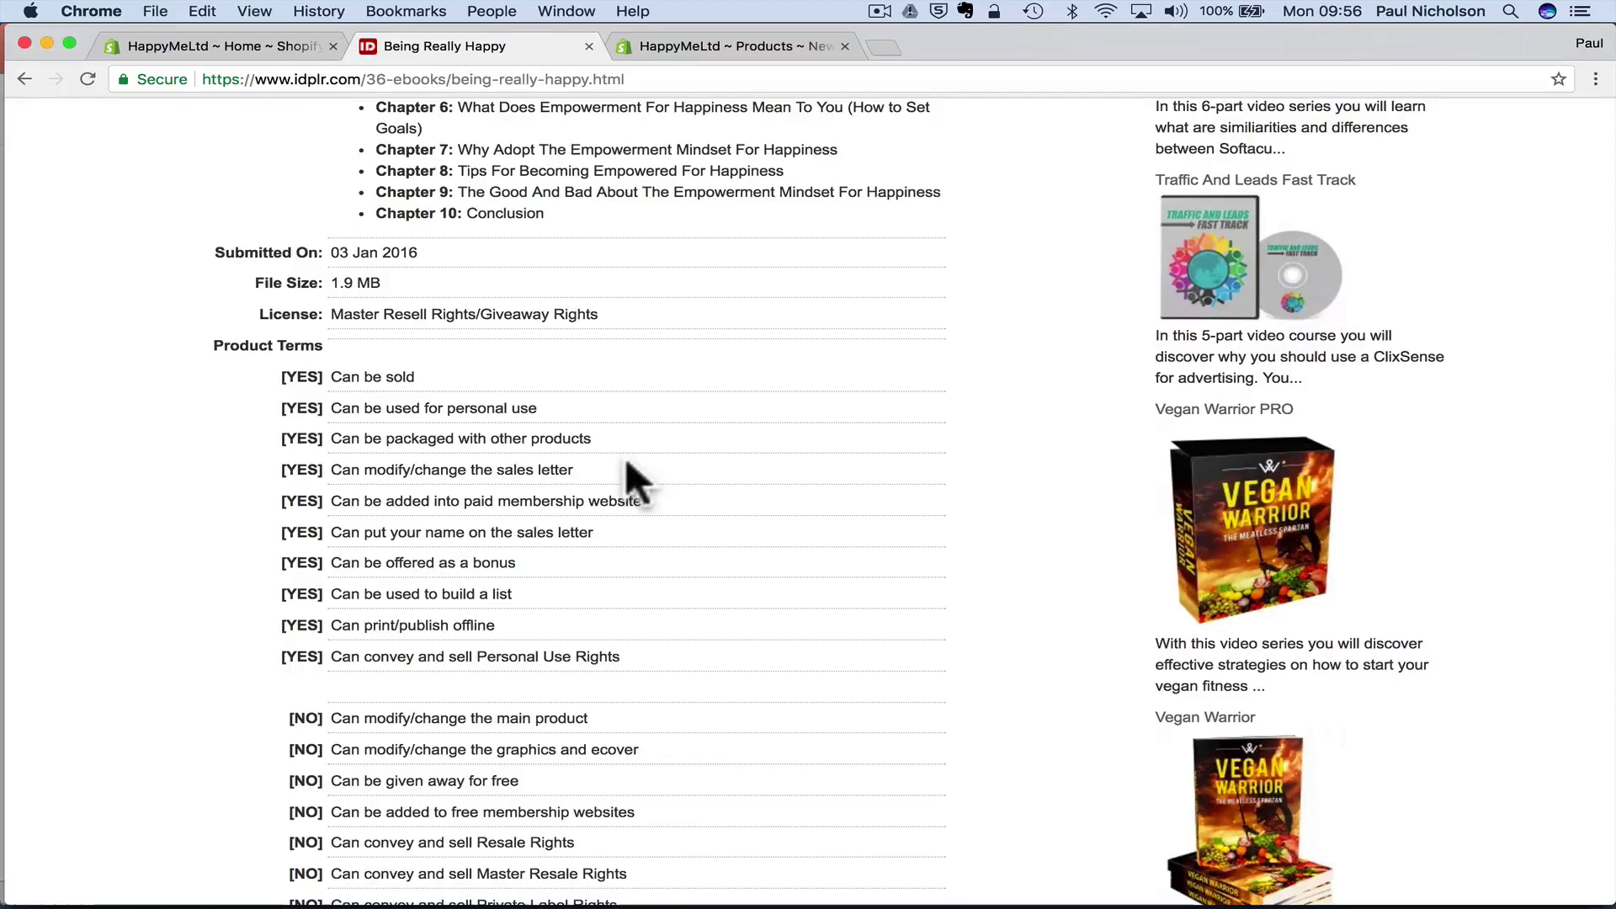
left_click_drag(332, 594, 528, 594)
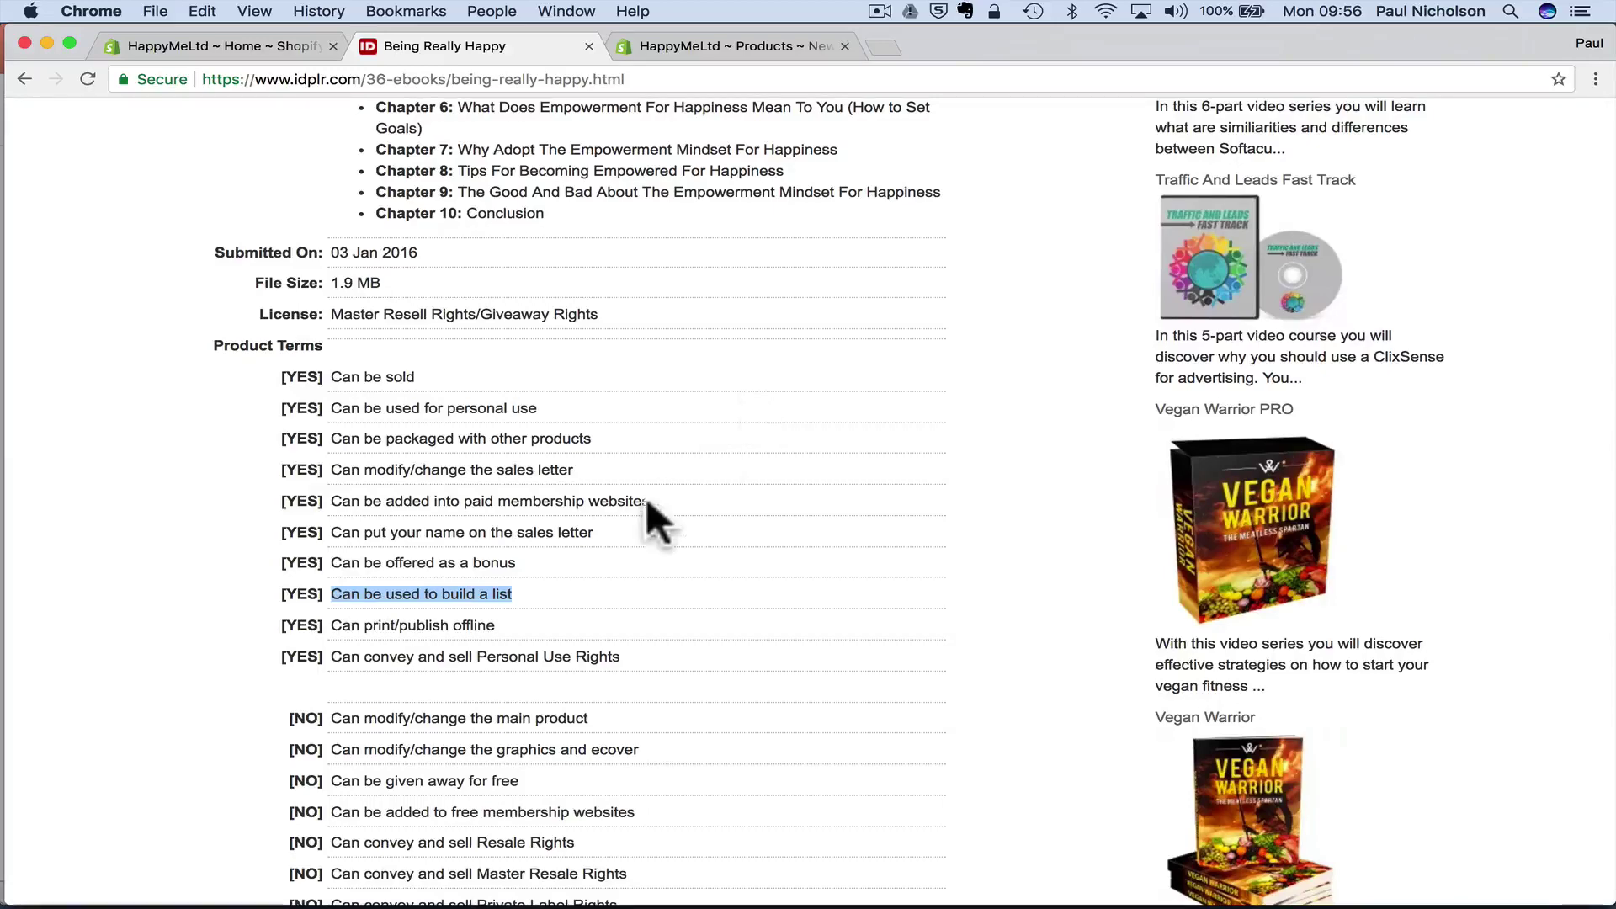
scroll(636, 519, "up", 10)
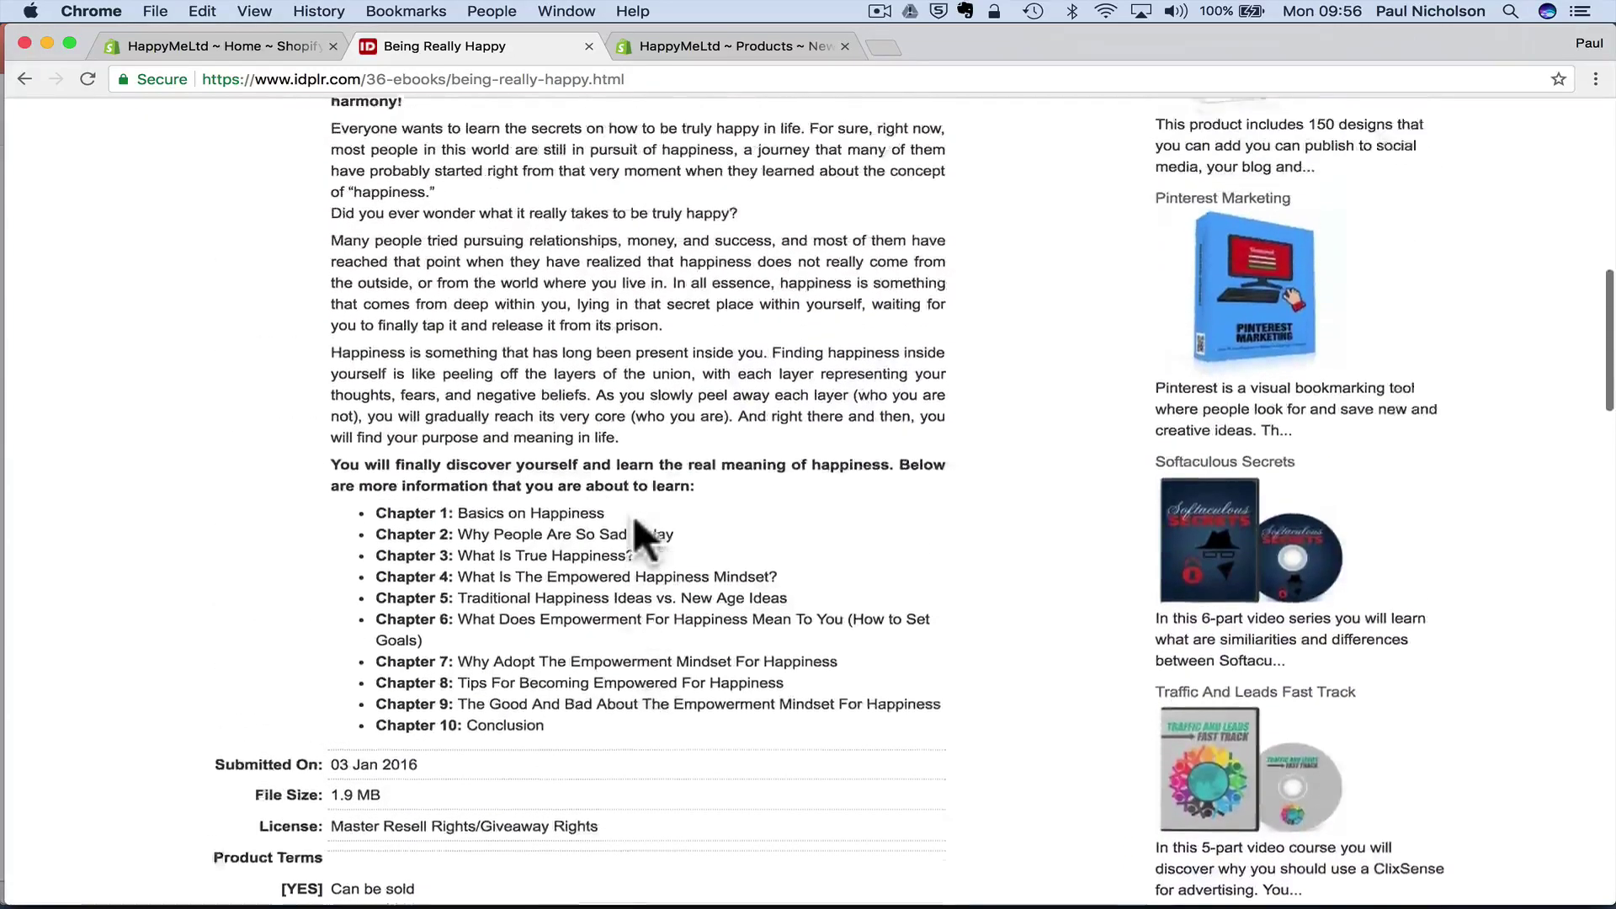
scroll(633, 515, "up", 8)
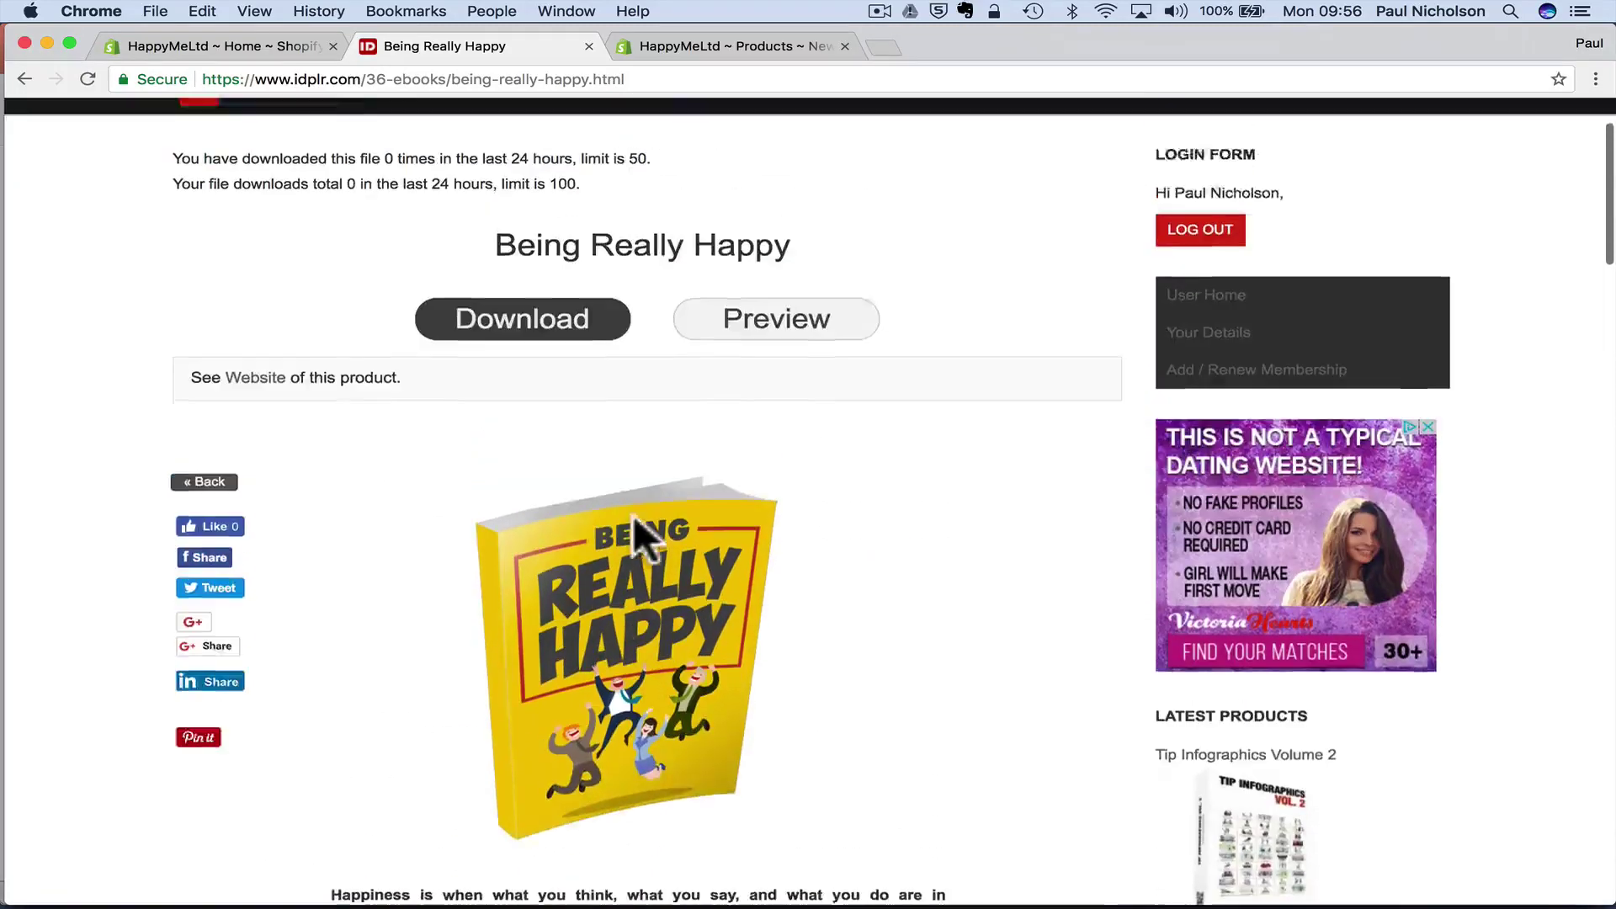
double_click(595, 299)
triple_click(644, 295)
key("super+c")
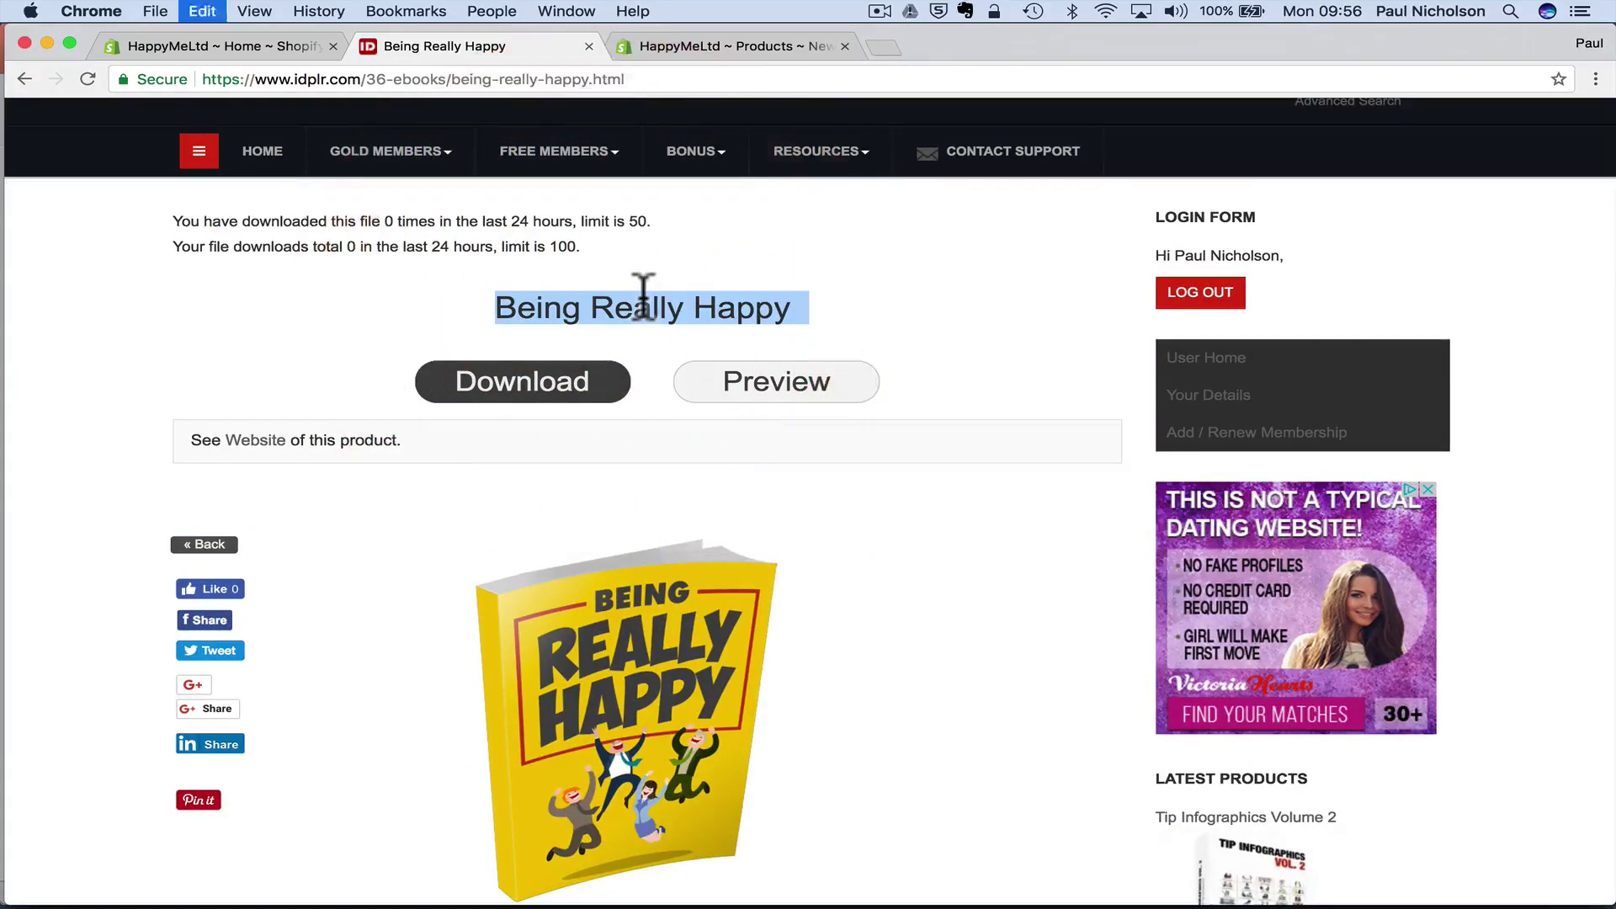
- Paste the title into the new Shopify product's Title field and append 'eBook'
left_click(268, 45)
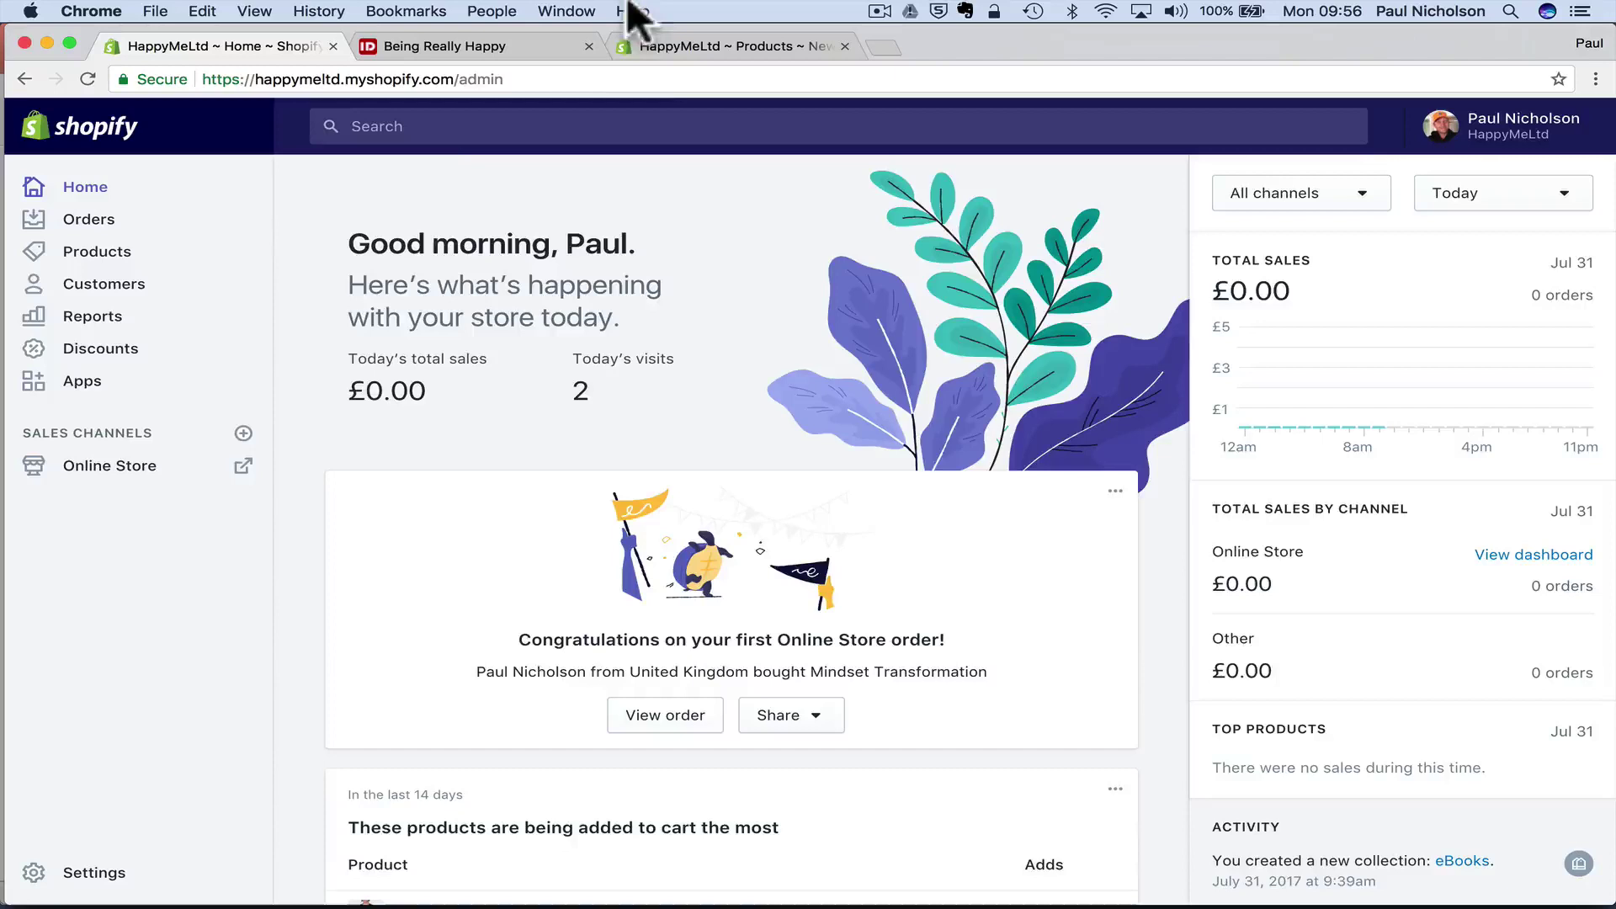
left_click(644, 45)
left_click(651, 357)
key("super+v")
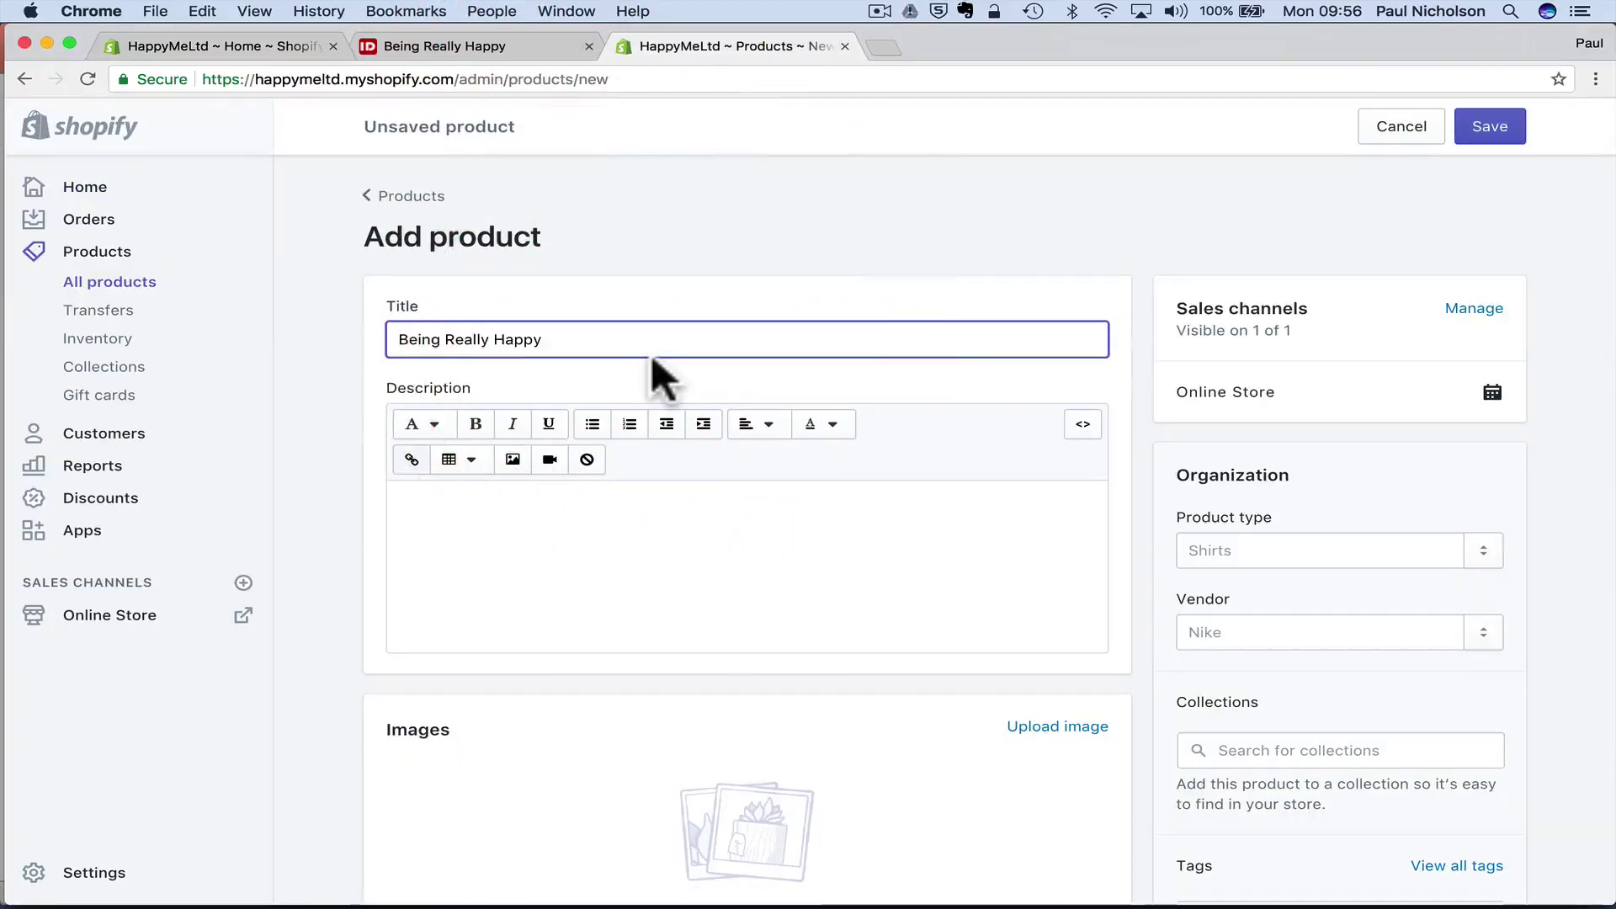
type("e")
type("e")
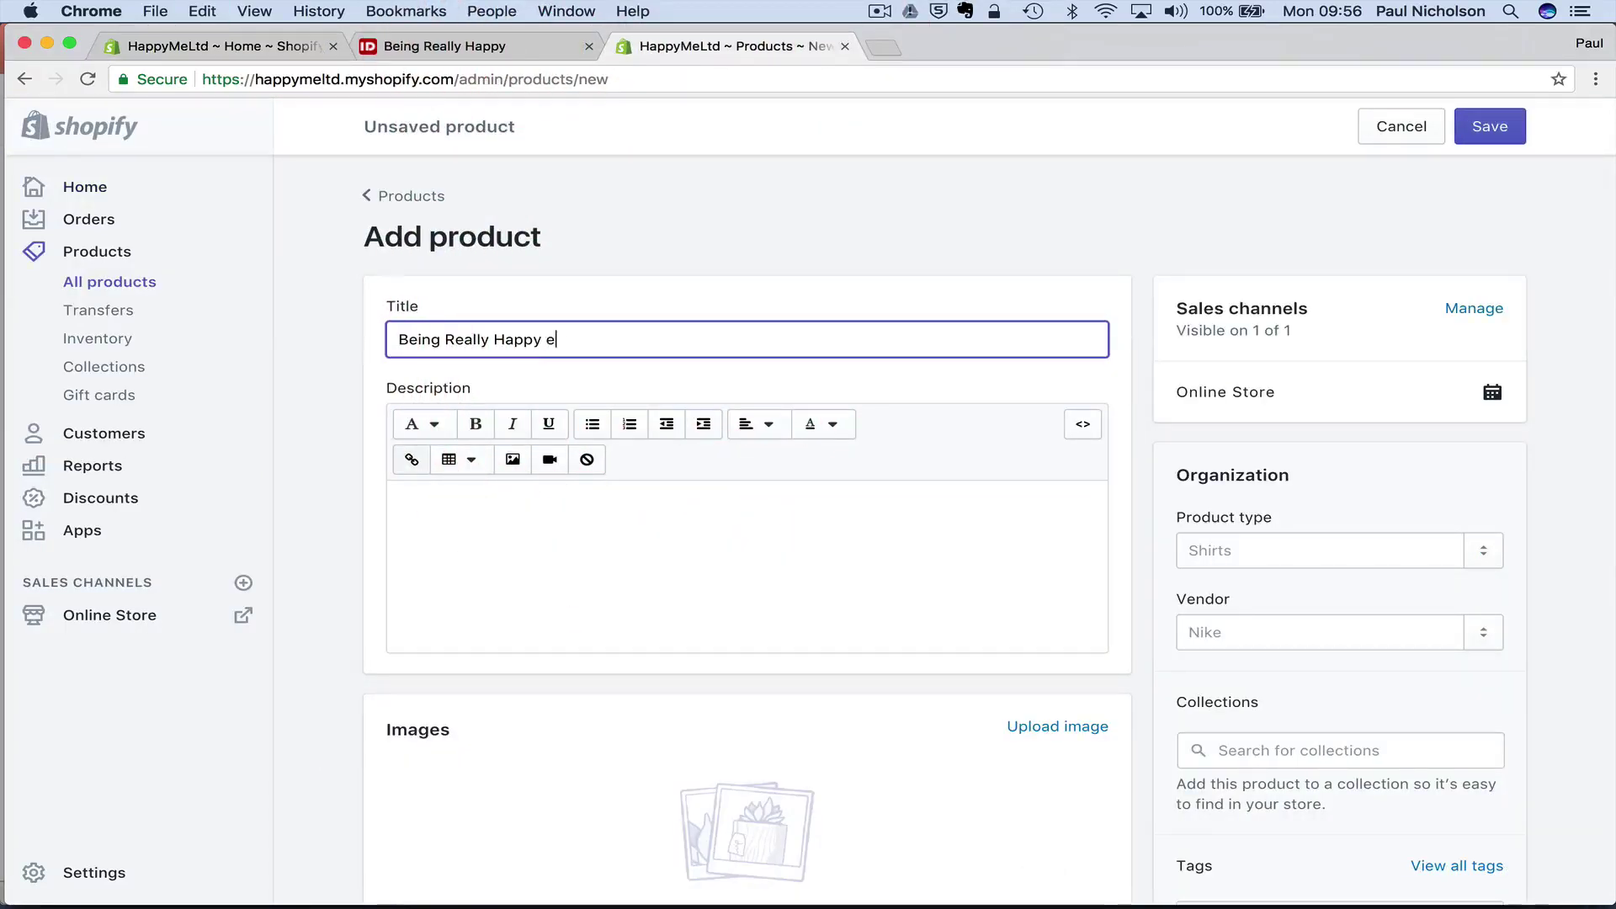
type("Book")
- Copy the IDPLR blurb and Chapter 1–10 list into the Shopify product description
left_click(547, 518)
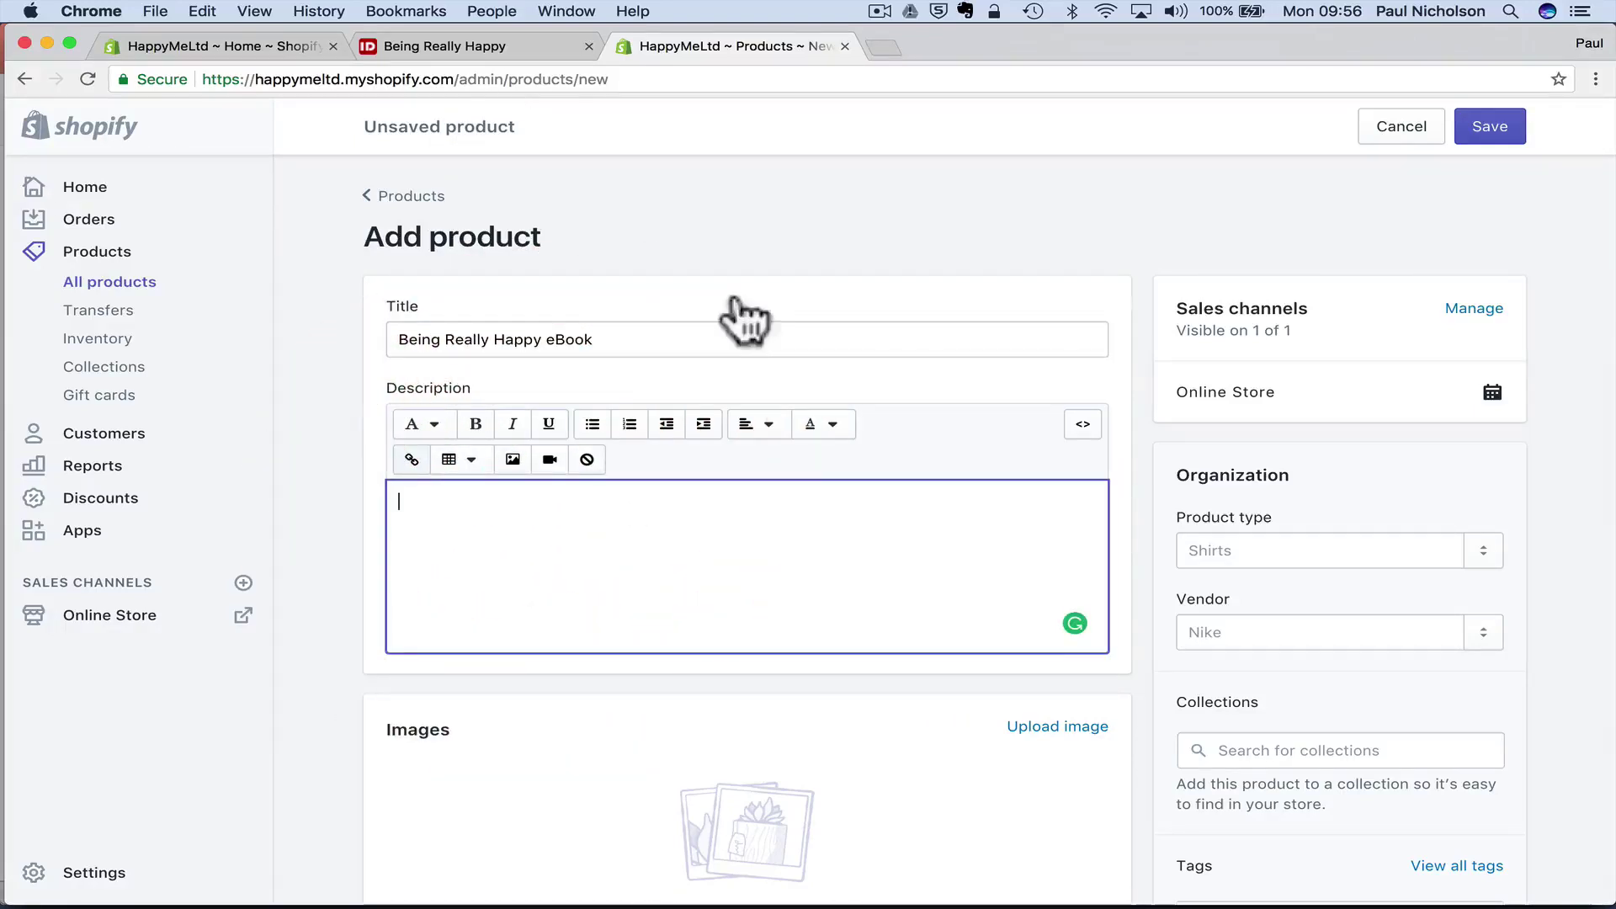
left_click(478, 51)
scroll(566, 572, "down", 10)
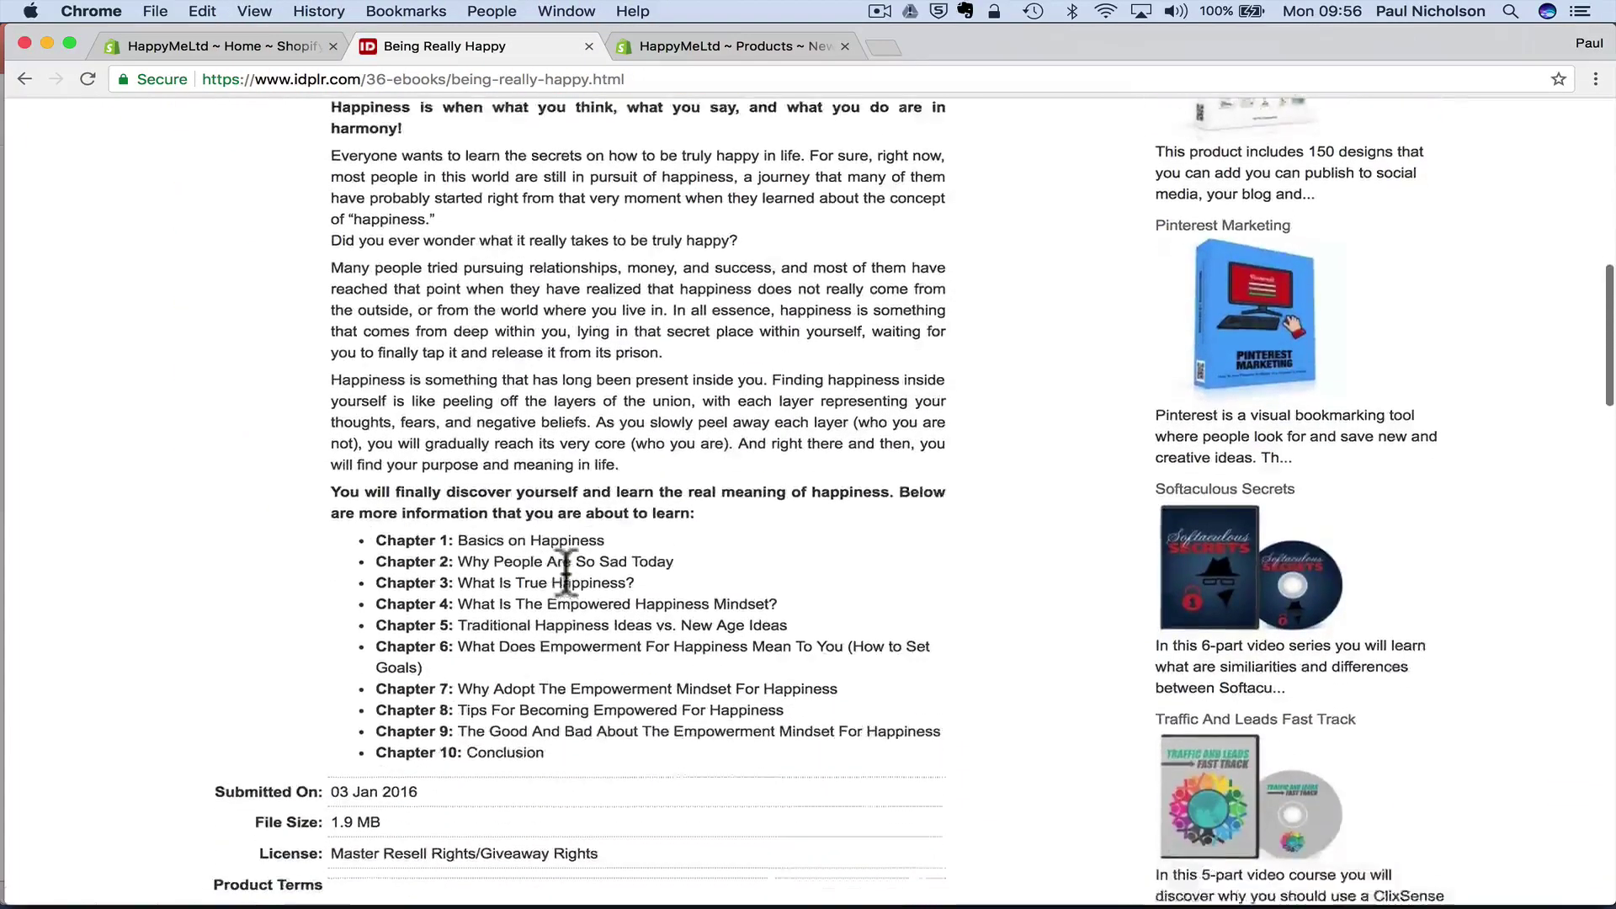
left_click_drag(581, 740, 327, 320)
key("super+c")
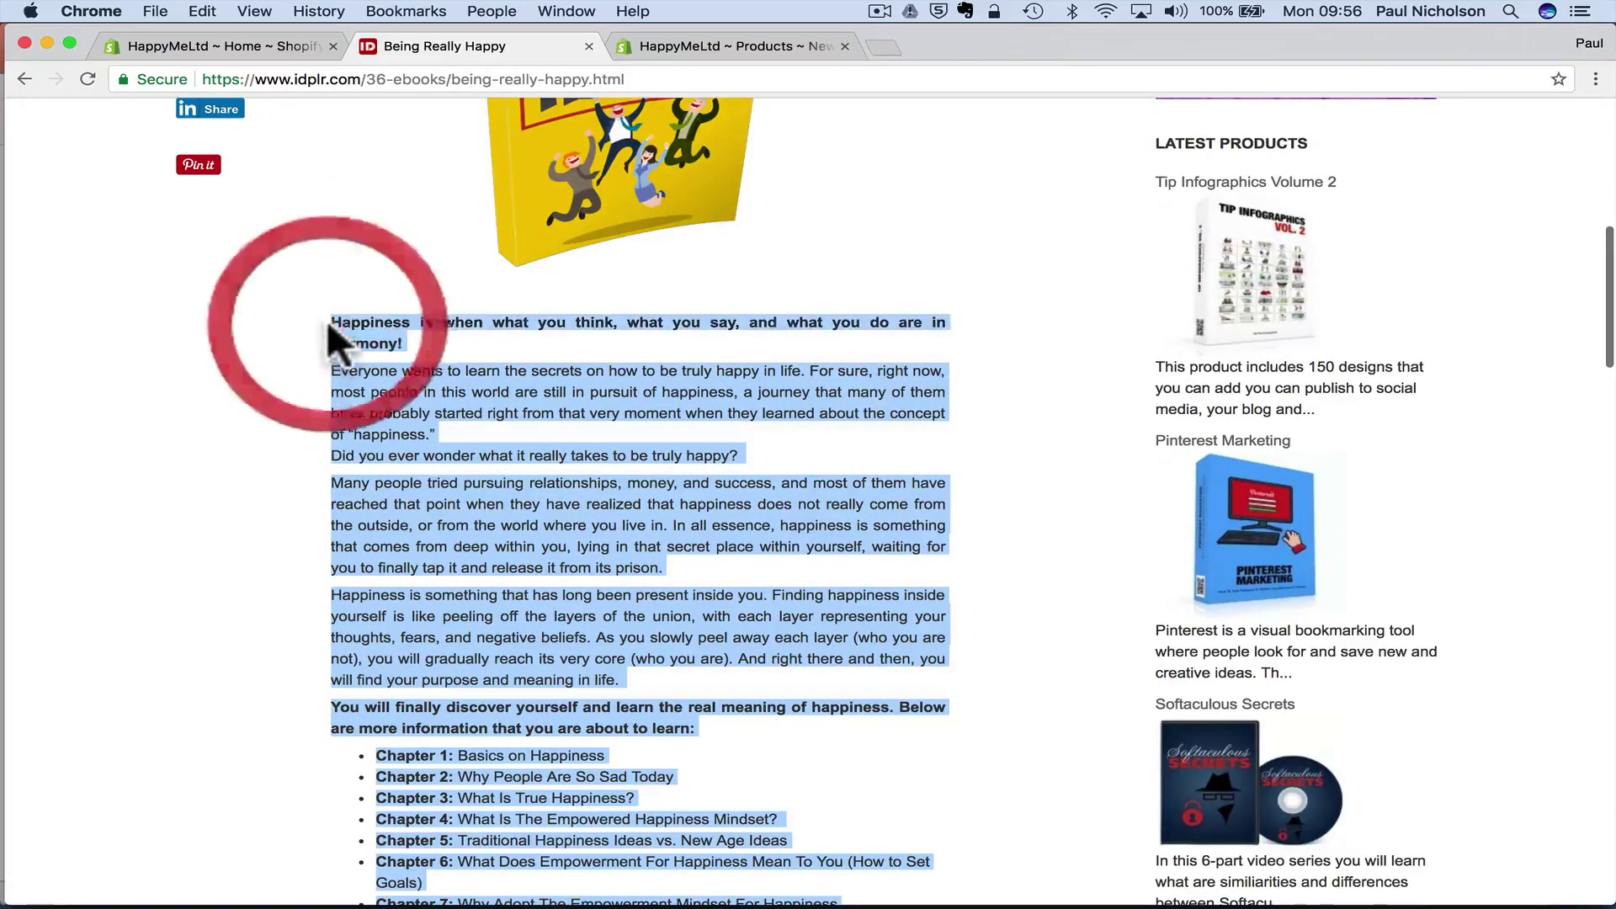
left_click(670, 44)
left_click(485, 538)
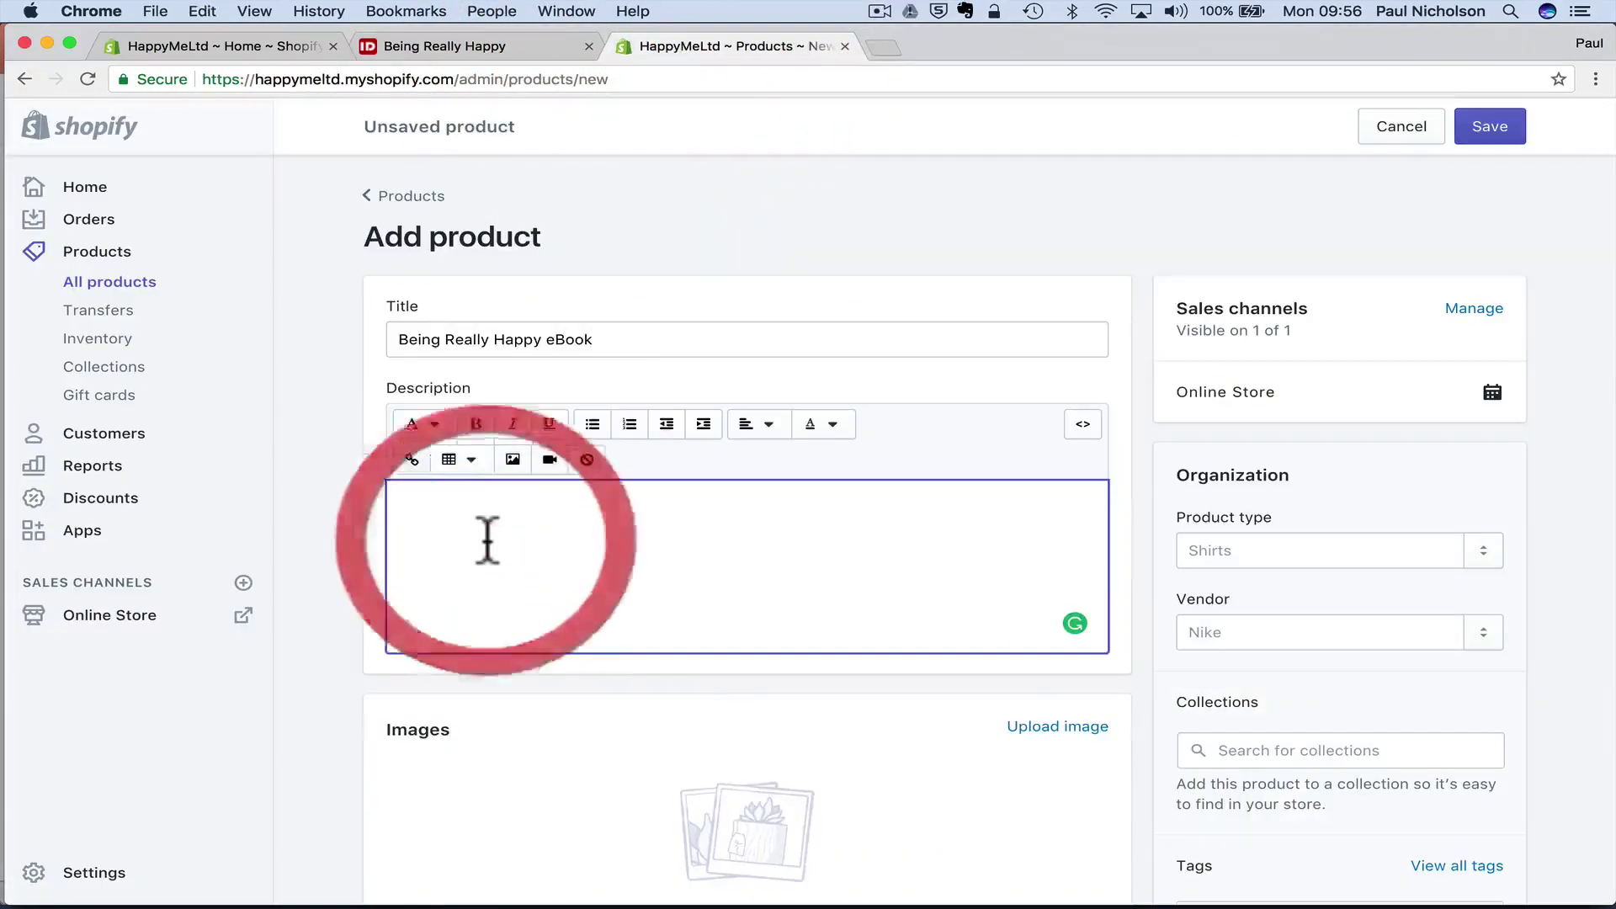
key("super+v")
scroll(516, 603, "down", 5)
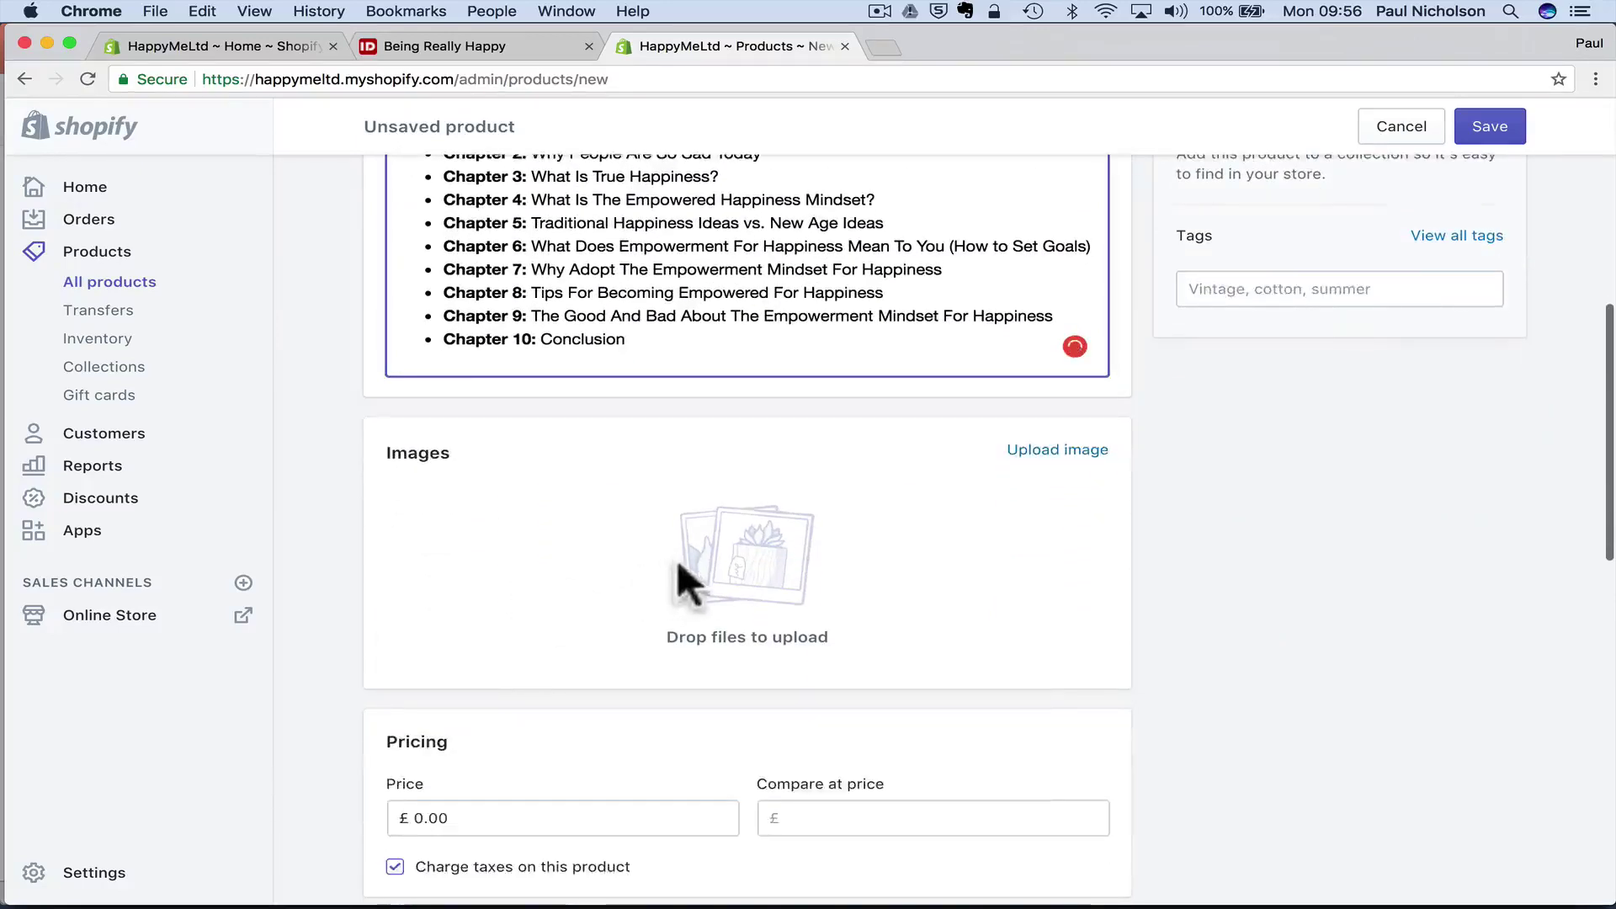
- Upload Being-Really-Happy.jpg from the Cover folder as the product image
left_click(720, 552)
left_click(1035, 453)
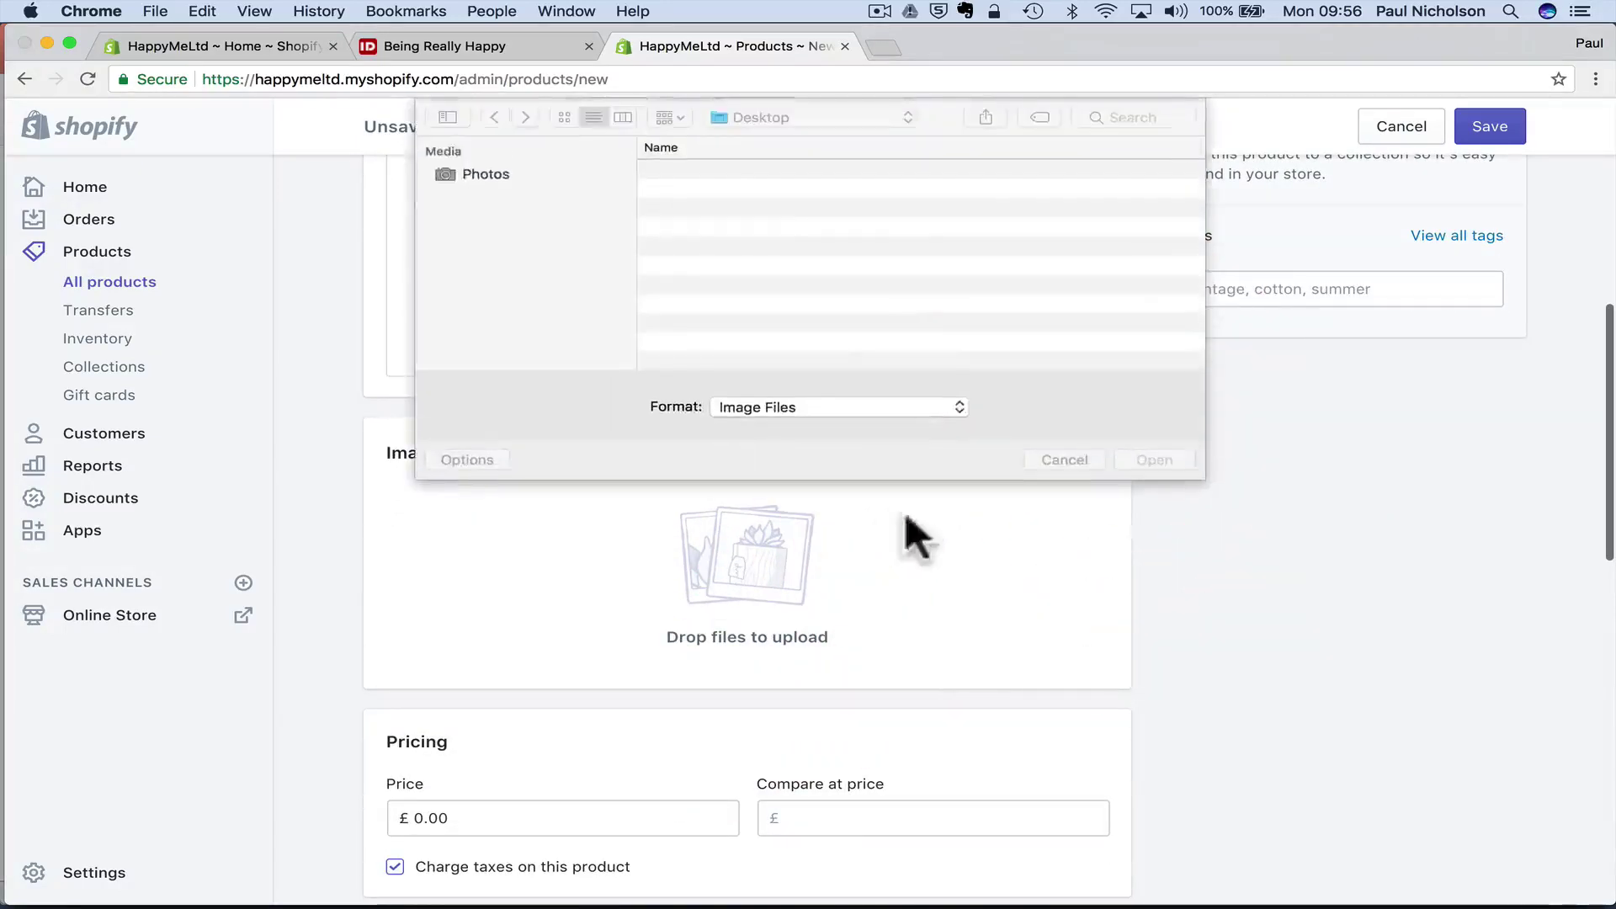
scroll(517, 340, "down", 10)
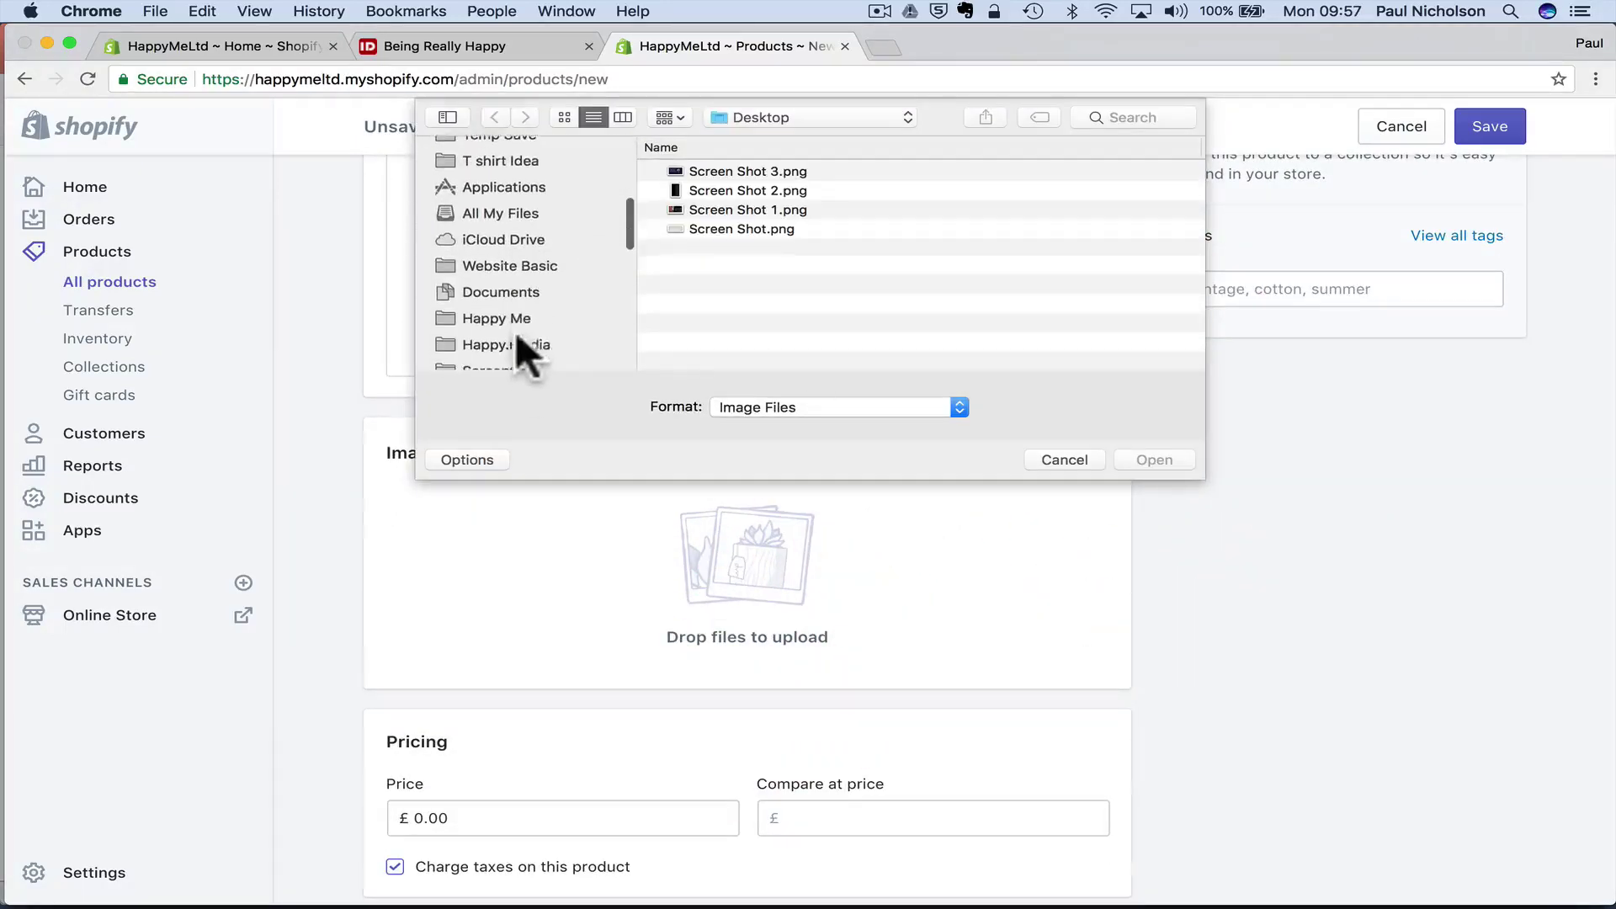
scroll(515, 330, "down", 2)
left_click(516, 303)
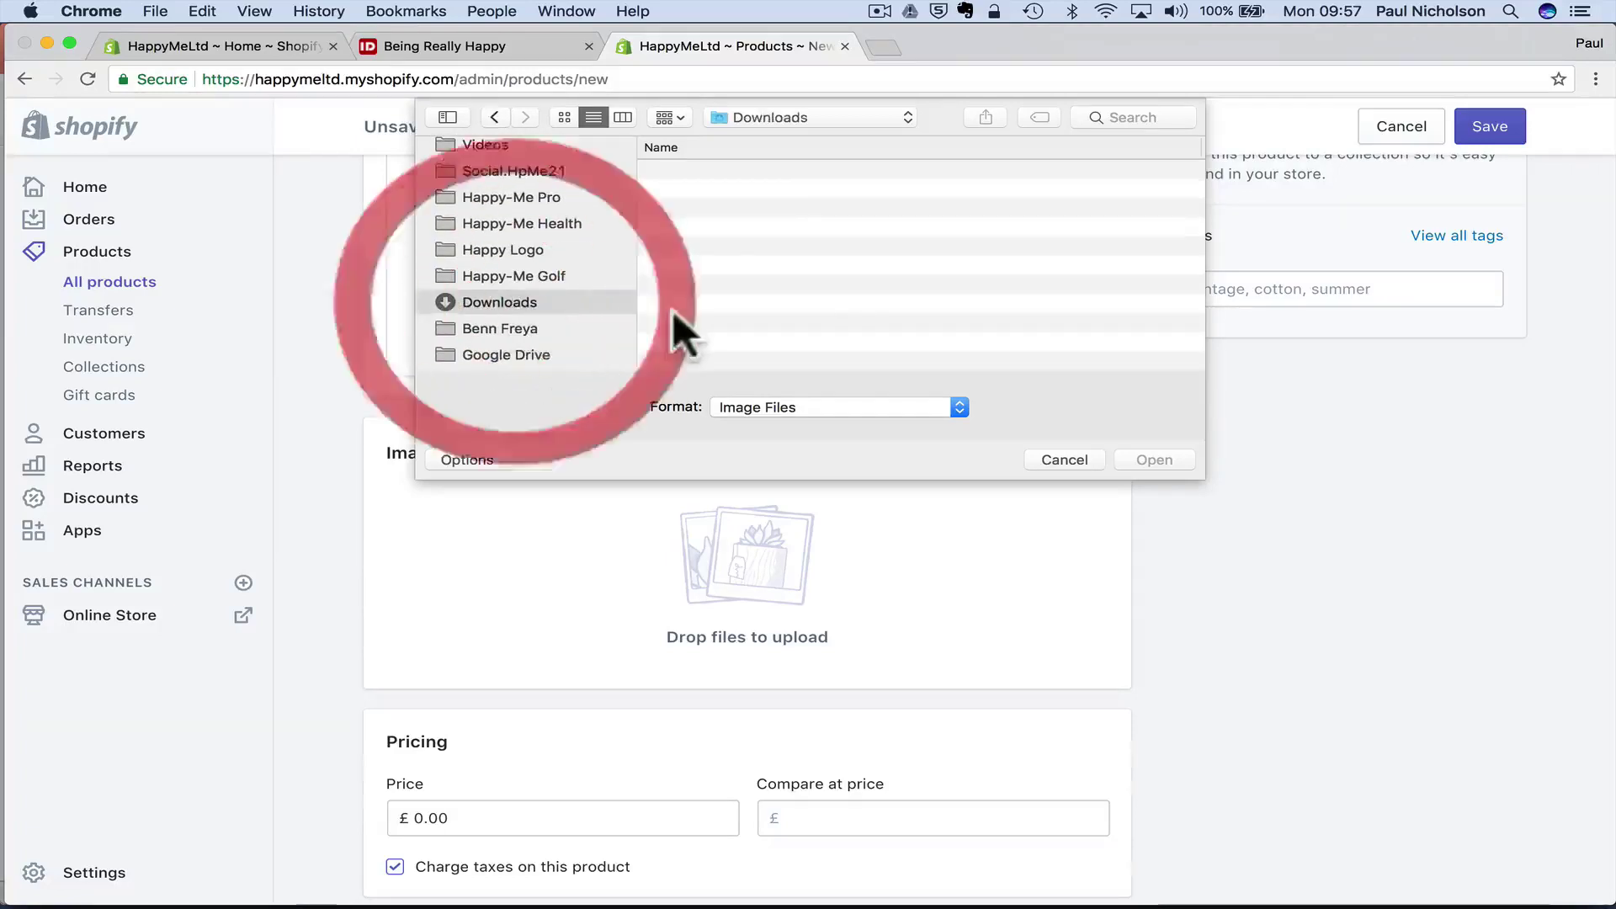
left_click(648, 165)
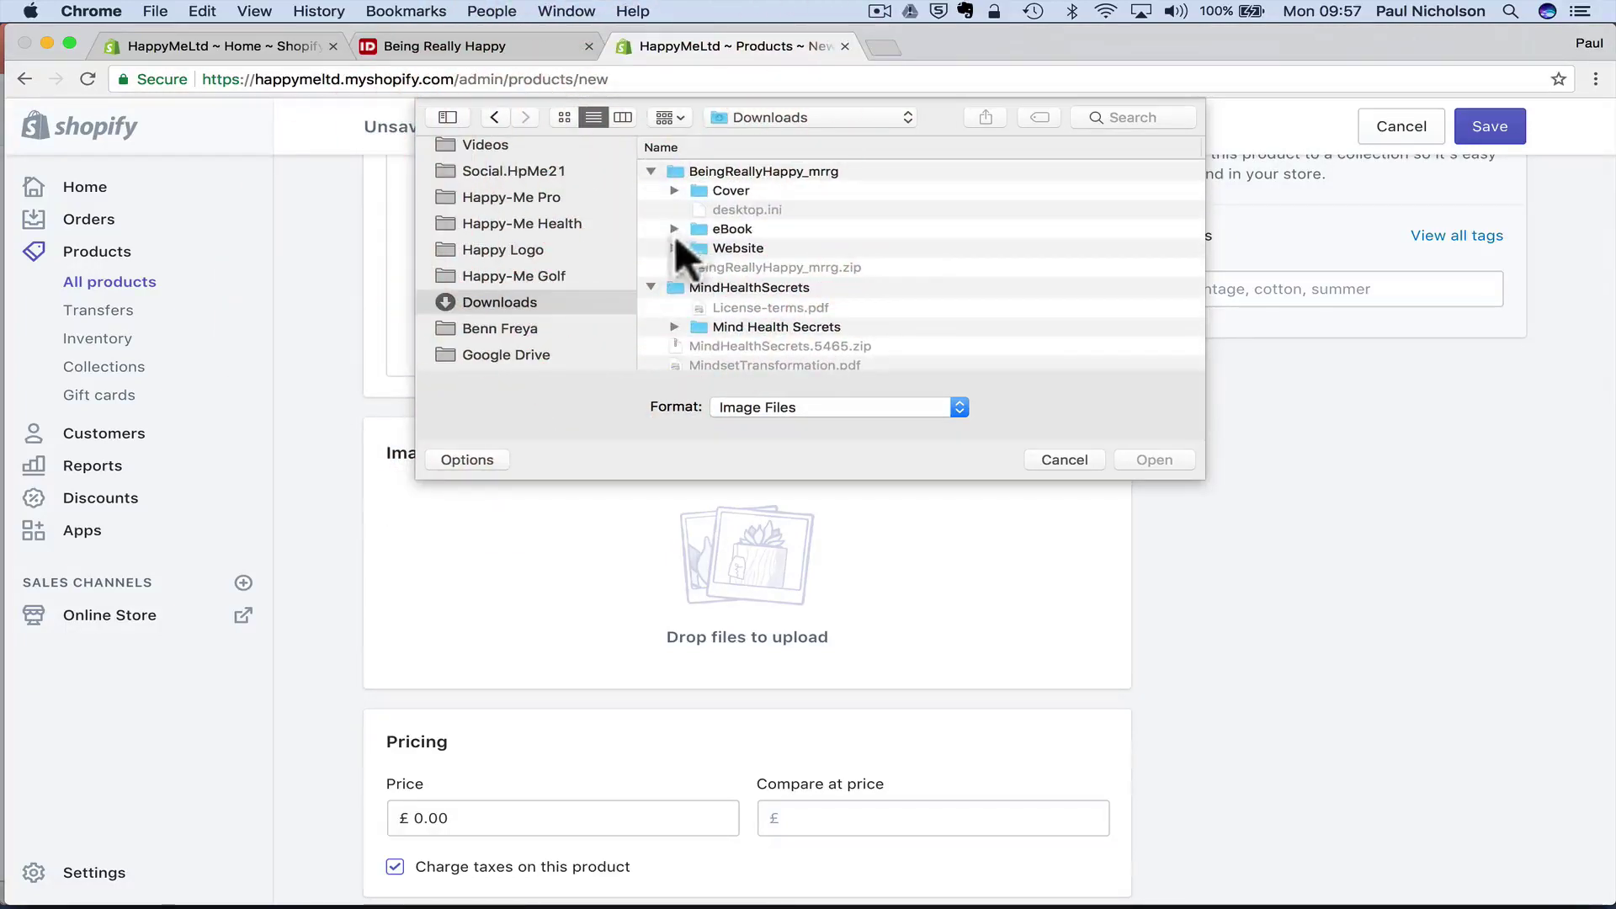
left_click(675, 191)
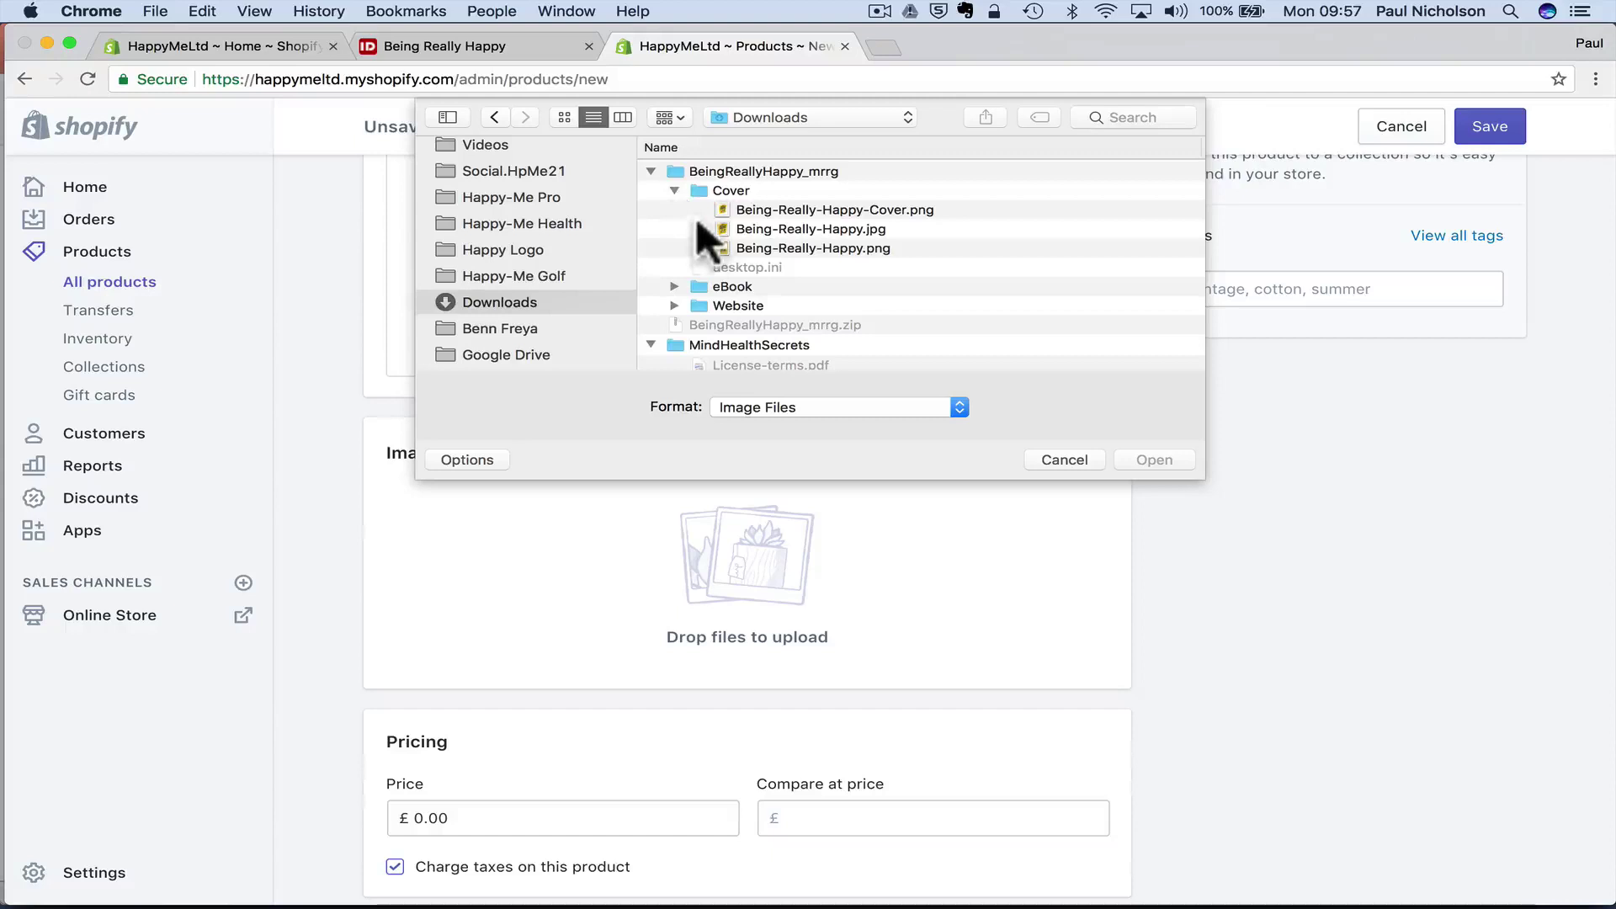
double_click(771, 229)
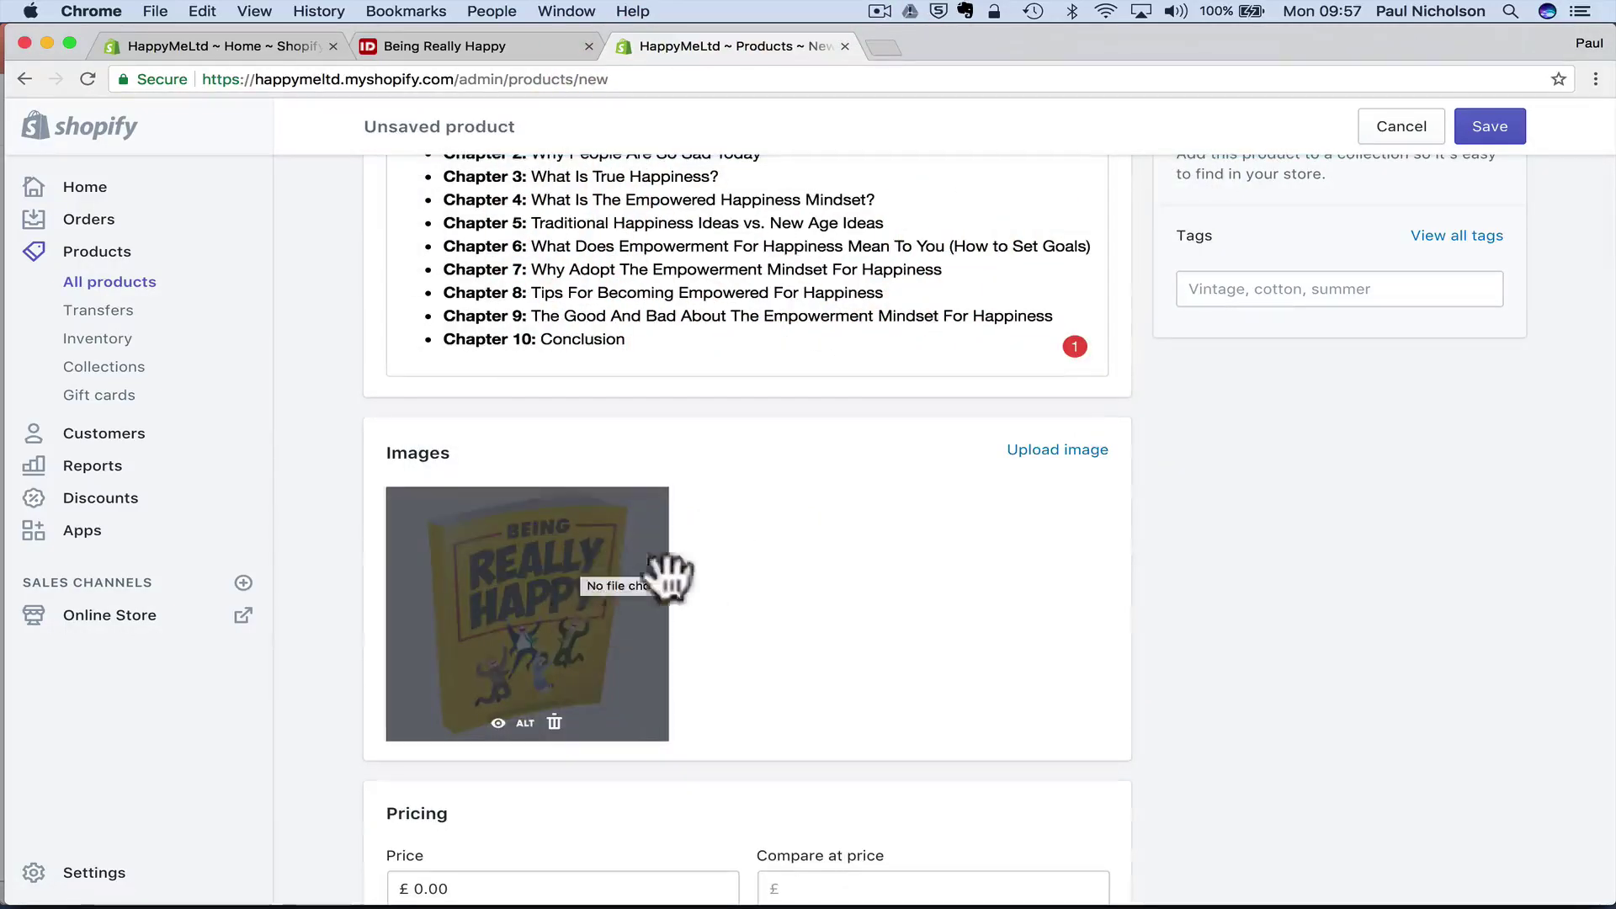
- Set the product's price to £0.99
scroll(852, 652, "down", 5)
scroll(852, 653, "down", 1)
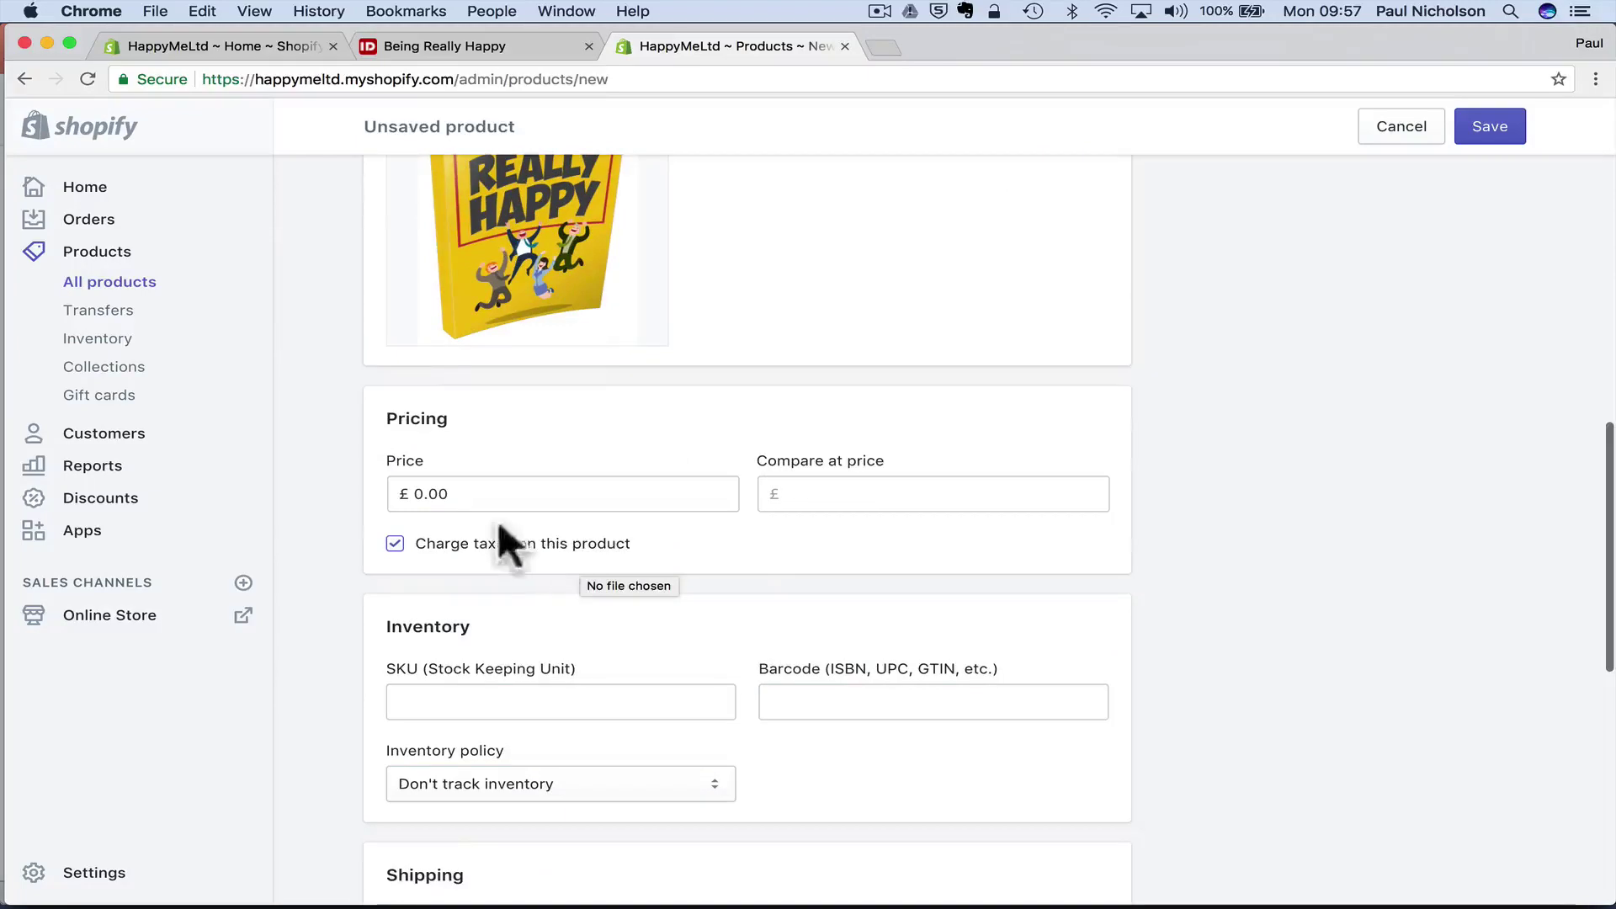
left_click(431, 494)
type("0.99")
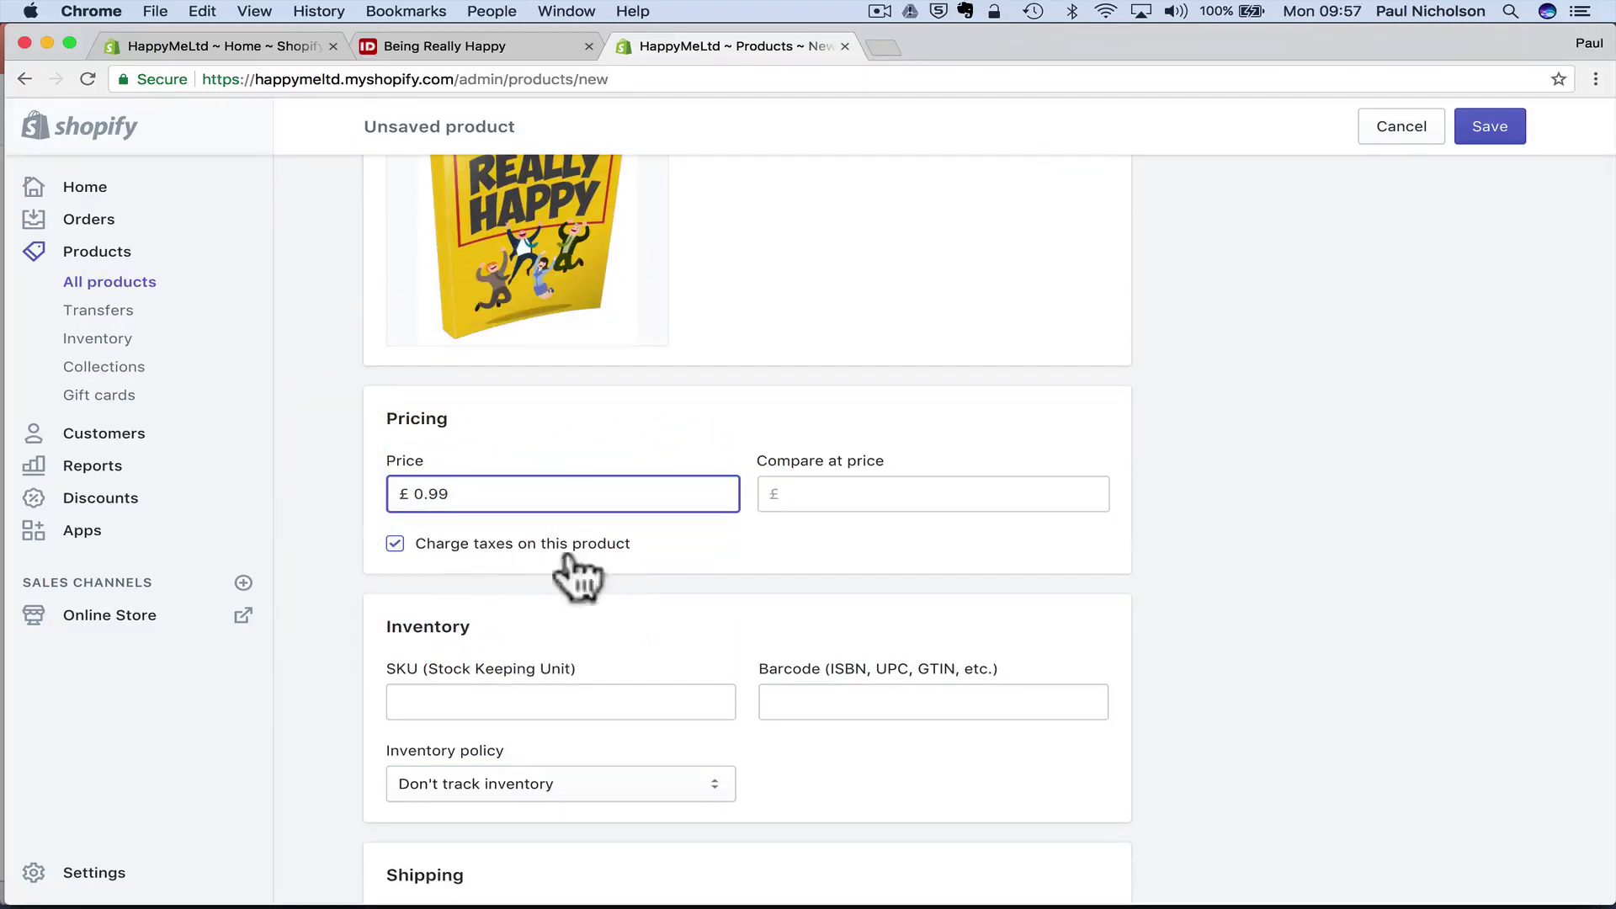
scroll(620, 567, "down", 5)
left_click(848, 604)
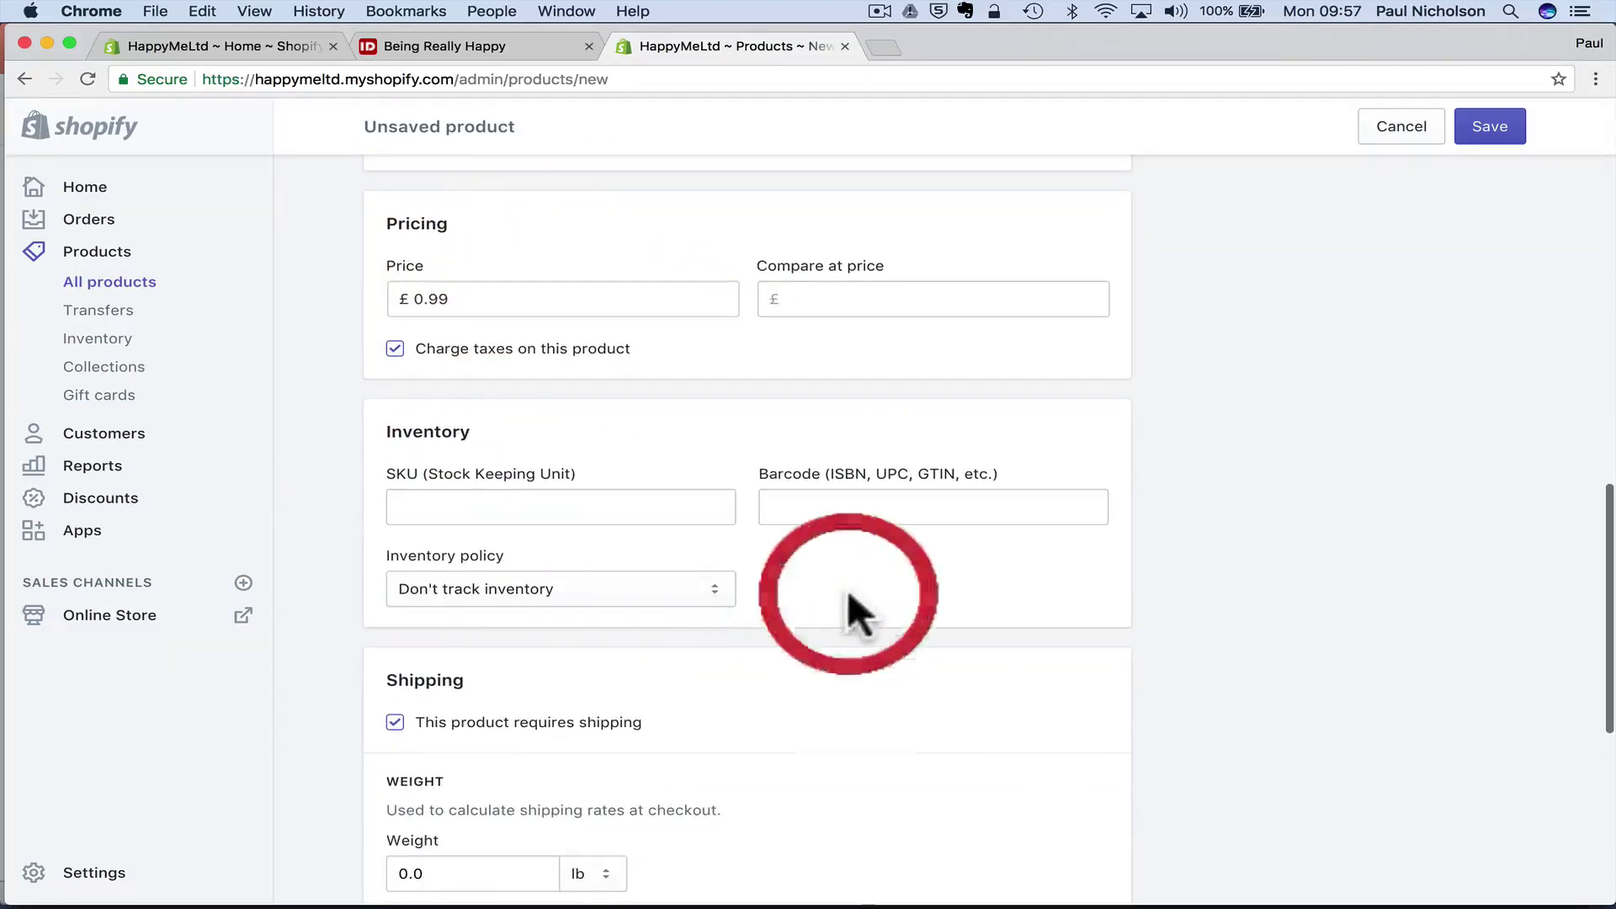
scroll(848, 605, "down", 4)
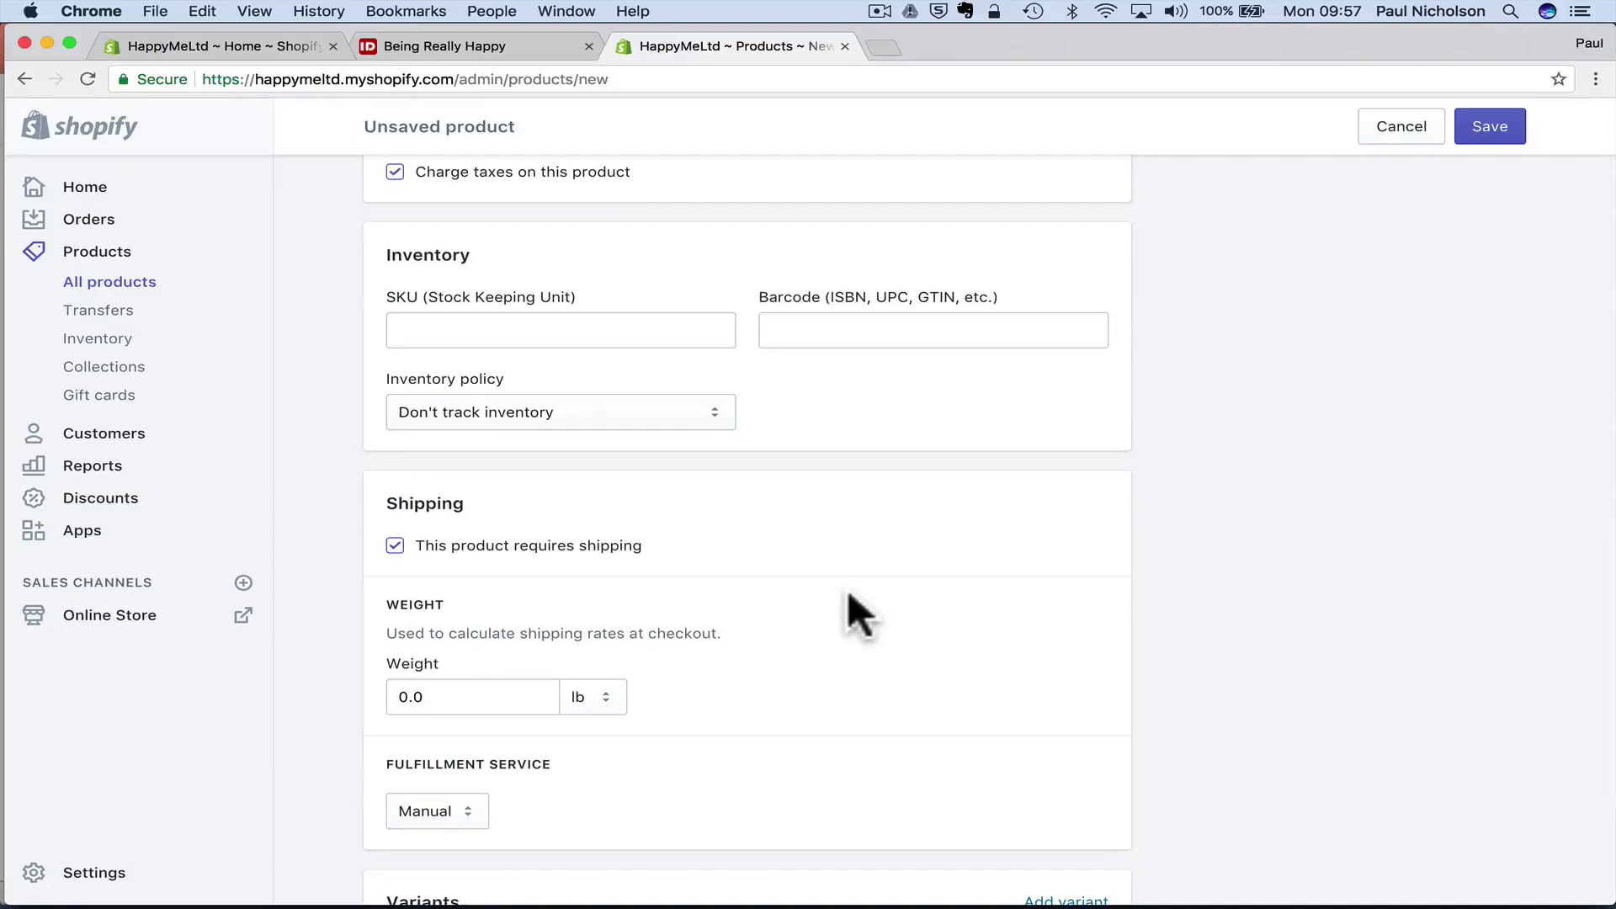
scroll(849, 594, "down", 6)
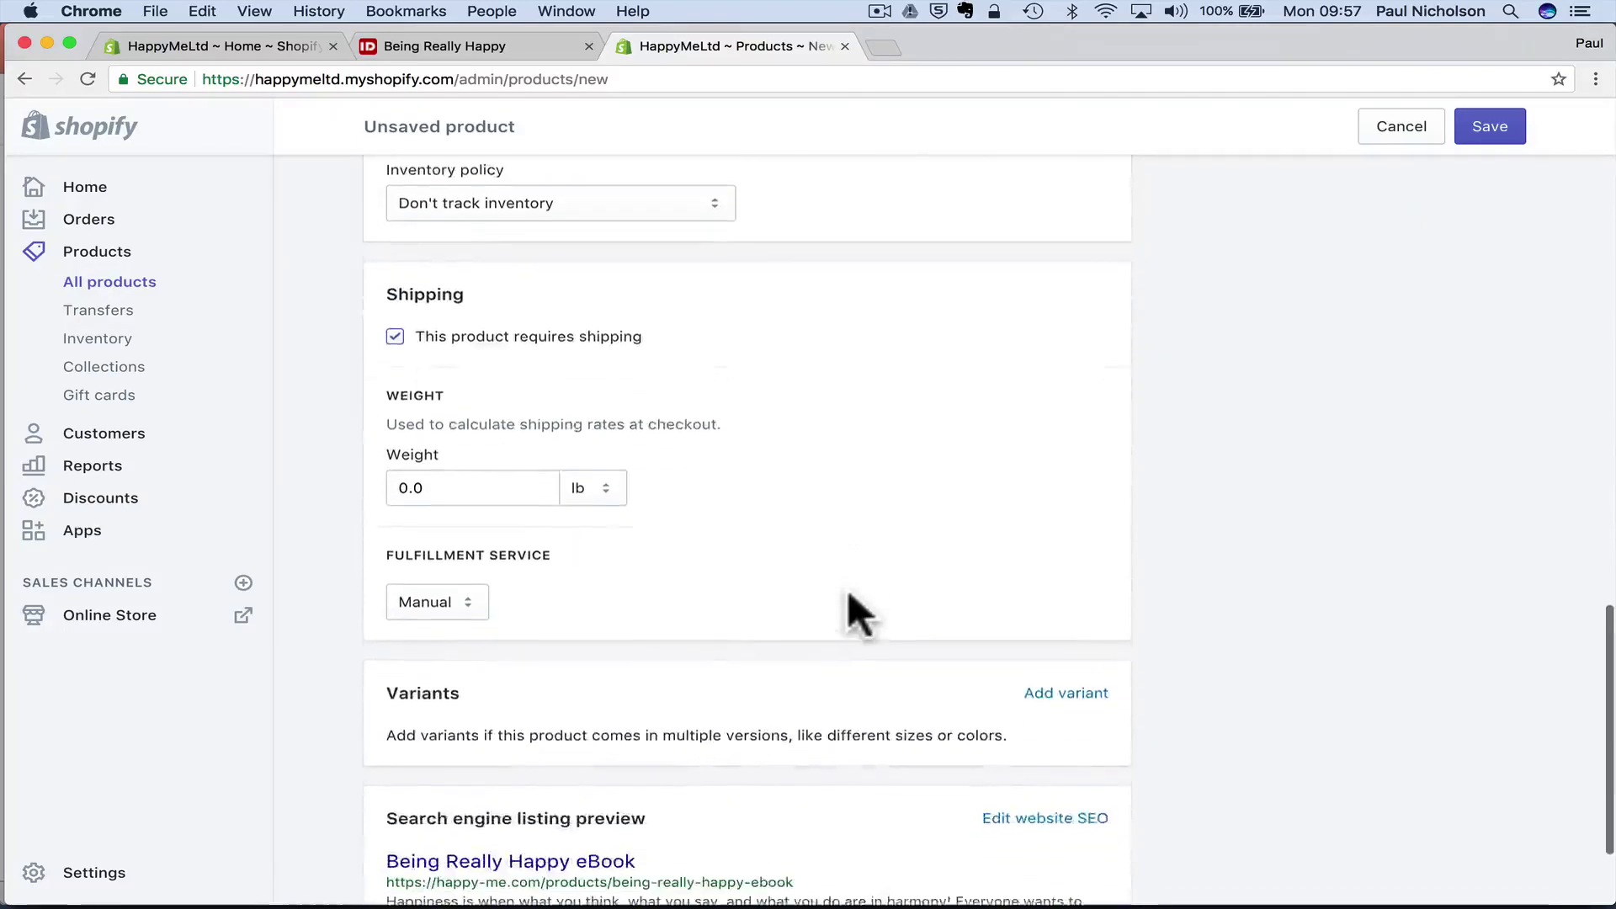
scroll(847, 594, "down", 3)
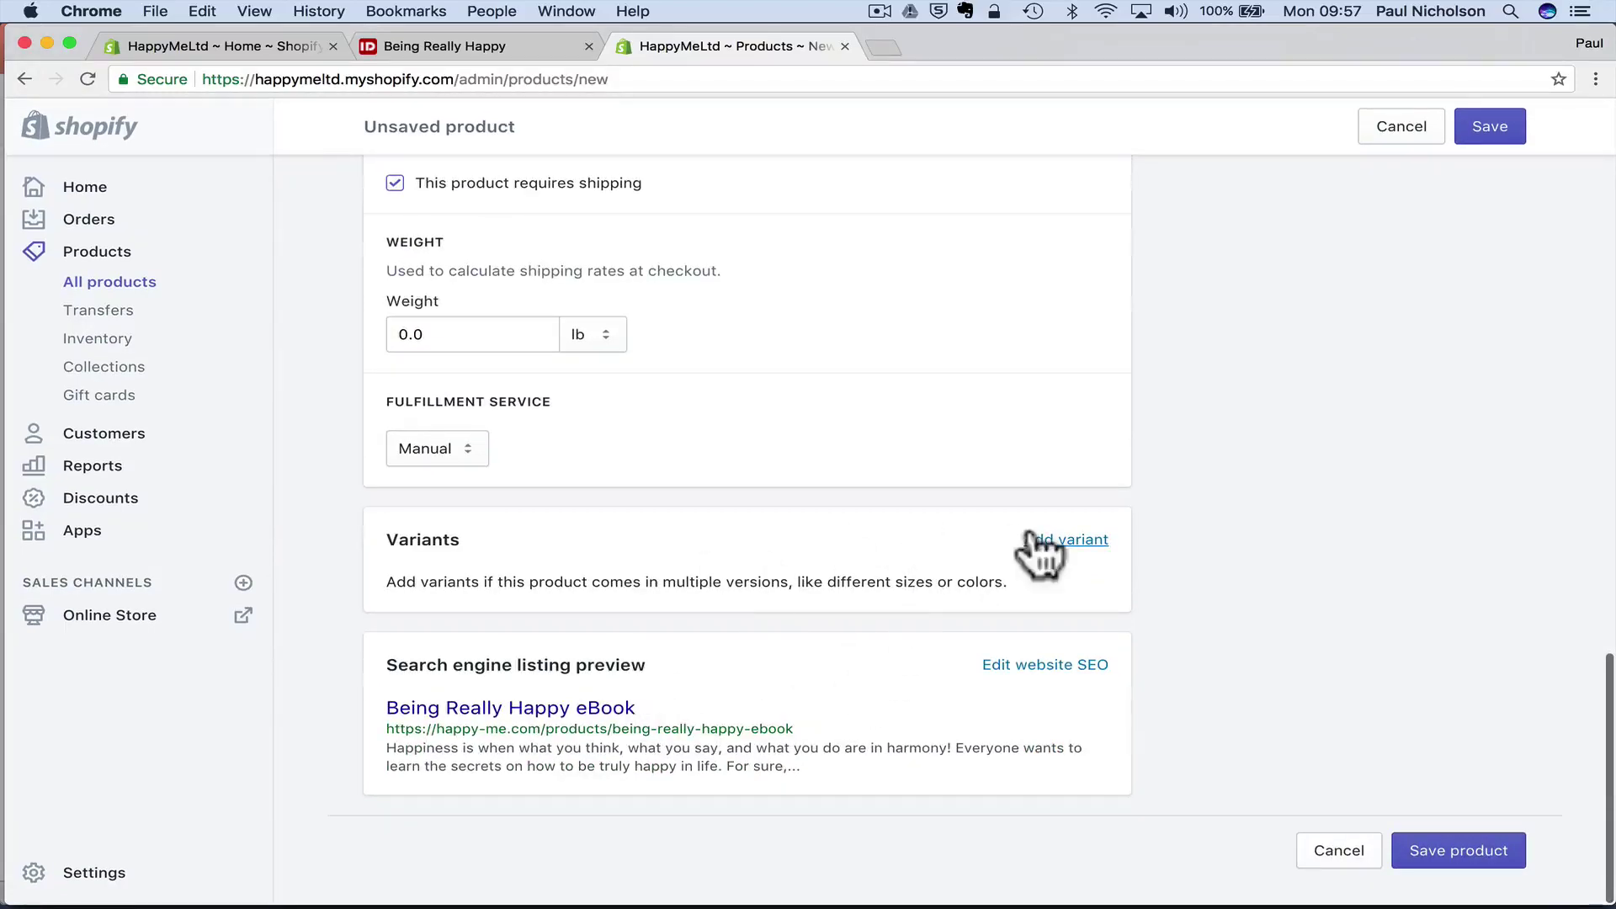
scroll(1139, 347, "up", 20)
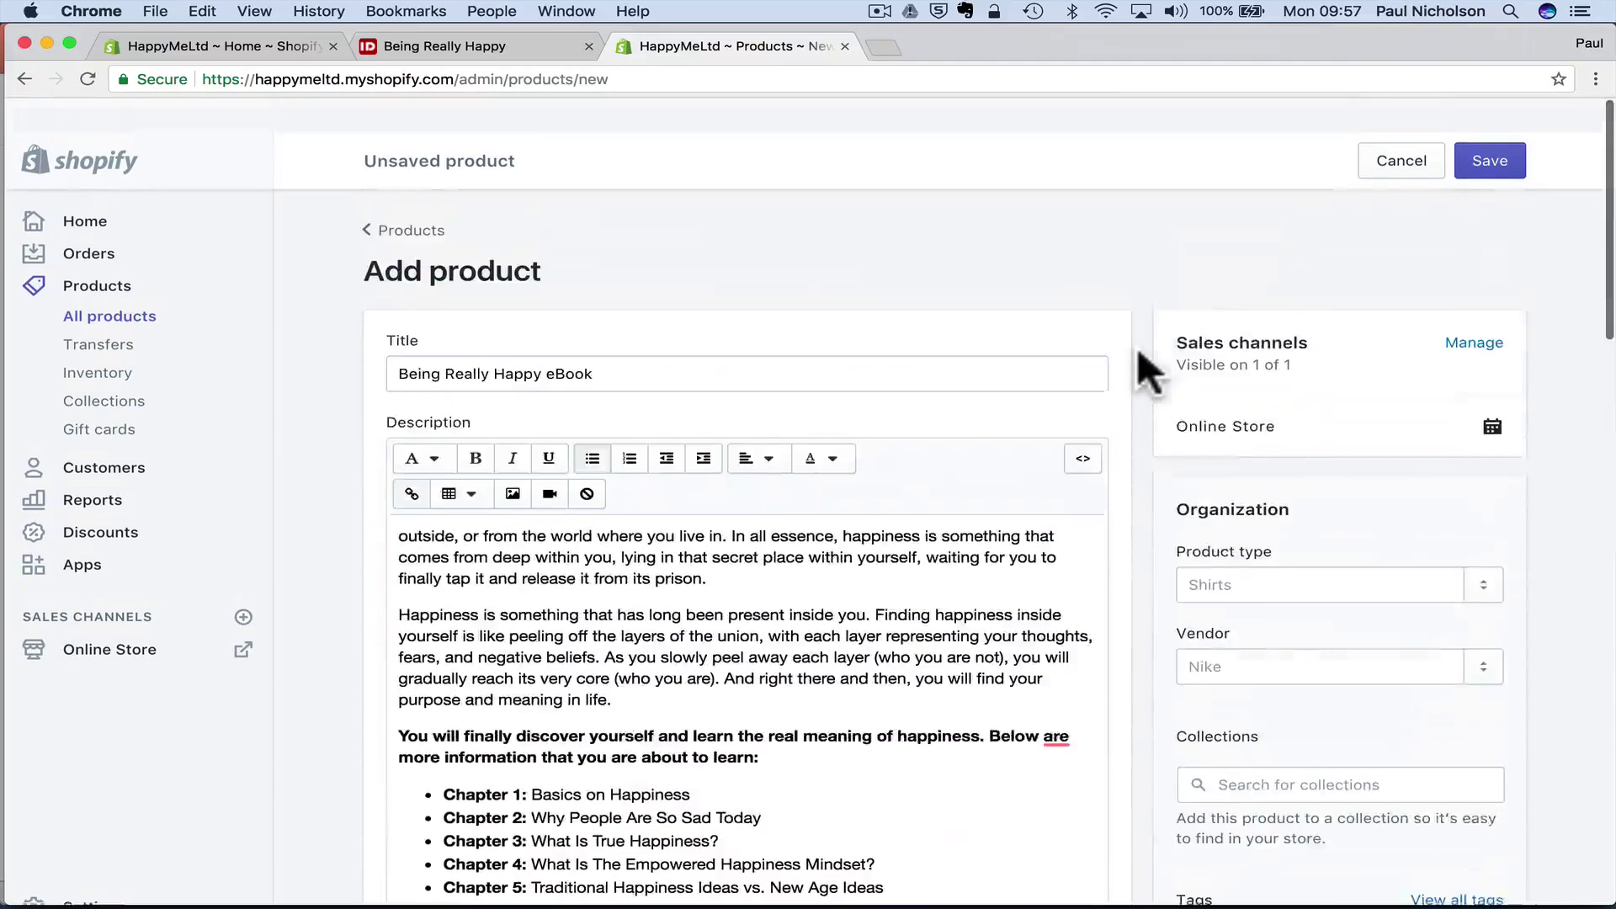
- Save the product, then set its product type to eBooks and vendor to Happy-Me
left_click(1514, 135)
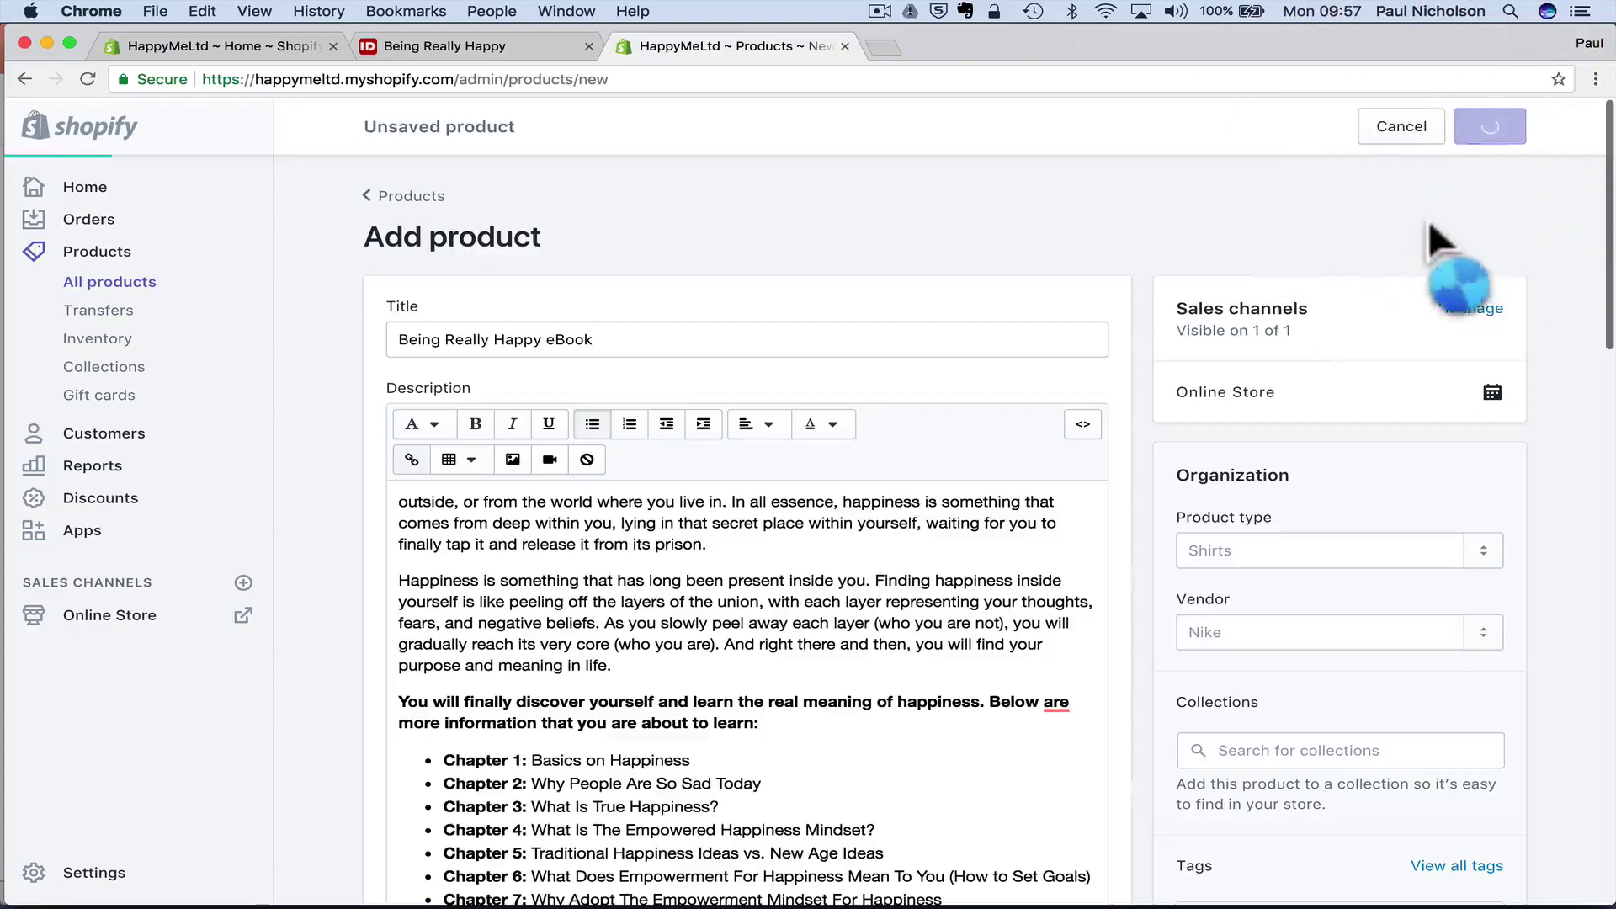
scroll(1398, 319, "down", 3)
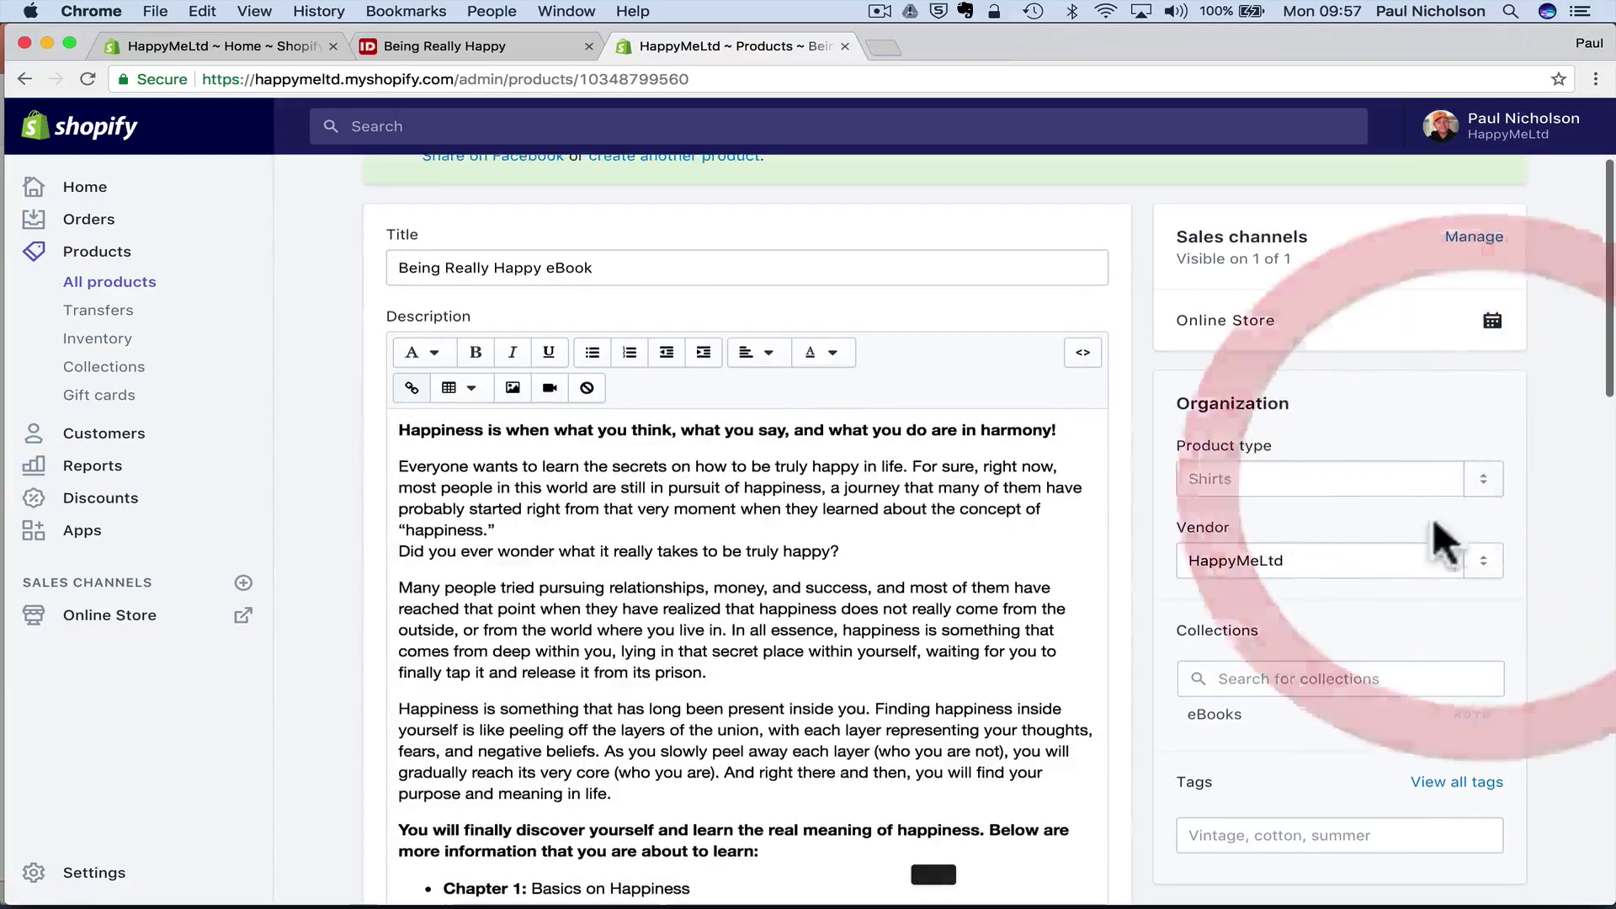
left_click(1486, 488)
left_click(1456, 530)
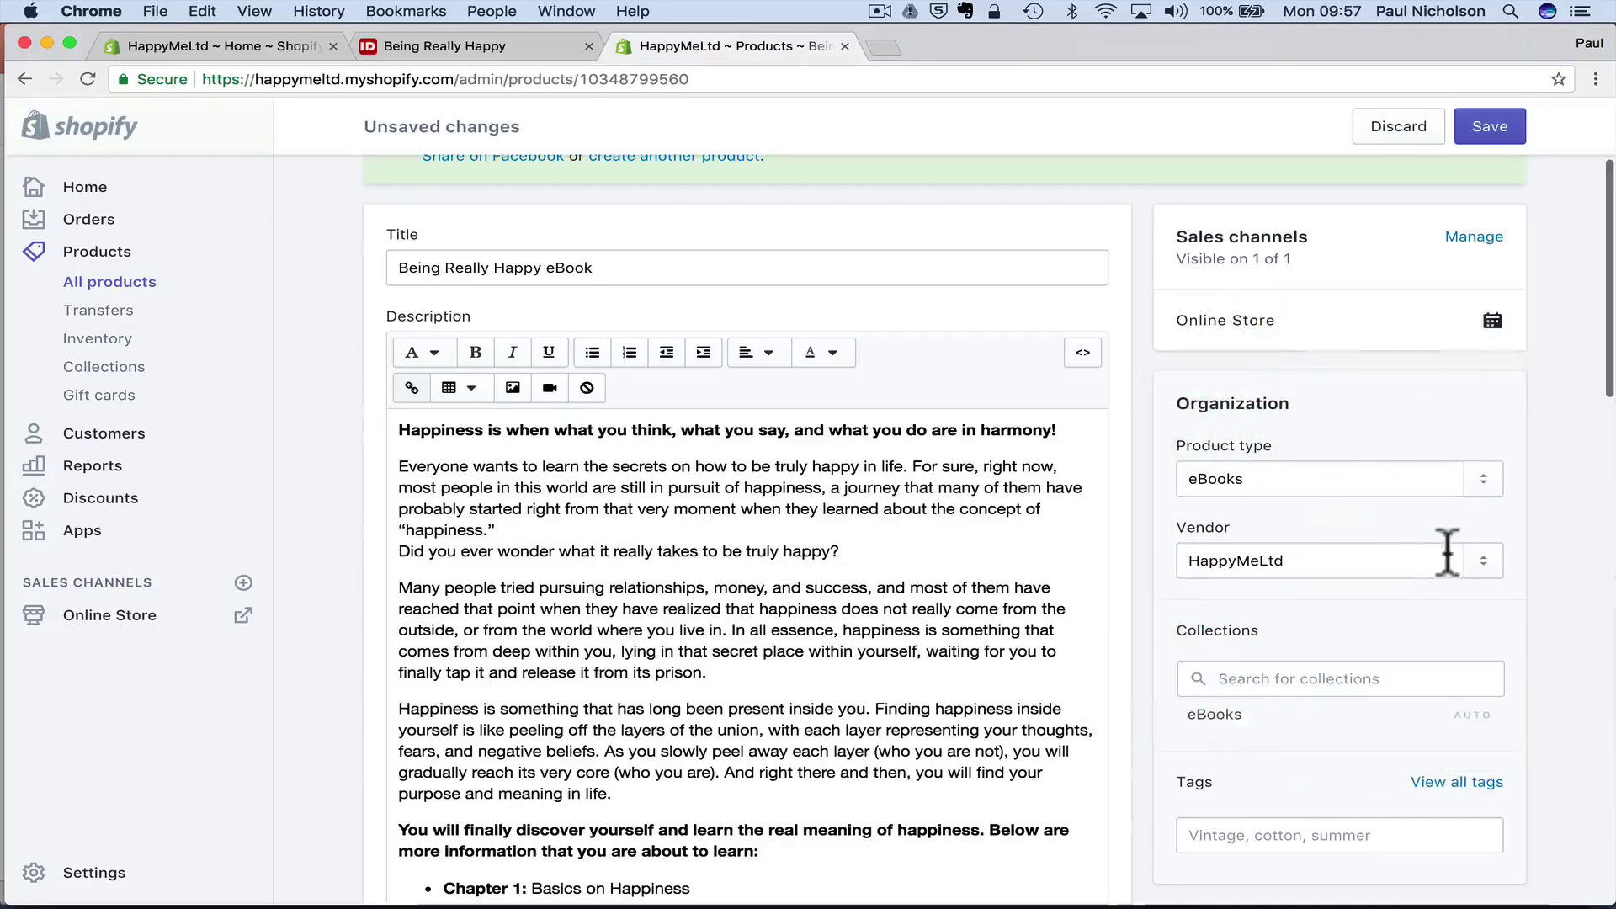
left_click(1490, 565)
left_click(1372, 617)
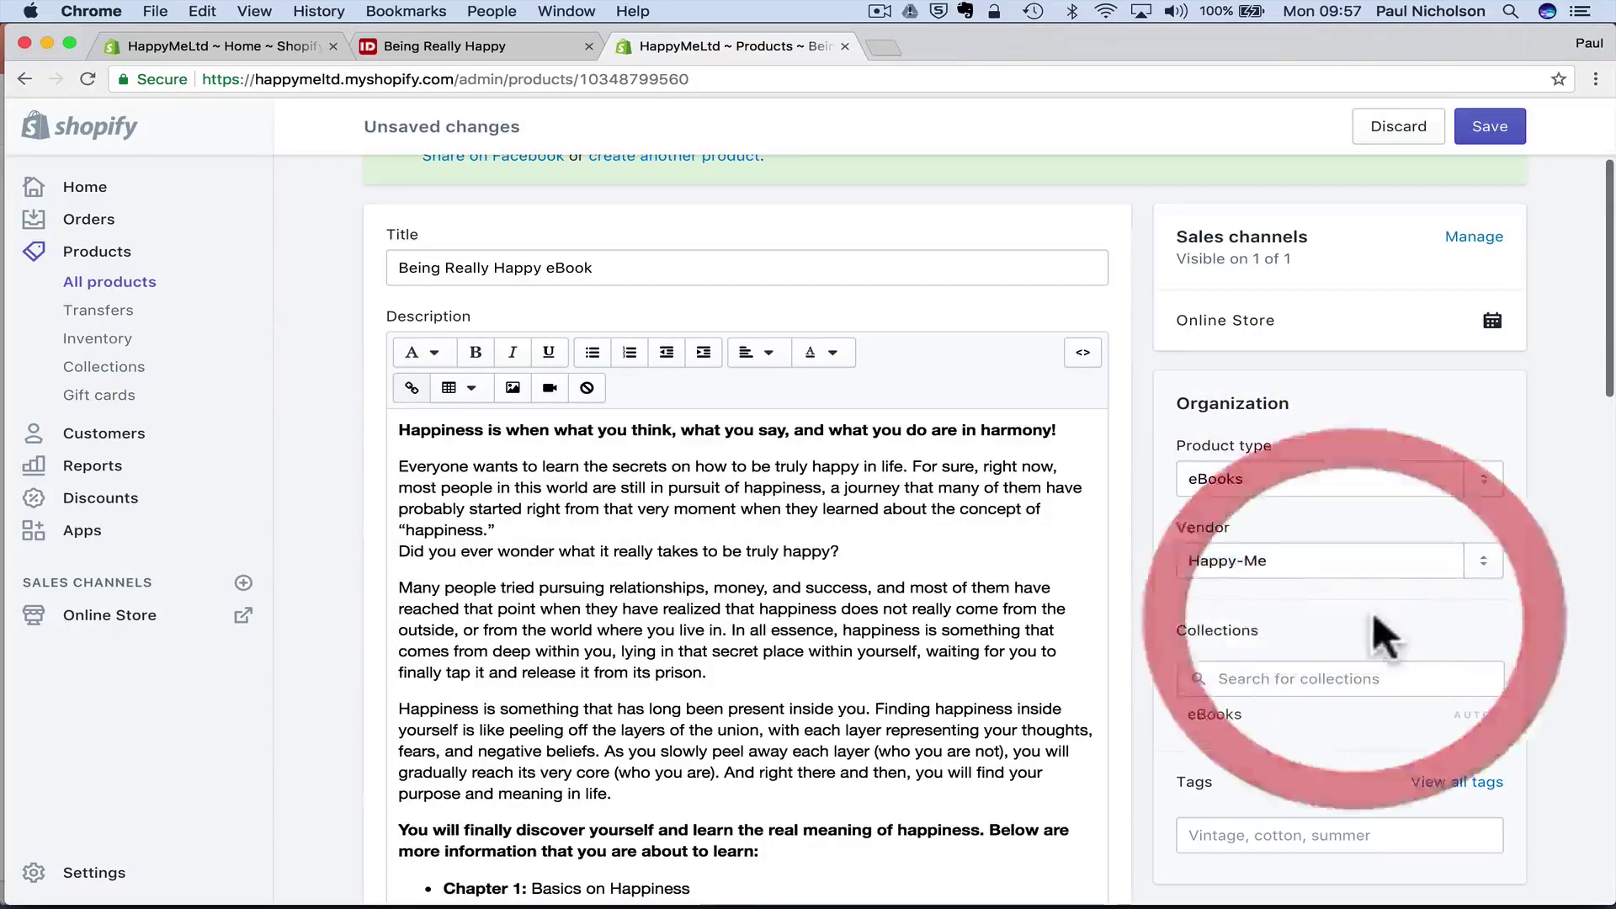
- Tag the product Happy-Me, ebook and happiness, and save
scroll(1381, 623, "down", 3)
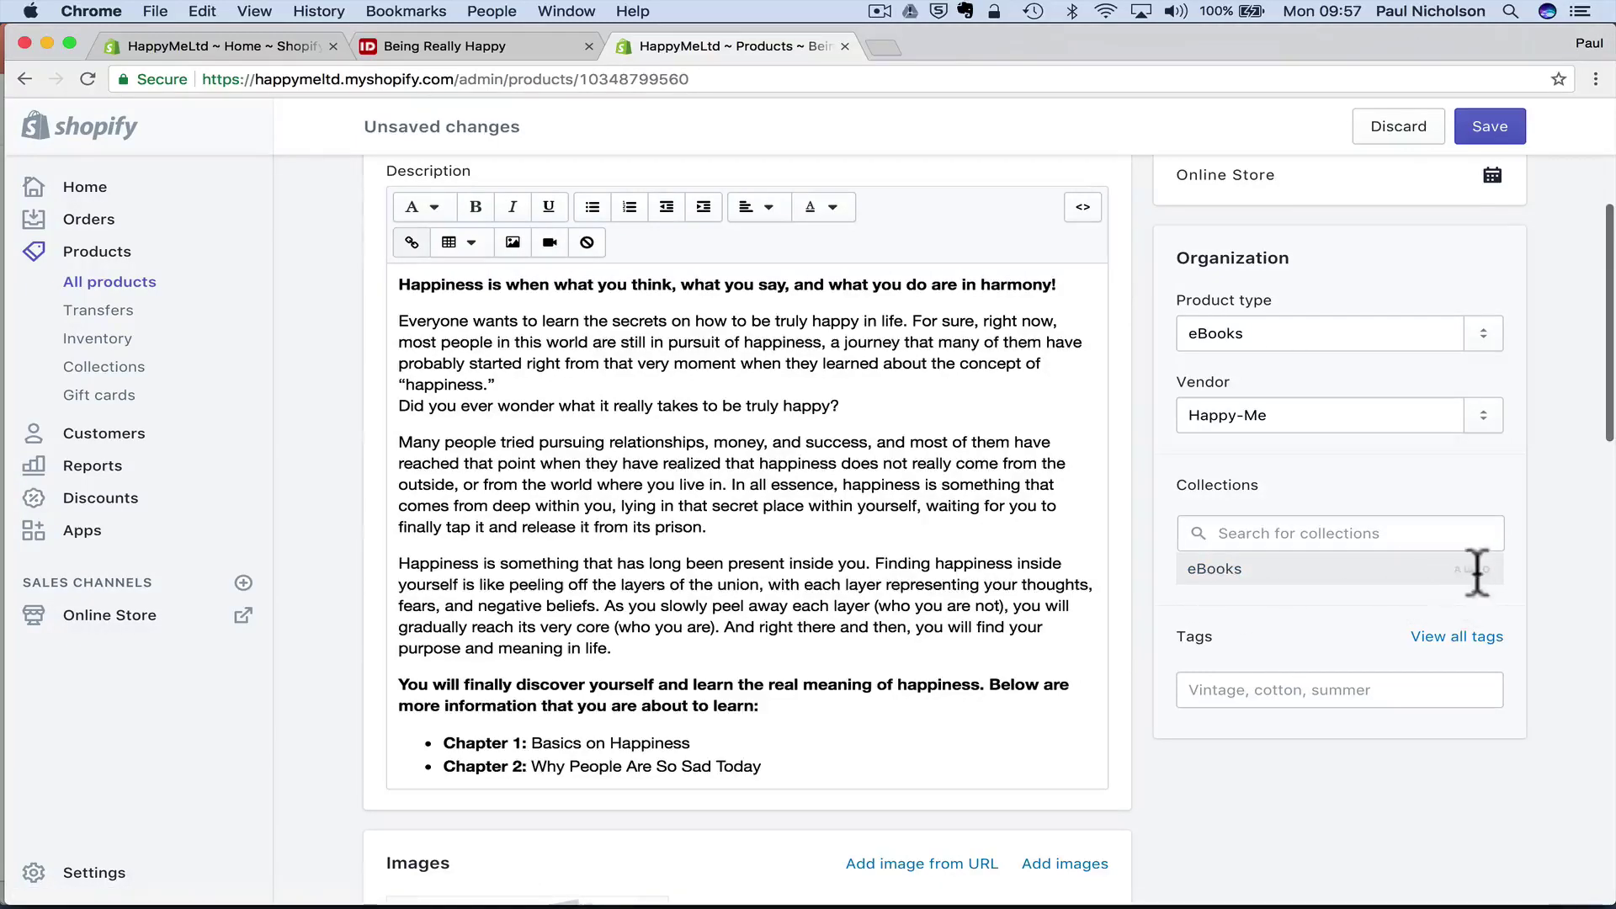
scroll(678, 364, "up", 4)
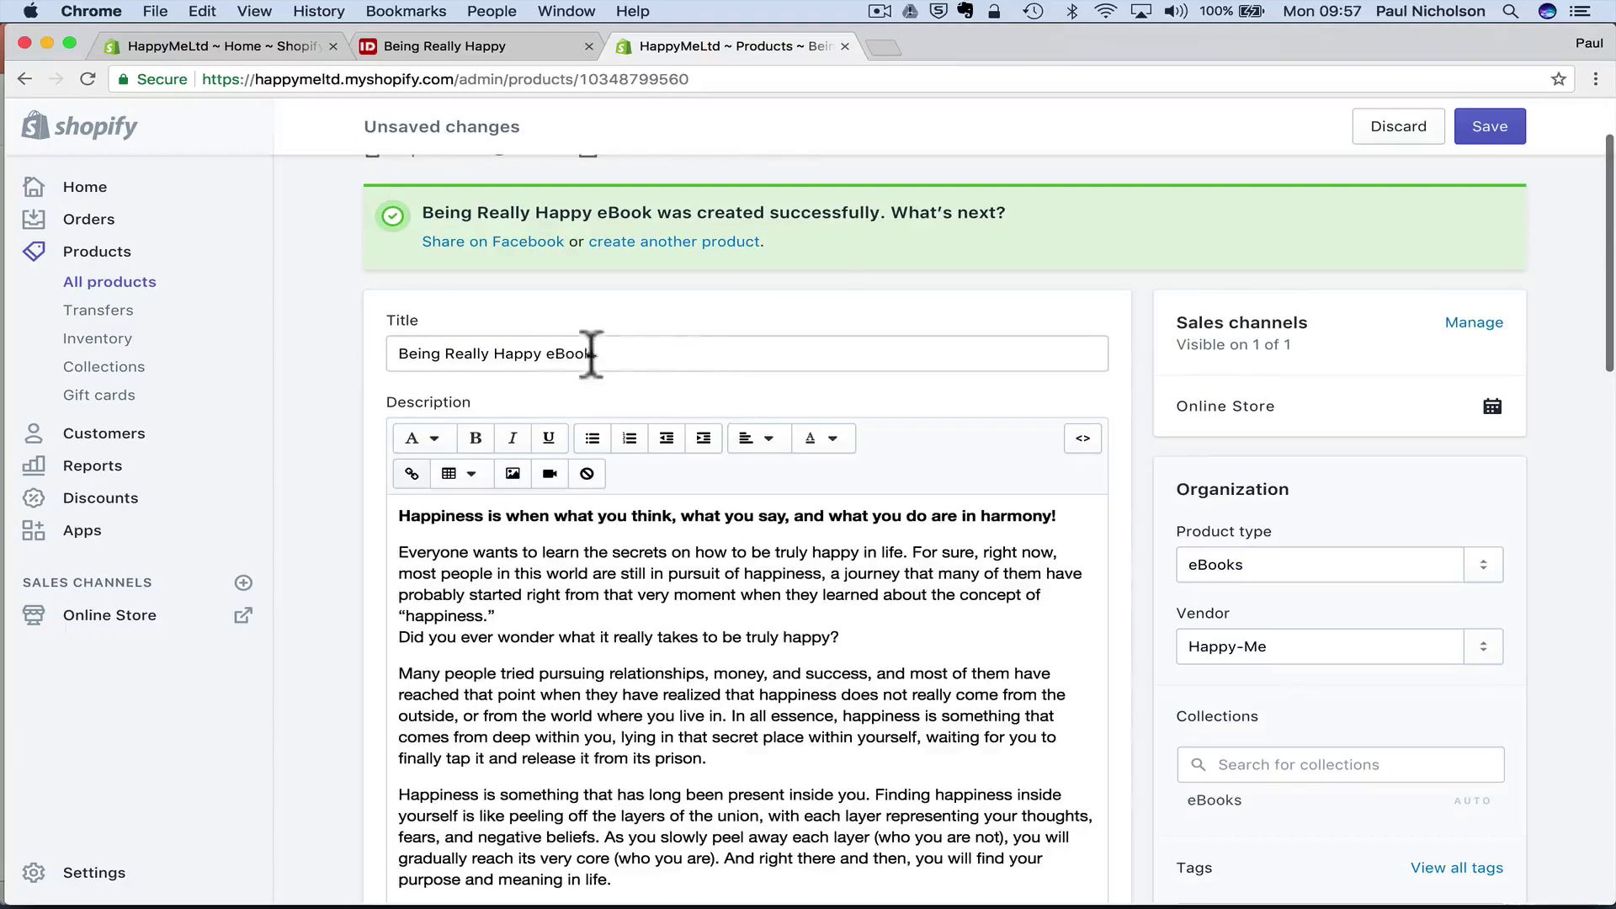
scroll(986, 427, "down", 3)
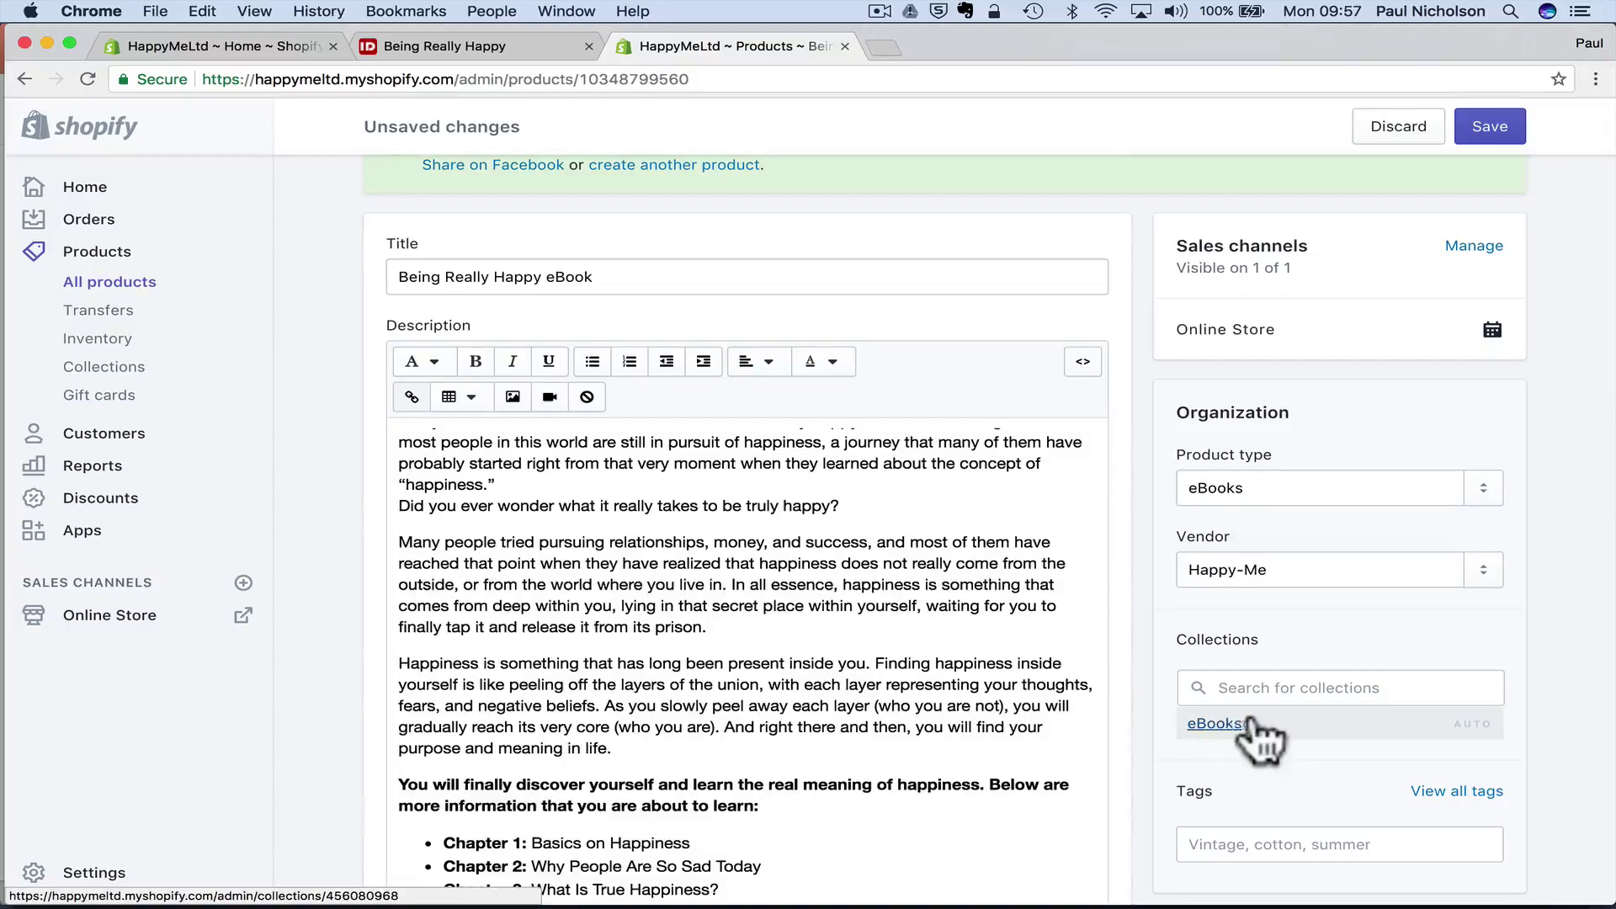
scroll(1269, 716, "down", 2)
scroll(1269, 716, "down", 1)
left_click(1229, 640)
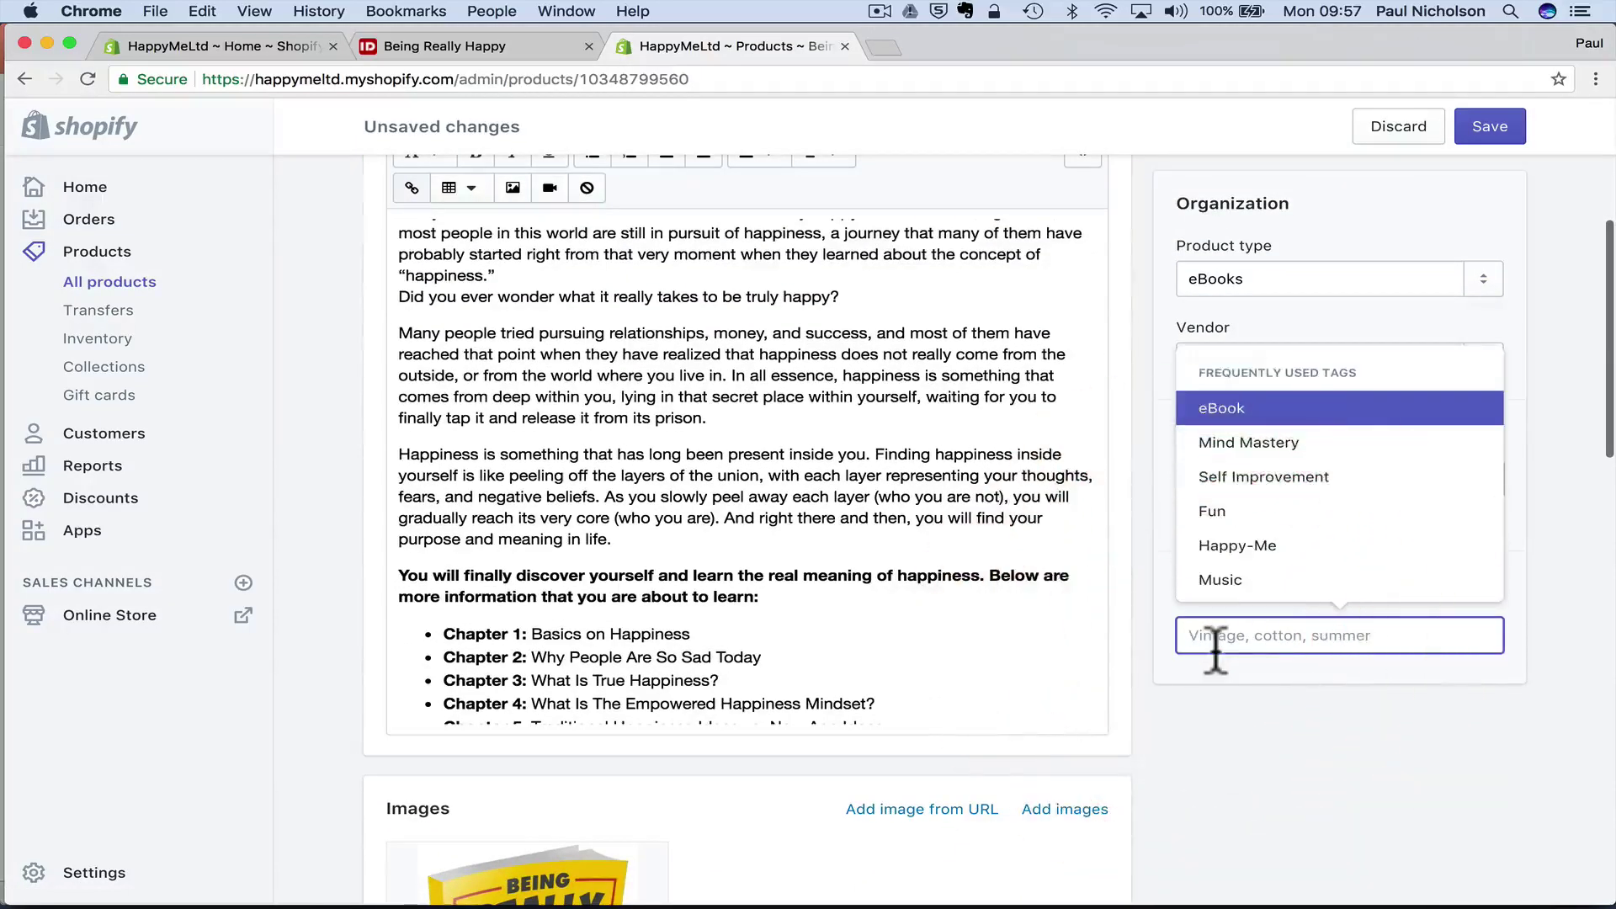
type("Happy")
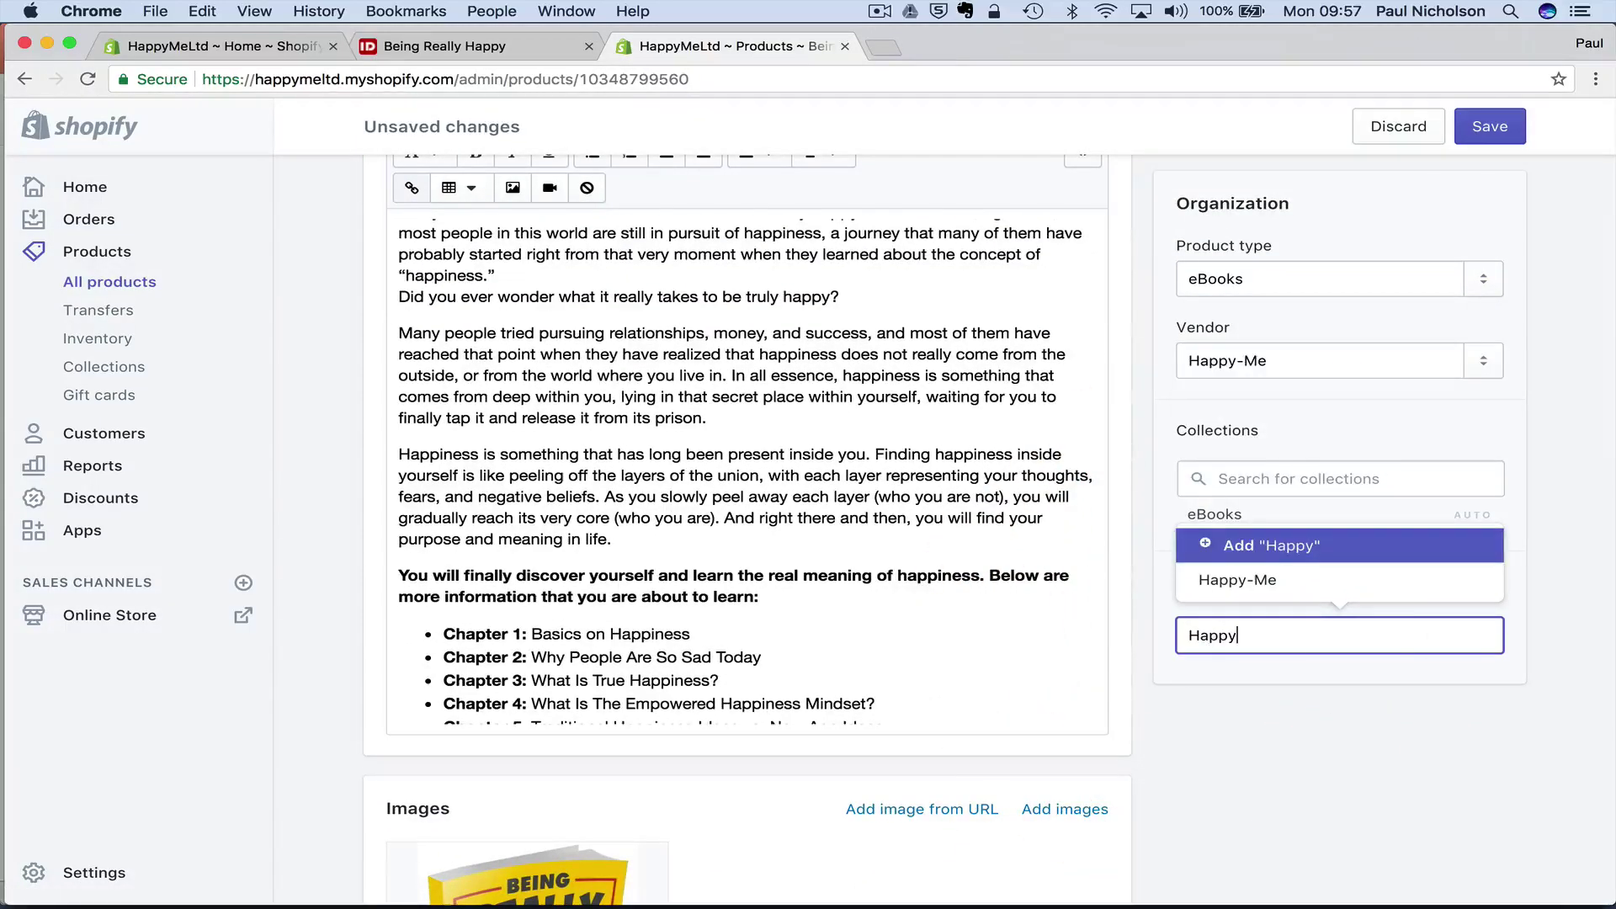
left_click(1238, 583)
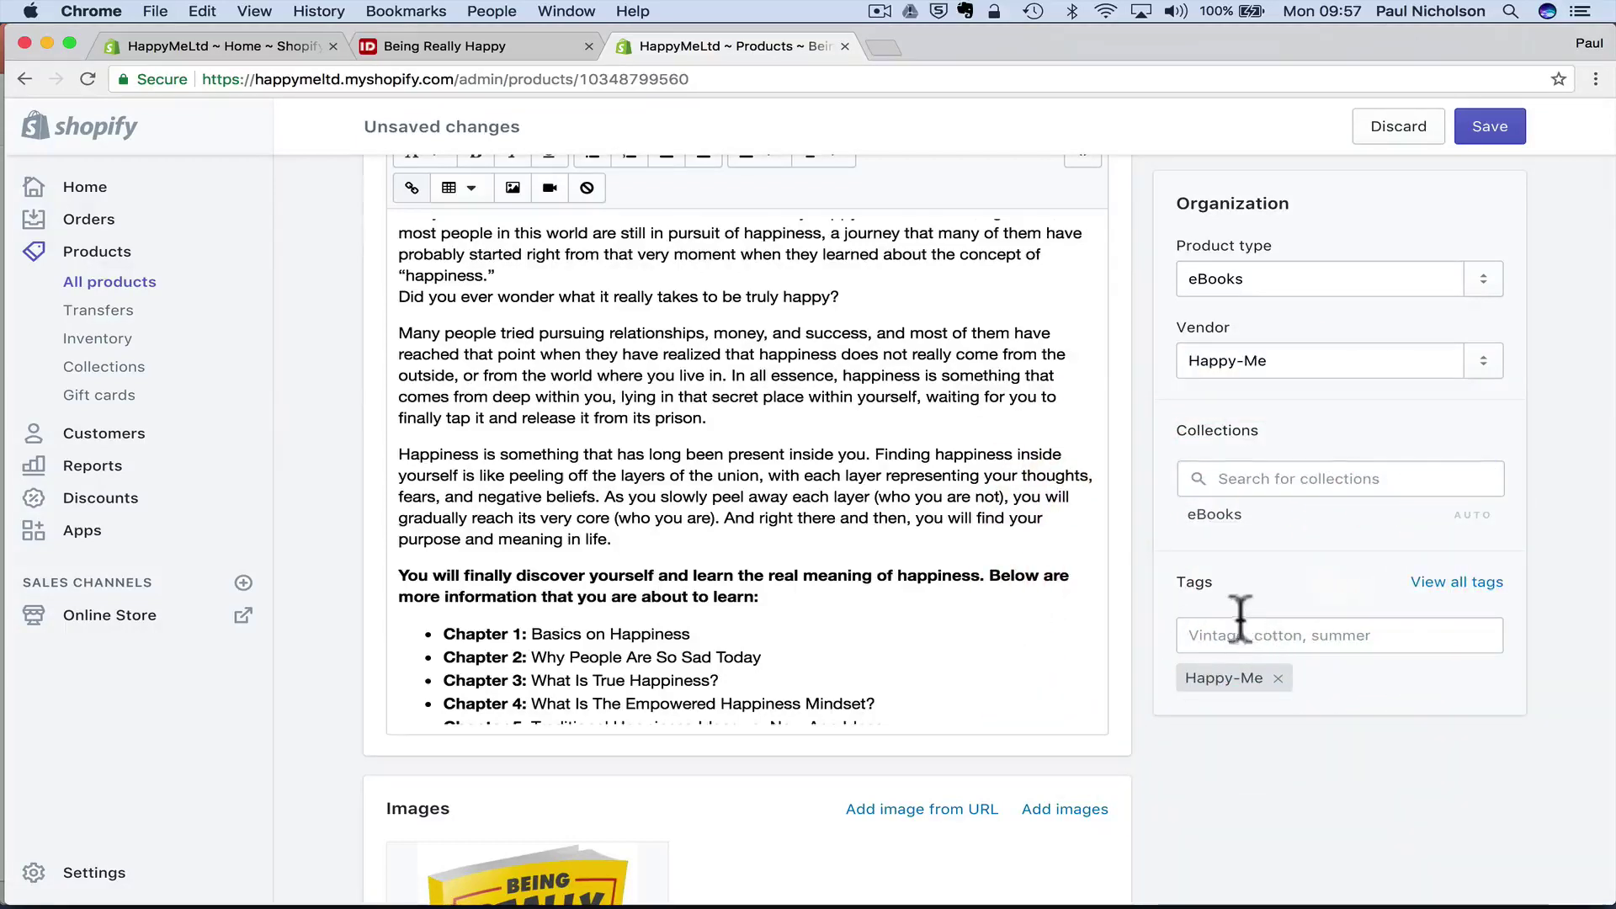
left_click(1235, 633)
type("ebook")
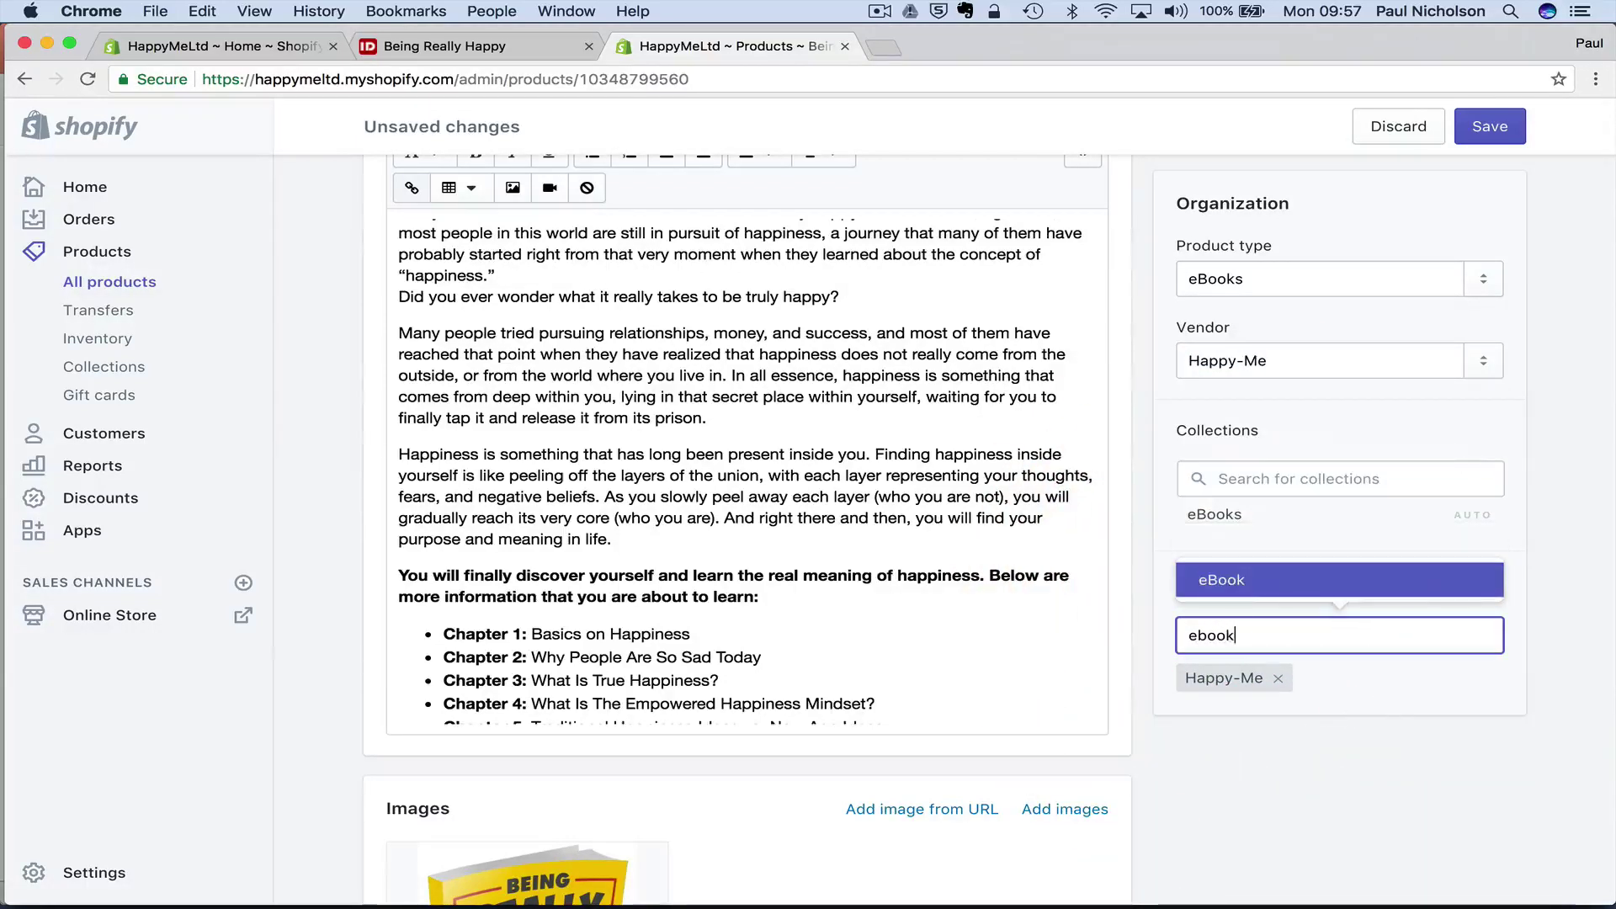
key("Return")
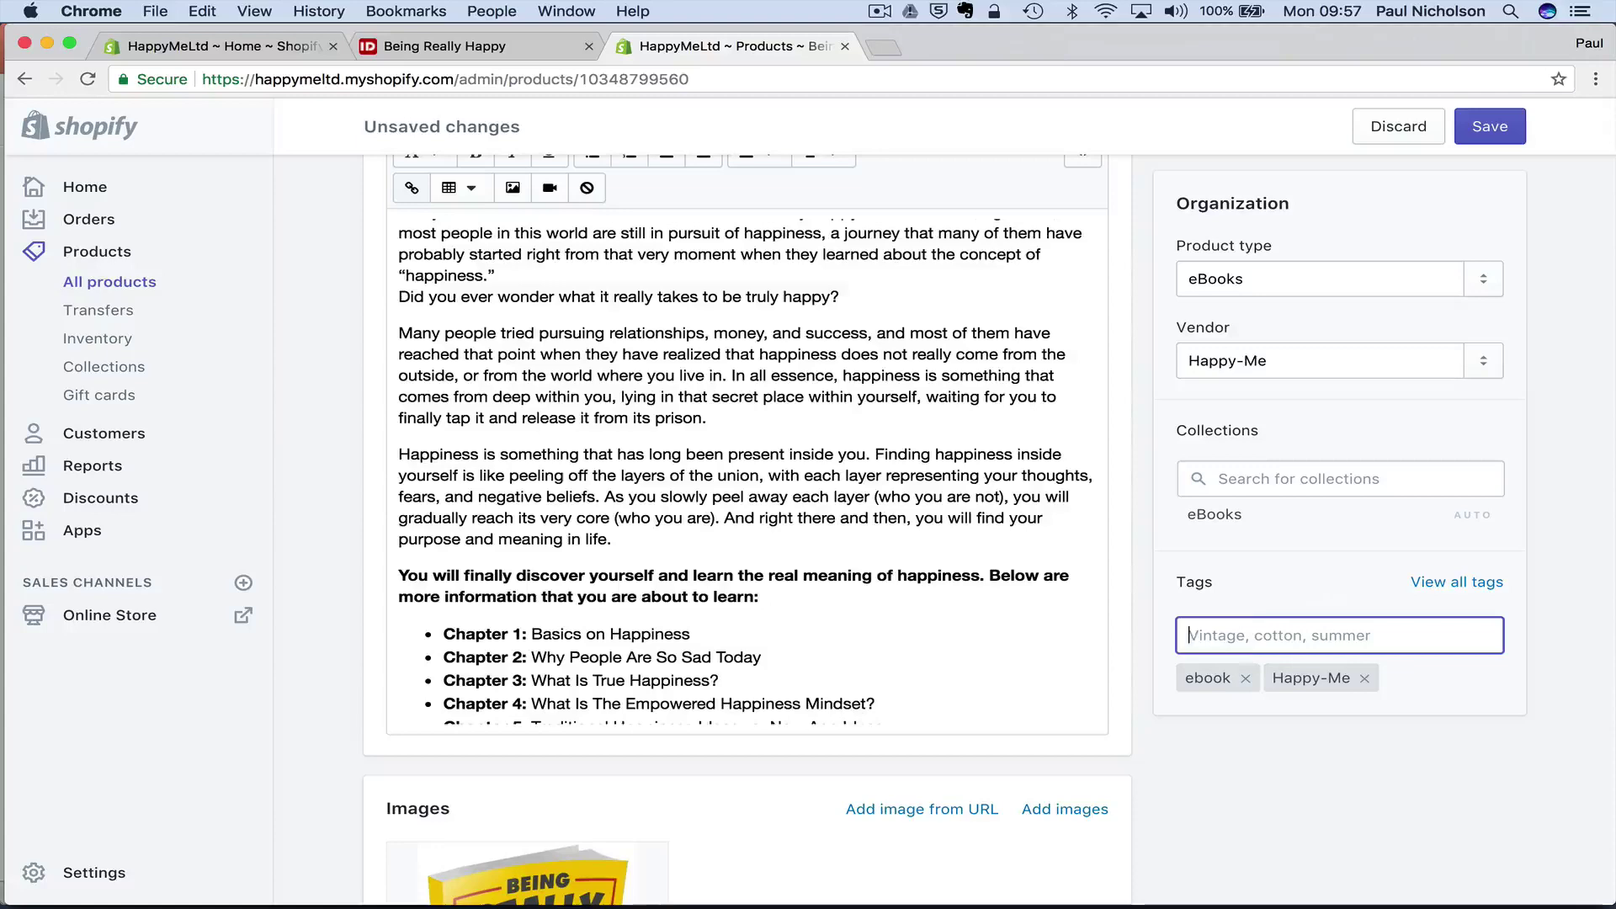
type("happines")
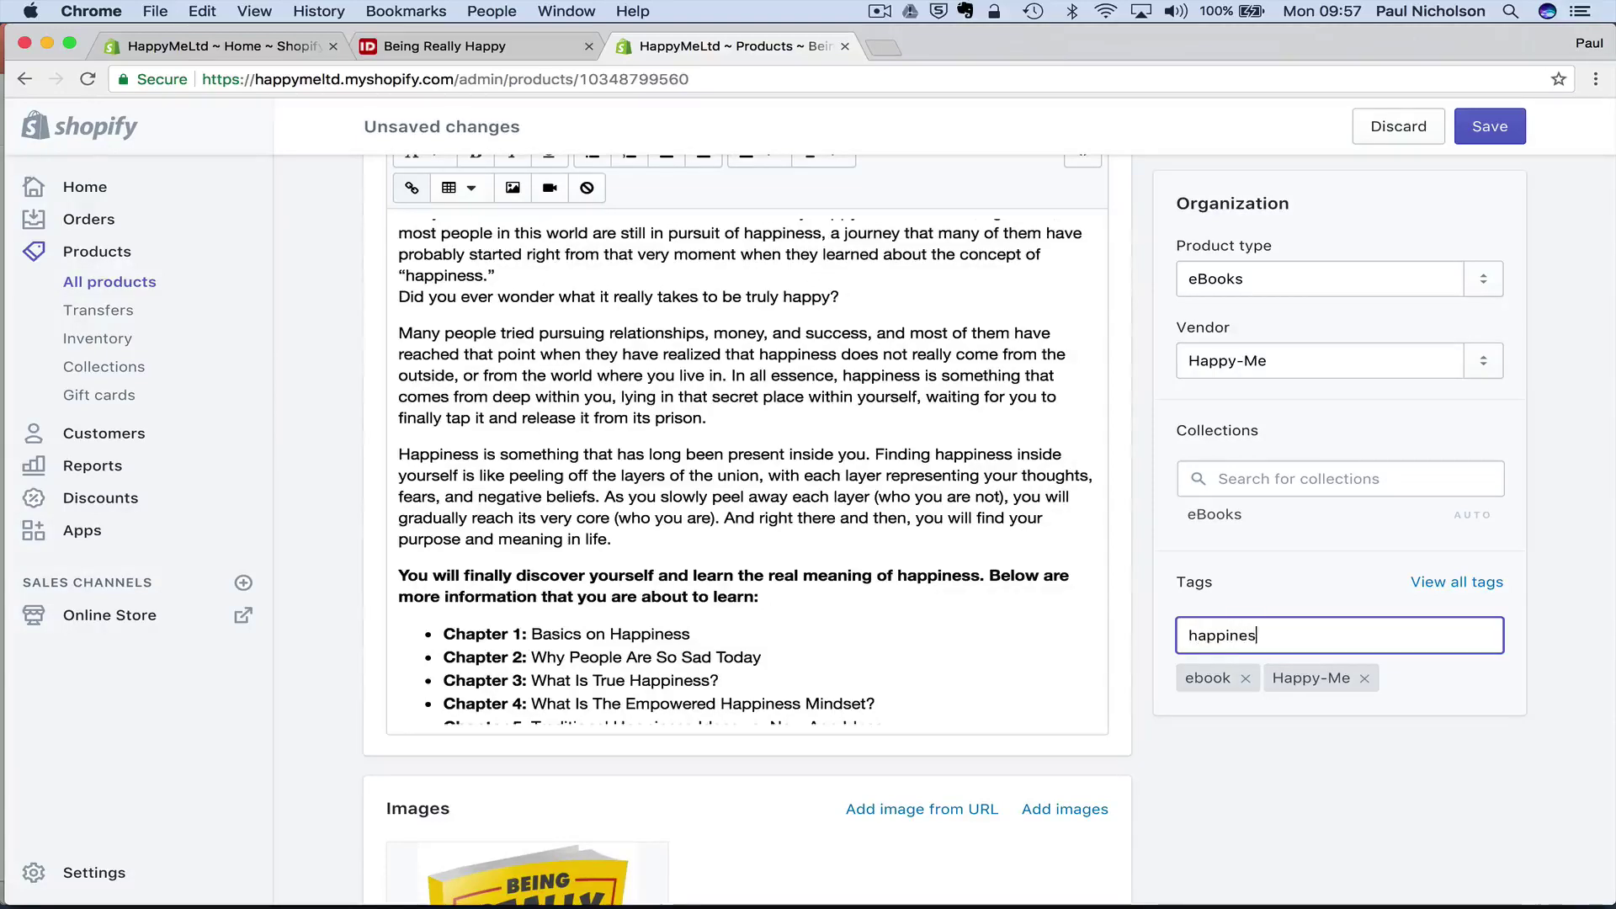
type("s")
key("Return")
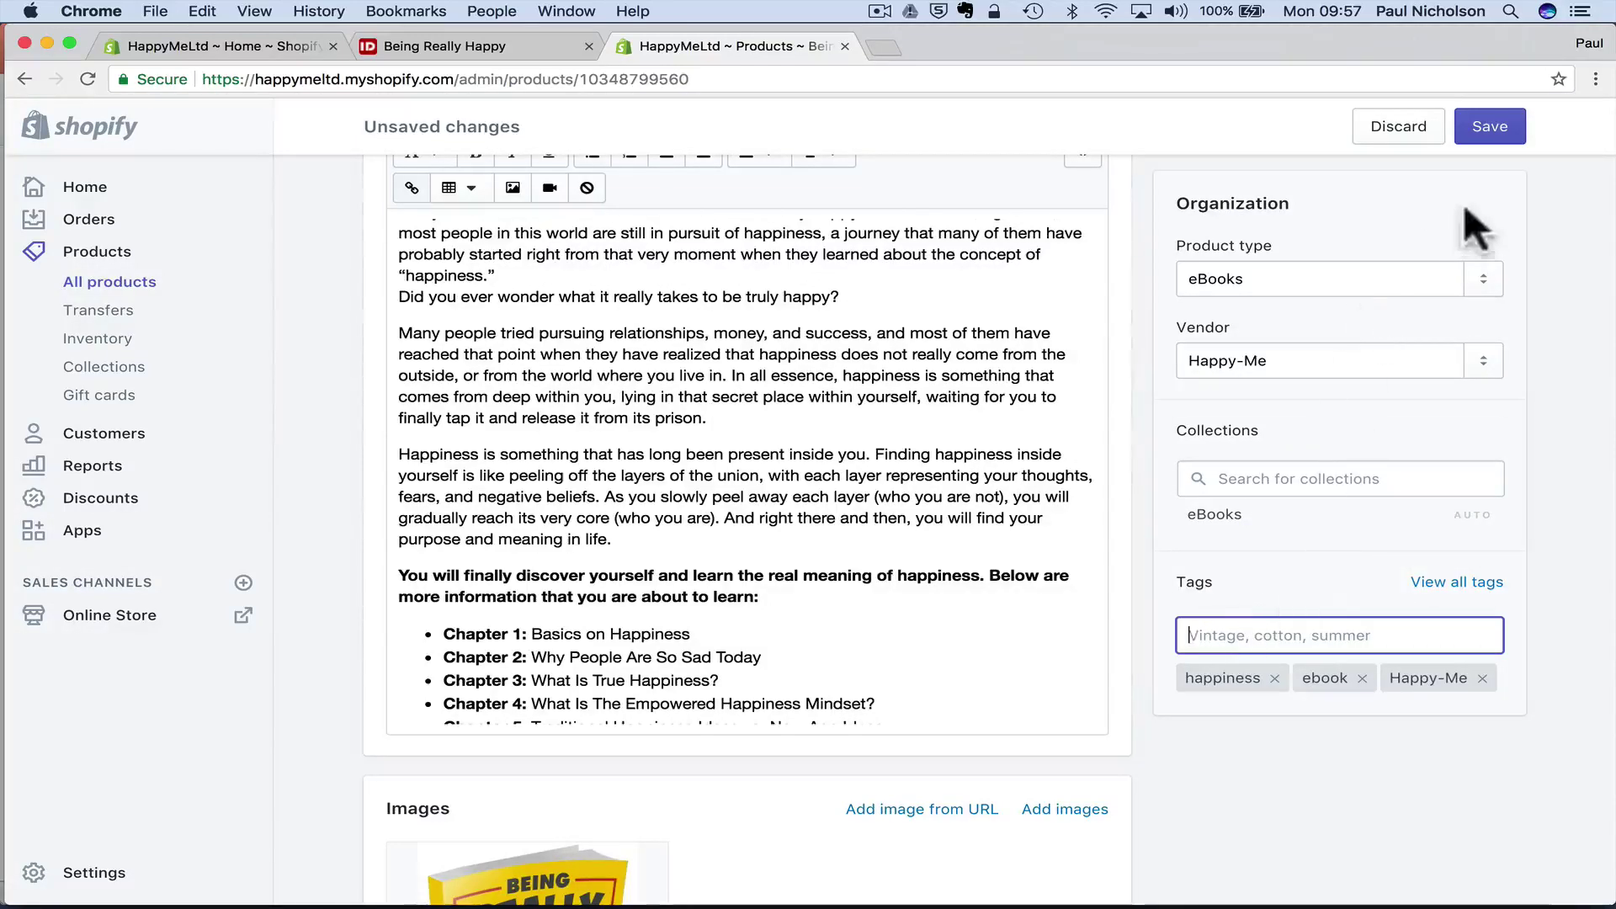
left_click(1498, 127)
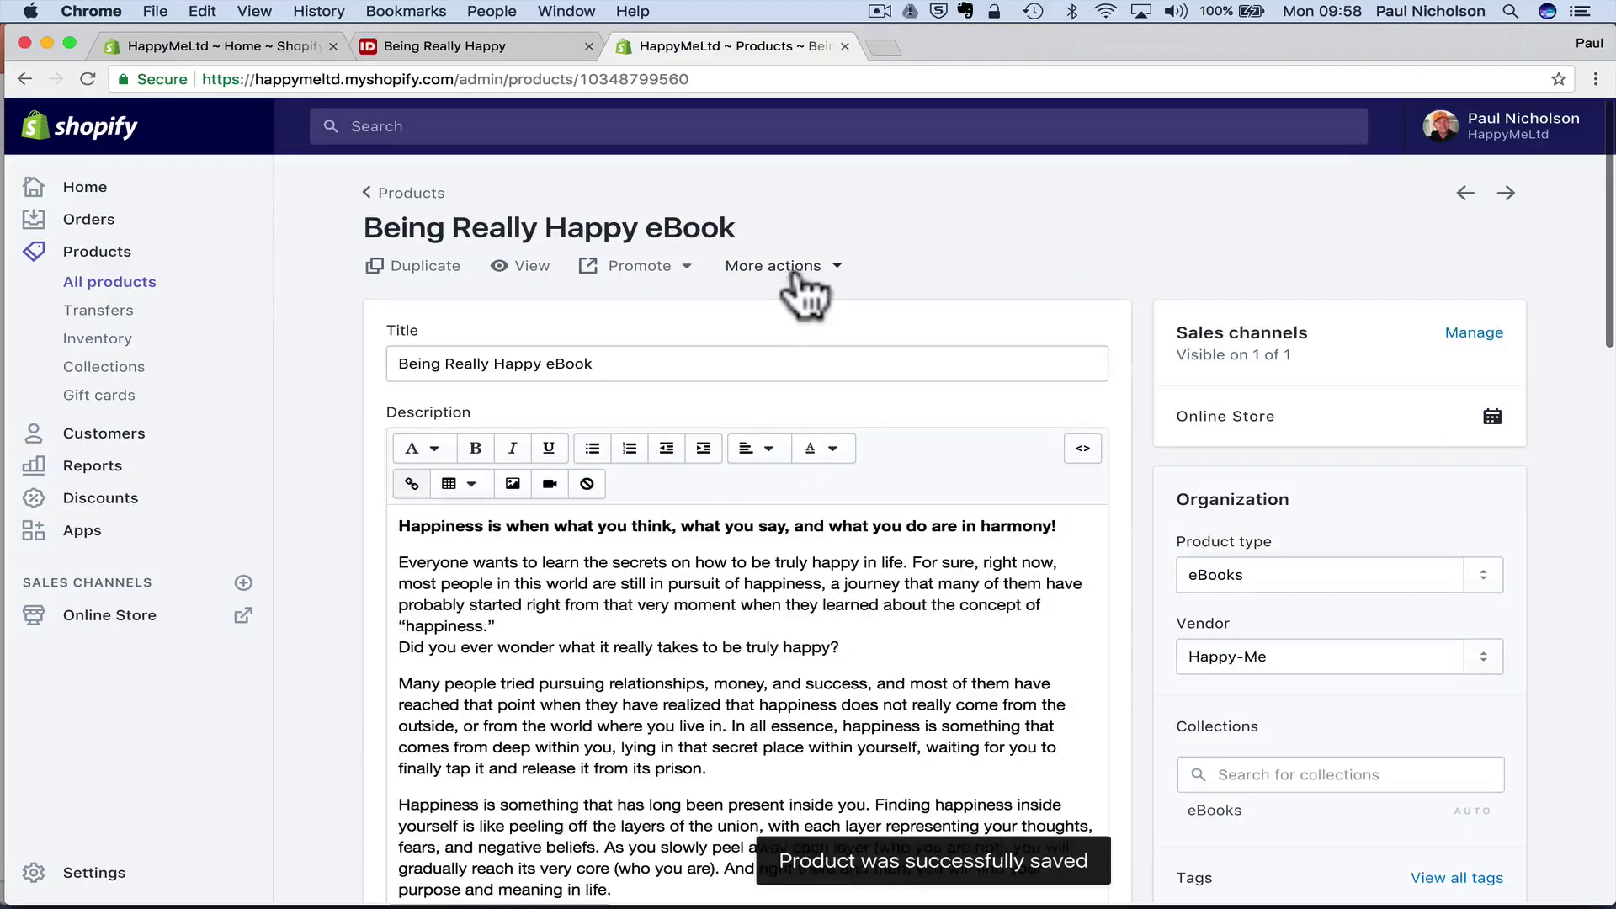
- Upload Being Really Happy.pdf from Downloads > eBook as the eBook's digital attachment
left_click(840, 268)
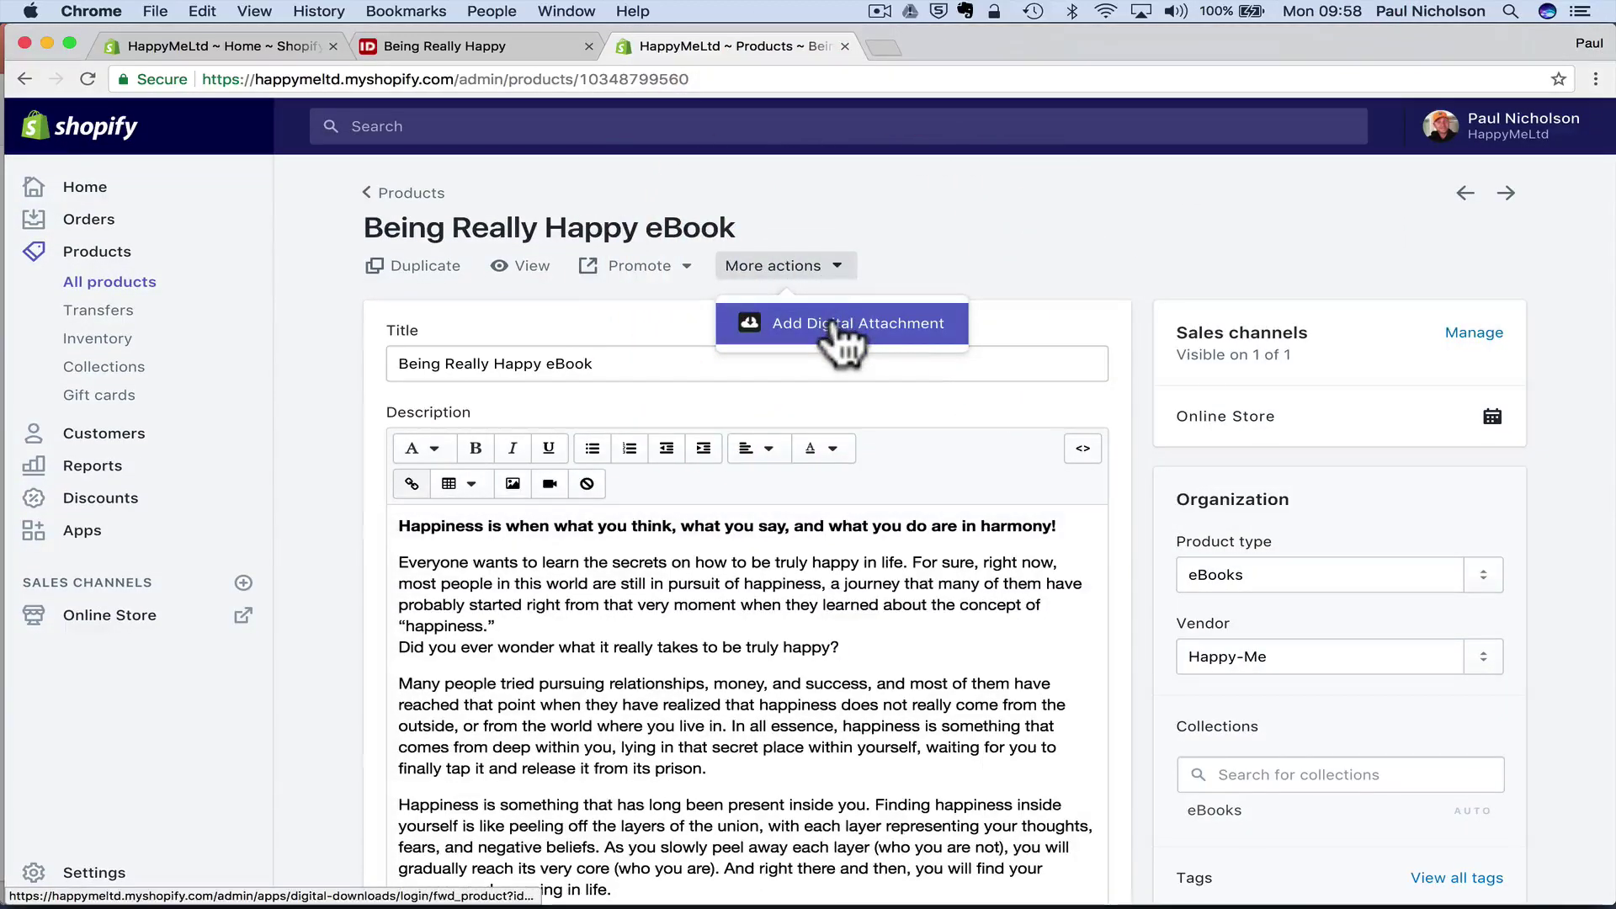
left_click(838, 324)
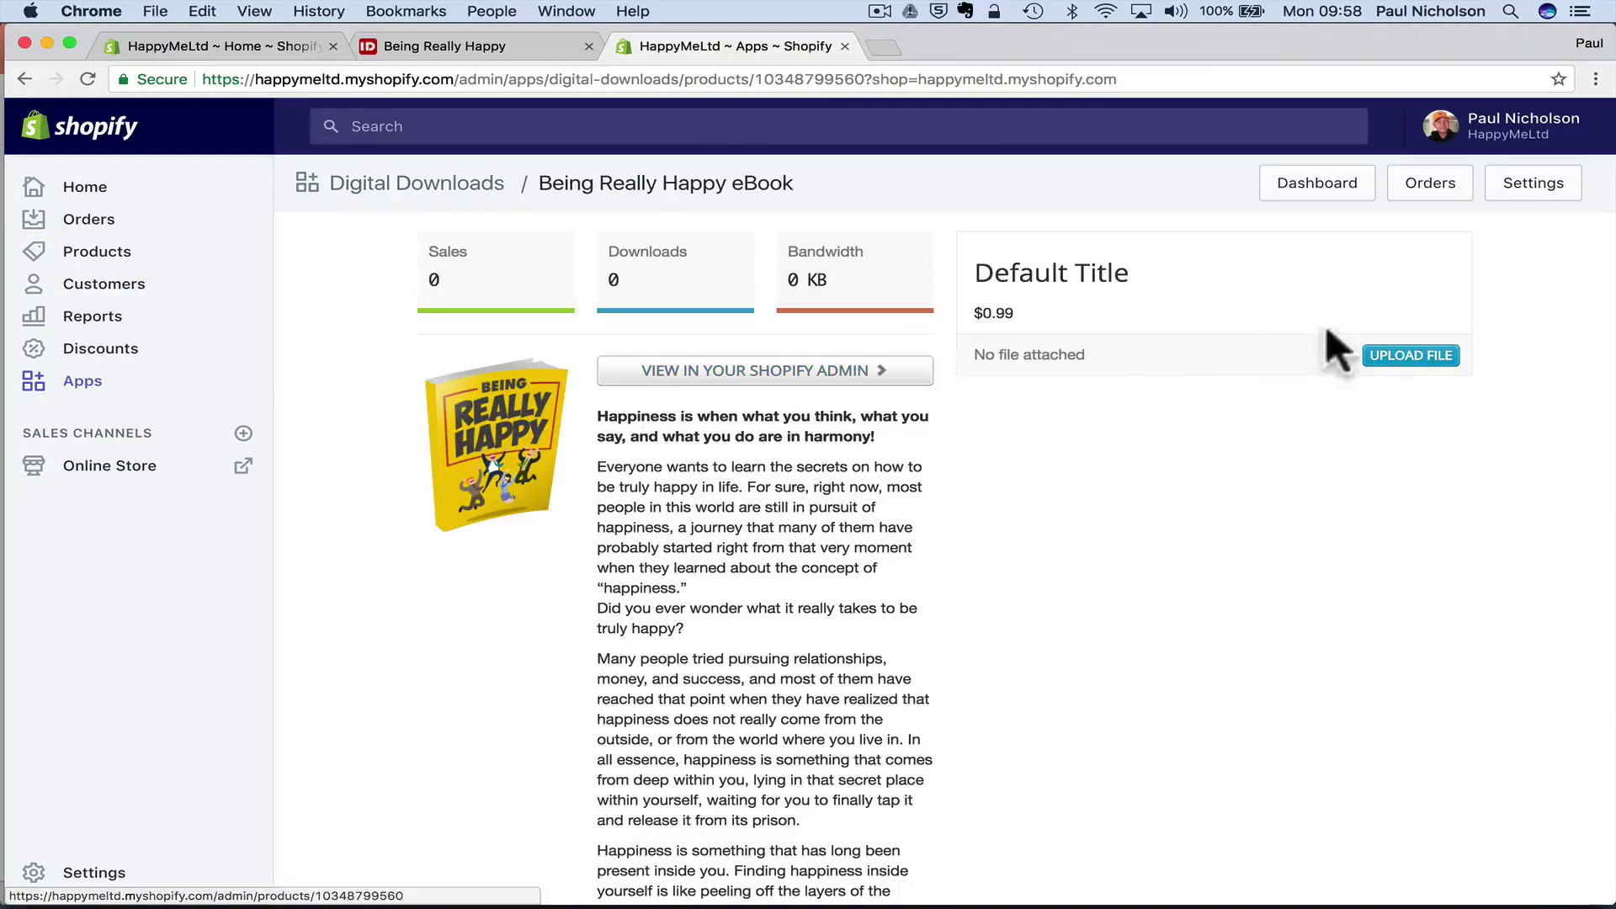
left_click(1389, 355)
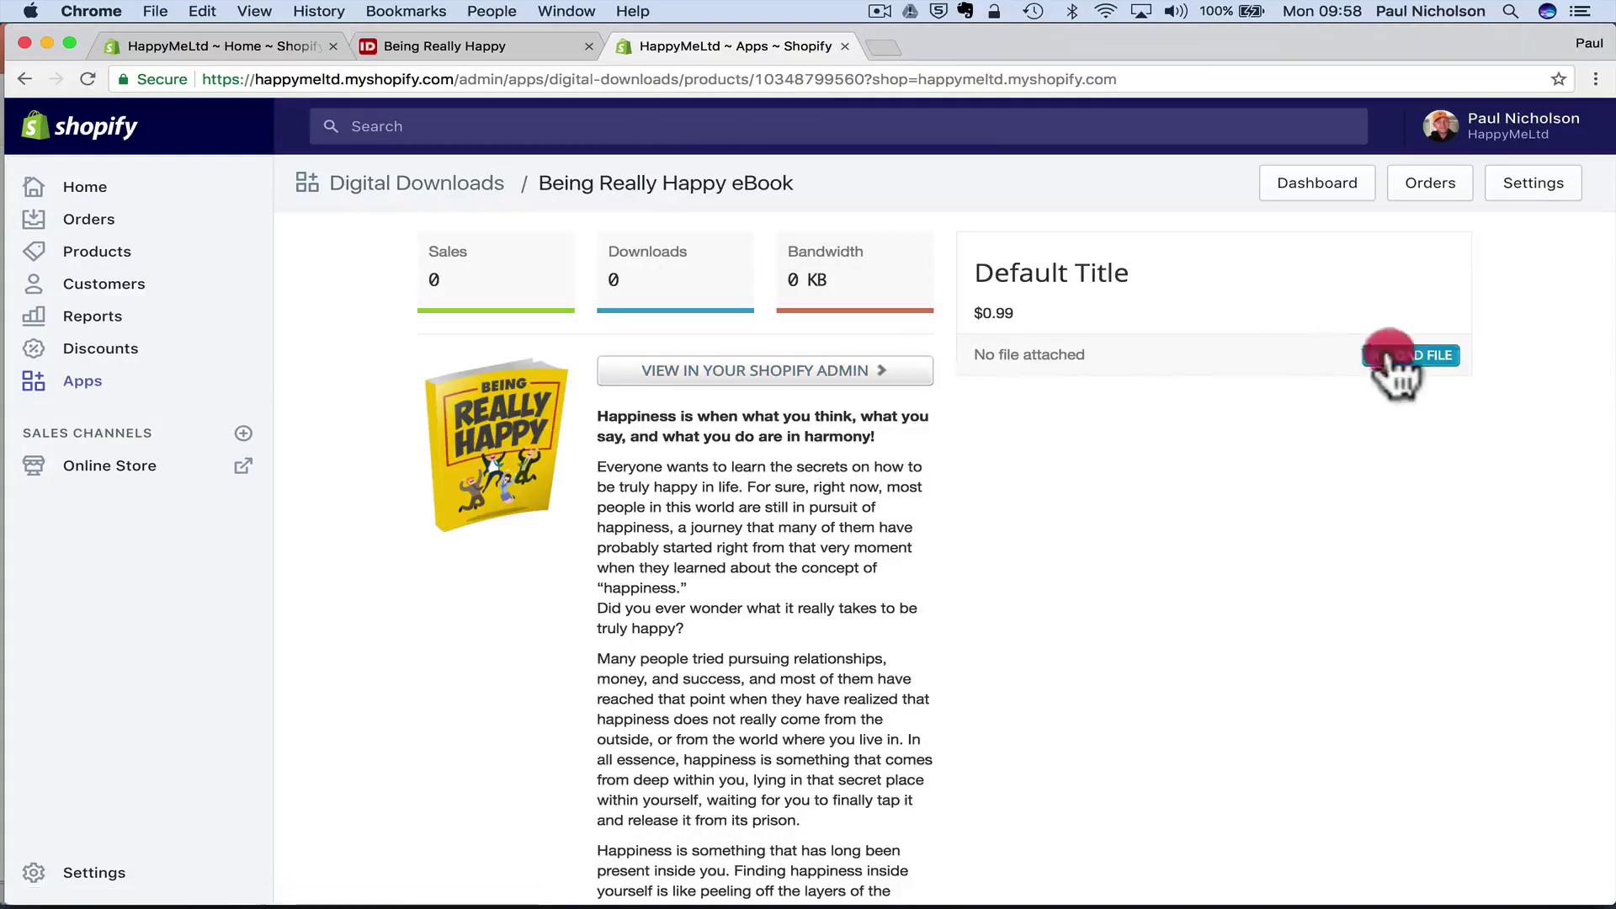
scroll(539, 313, "down", 10)
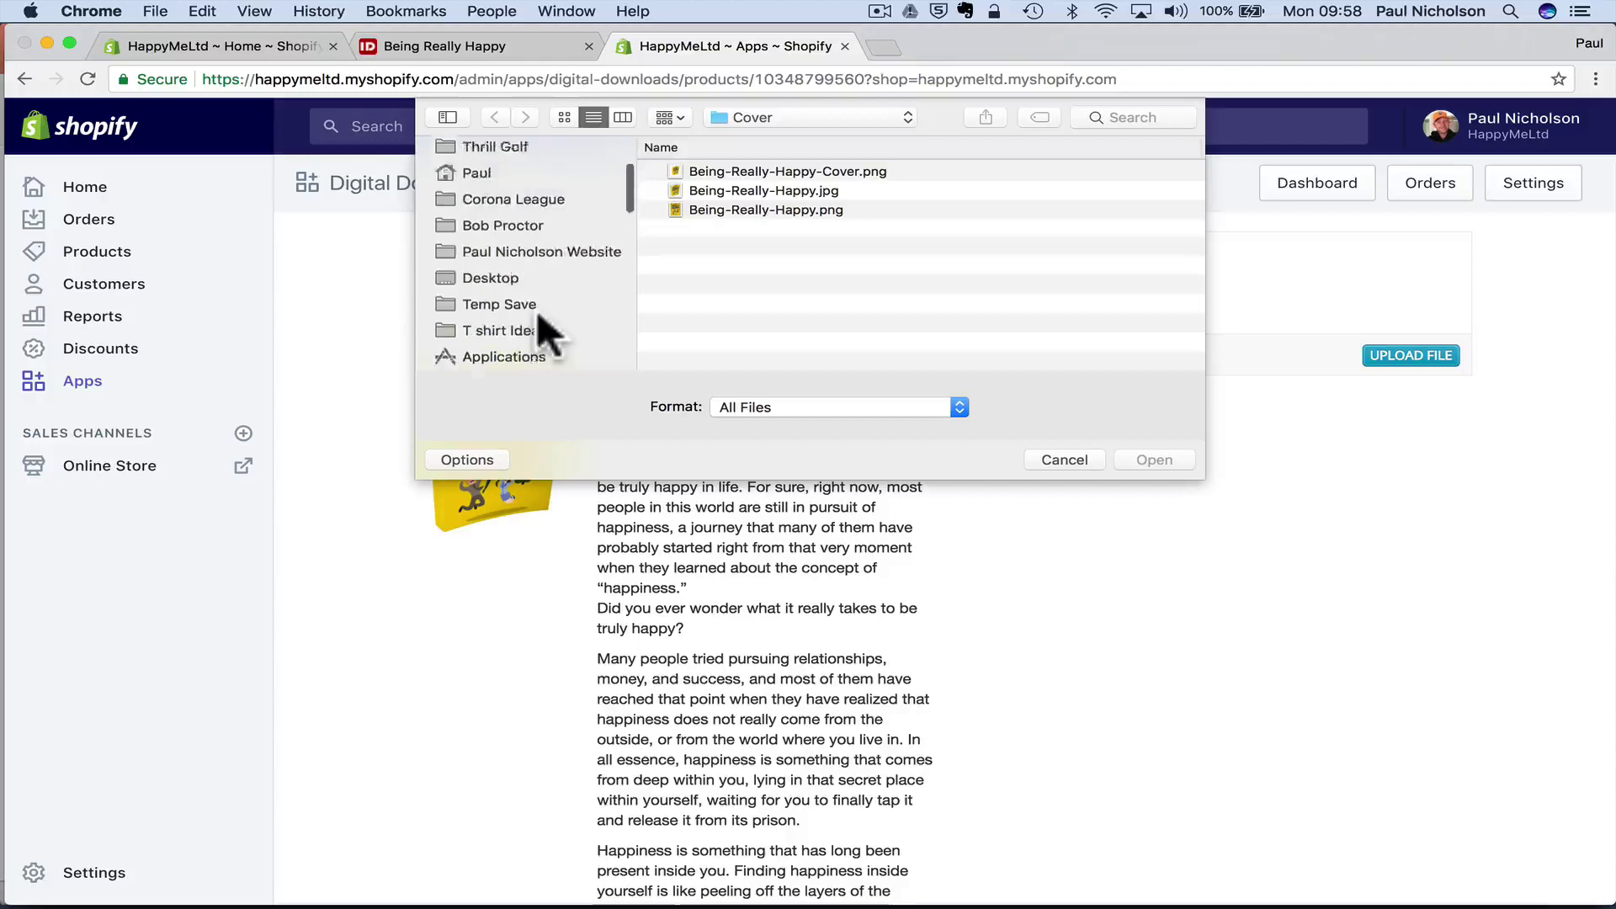
scroll(537, 320, "down", 1)
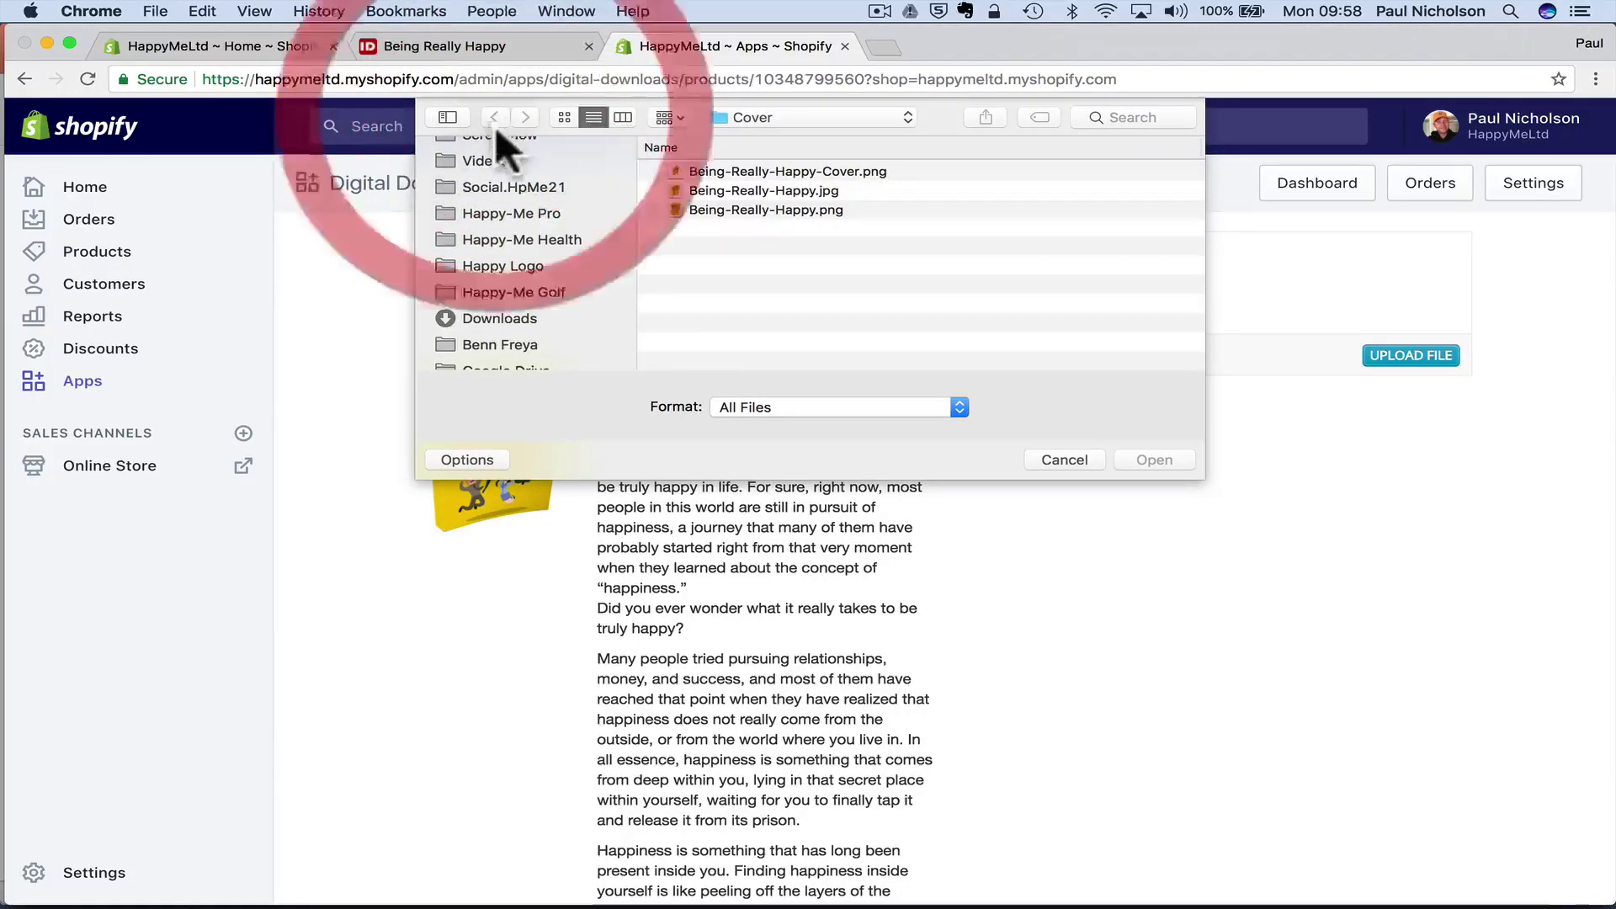
left_click(484, 318)
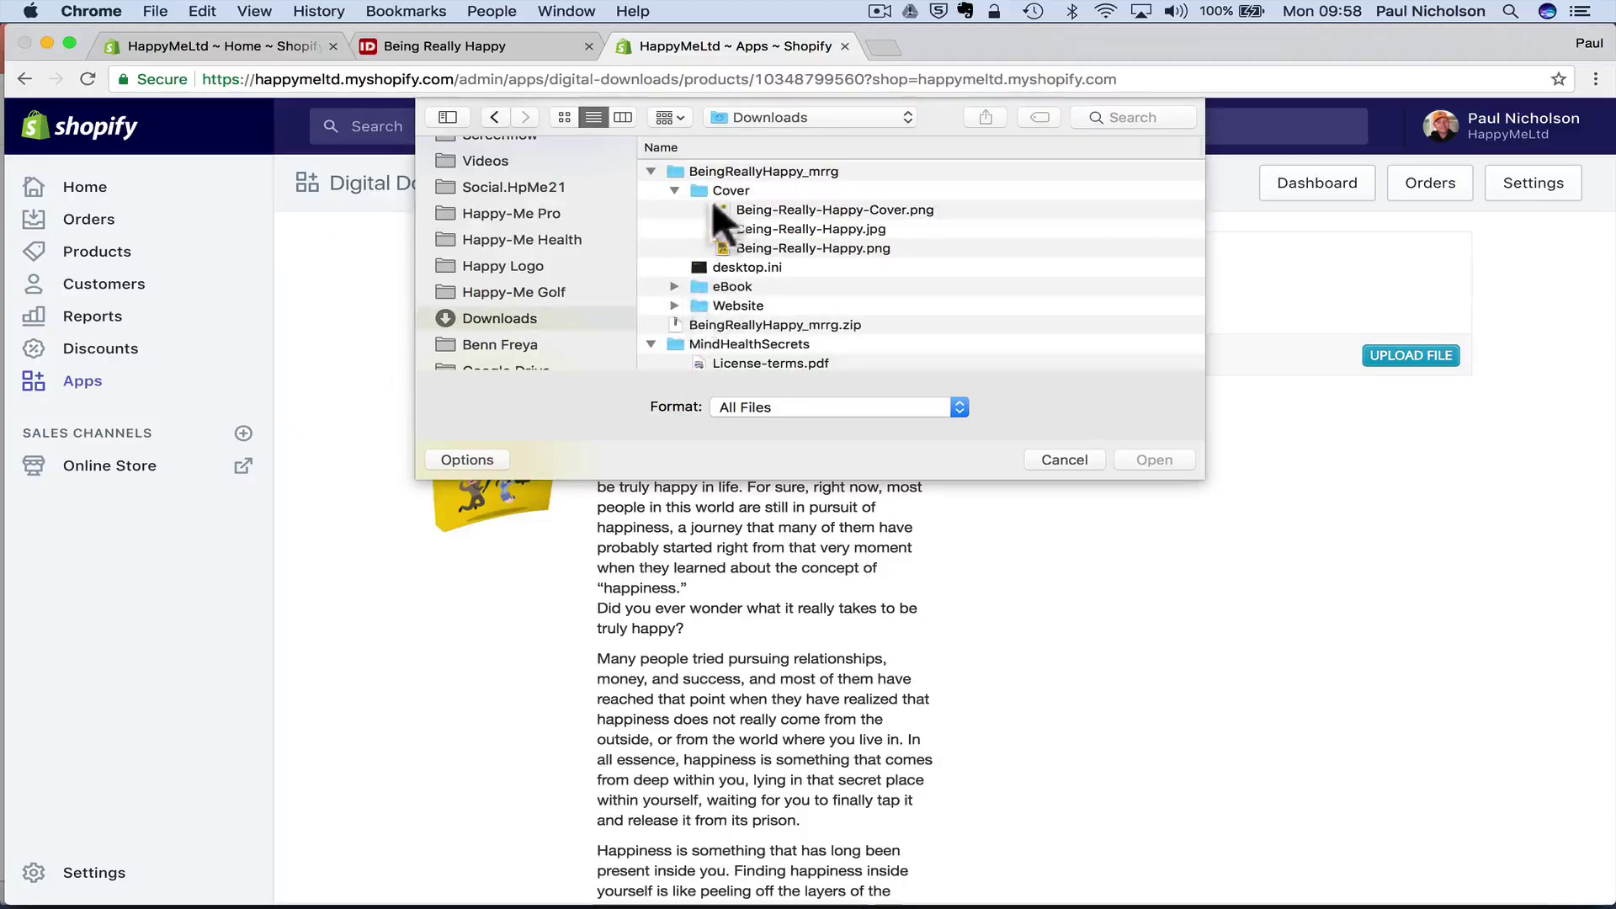
left_click(670, 286)
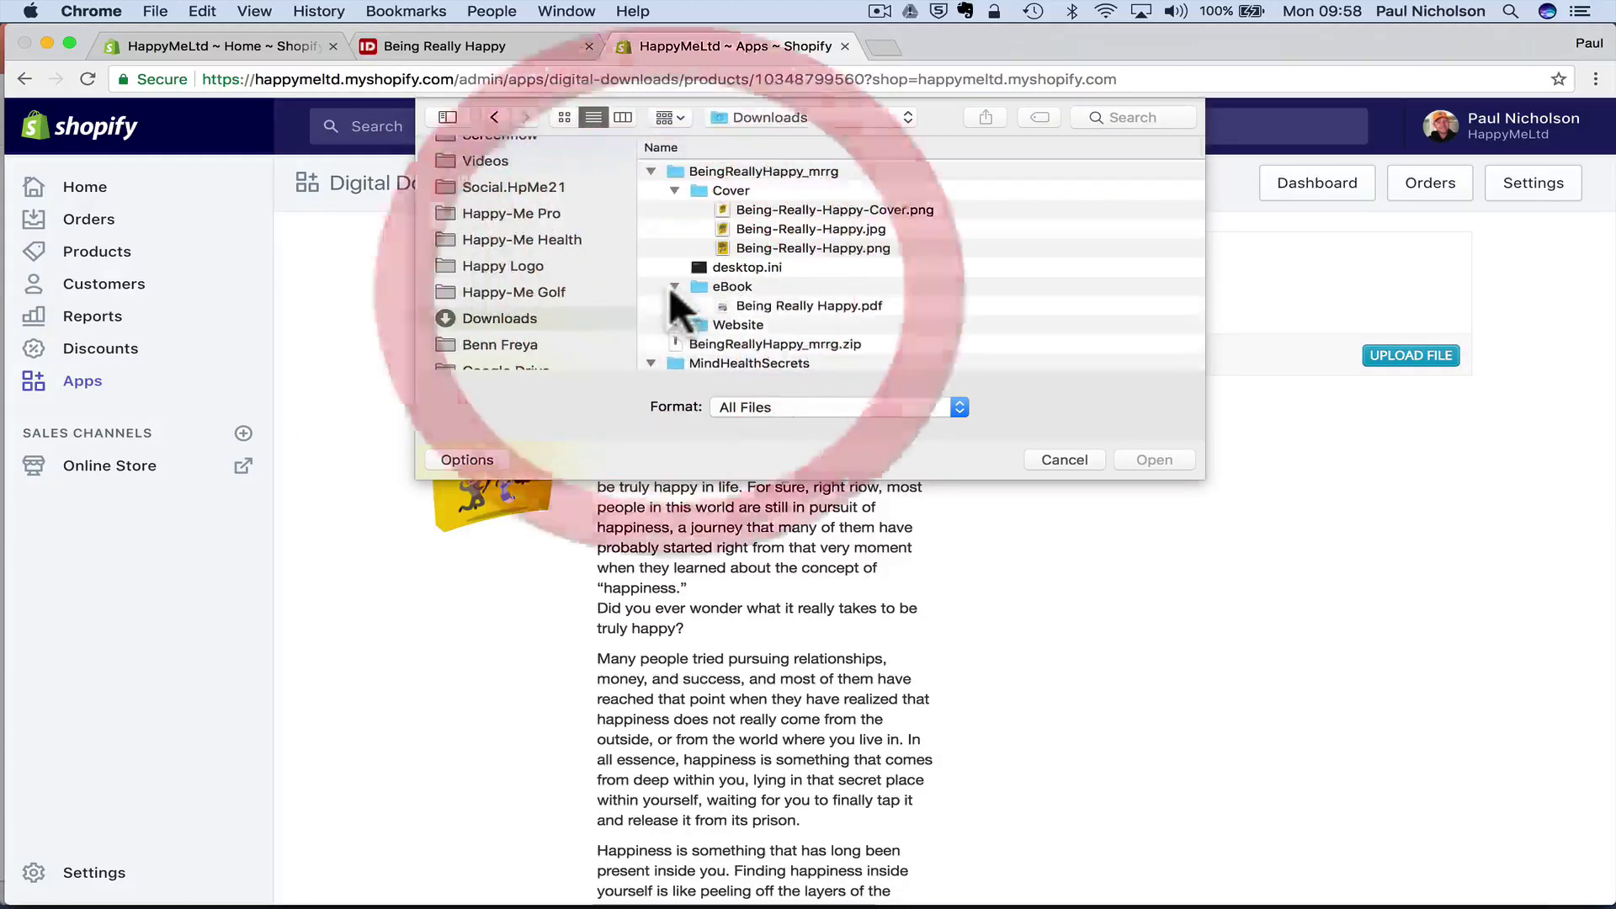
double_click(751, 300)
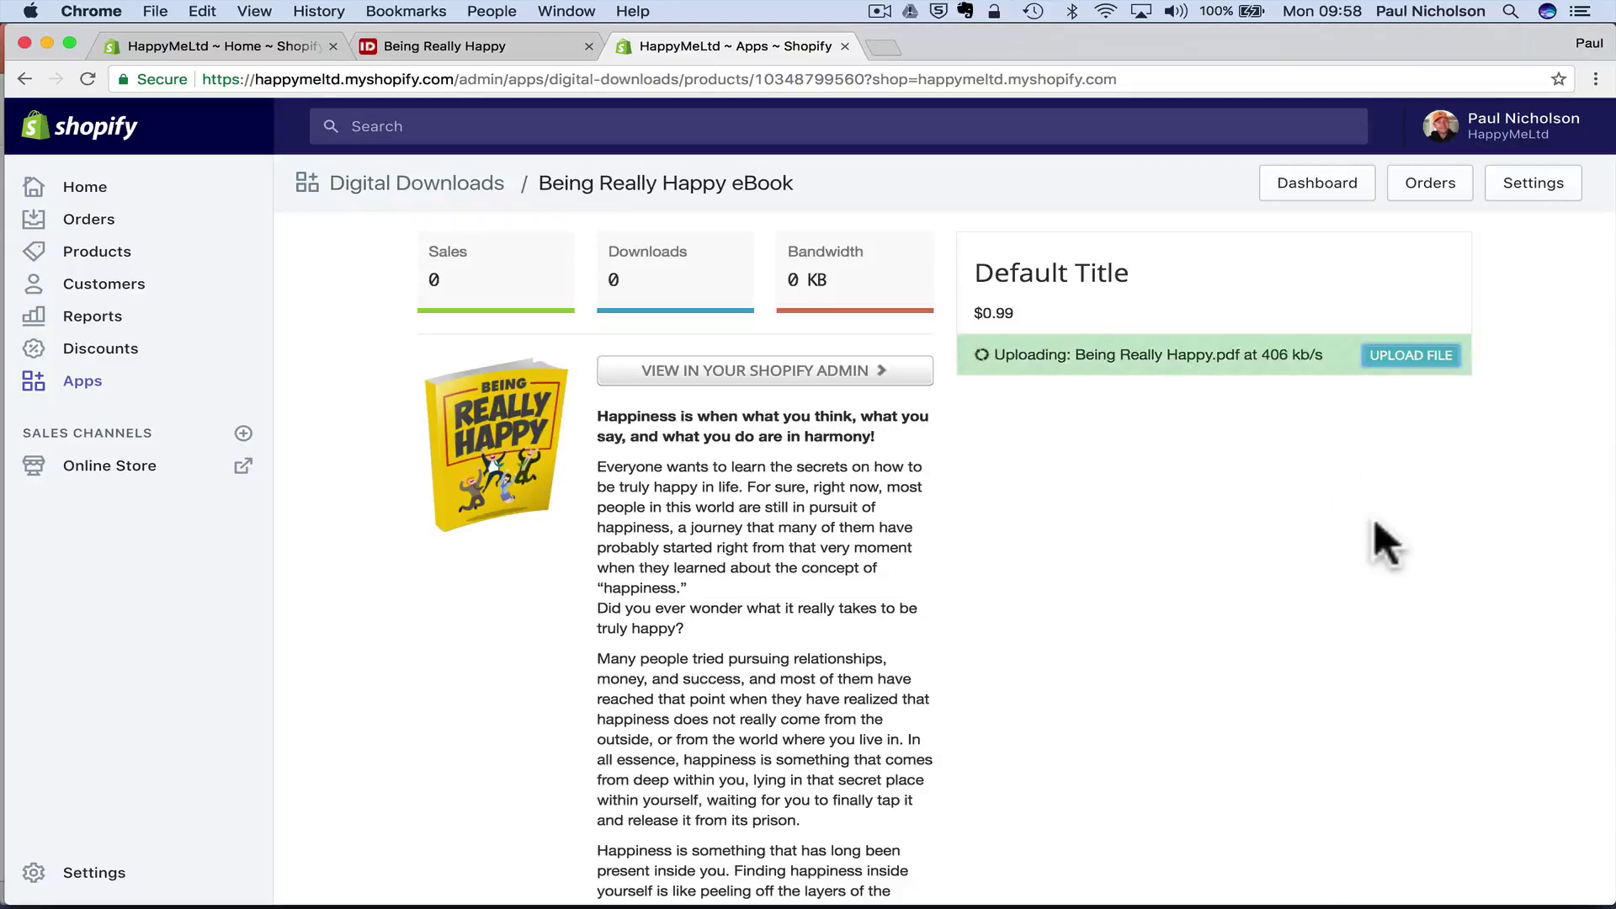
scroll(1238, 486, "down", 10)
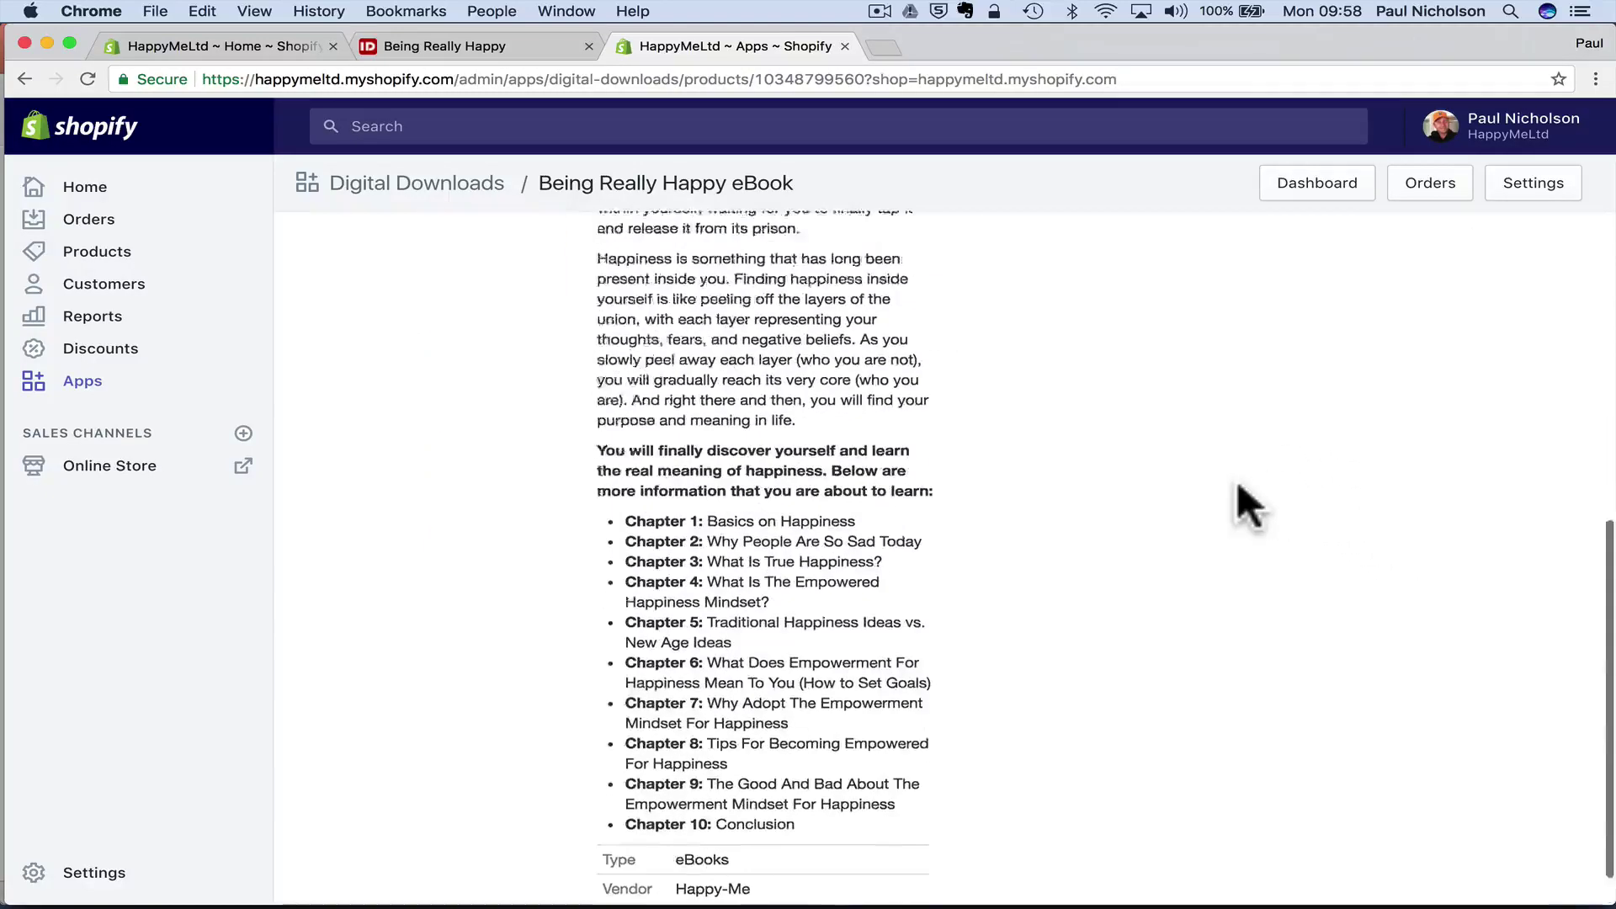
scroll(1238, 485, "up", 10)
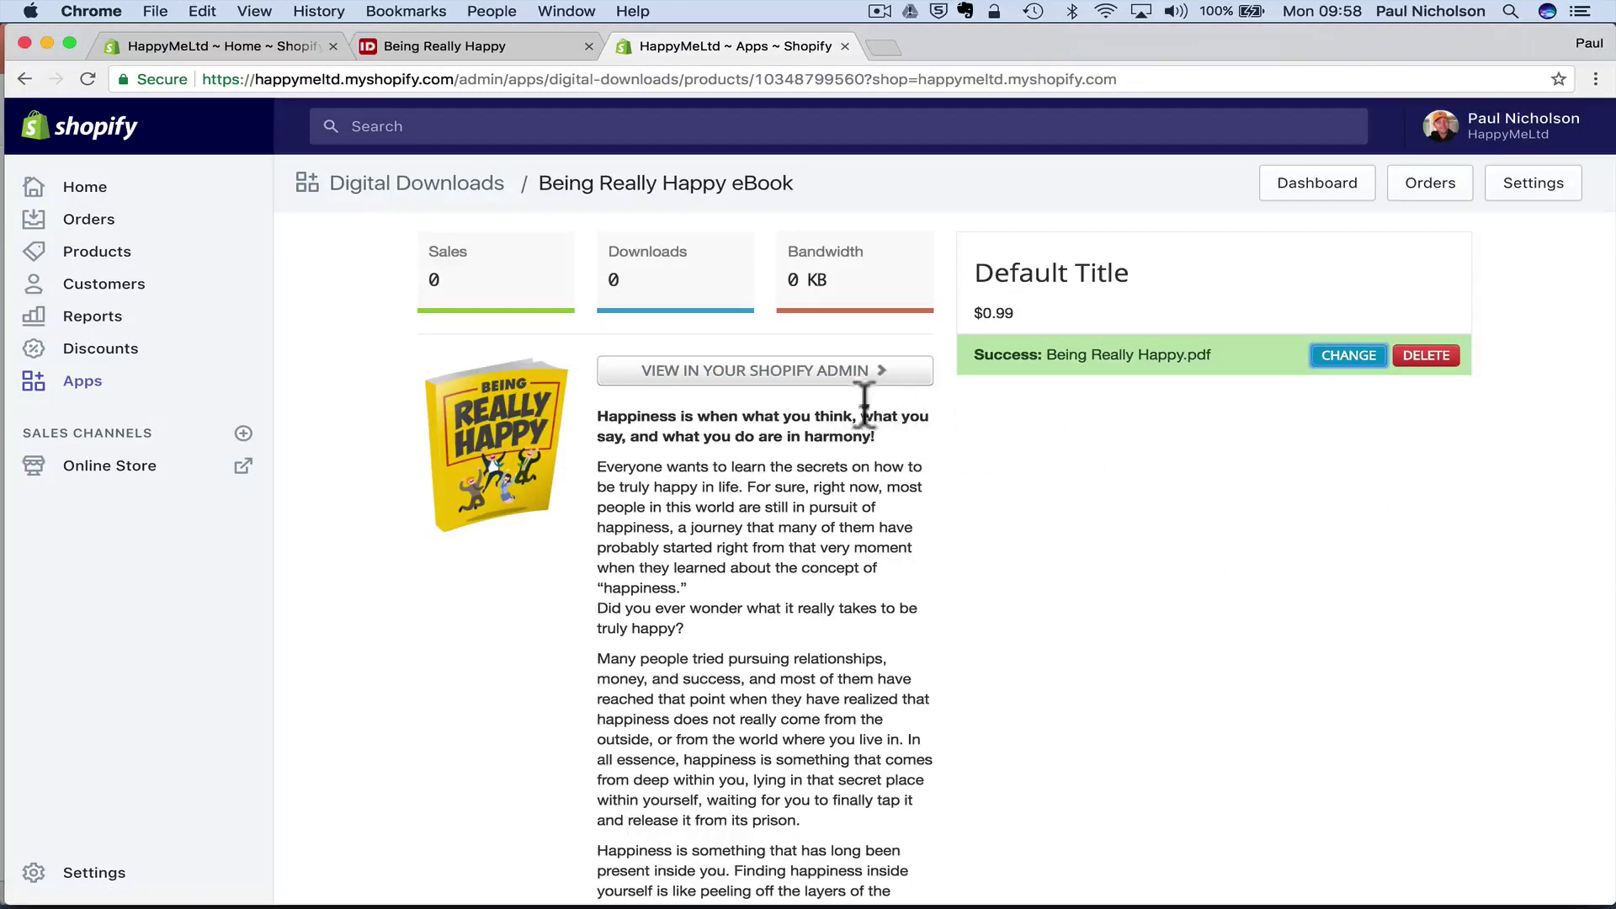
- View the Being Really Happy eBook's live product page on the storefront
left_click(837, 377)
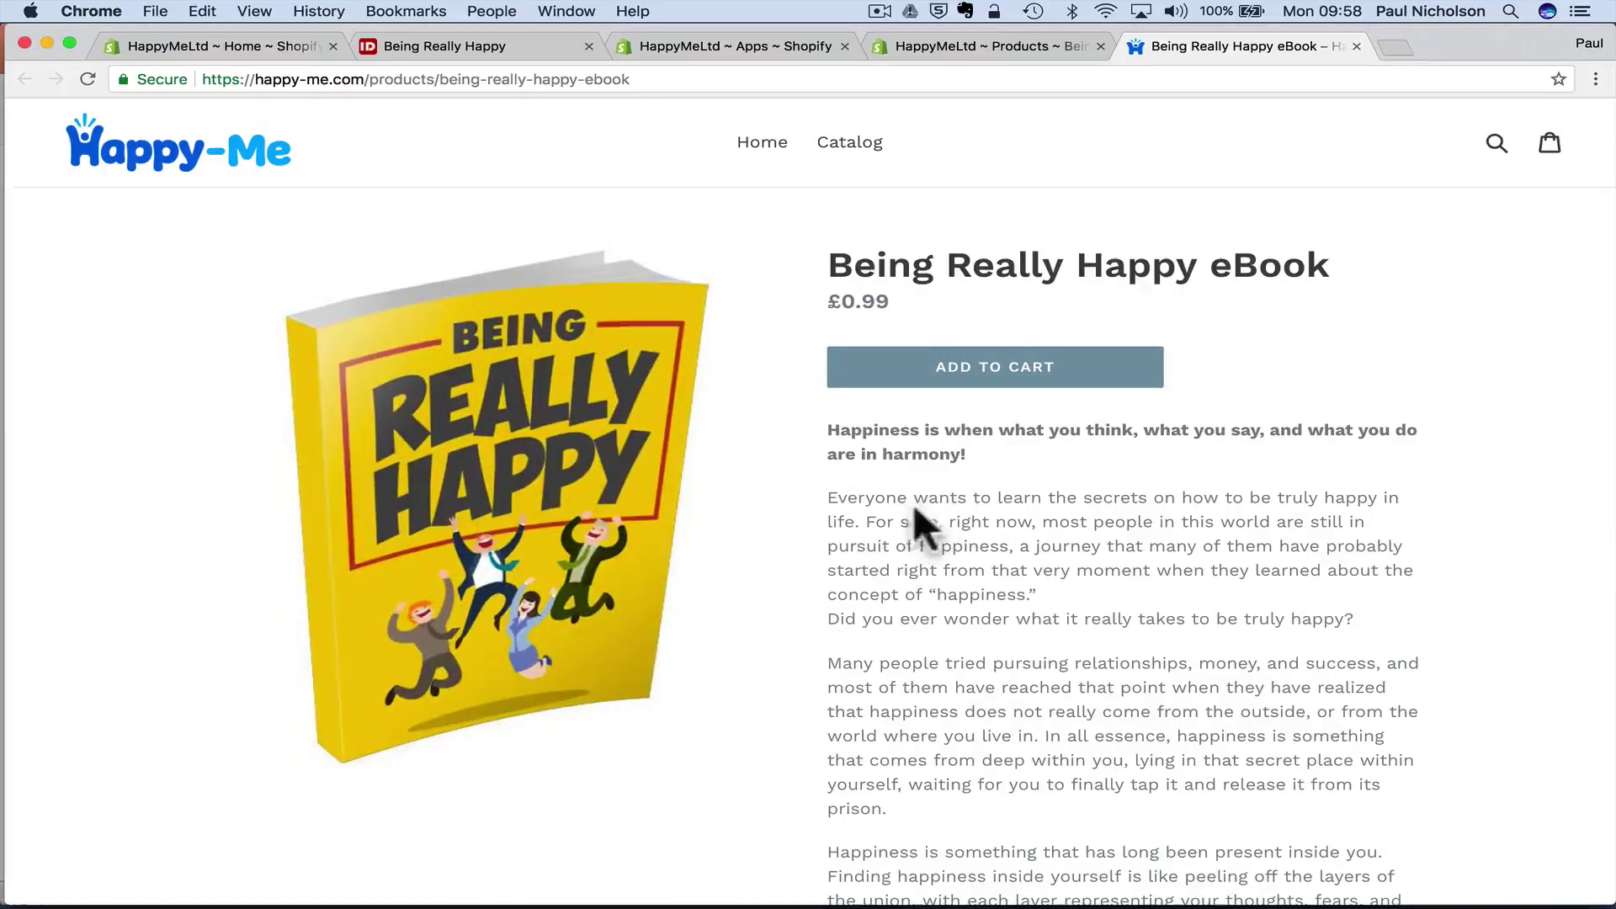
scroll(997, 495, "down", 10)
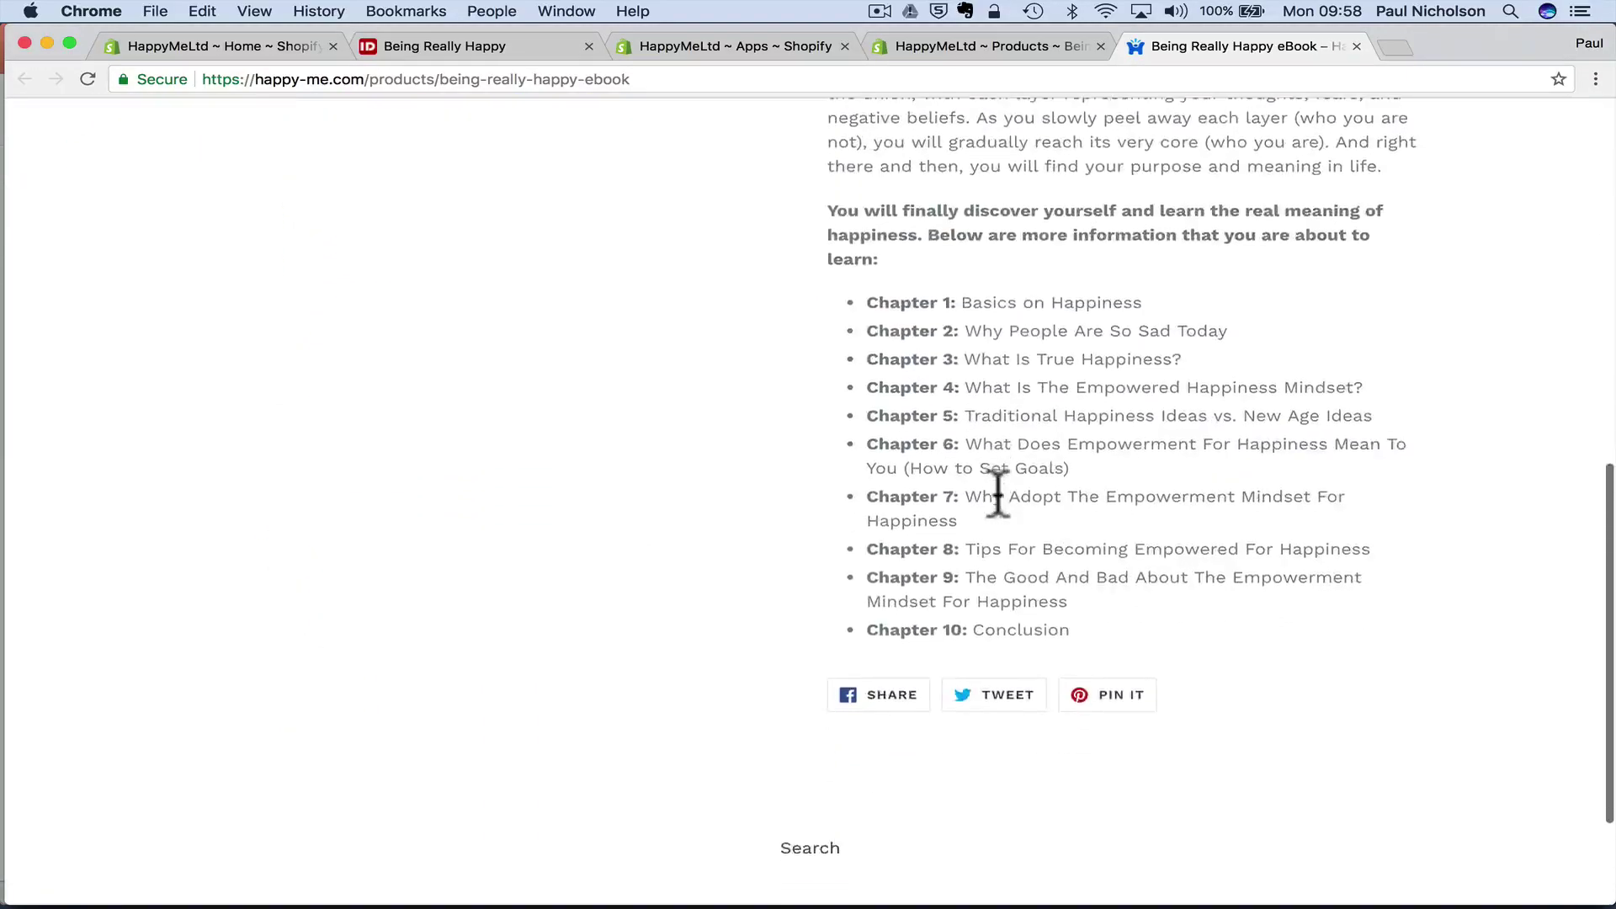
scroll(1032, 390, "up", 10)
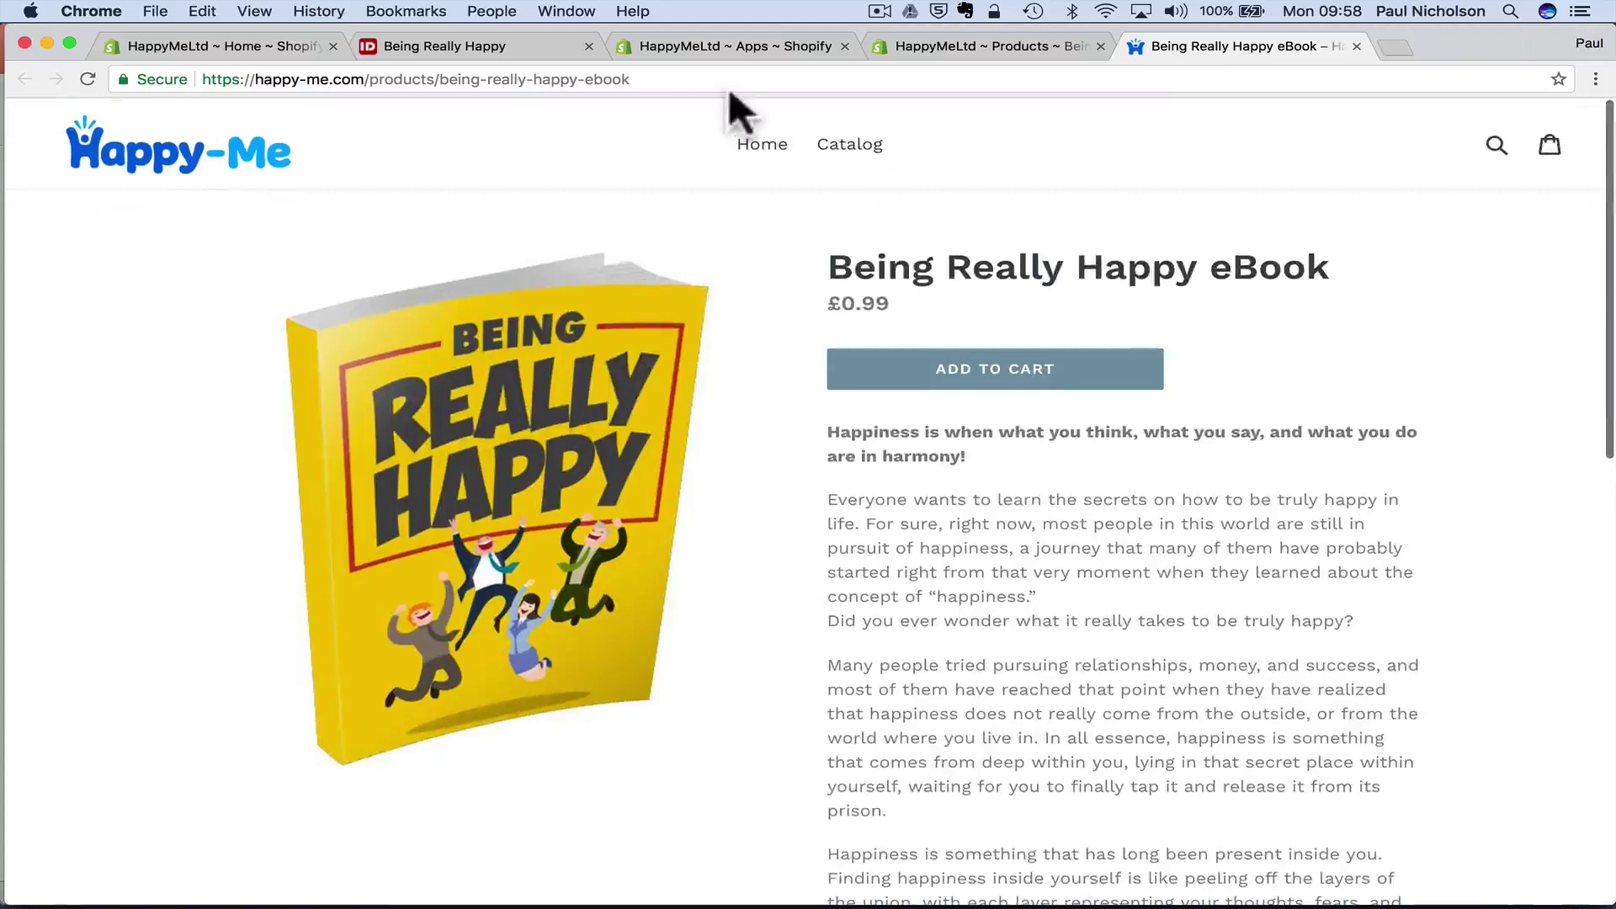
- Copy the eBook page's web address and bring Safari forward with its address selected
left_click(725, 79)
right_click(729, 79)
left_click(749, 99)
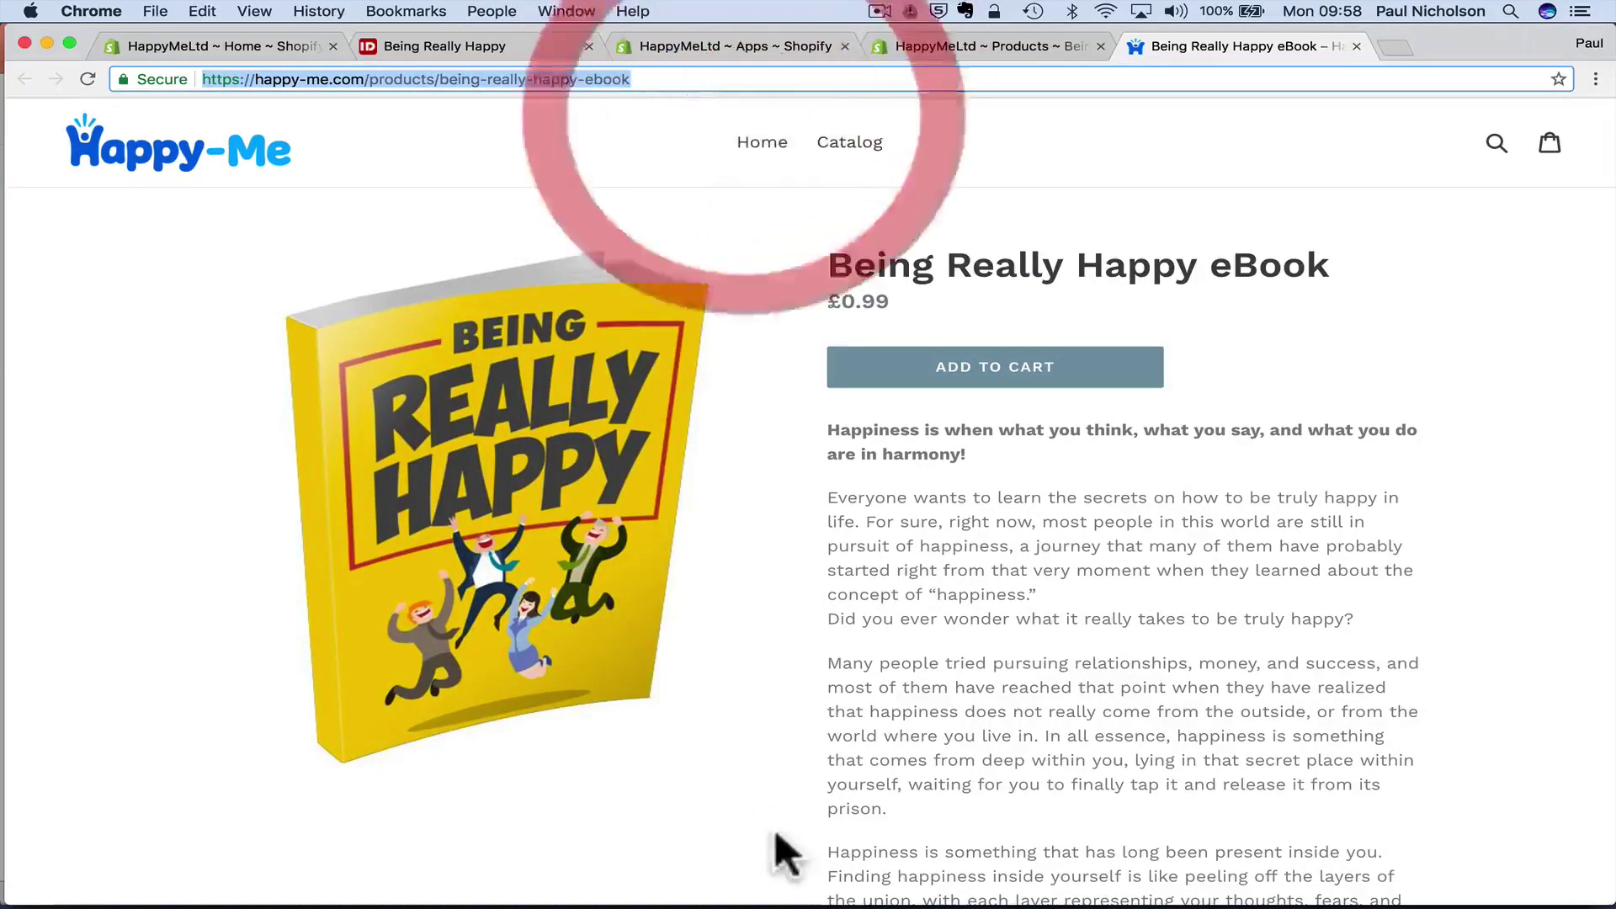
mouse_move(628, 905)
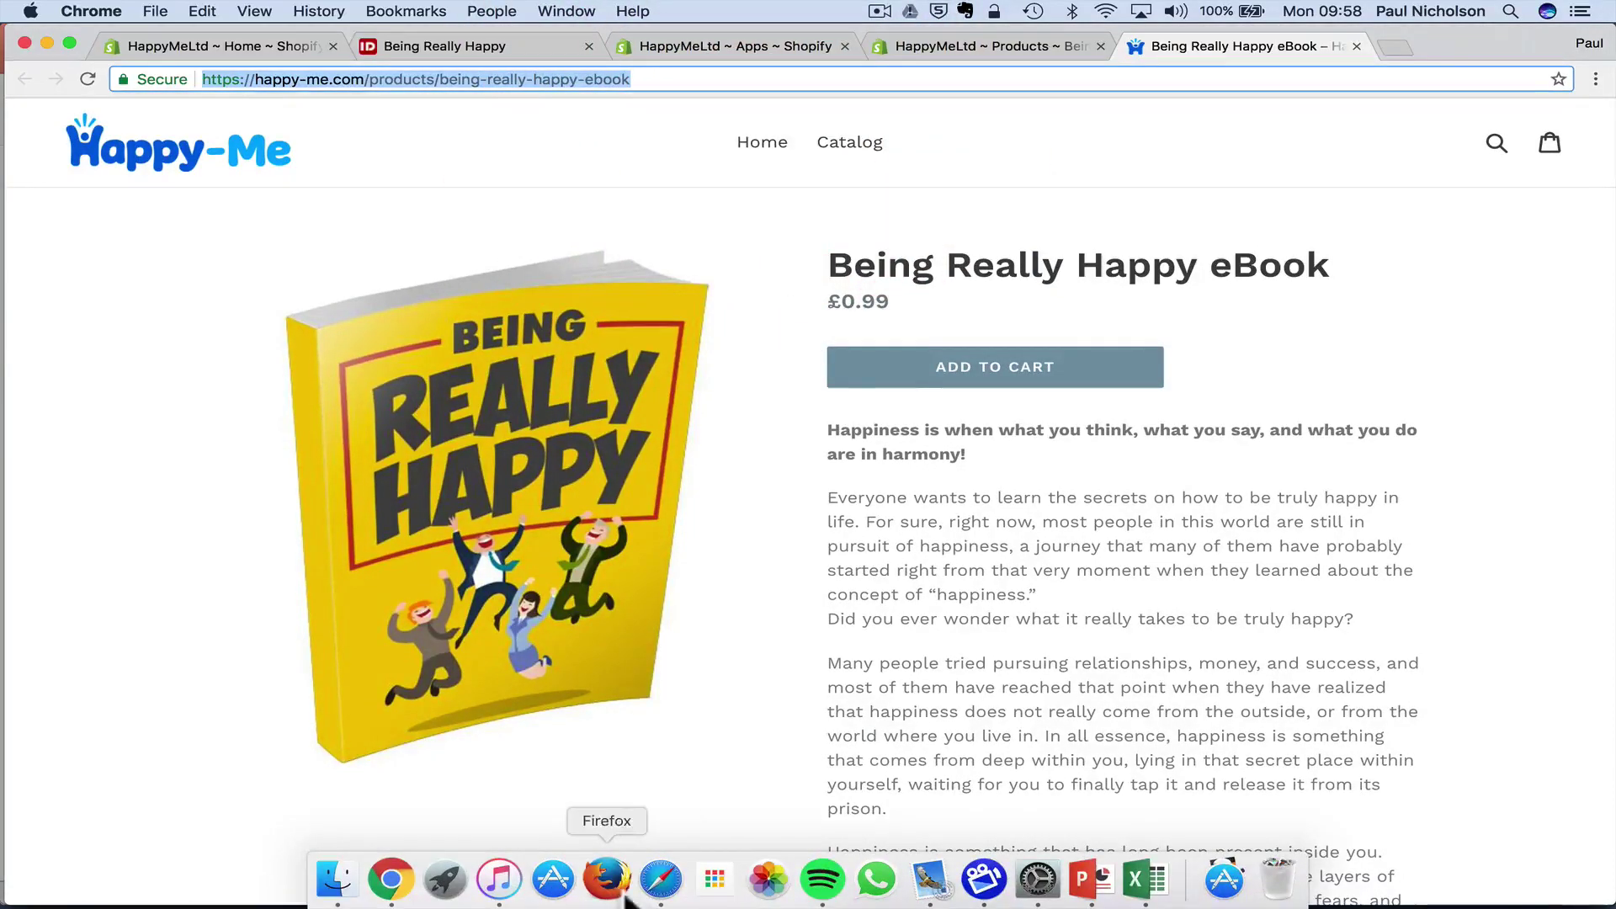
left_click(661, 879)
left_click(729, 42)
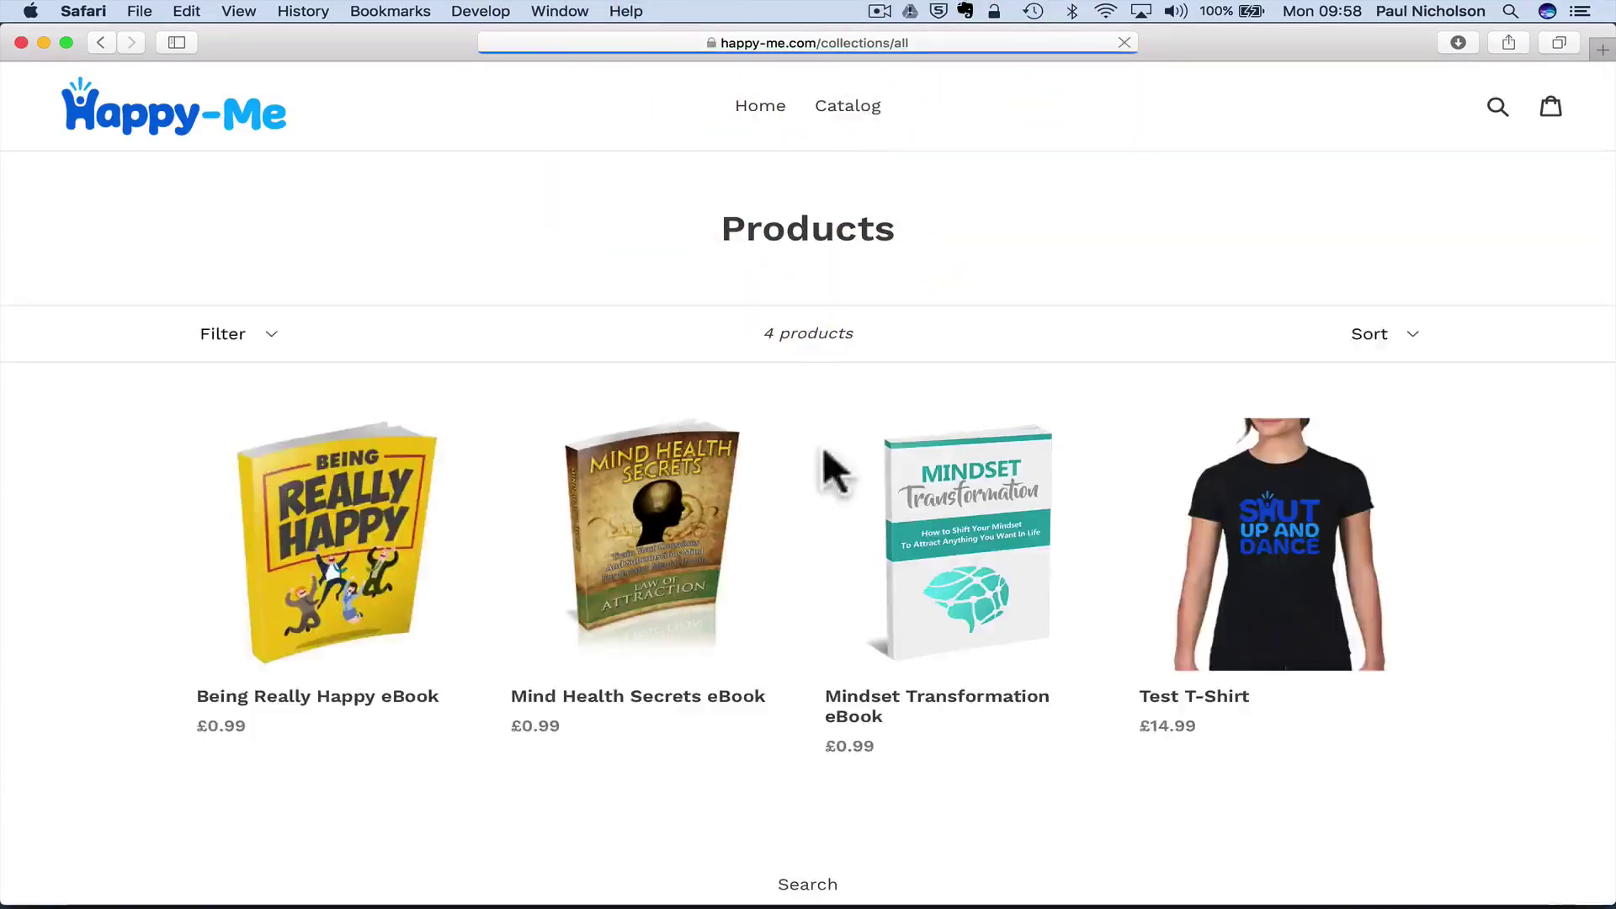
- Add the Being Really Happy eBook to the cart and proceed to checkout for £0.99
left_click(331, 507)
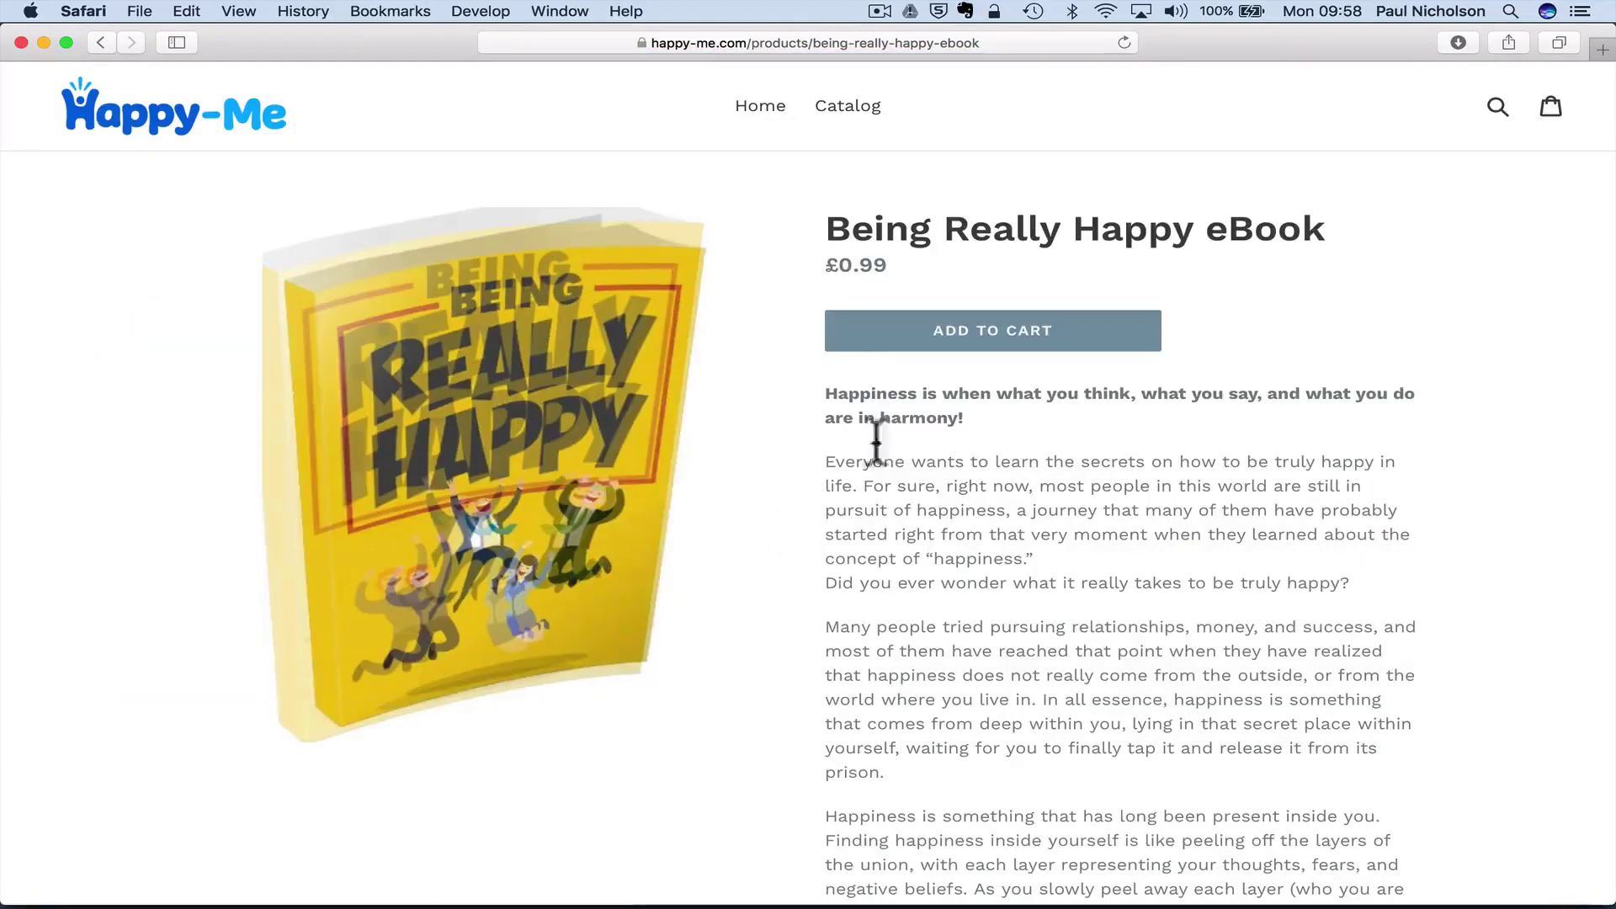
left_click(887, 322)
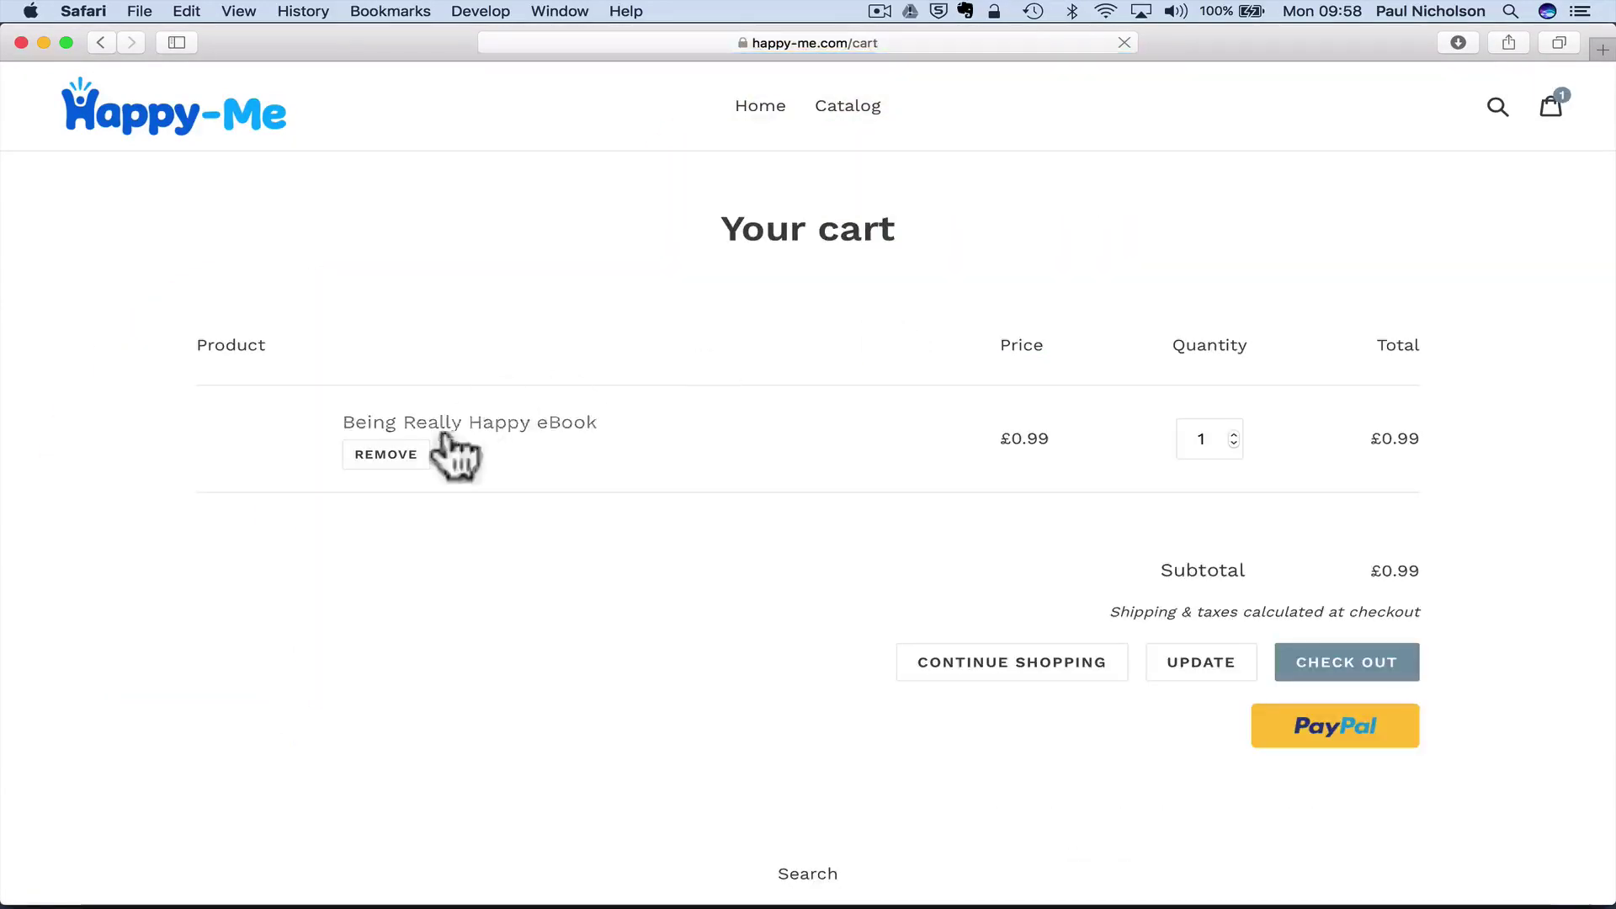
left_click(1336, 704)
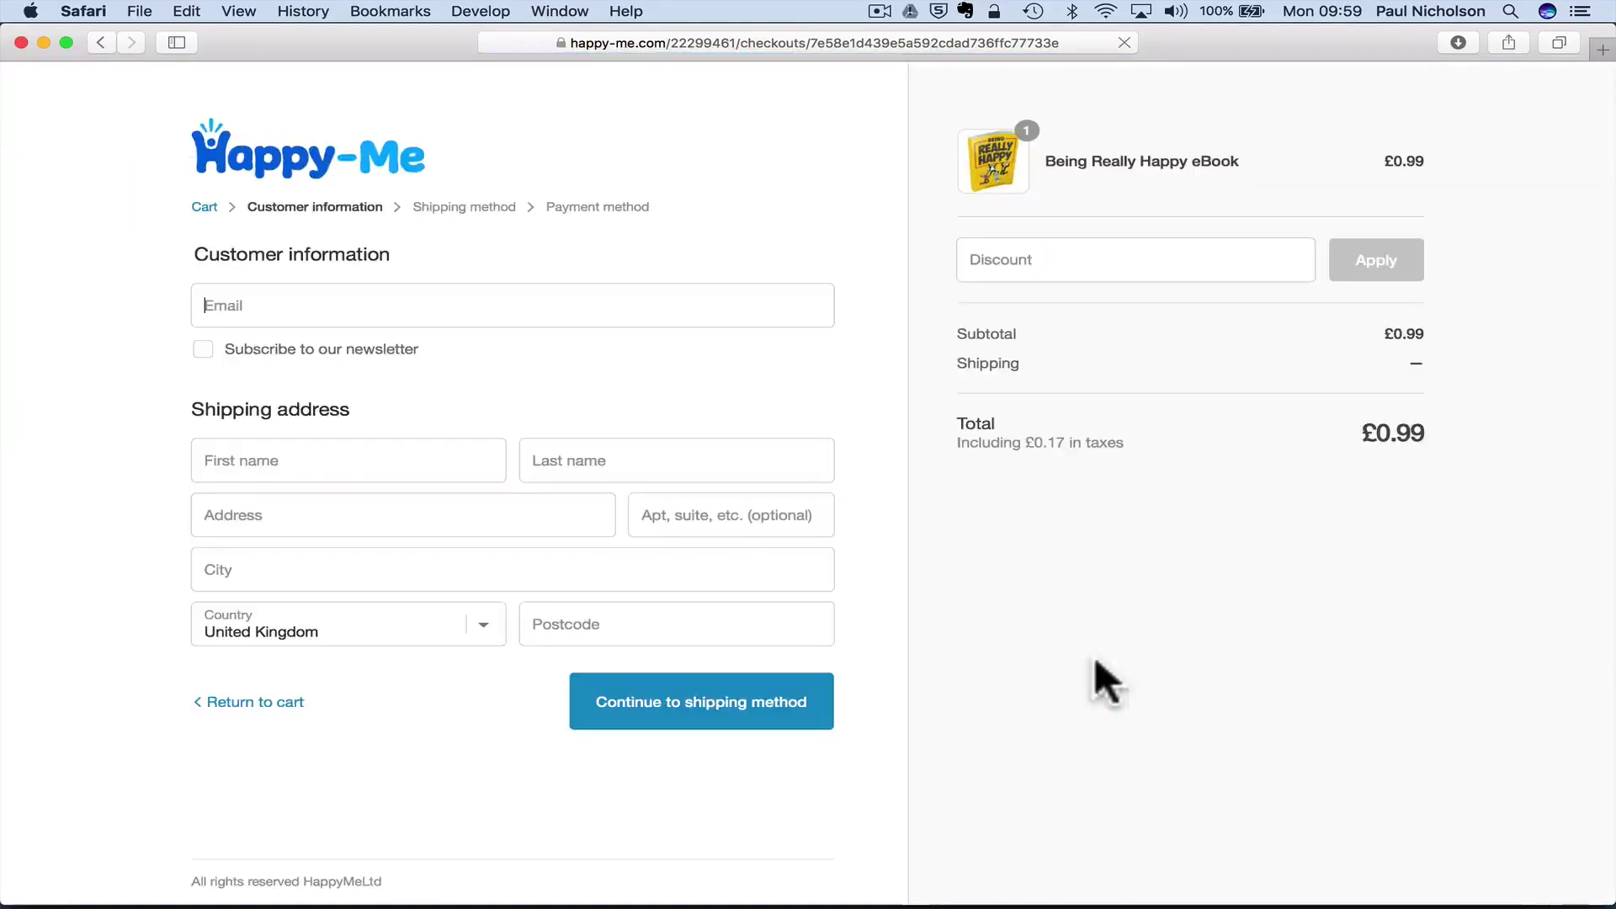
- Apply discount code PN to bring the checkout total to £0.00
left_click(1029, 259)
type("PN")
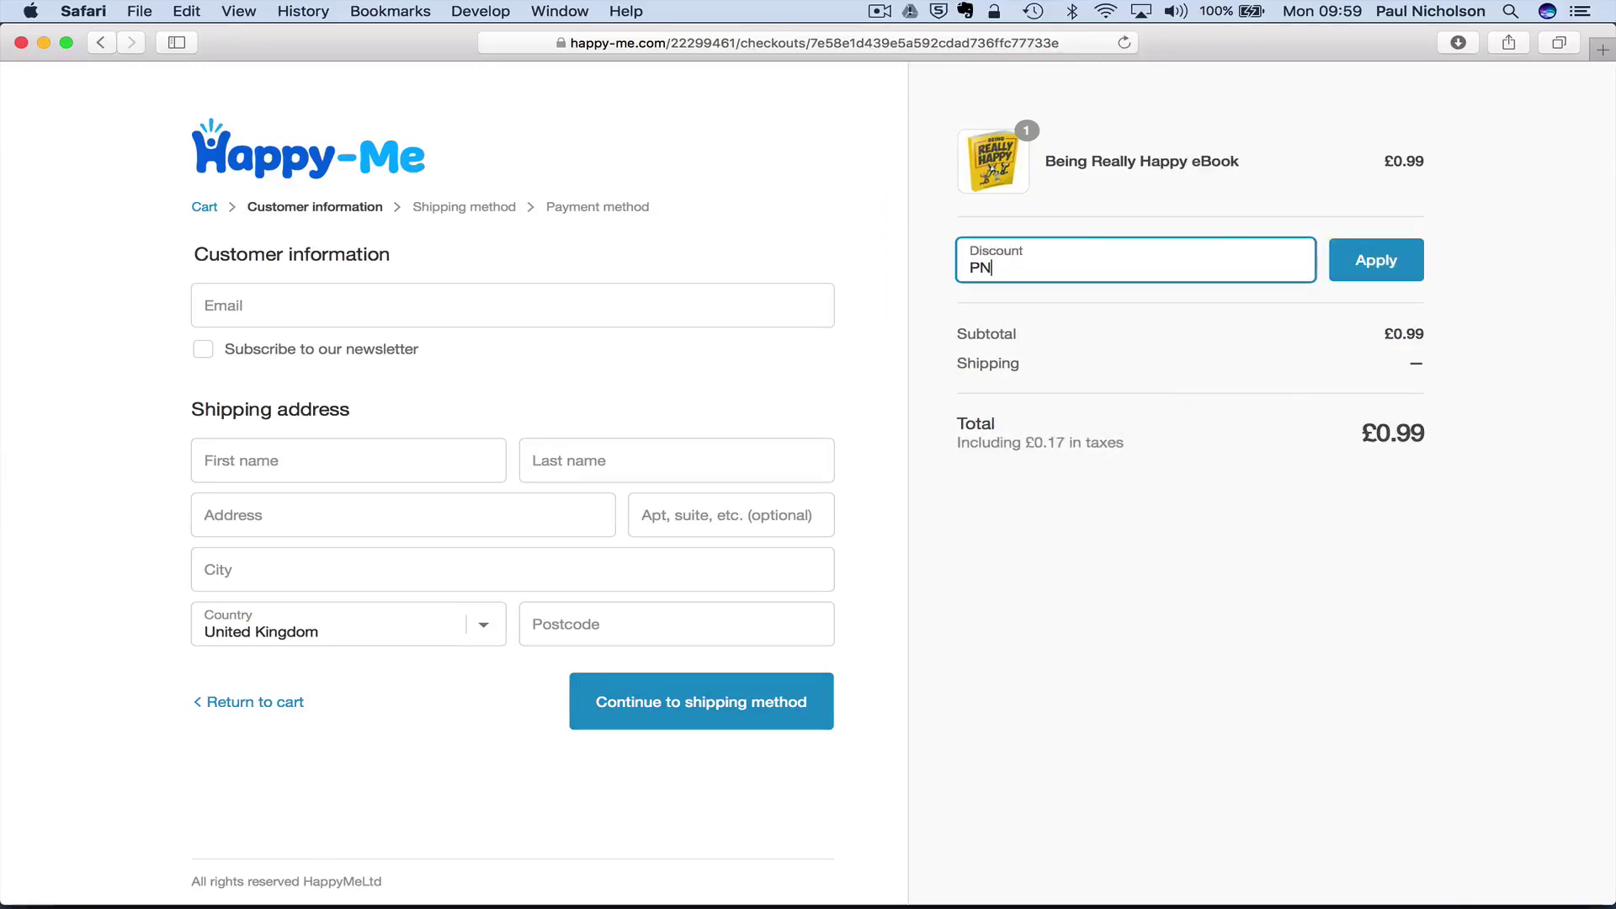
left_click(1375, 260)
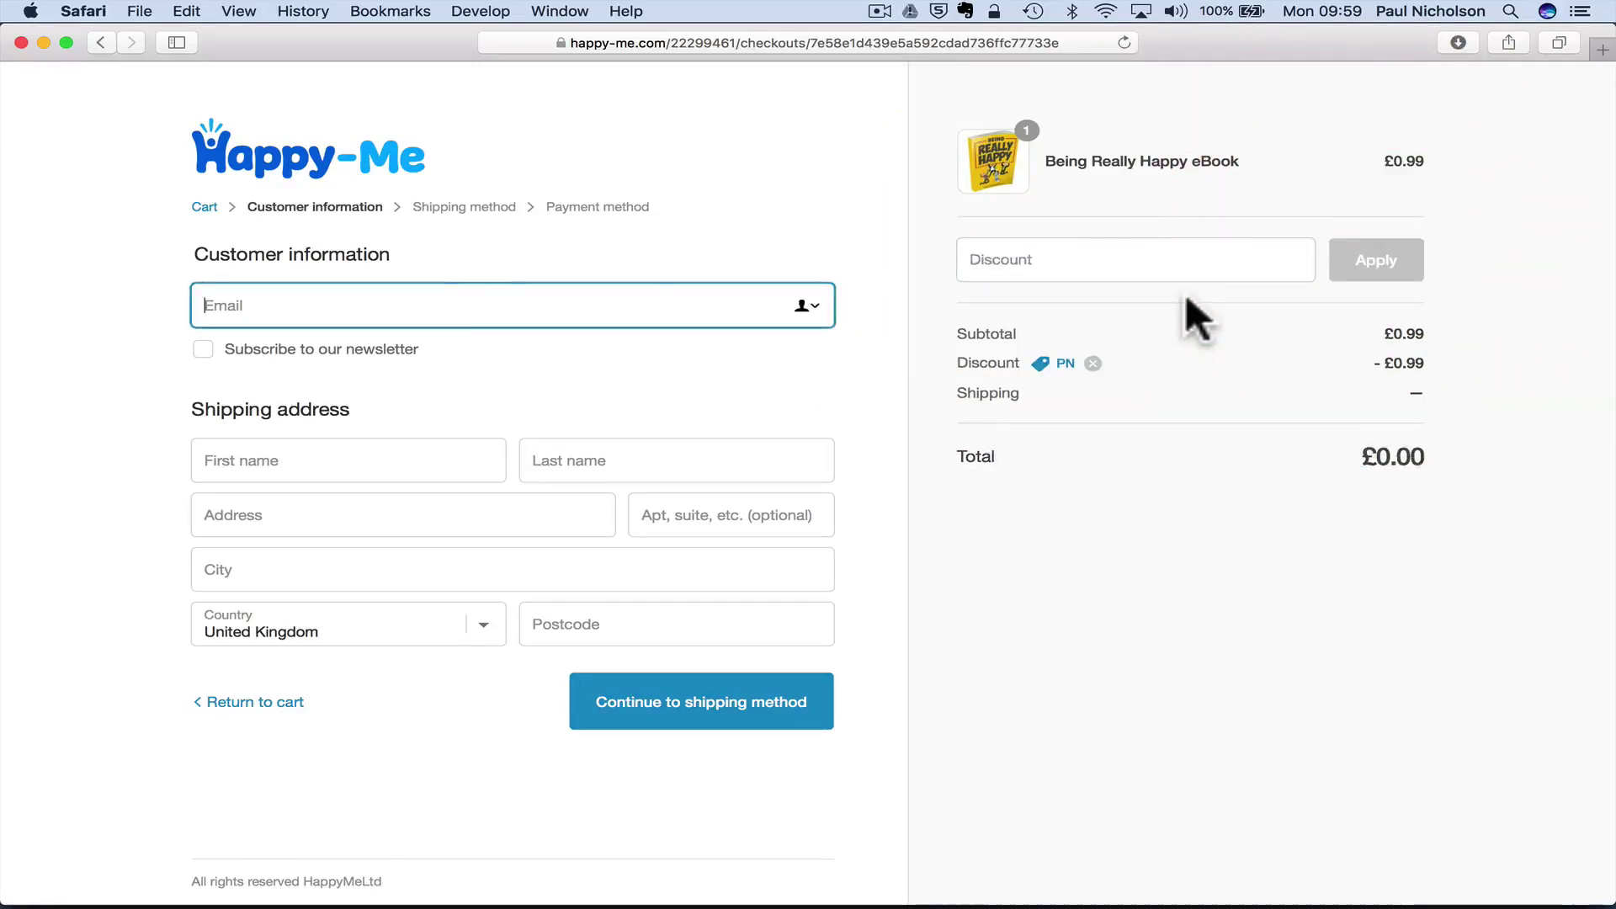
- Fill in the buyer's e-mail, first and last name, and UK shipping address with postcode
left_click(385, 300)
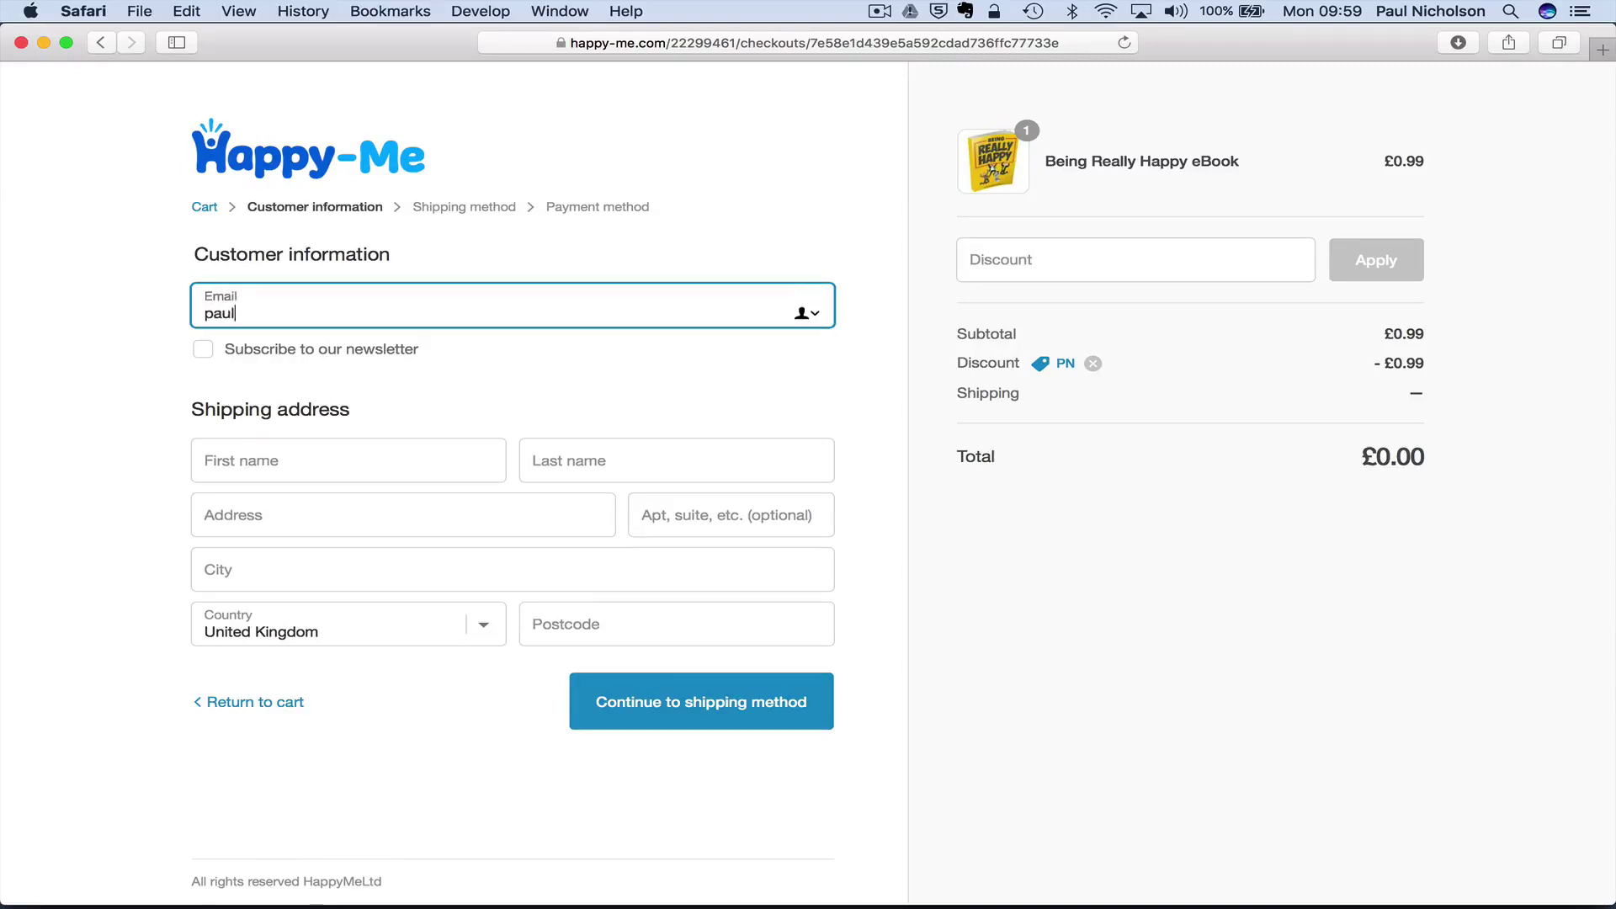
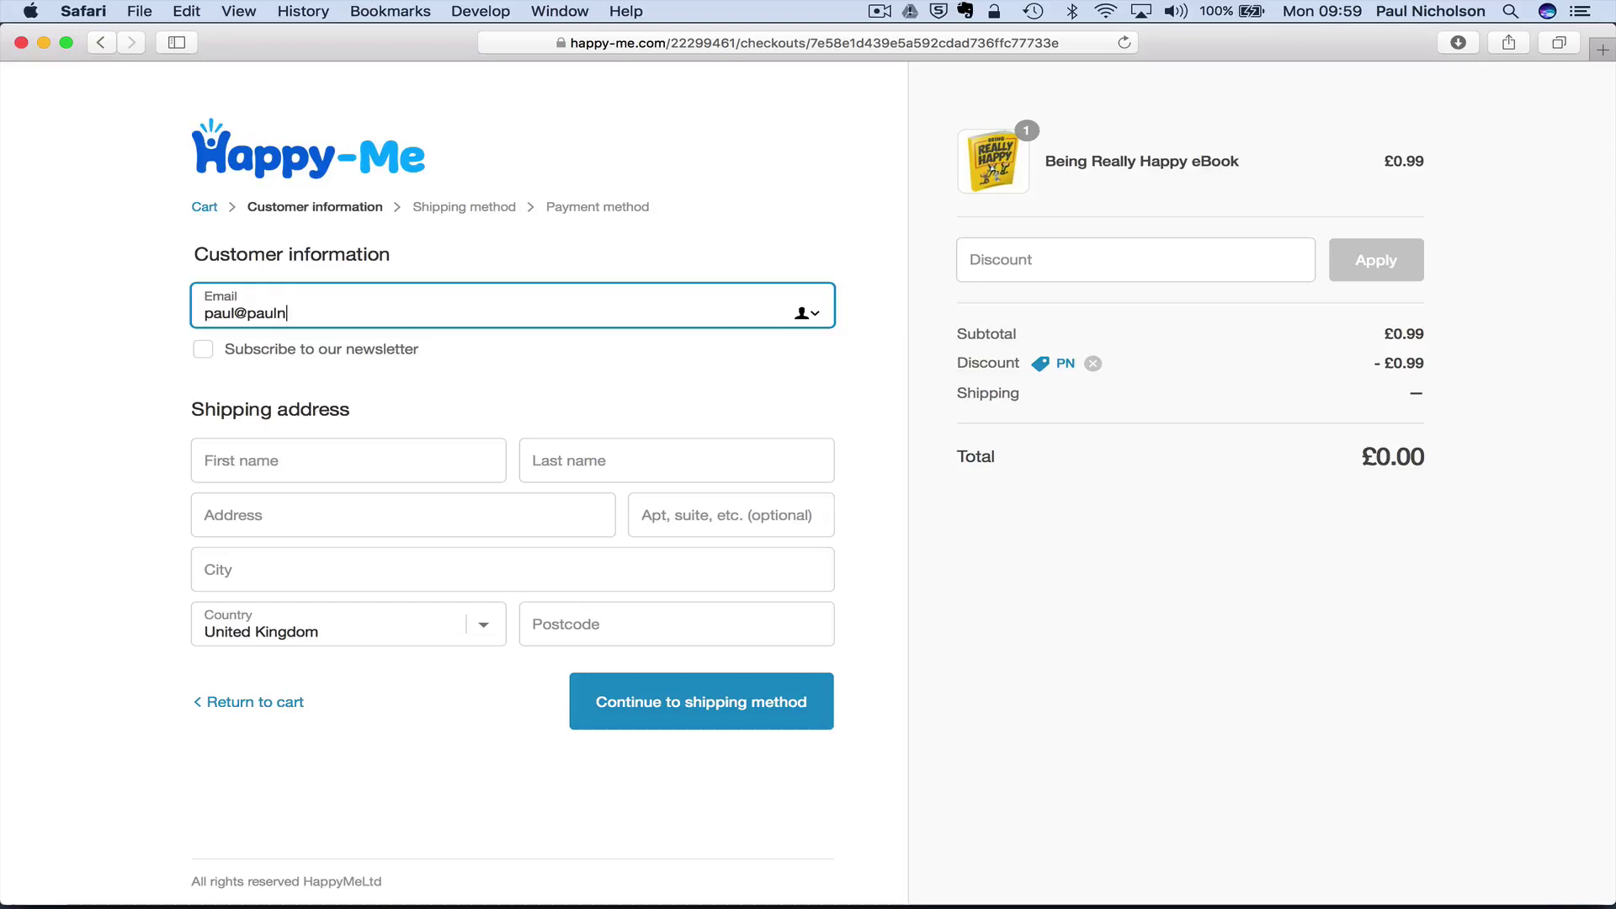
key("Tab")
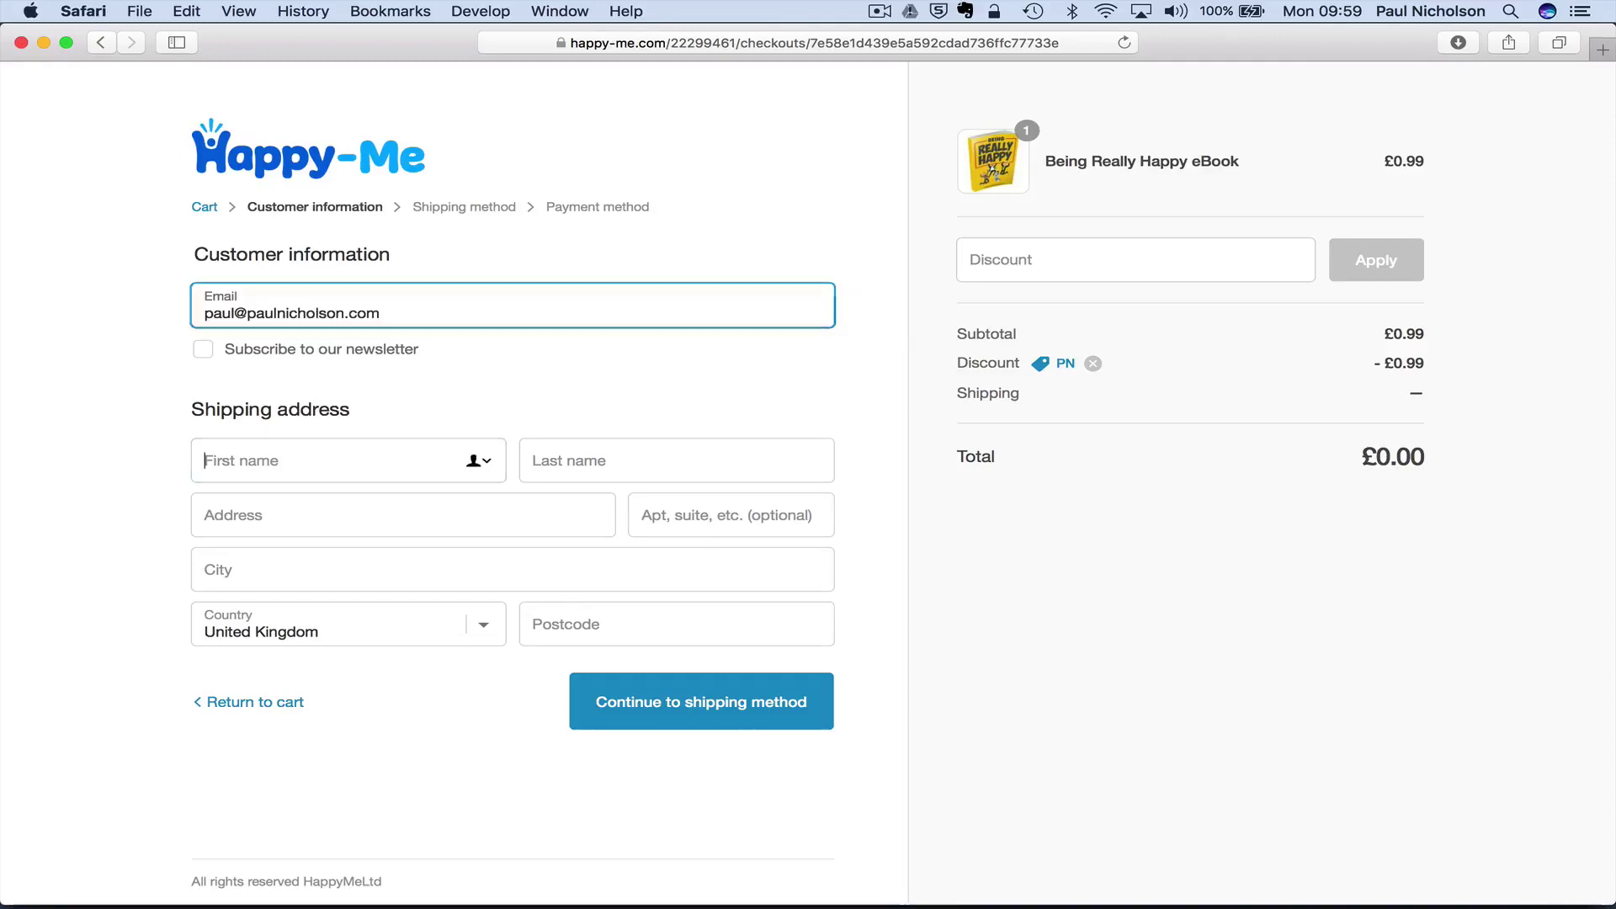
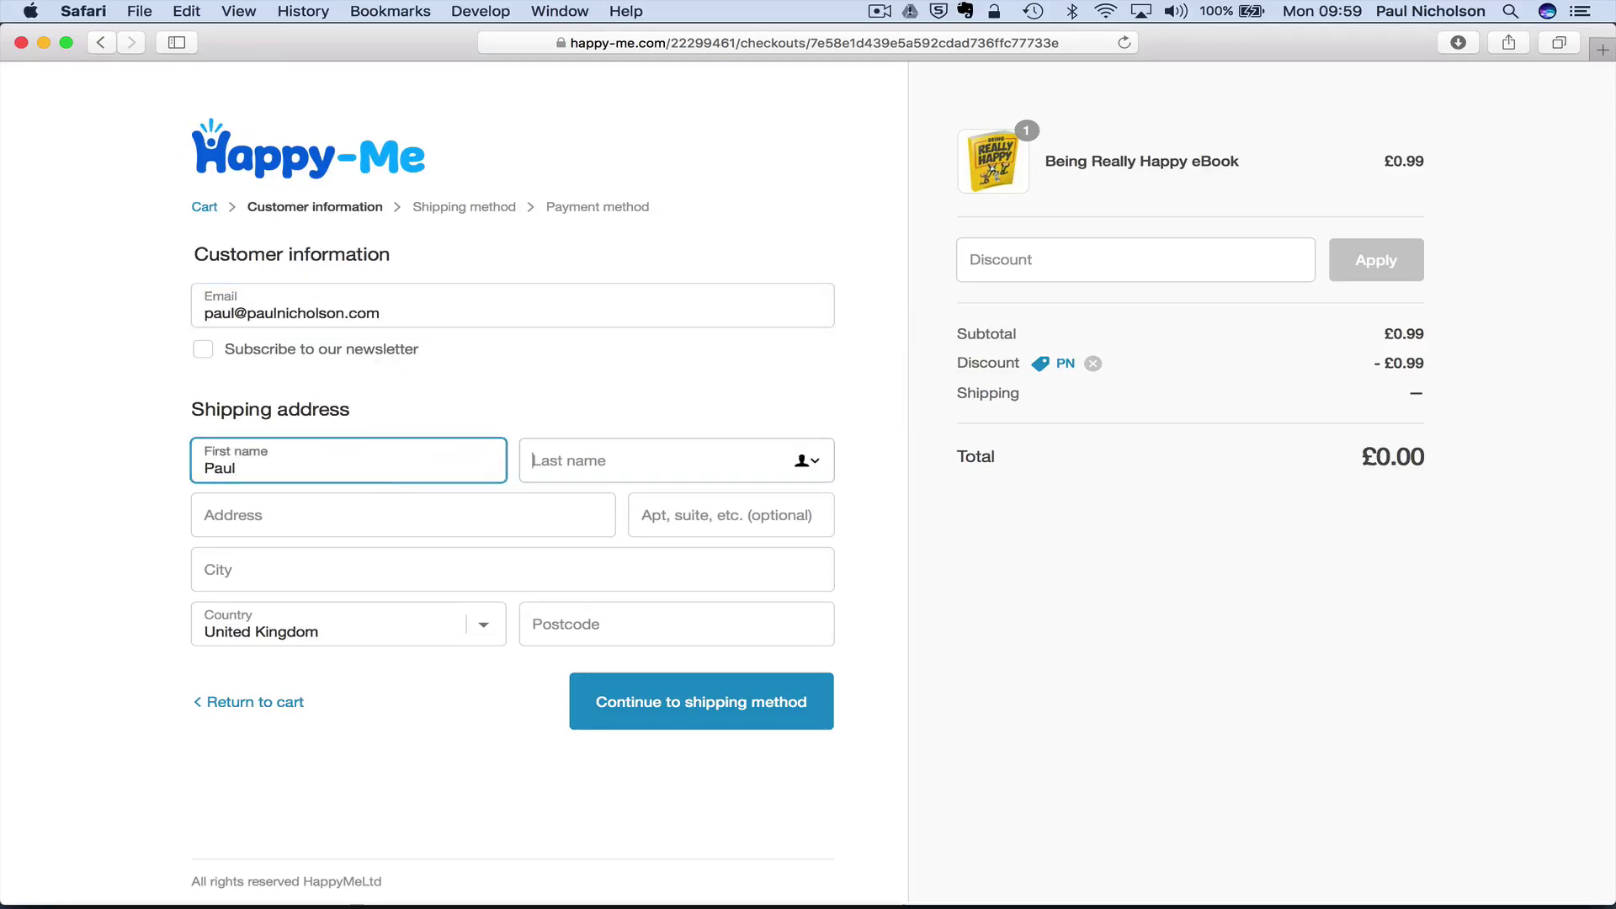
key("Tab")
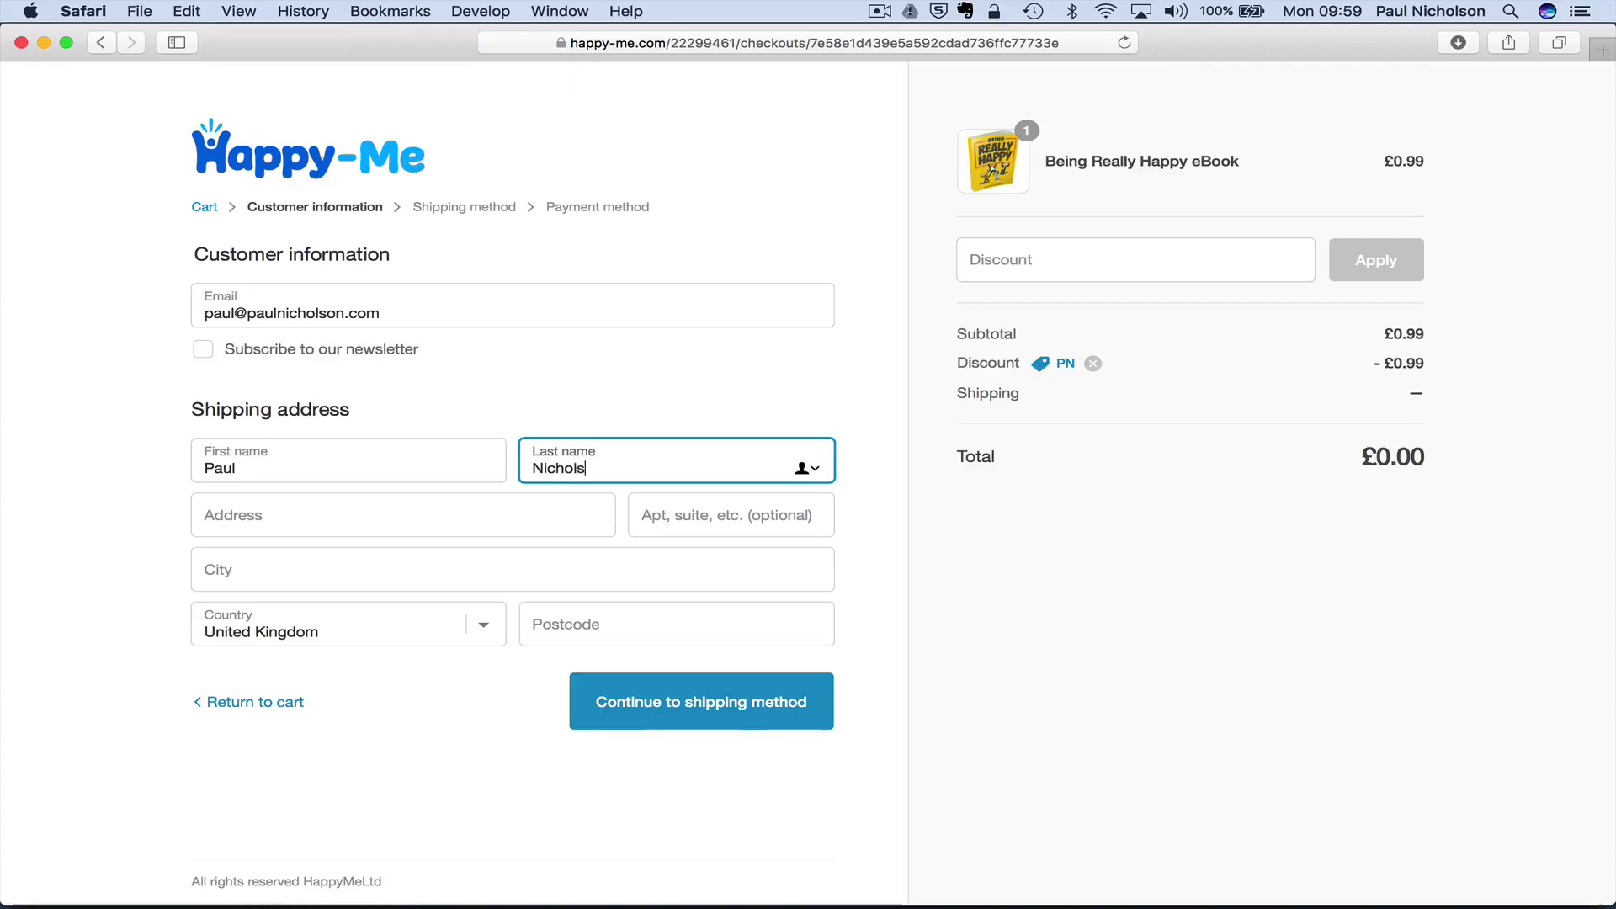
key("Tab")
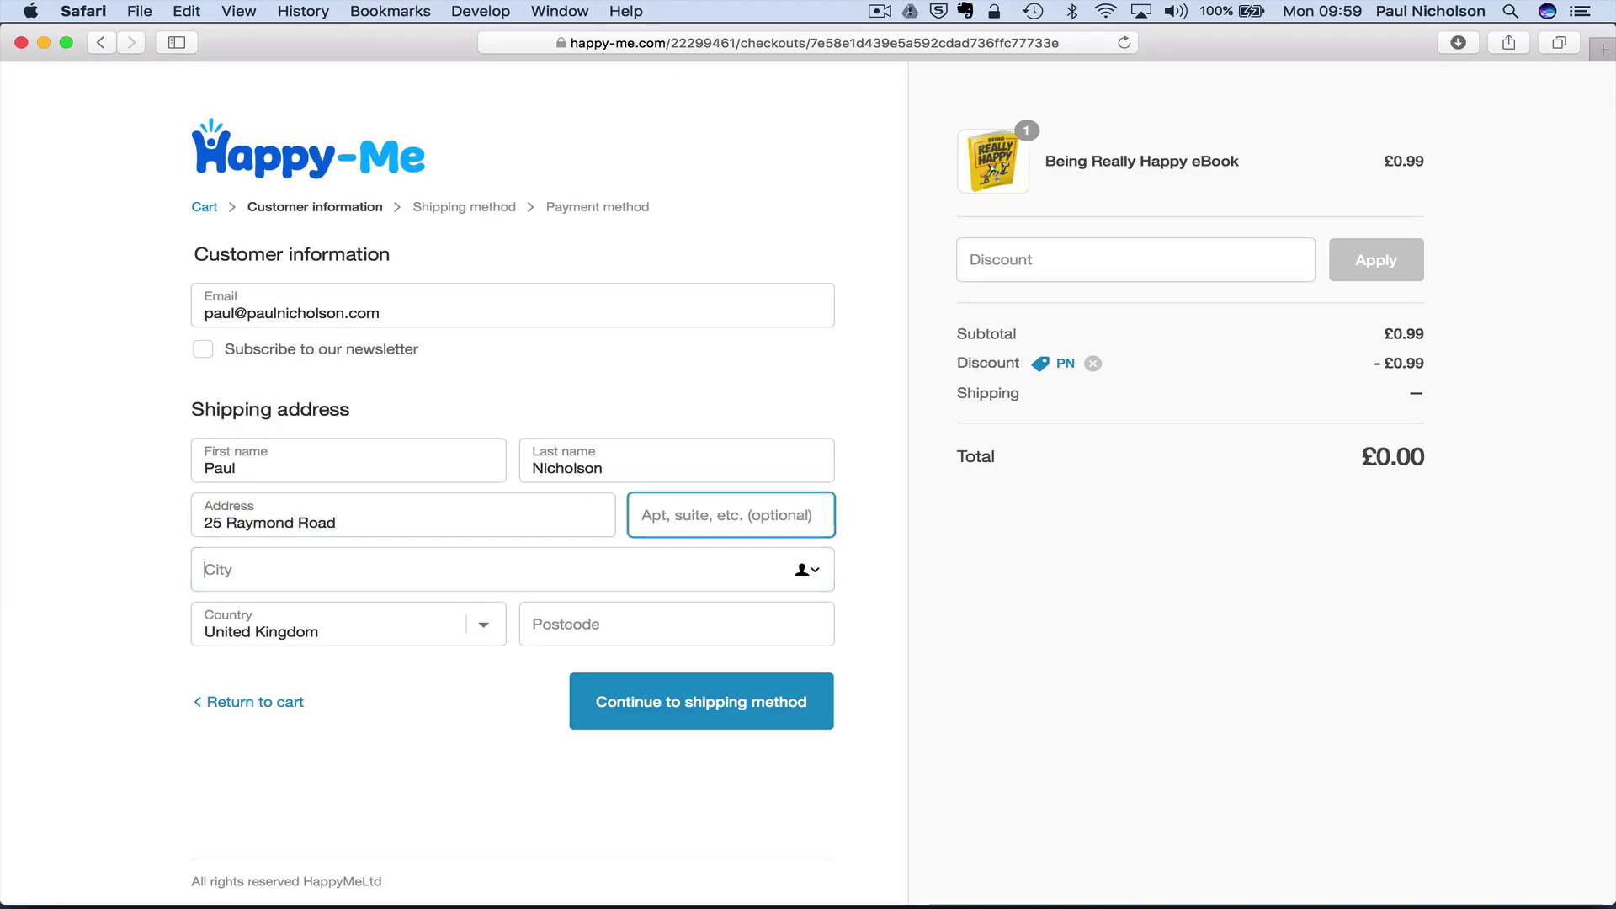
key("Tab")
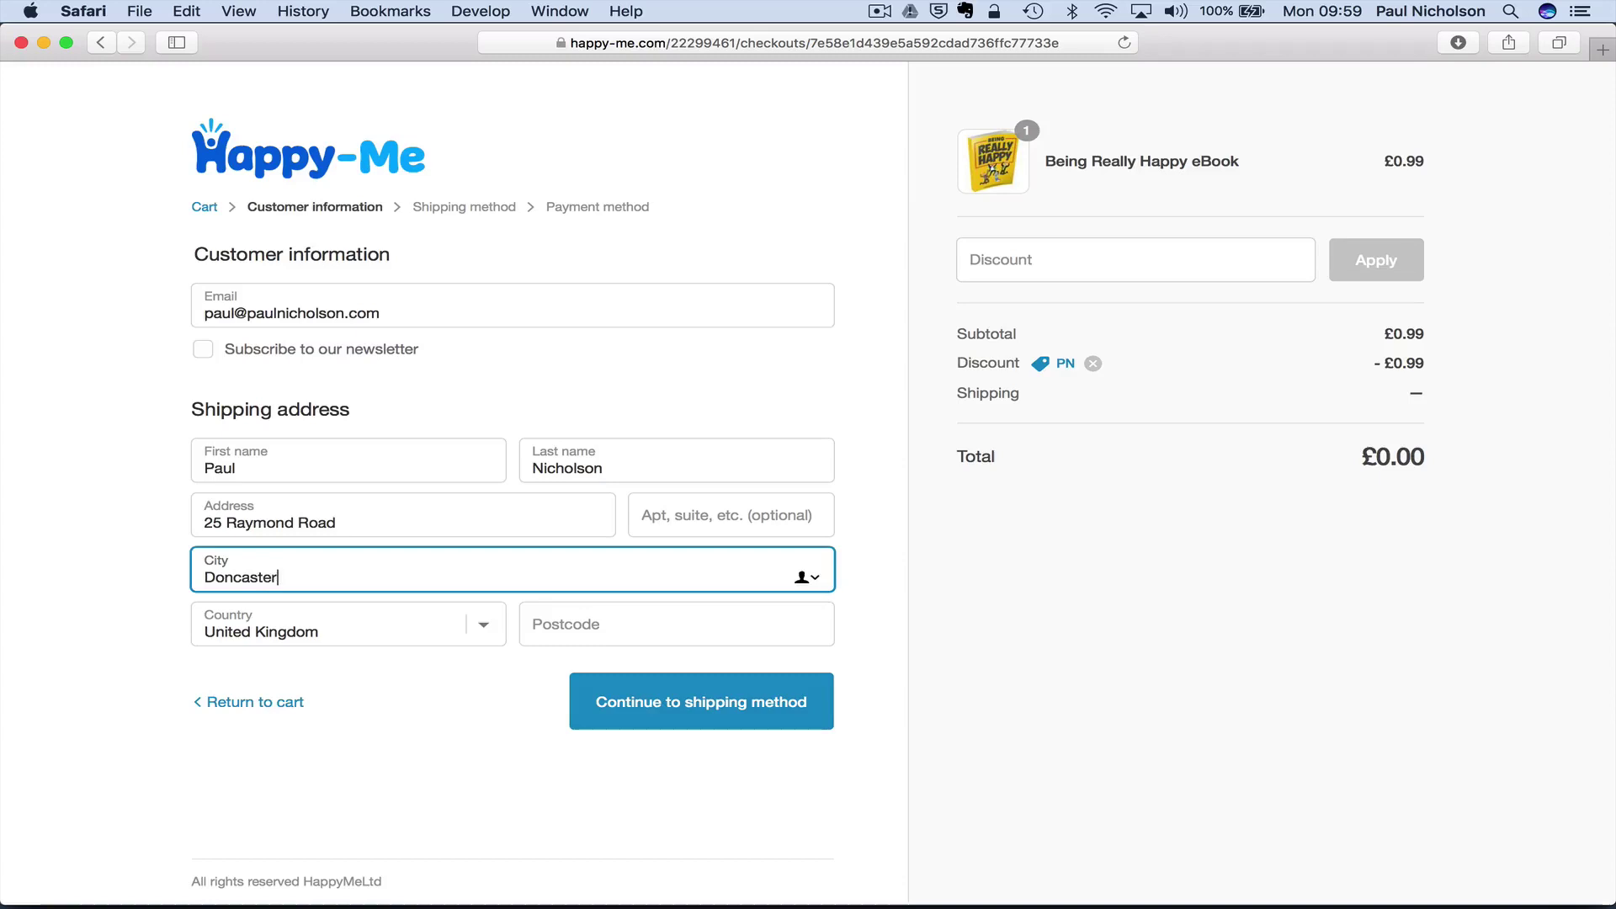
key("Tab")
key("Tab")
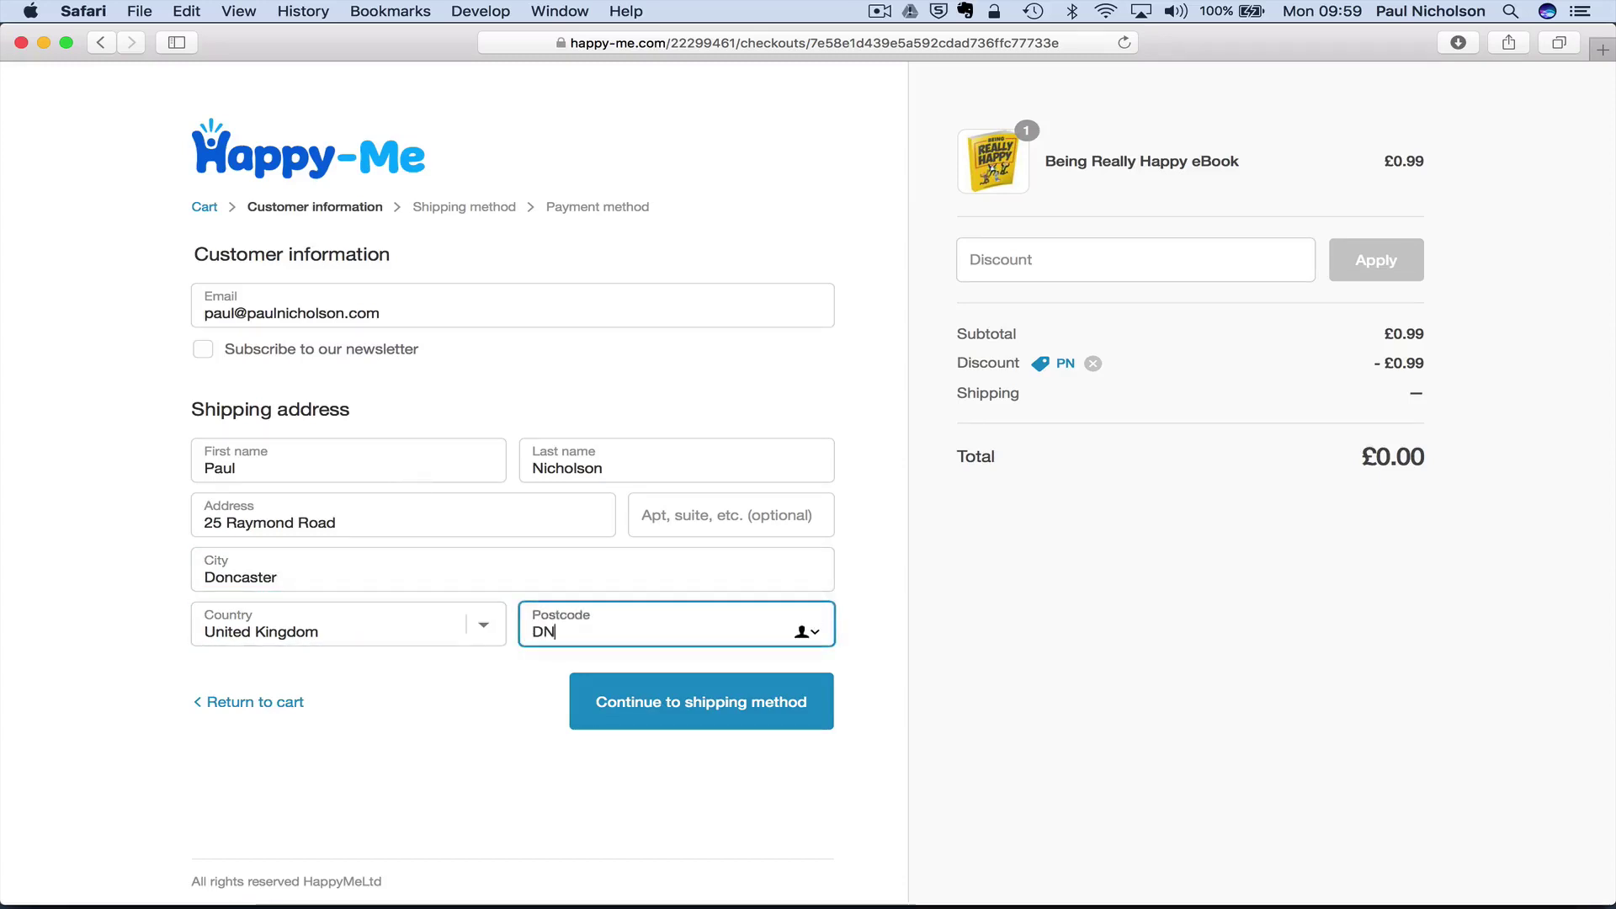
type("DN59PP")
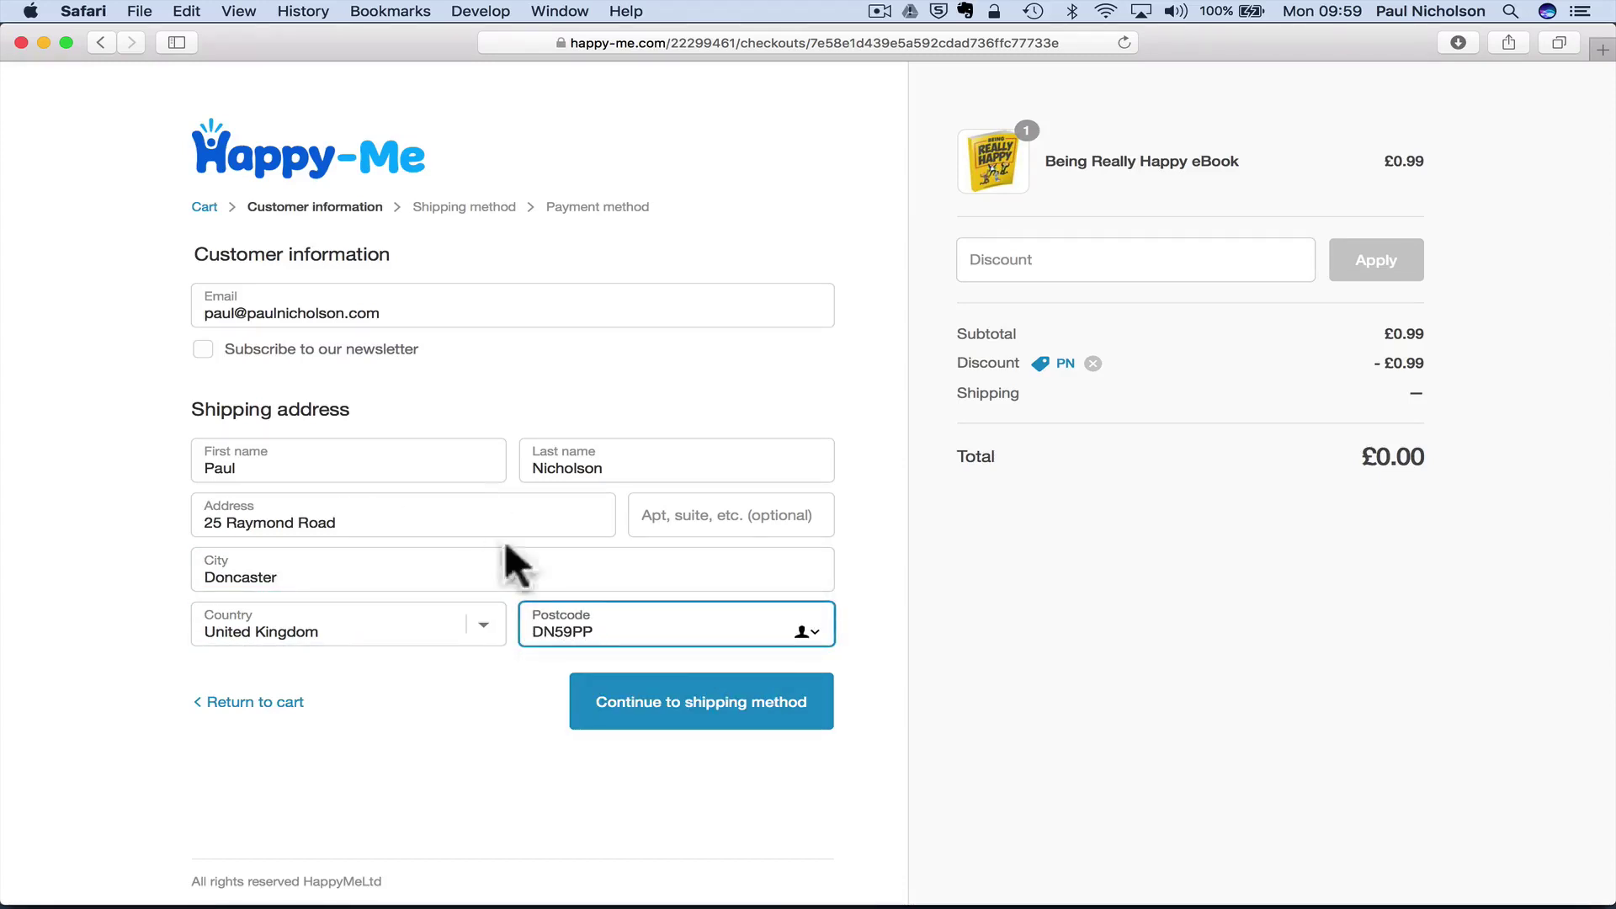
- Step the checkout to shipping method and back, then open the eBook's product editor in Chrome
left_click(669, 686)
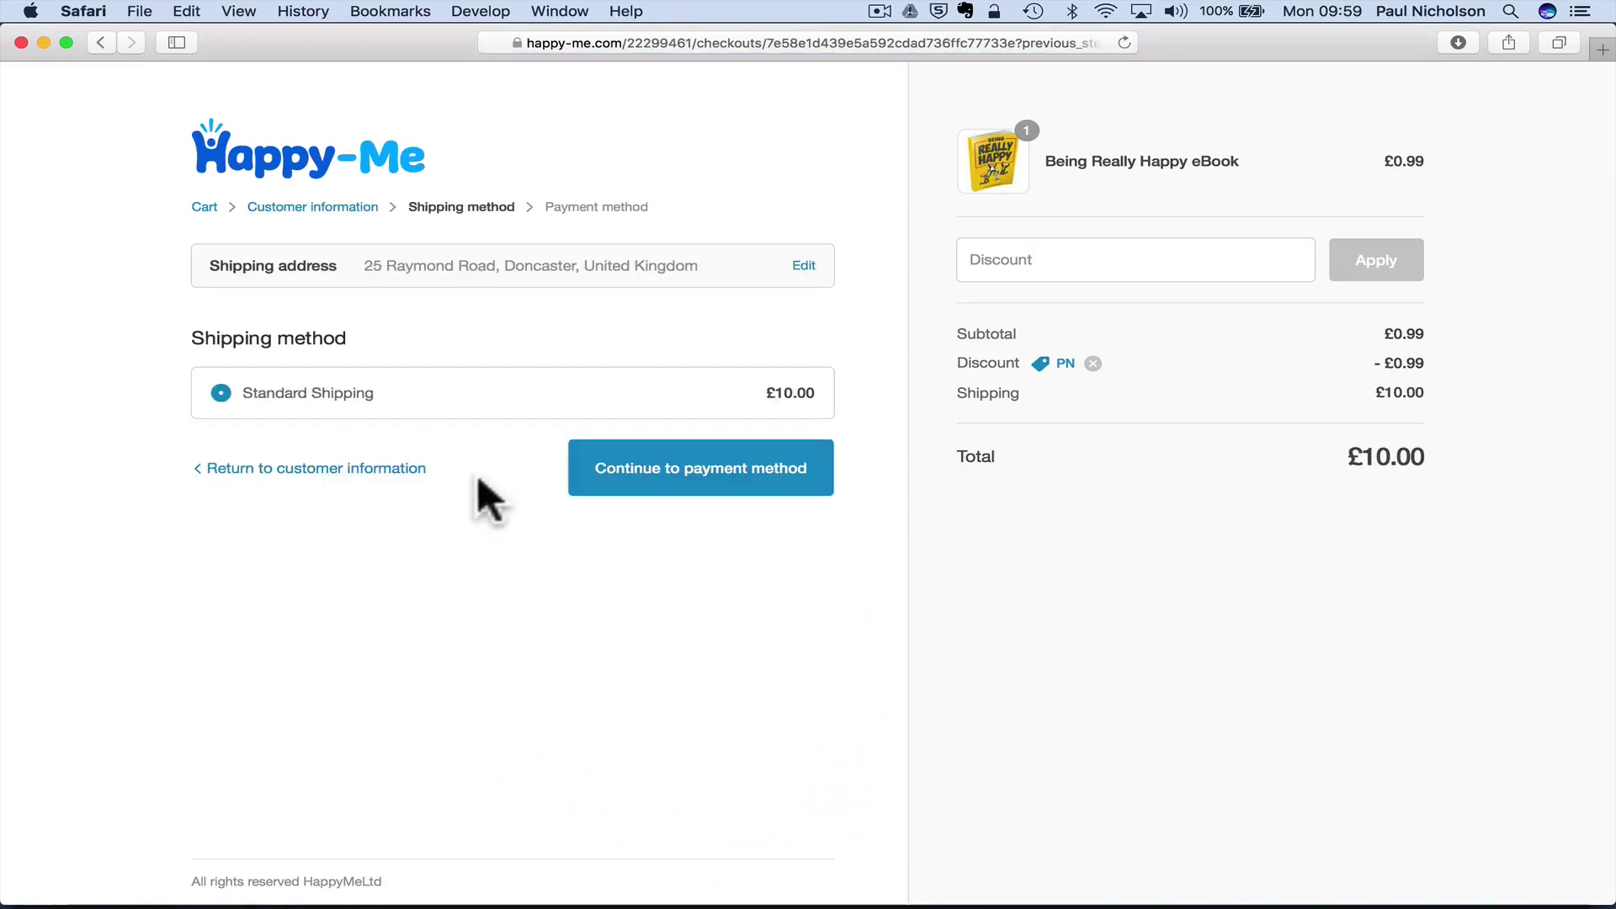
left_click(362, 473)
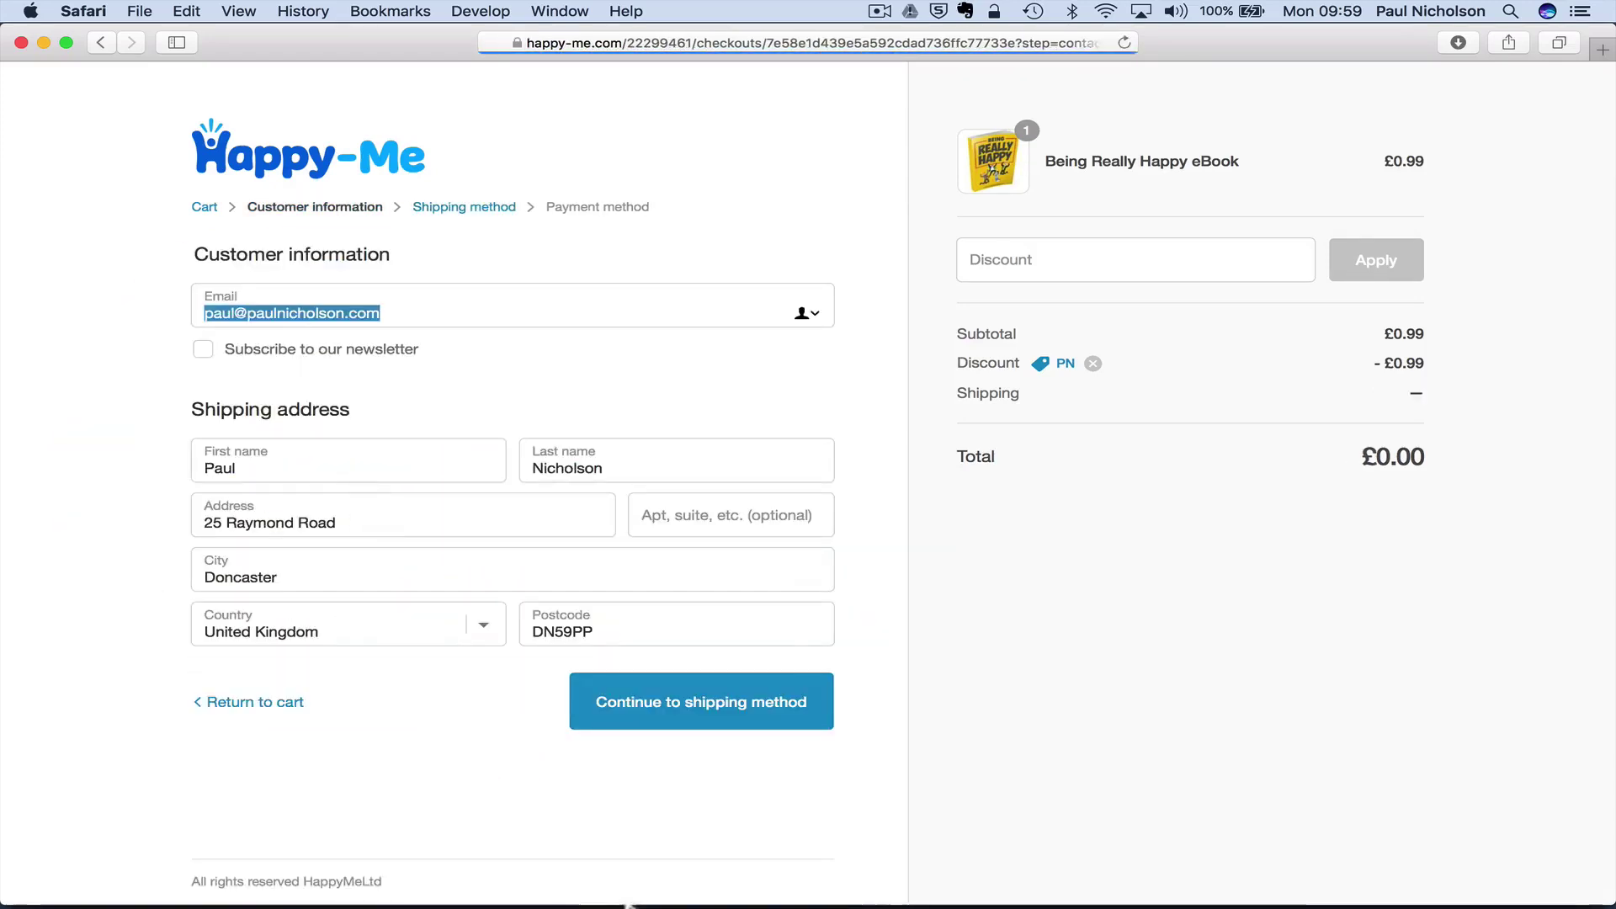
mouse_move(894, 905)
left_click(391, 879)
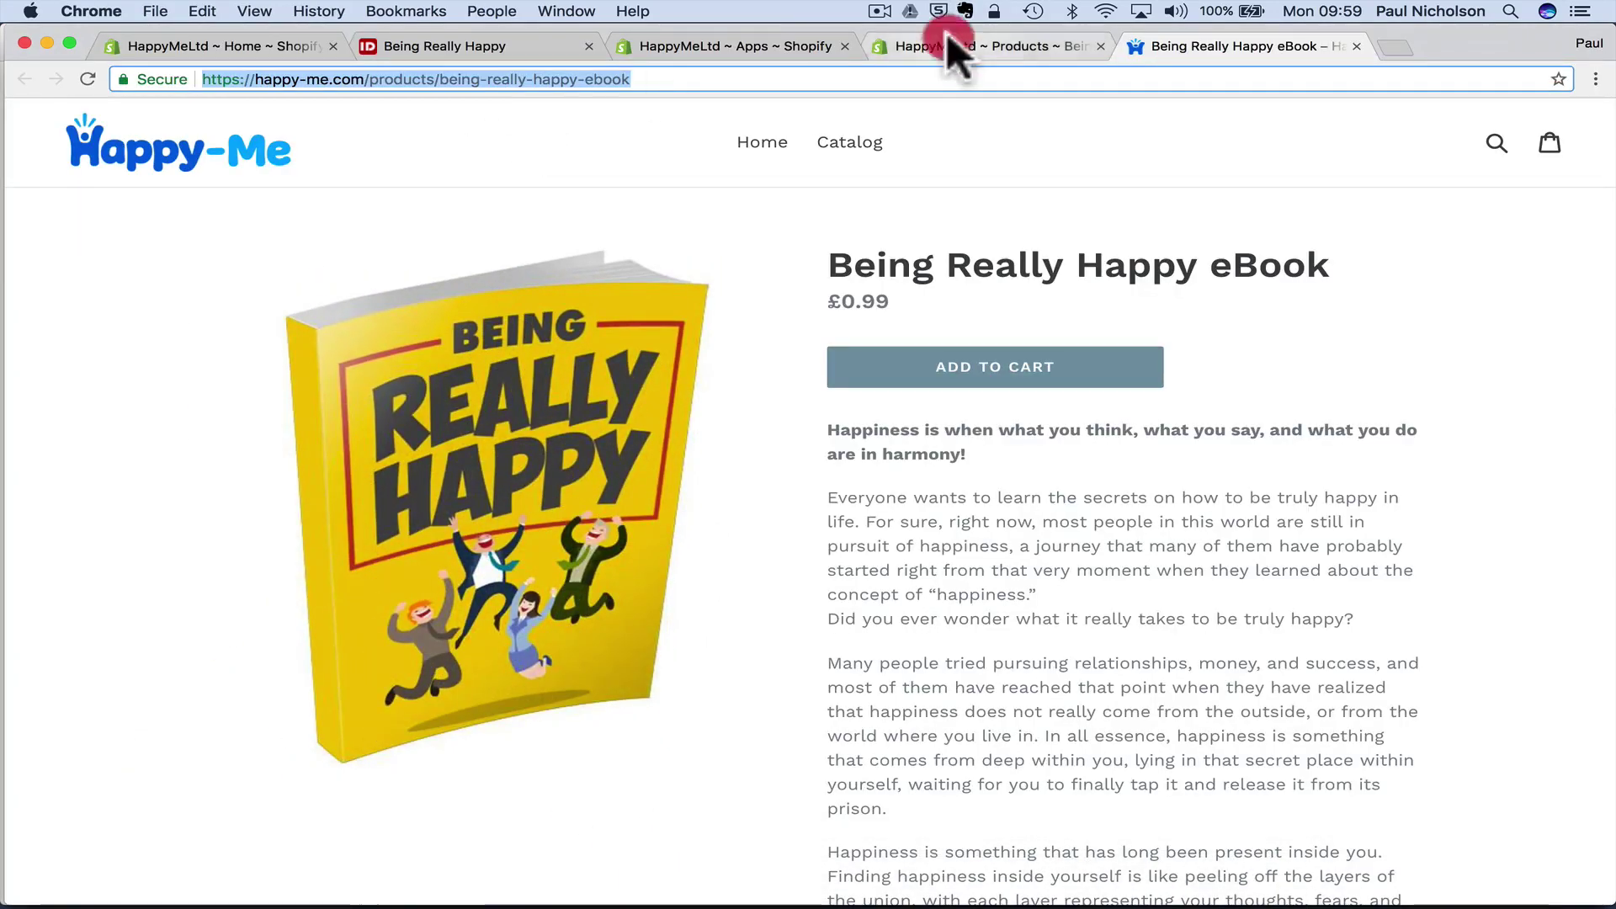
left_click(946, 34)
scroll(599, 384, "down", 10)
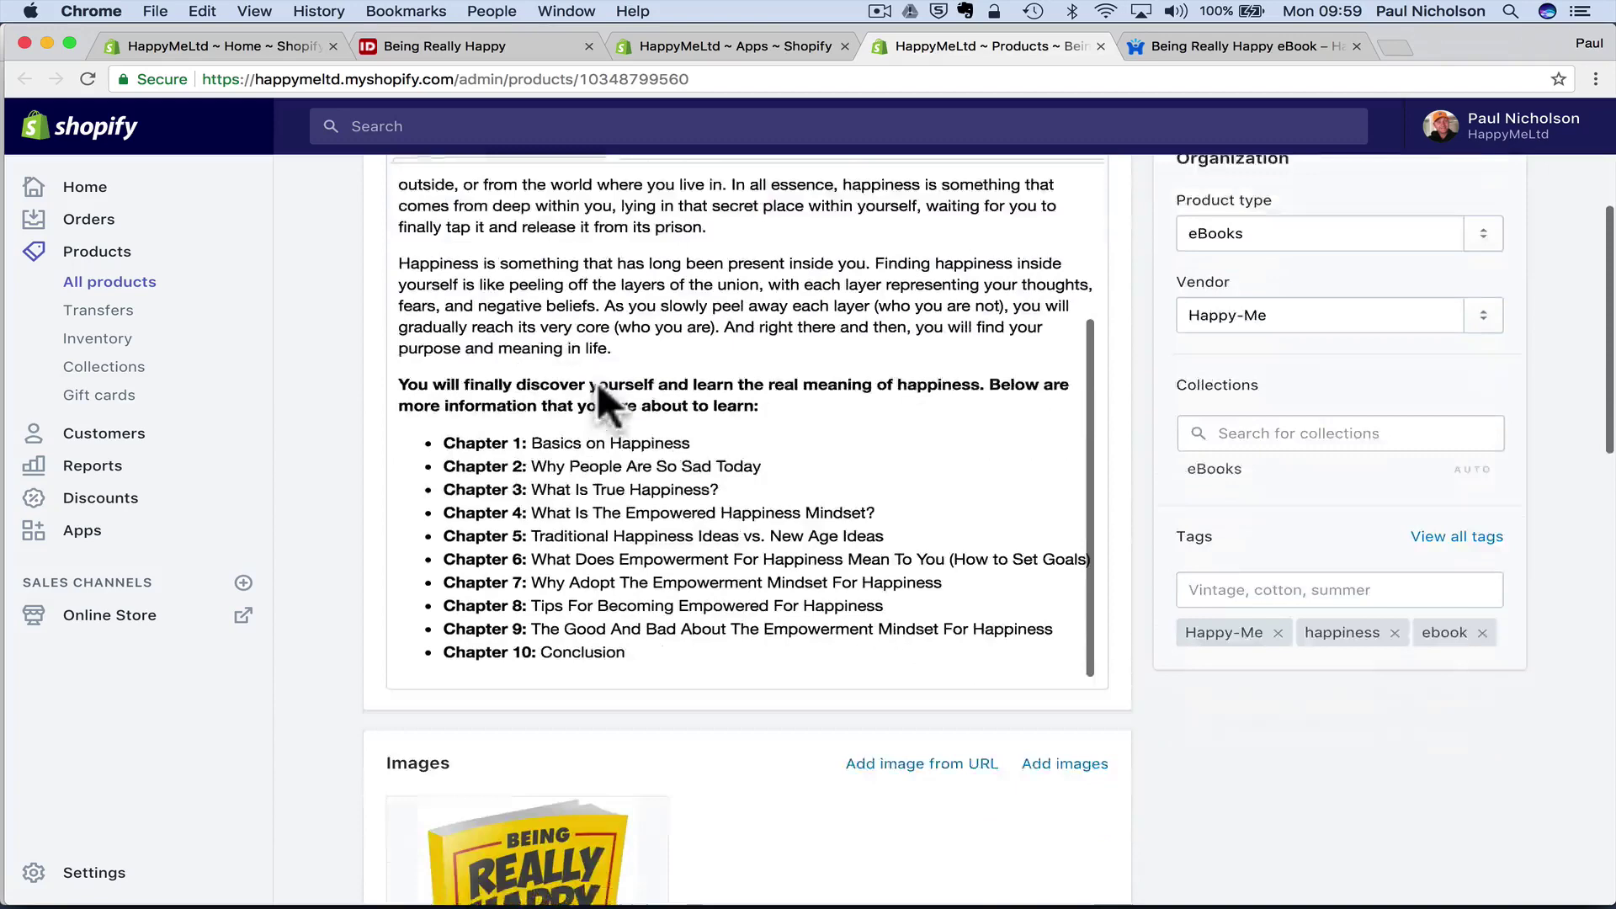
scroll(599, 387, "down", 10)
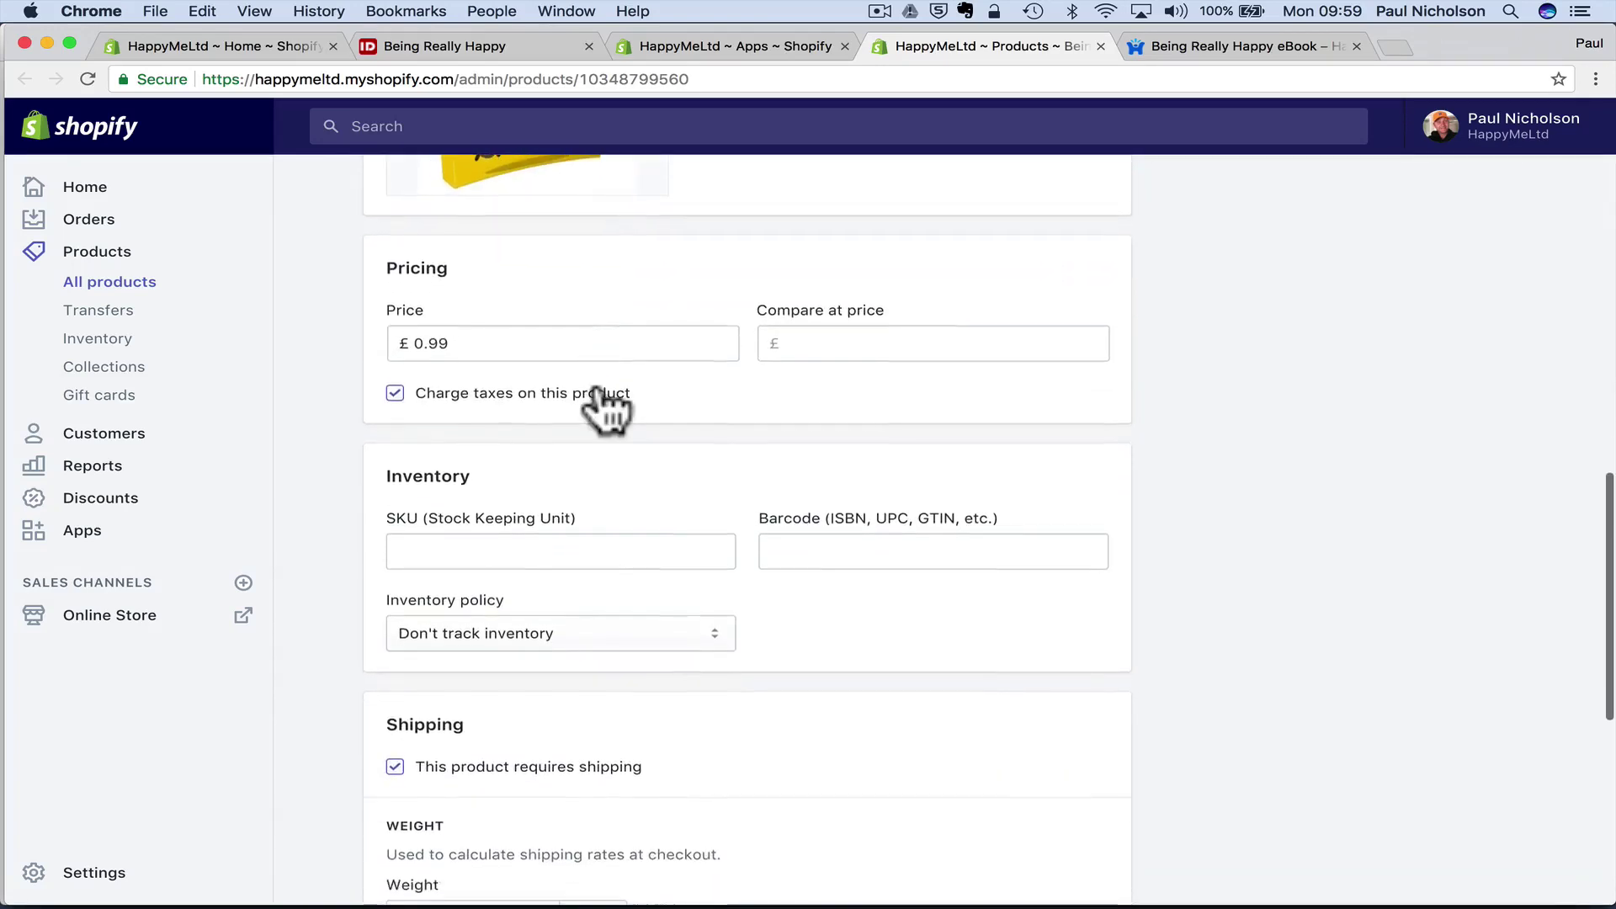
scroll(606, 409, "down", 2)
- Untick 'This product requires shipping', save the eBook, and return to the Safari checkout
left_click(395, 707)
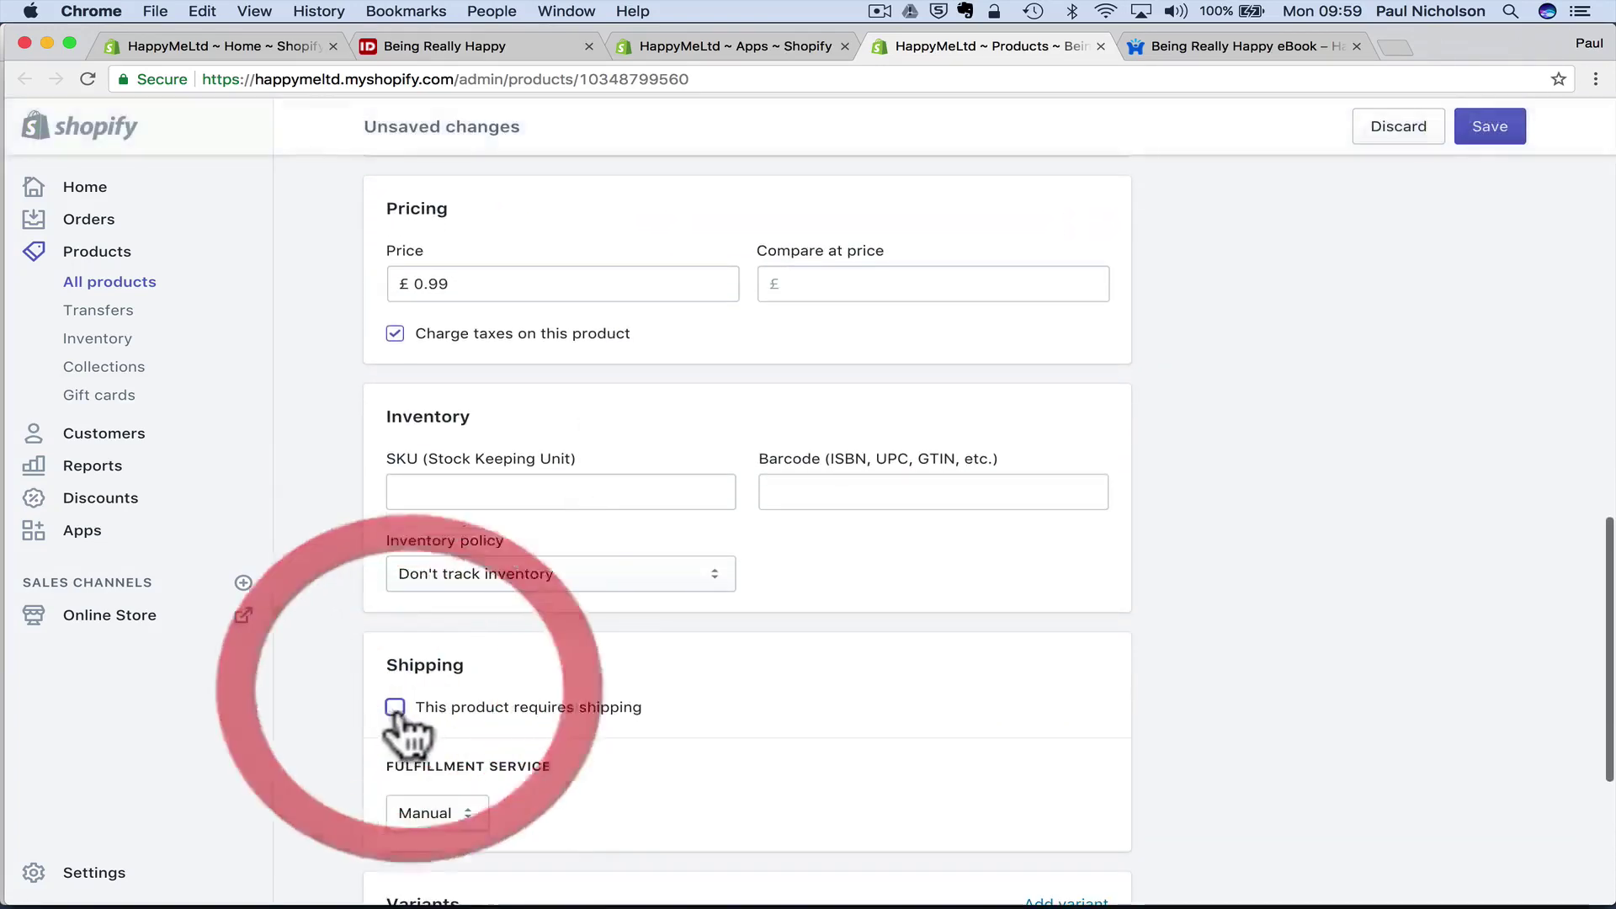
left_click(1488, 128)
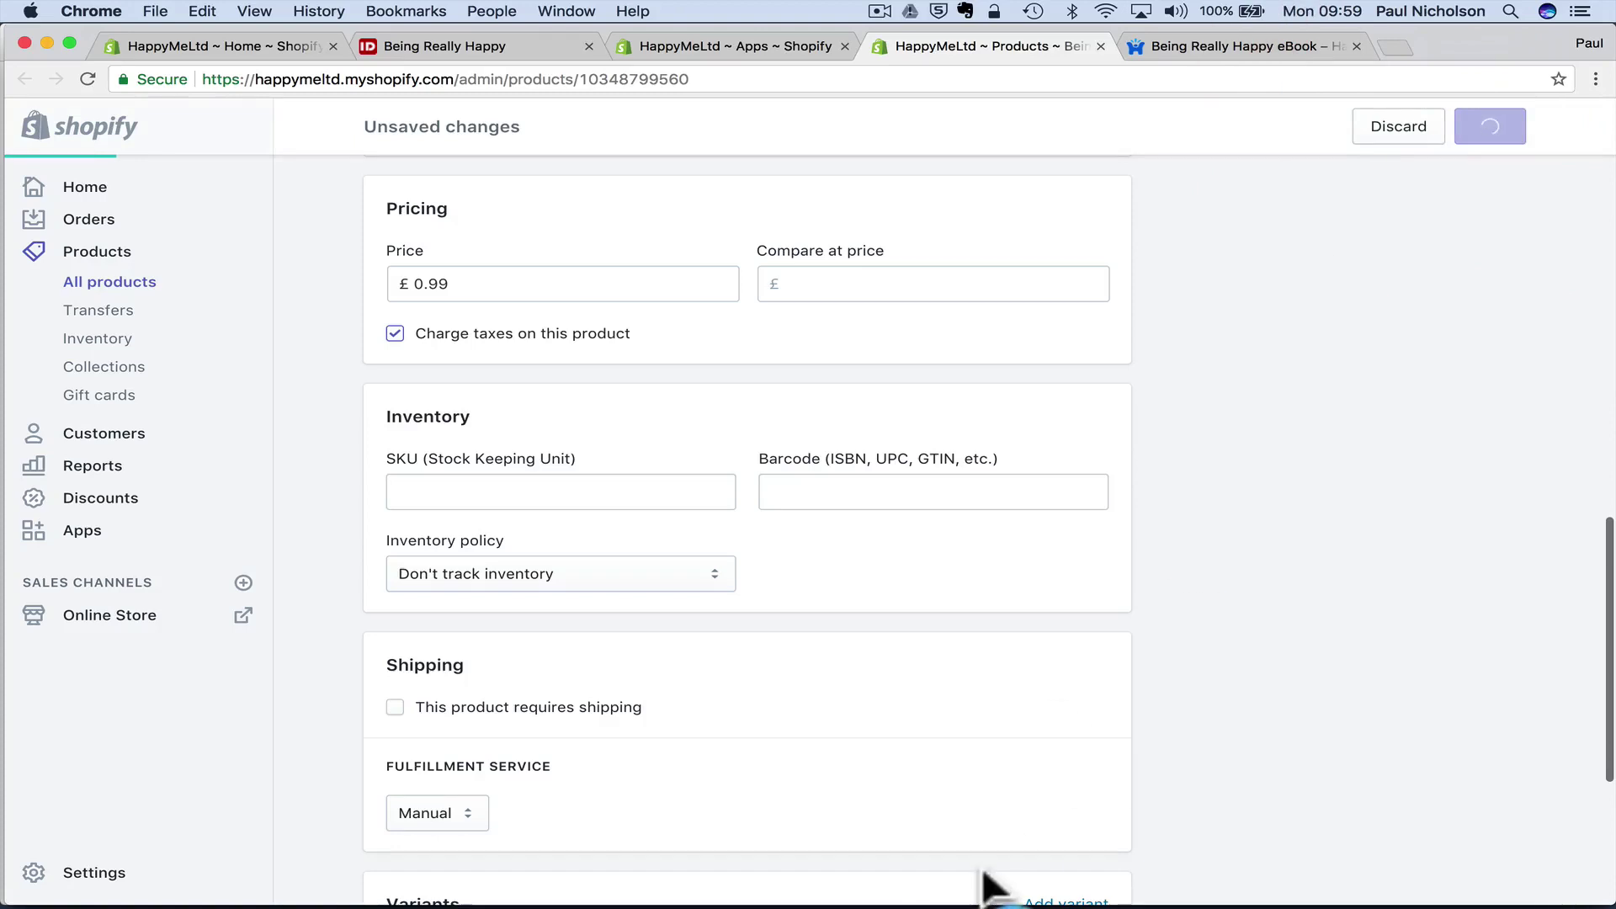
mouse_move(1037, 896)
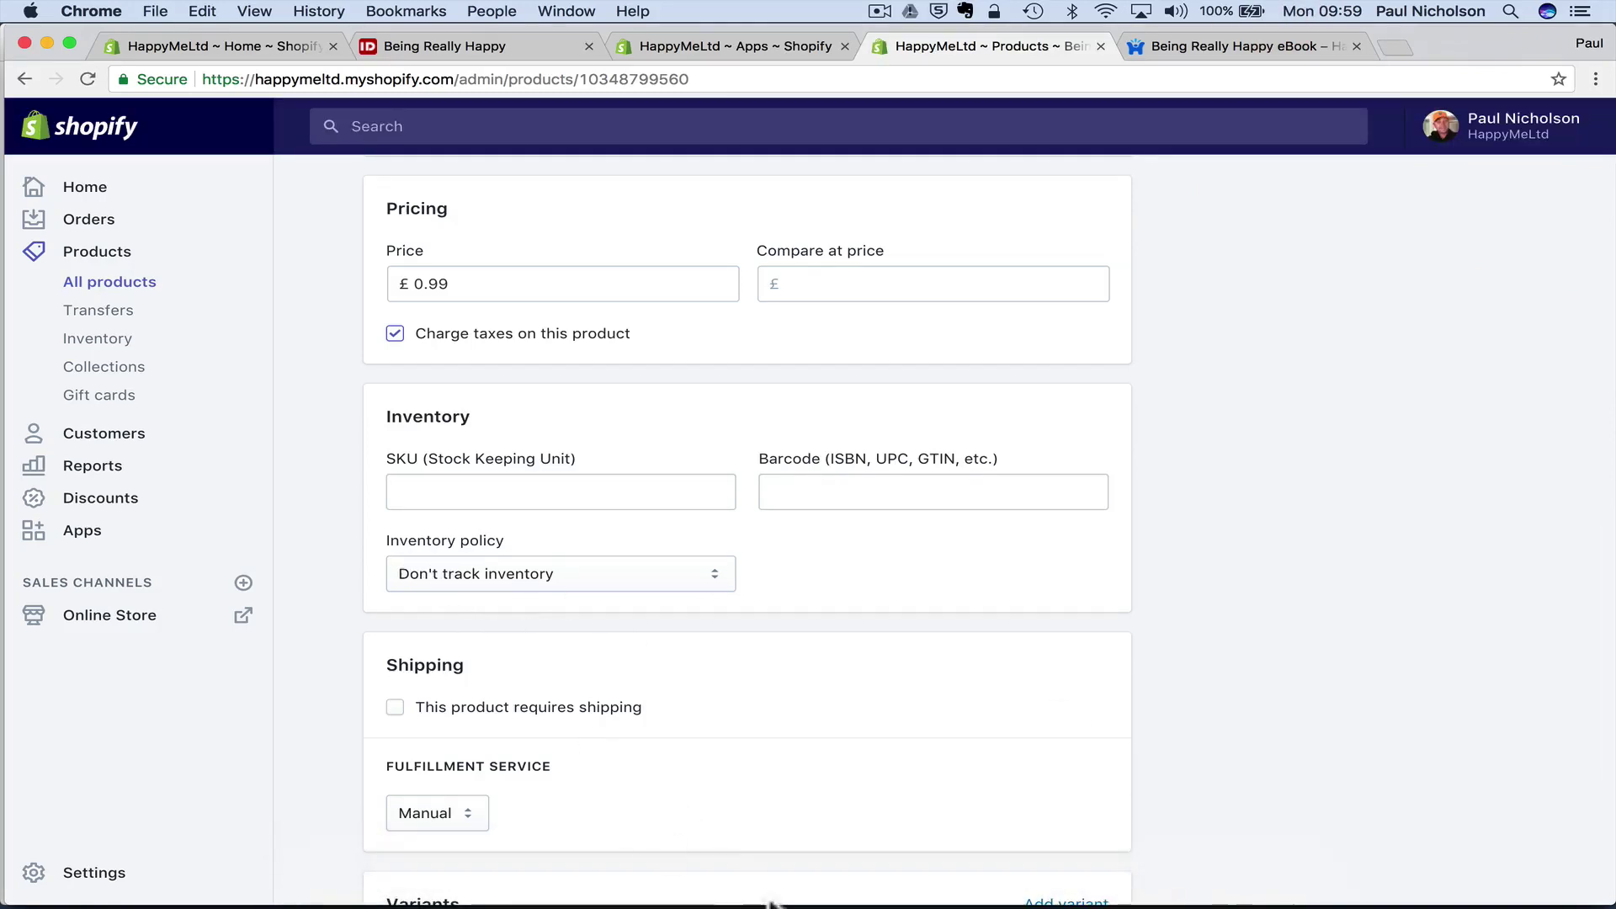
left_click(668, 876)
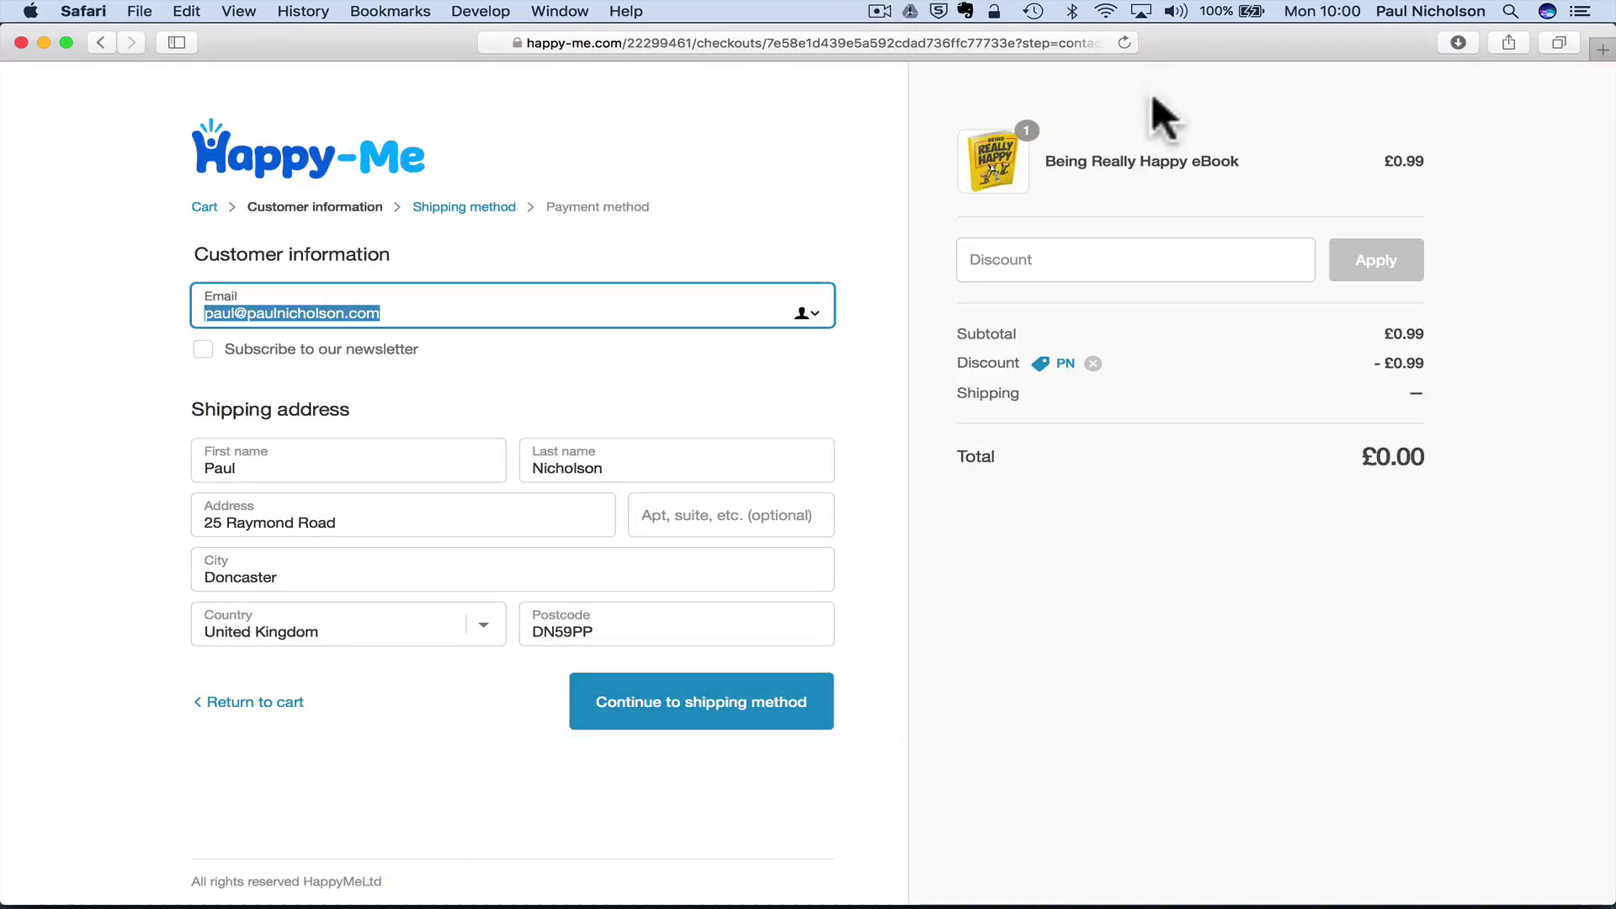
- Reload the checkout, go back to the cart and remove the eBook
left_click(1124, 42)
left_click(279, 694)
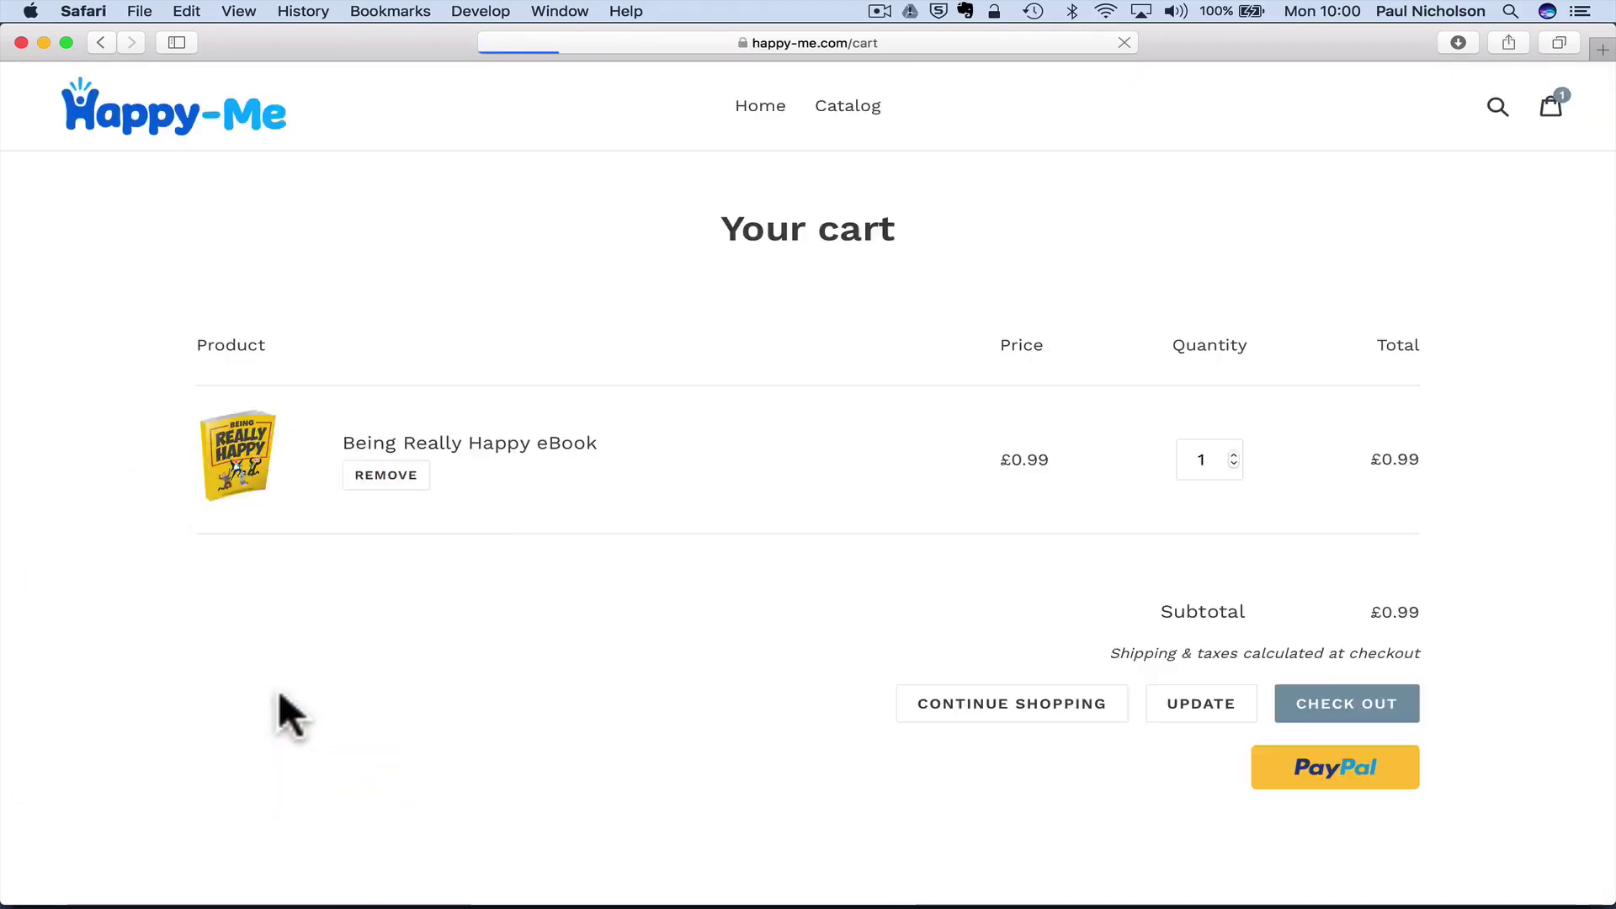
left_click(379, 476)
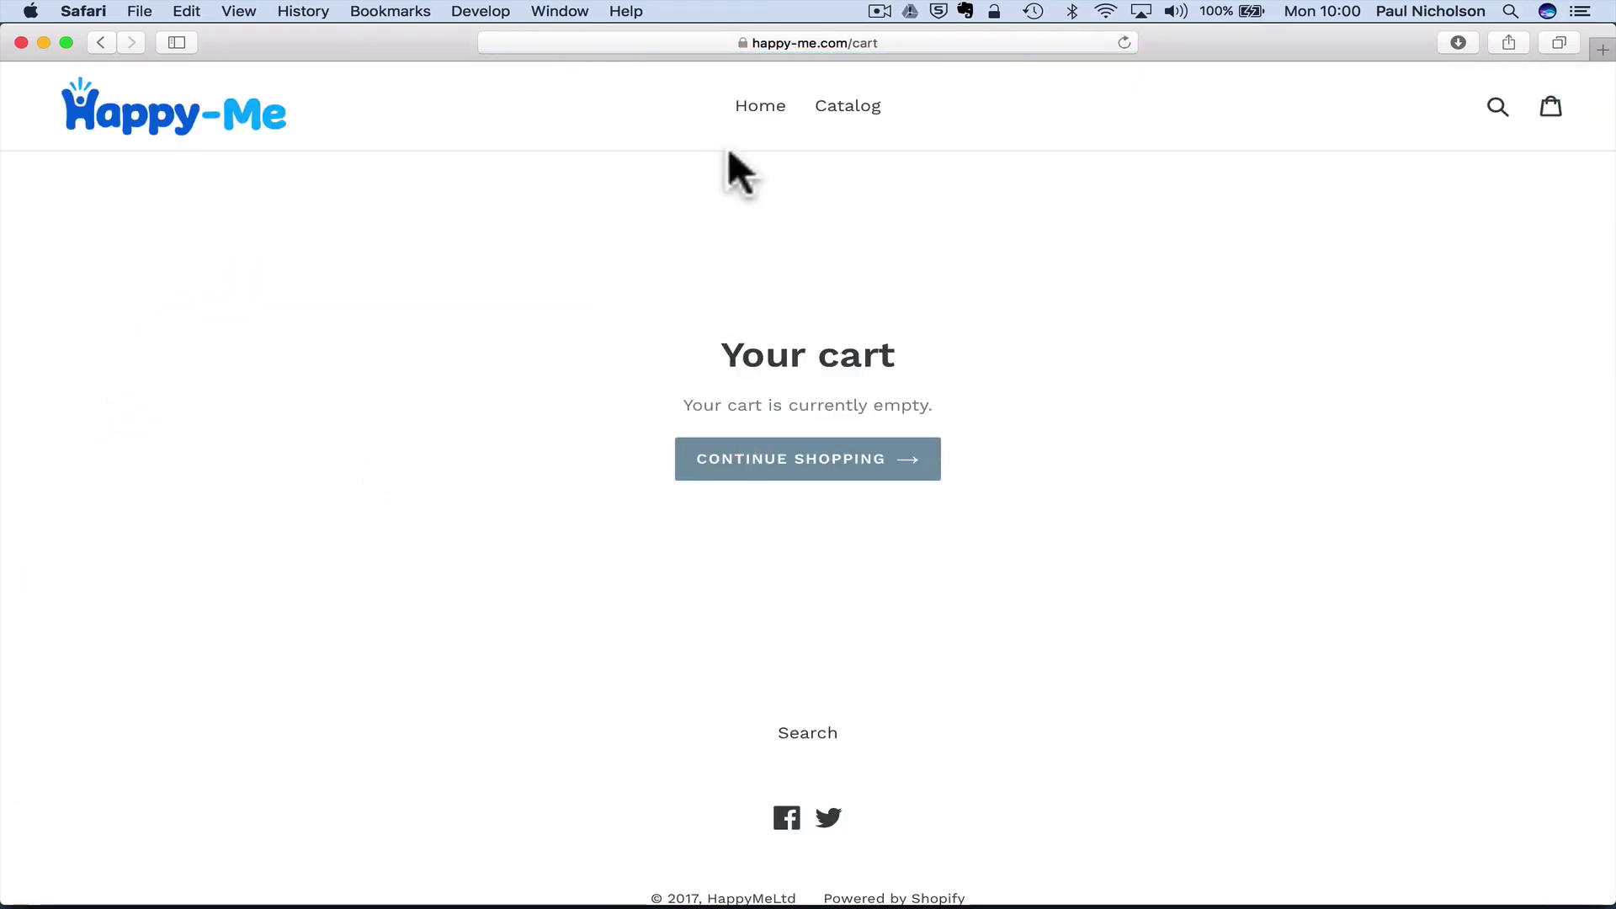
- Re-add the Being Really Happy eBook from the catalog and restart checkout, reaching the free payment step
left_click(851, 118)
left_click(380, 519)
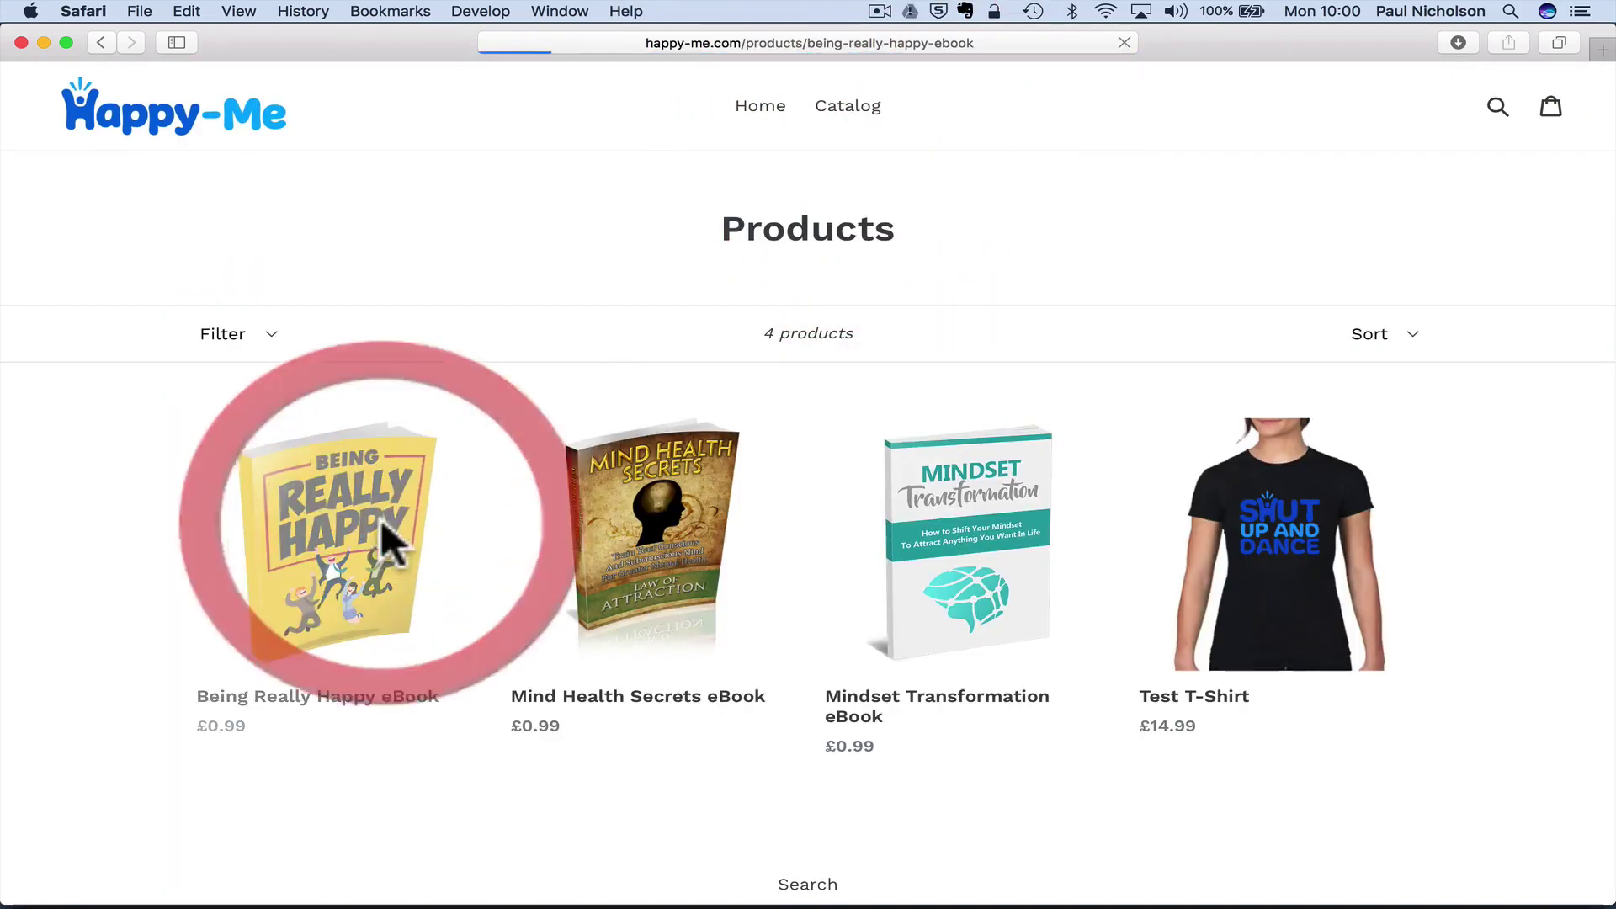
left_click(1030, 335)
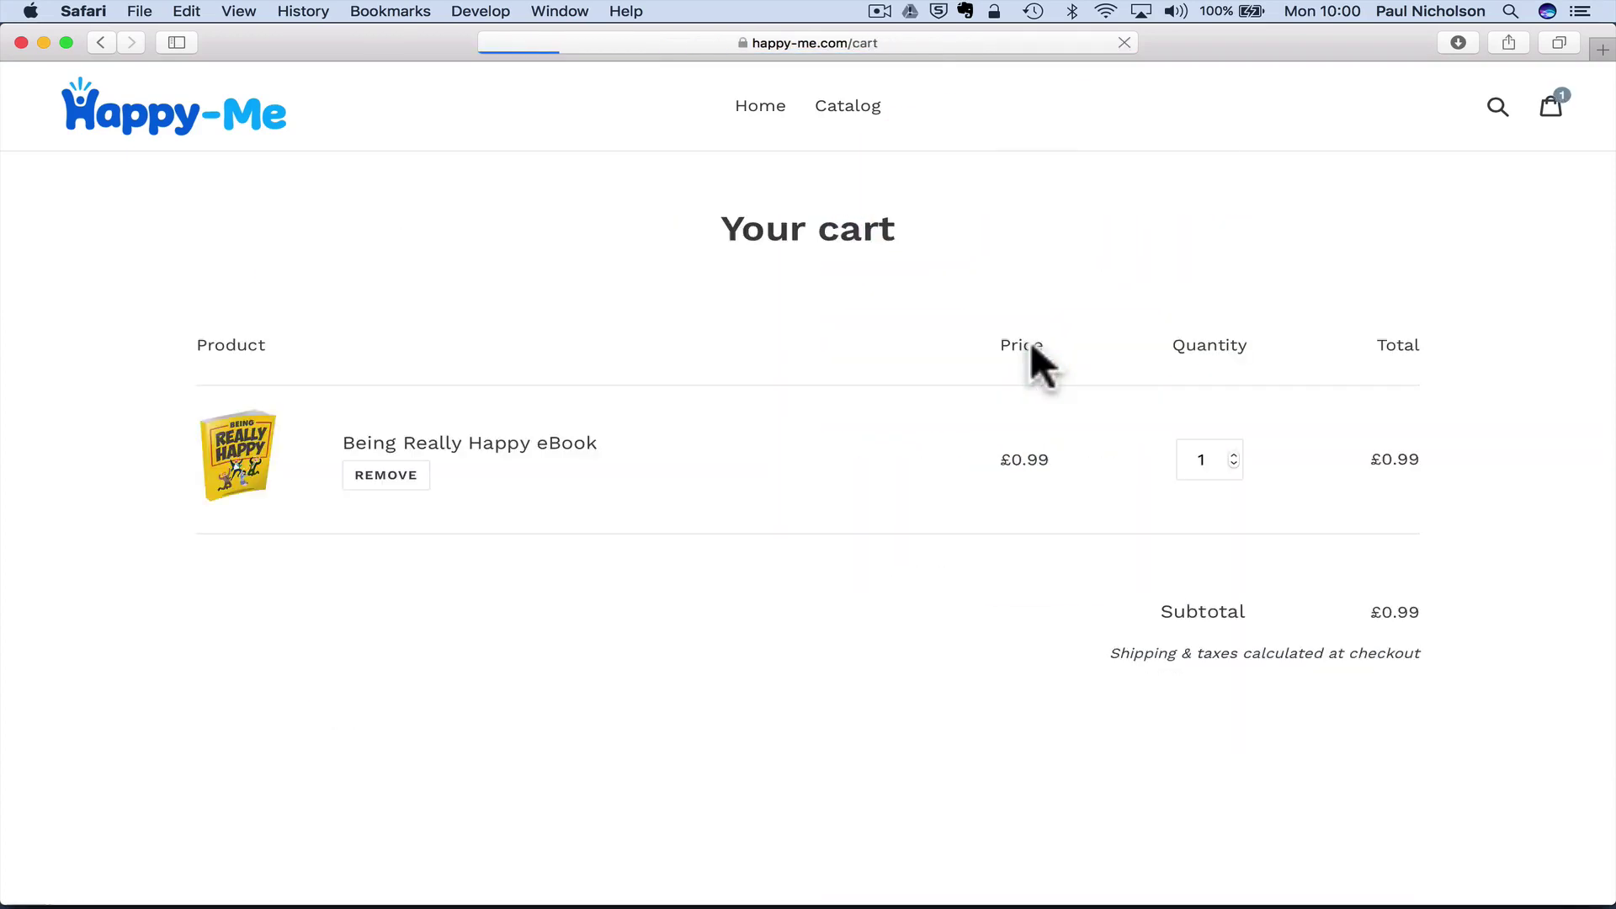
left_click(1352, 707)
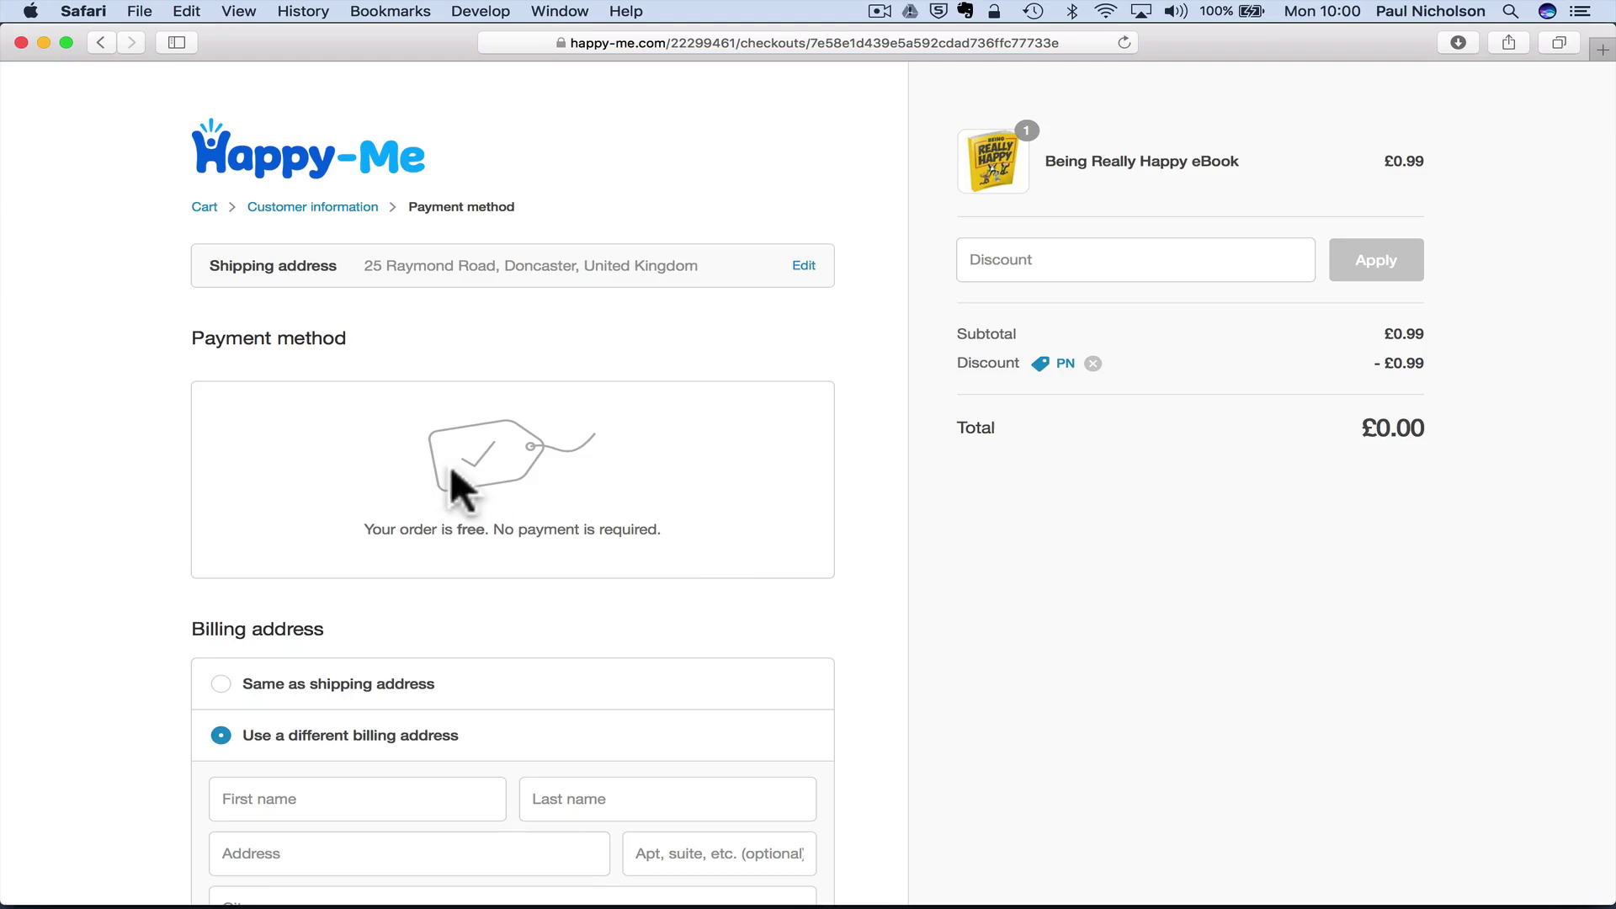
scroll(371, 340, "down", 1)
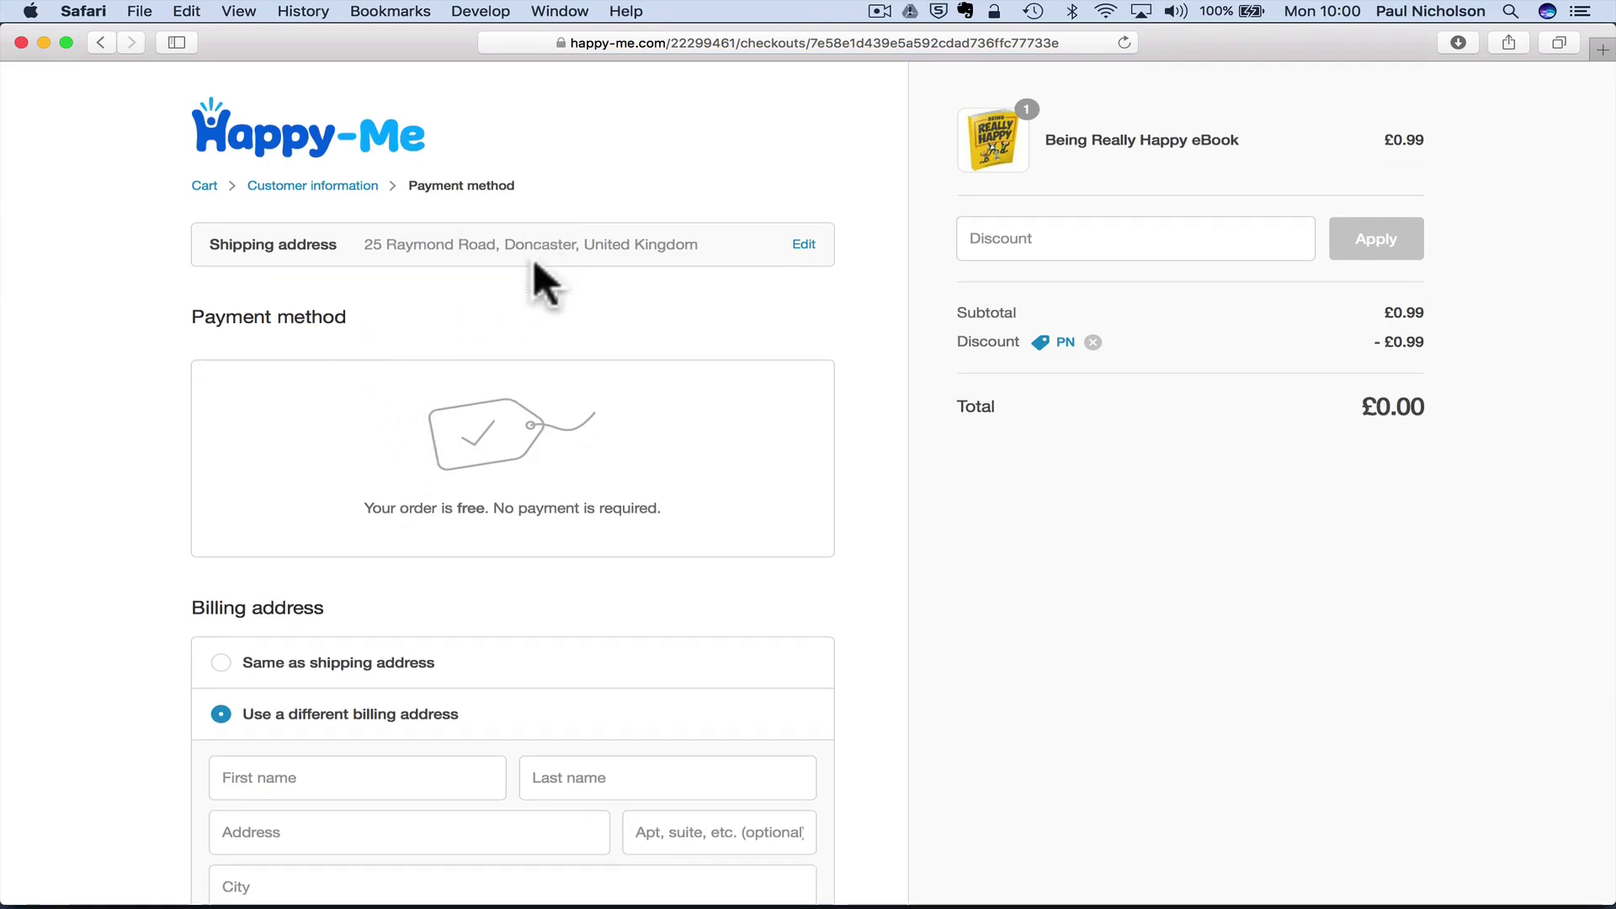
scroll(721, 318, "down", 5)
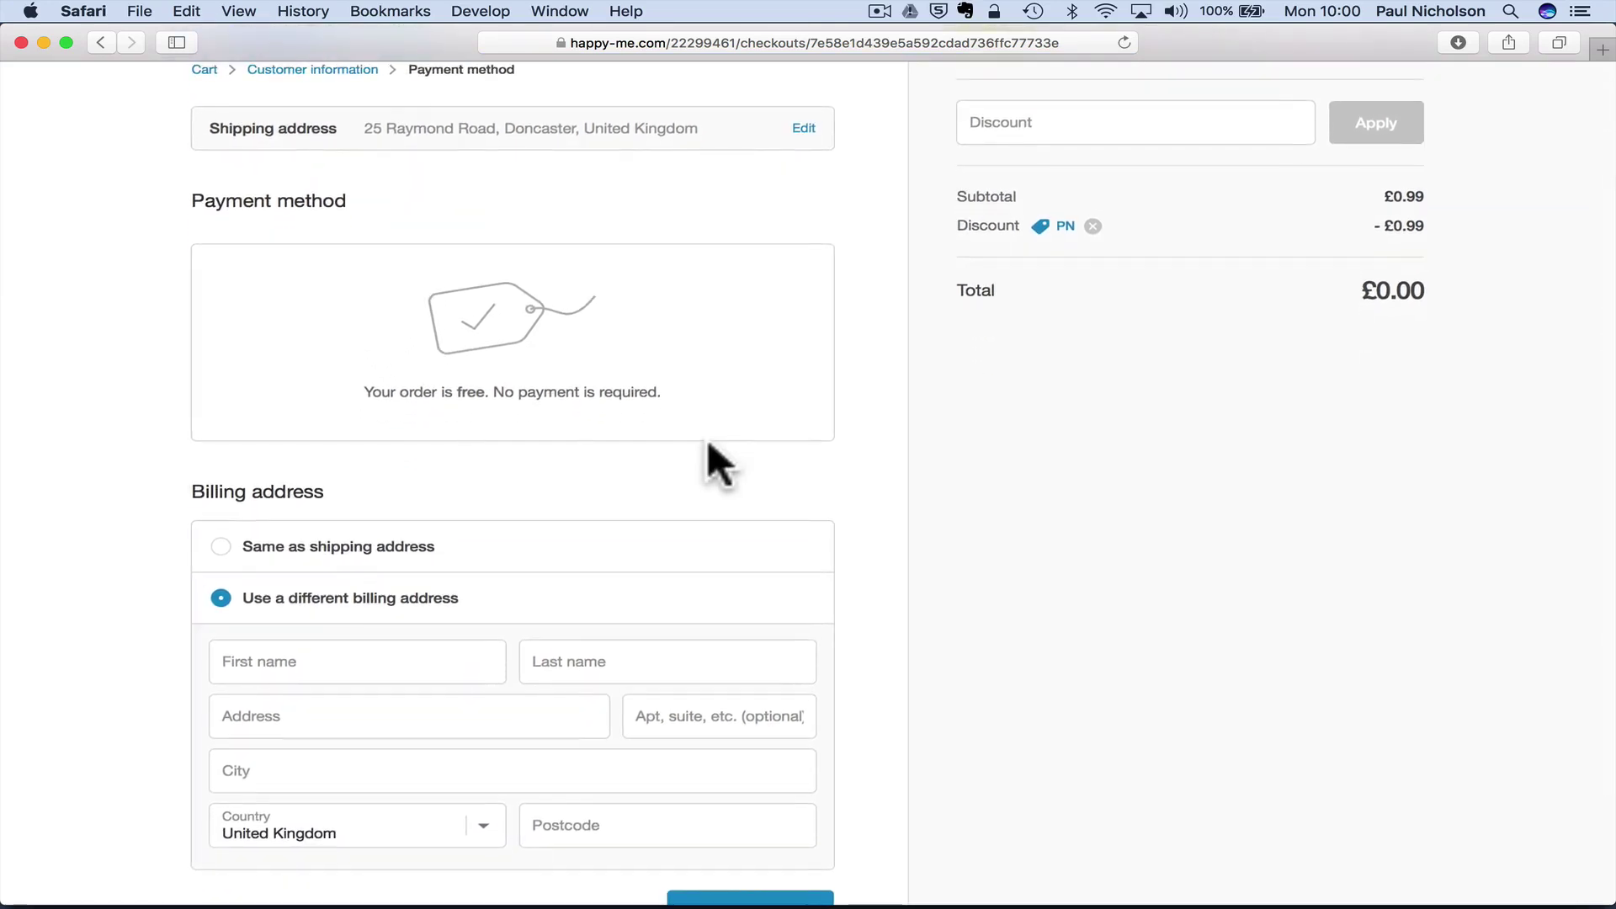
scroll(589, 458, "up", 5)
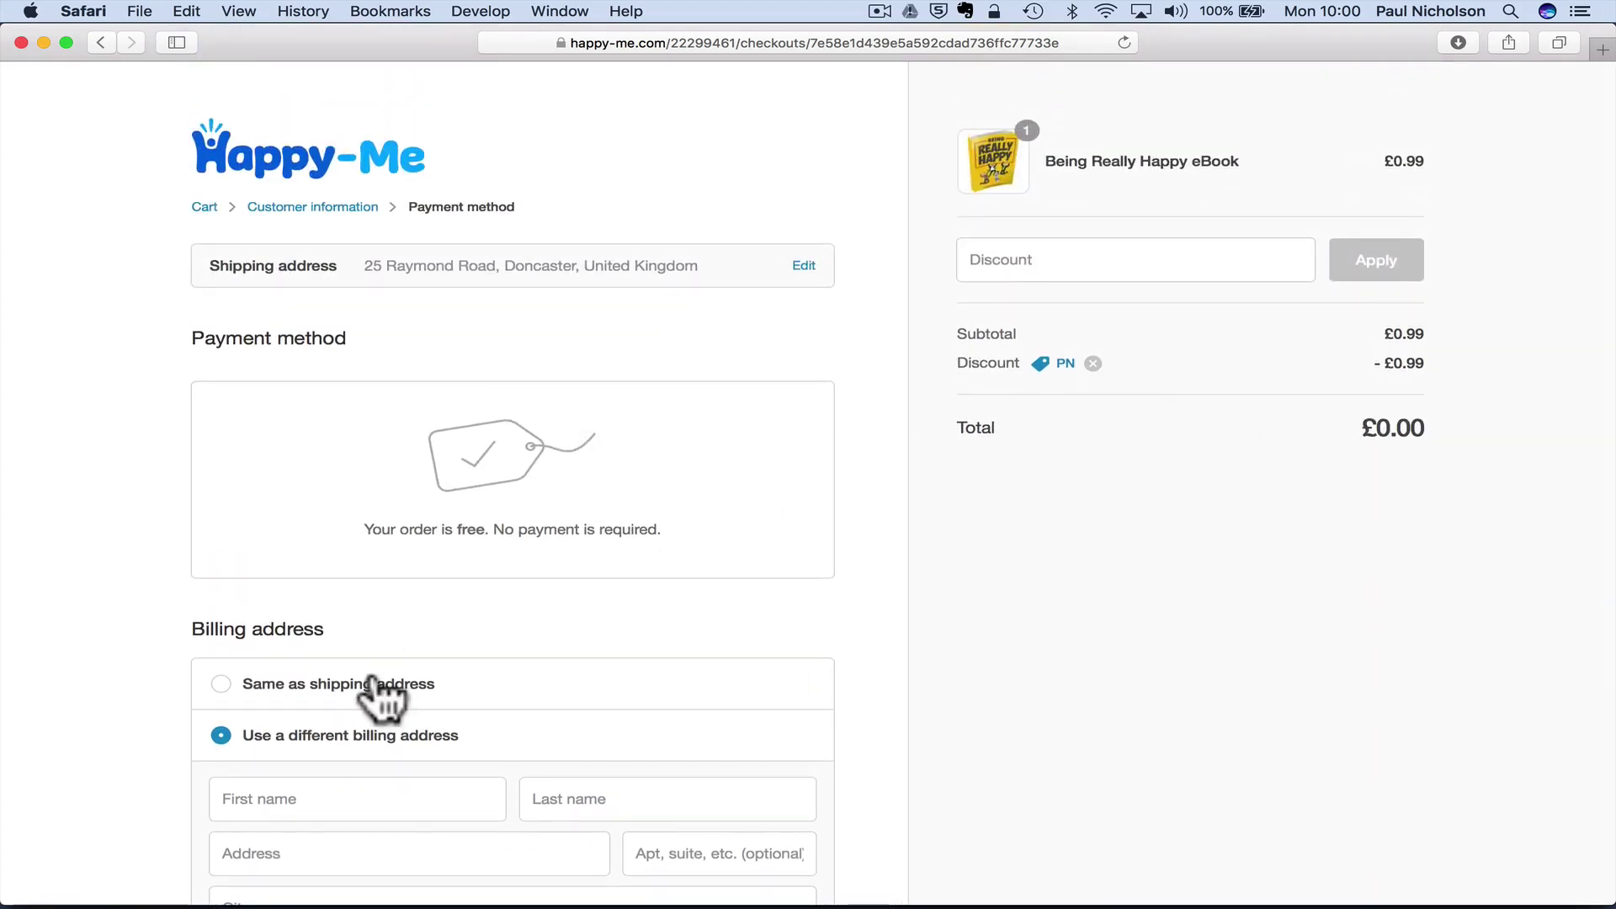
scroll(299, 691, "down", 1)
scroll(305, 703, "up", 1)
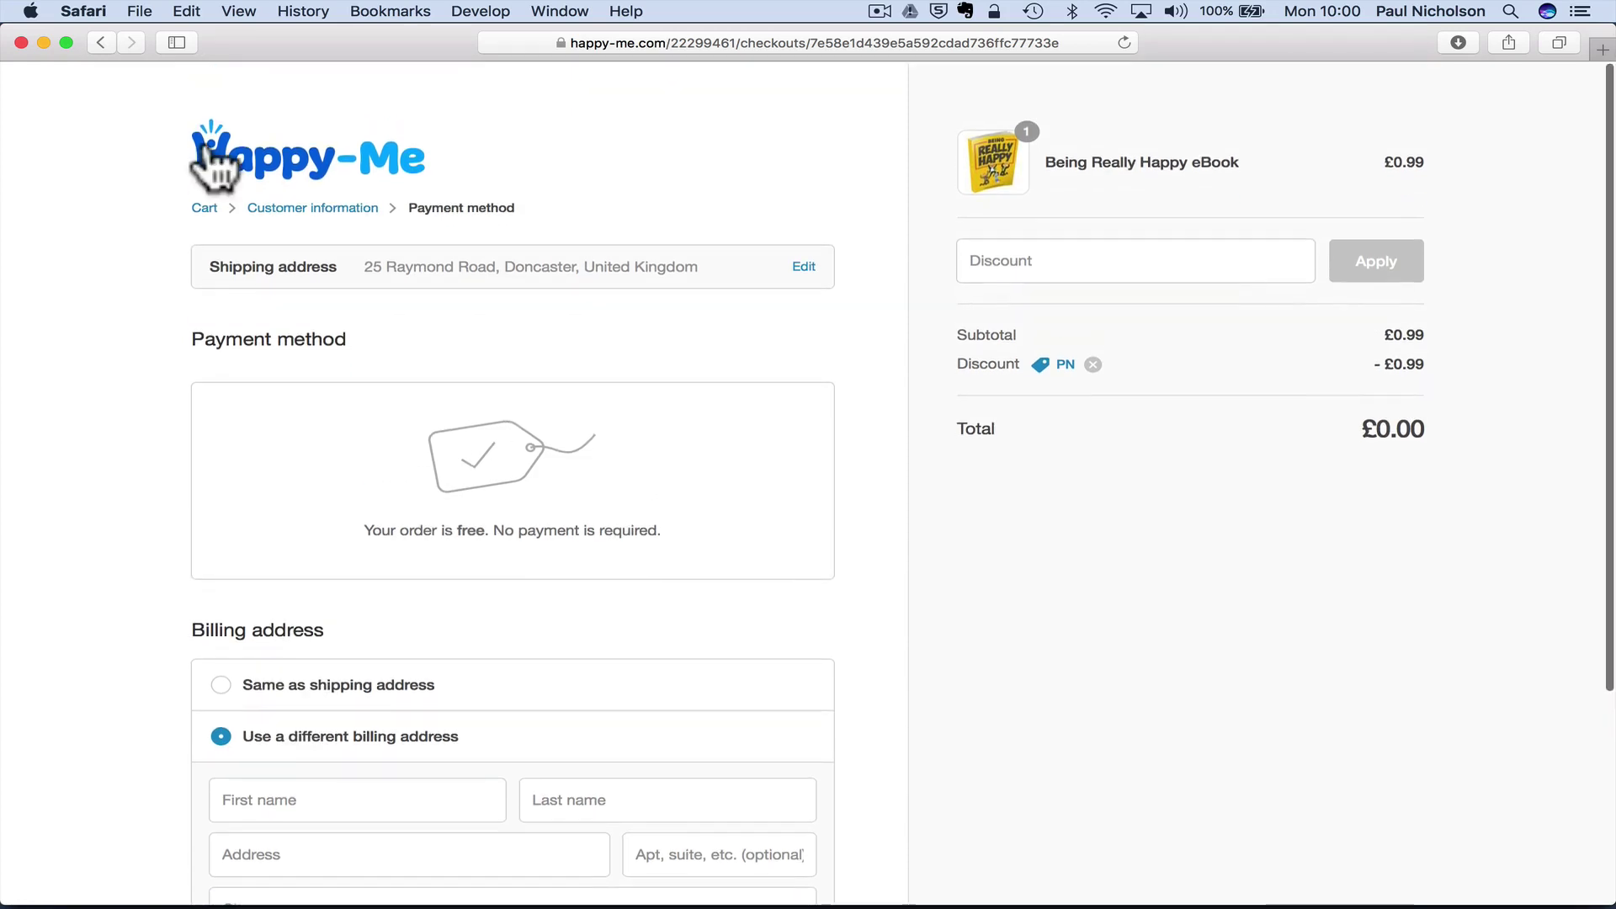
- Go back to the cart and clear Safari's browsing history
left_click(100, 42)
left_click(84, 11)
left_click(136, 118)
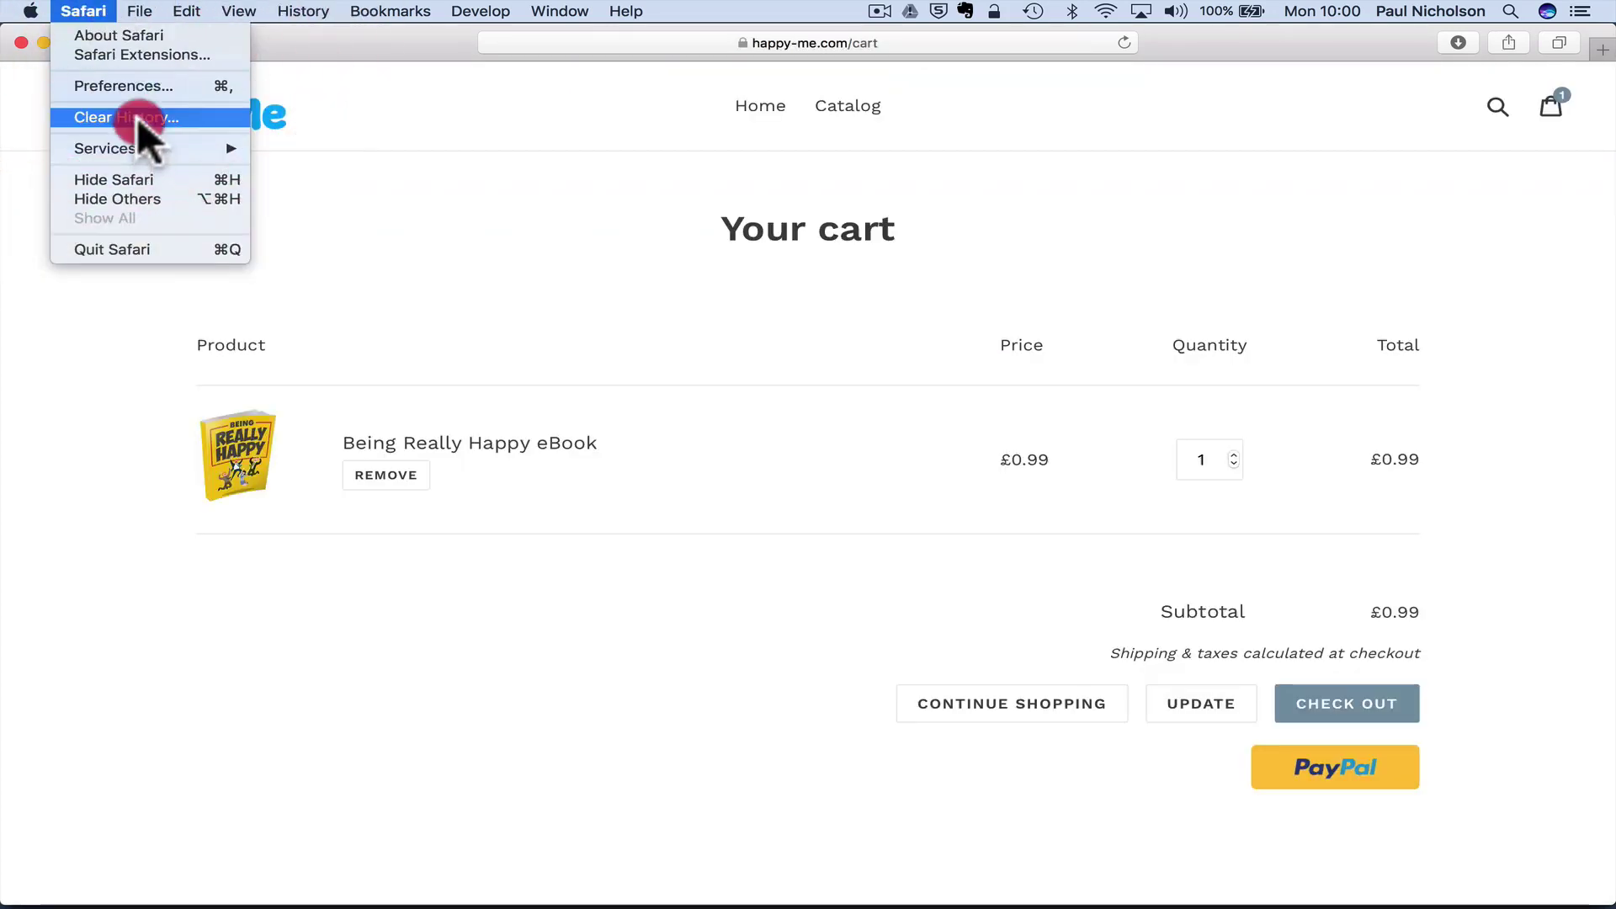
left_click(954, 212)
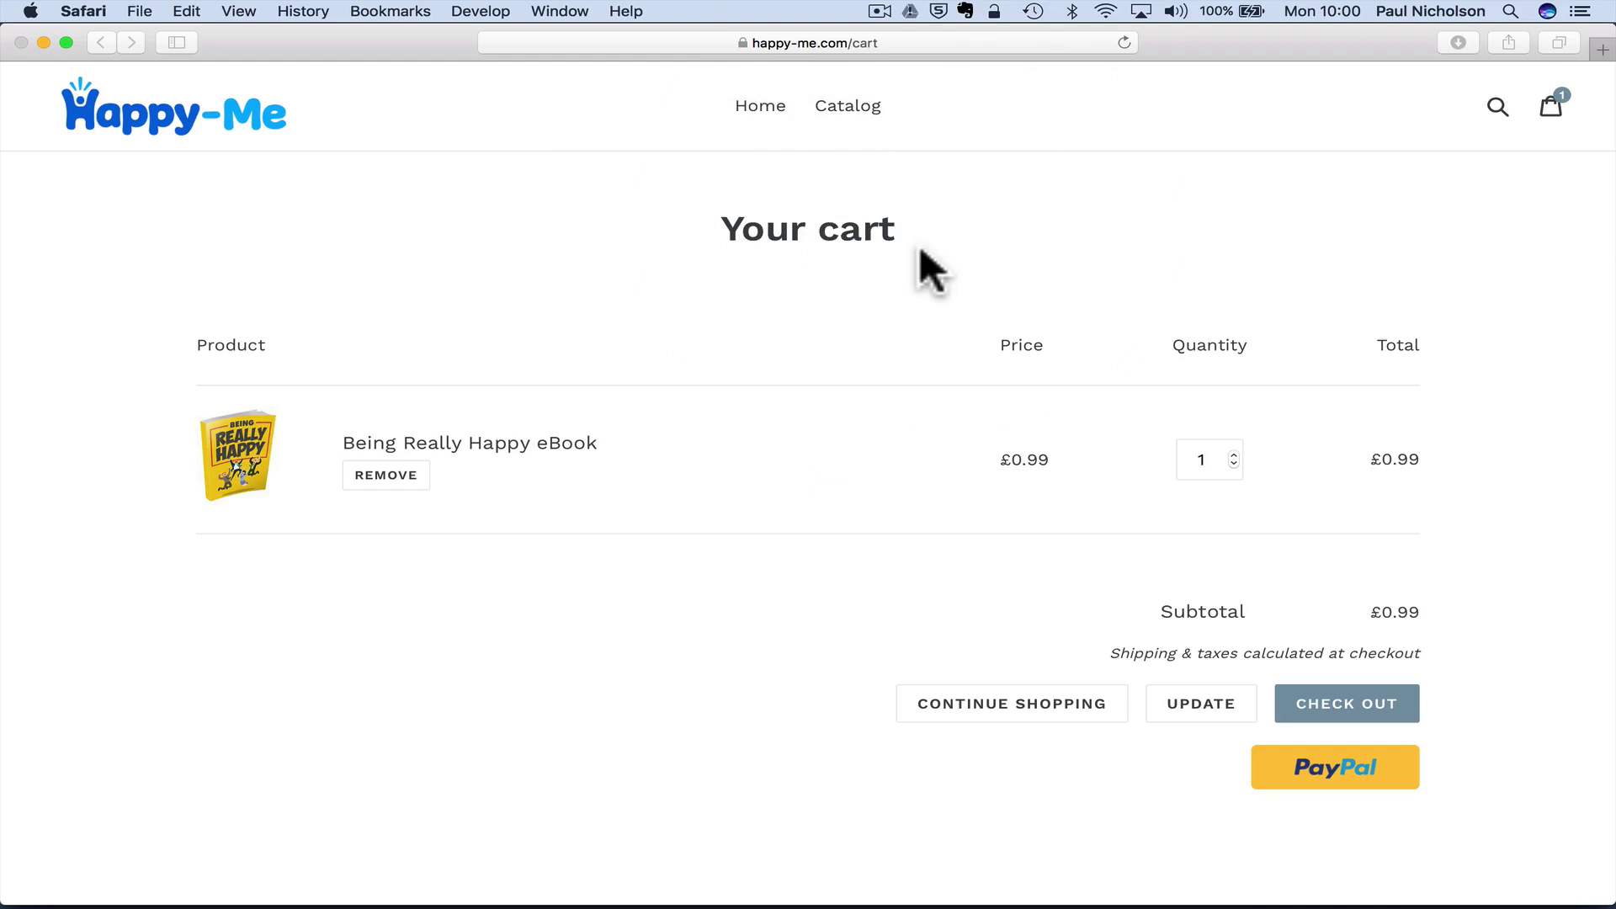
- Remove the eBook from the cart and return through the home page to the catalog
left_click(428, 473)
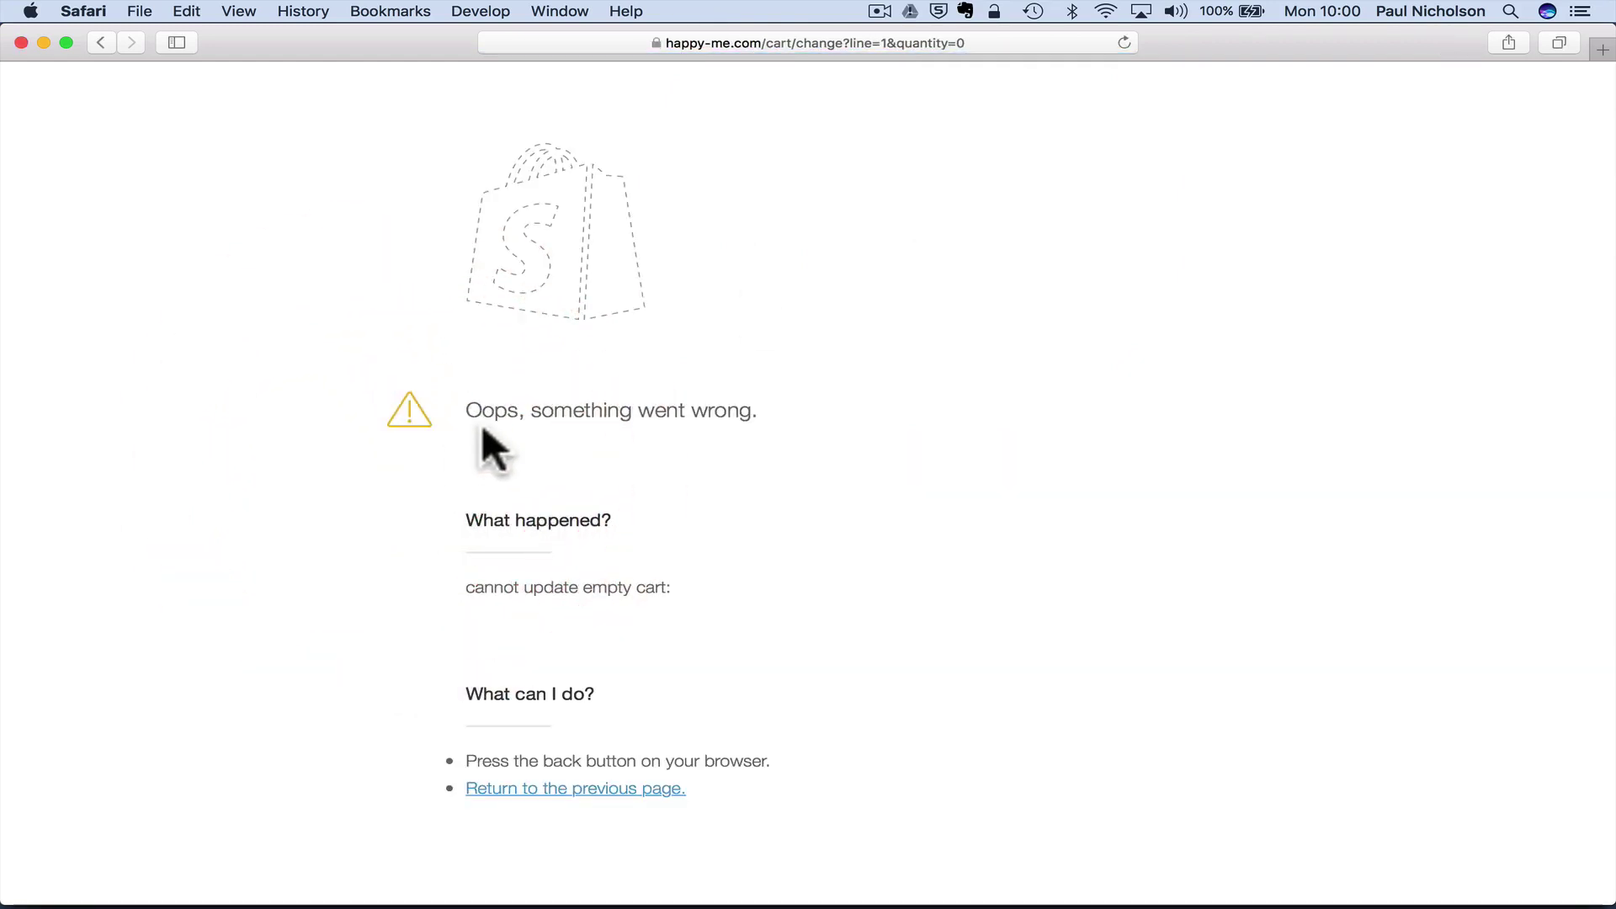
left_click(1125, 42)
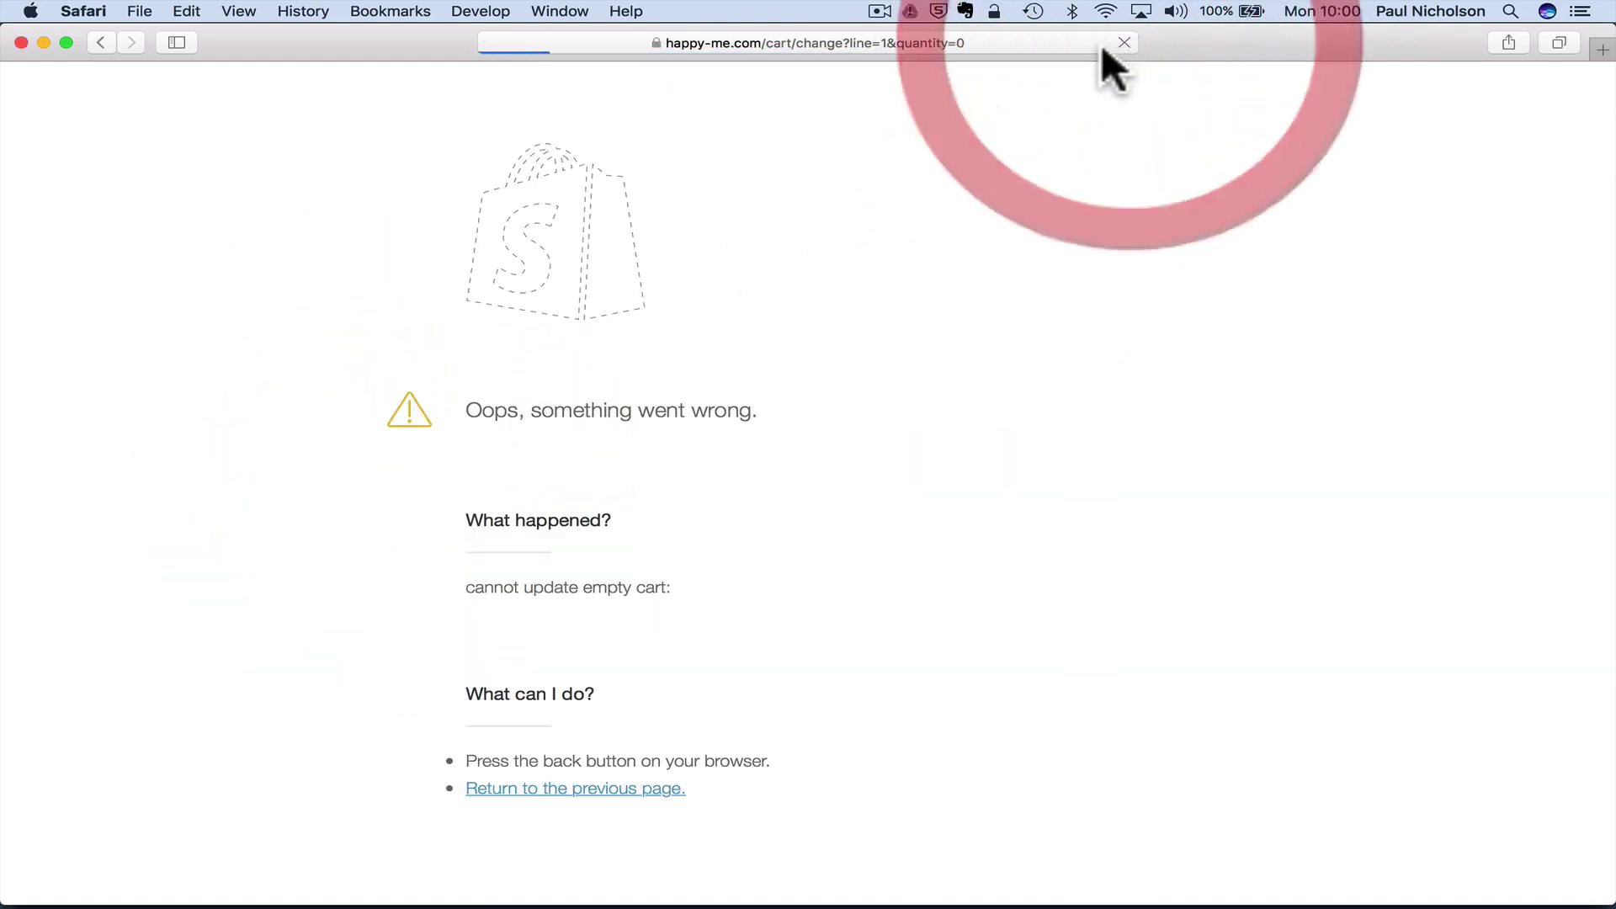
left_click(105, 44)
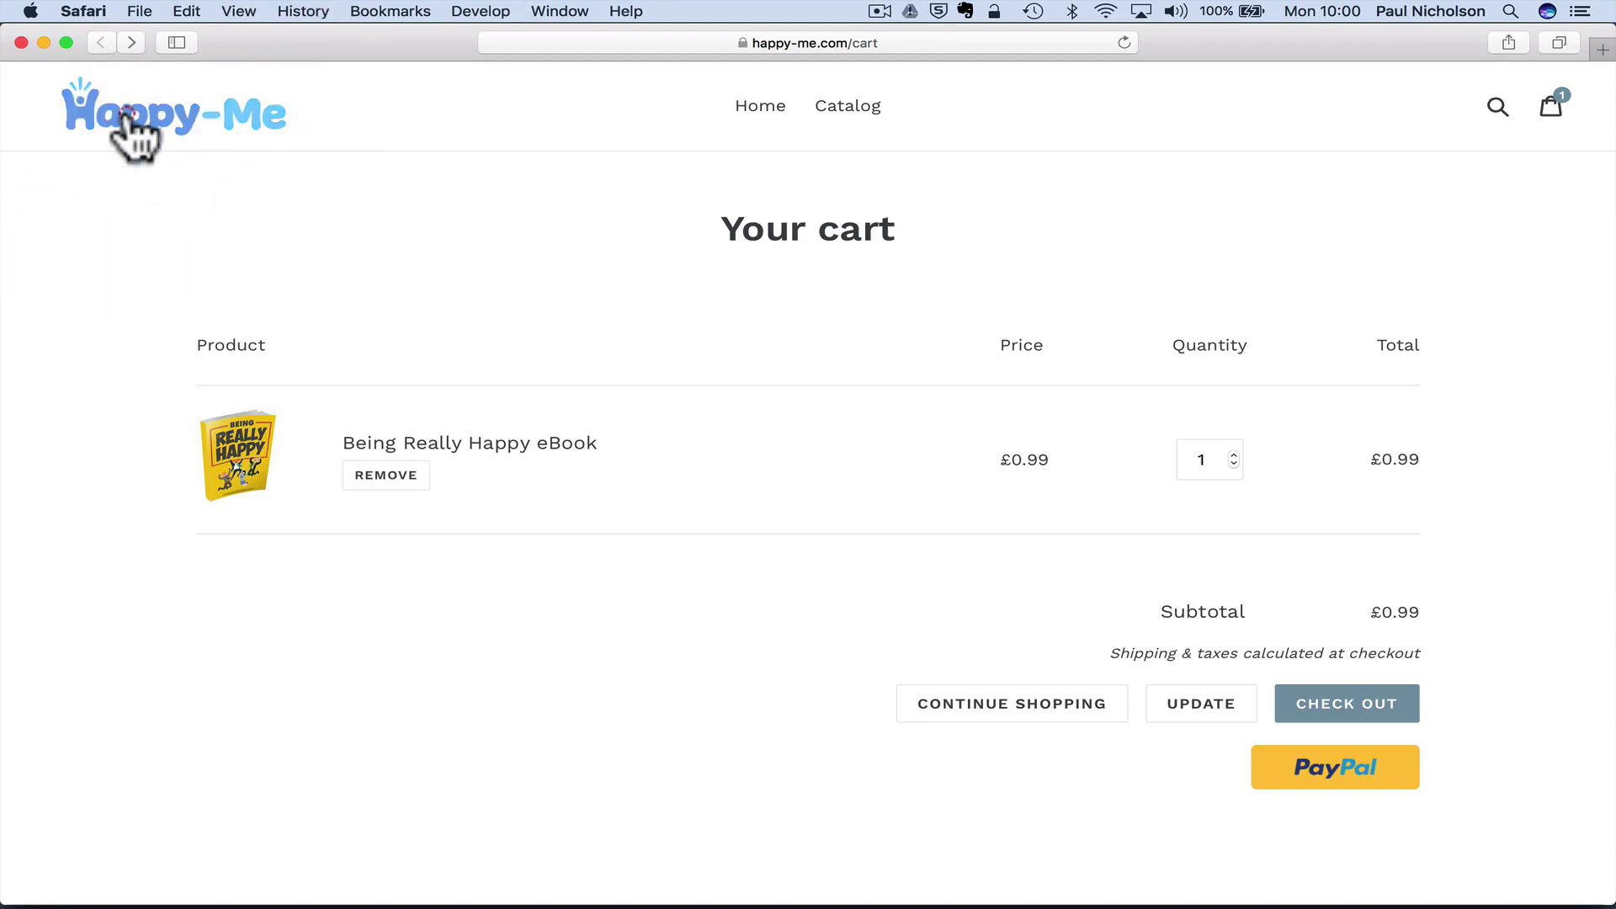
left_click(126, 134)
left_click(869, 151)
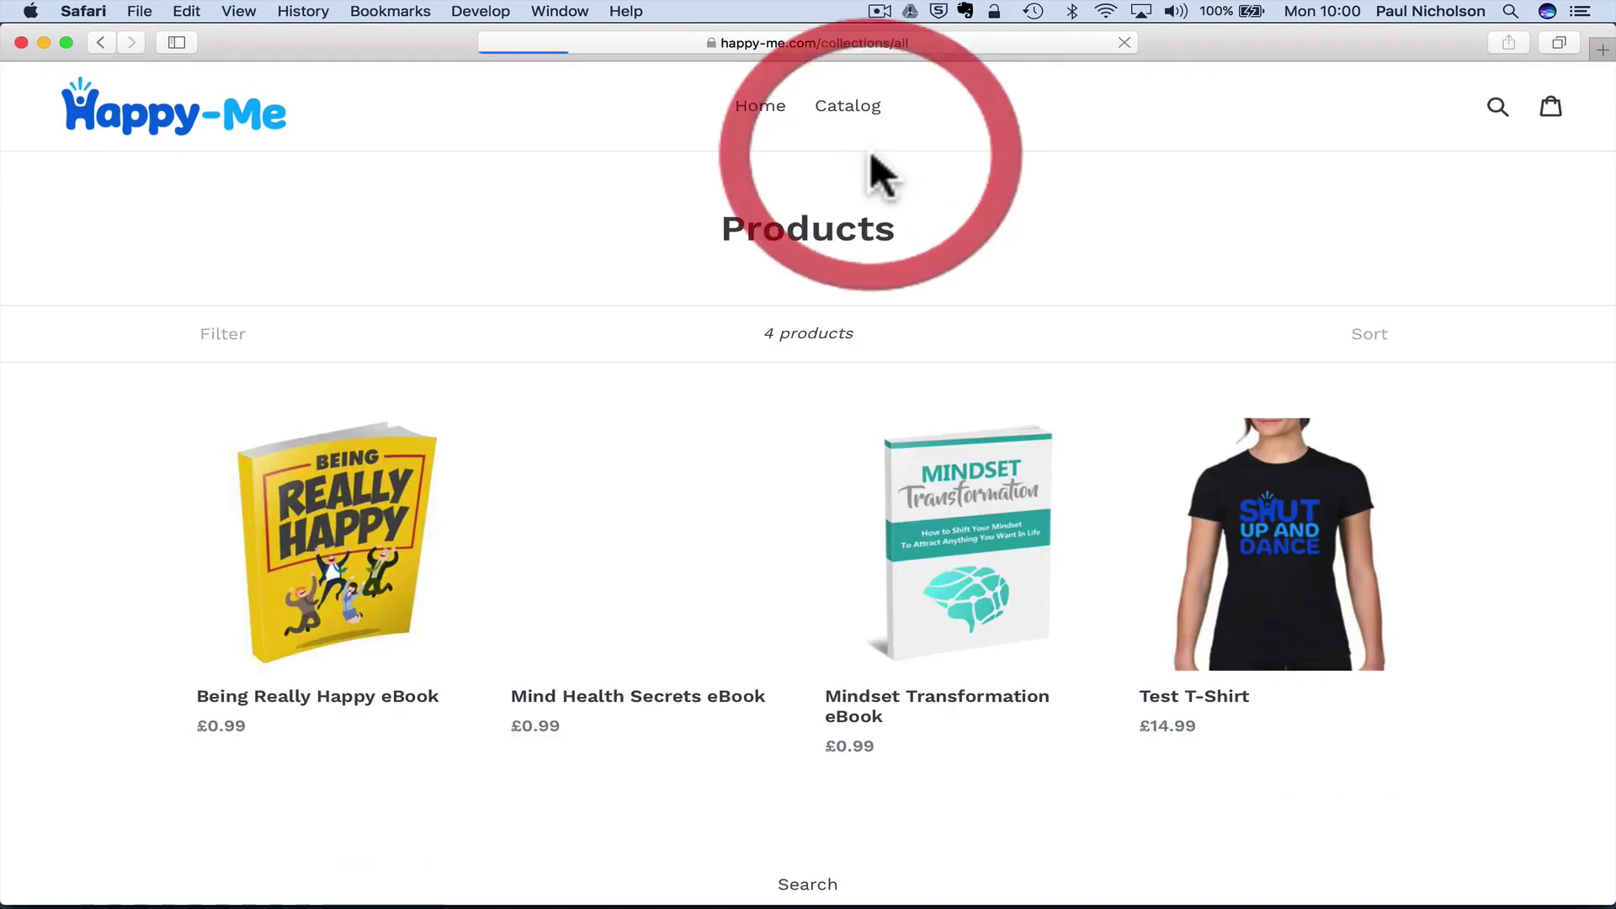
- Add the Being Really Happy eBook to the cart and start a new checkout
left_click(431, 569)
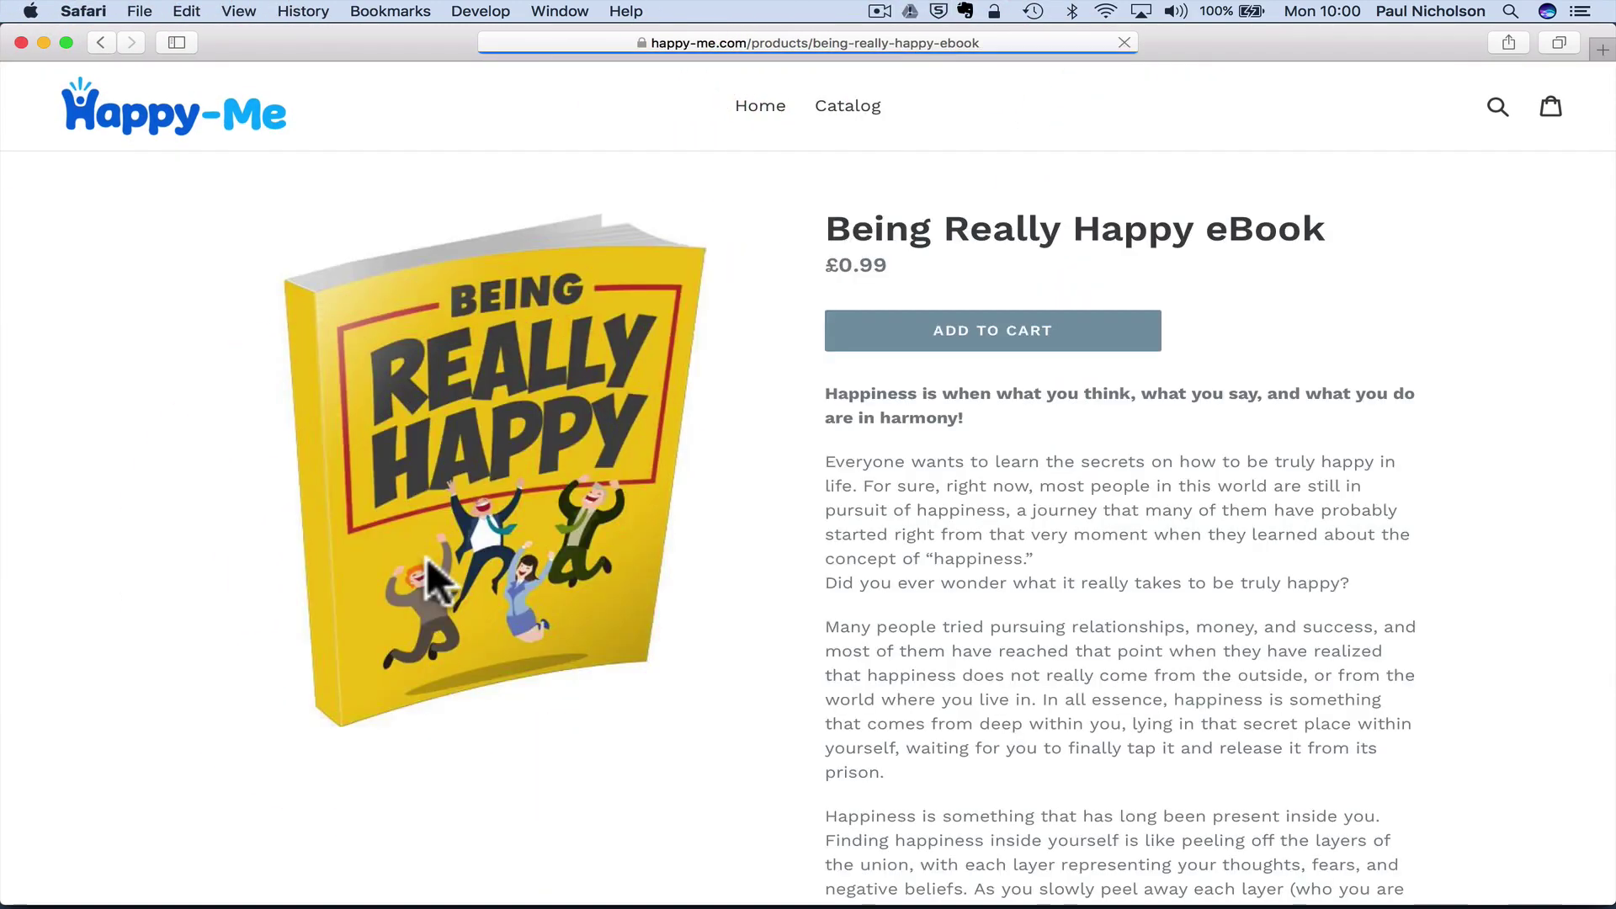
left_click(950, 337)
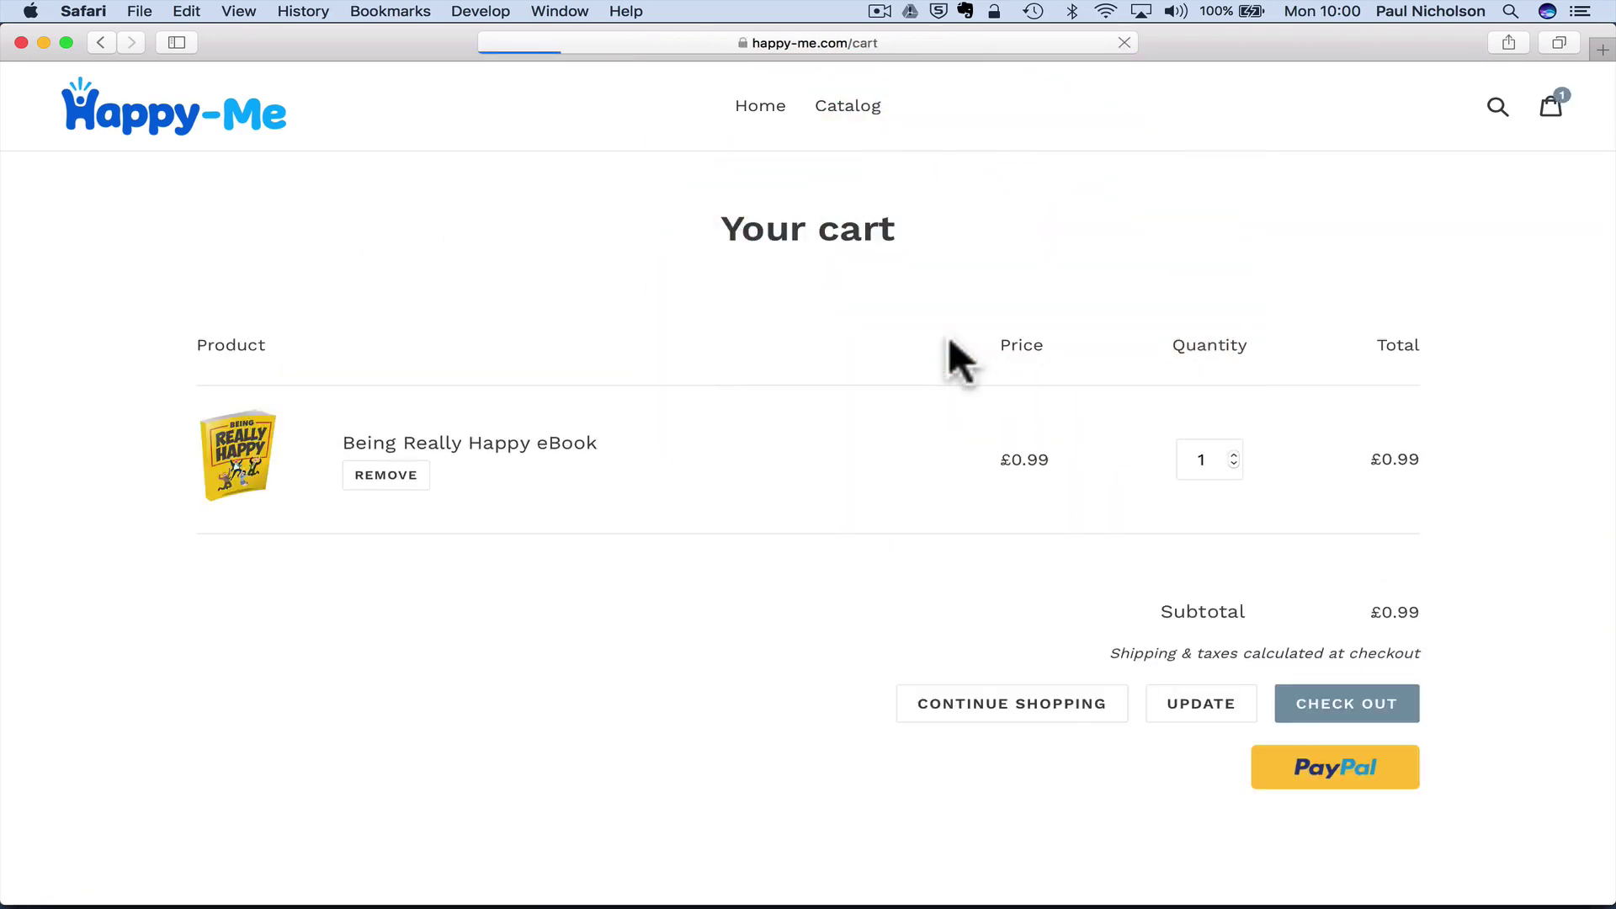
left_click(1375, 708)
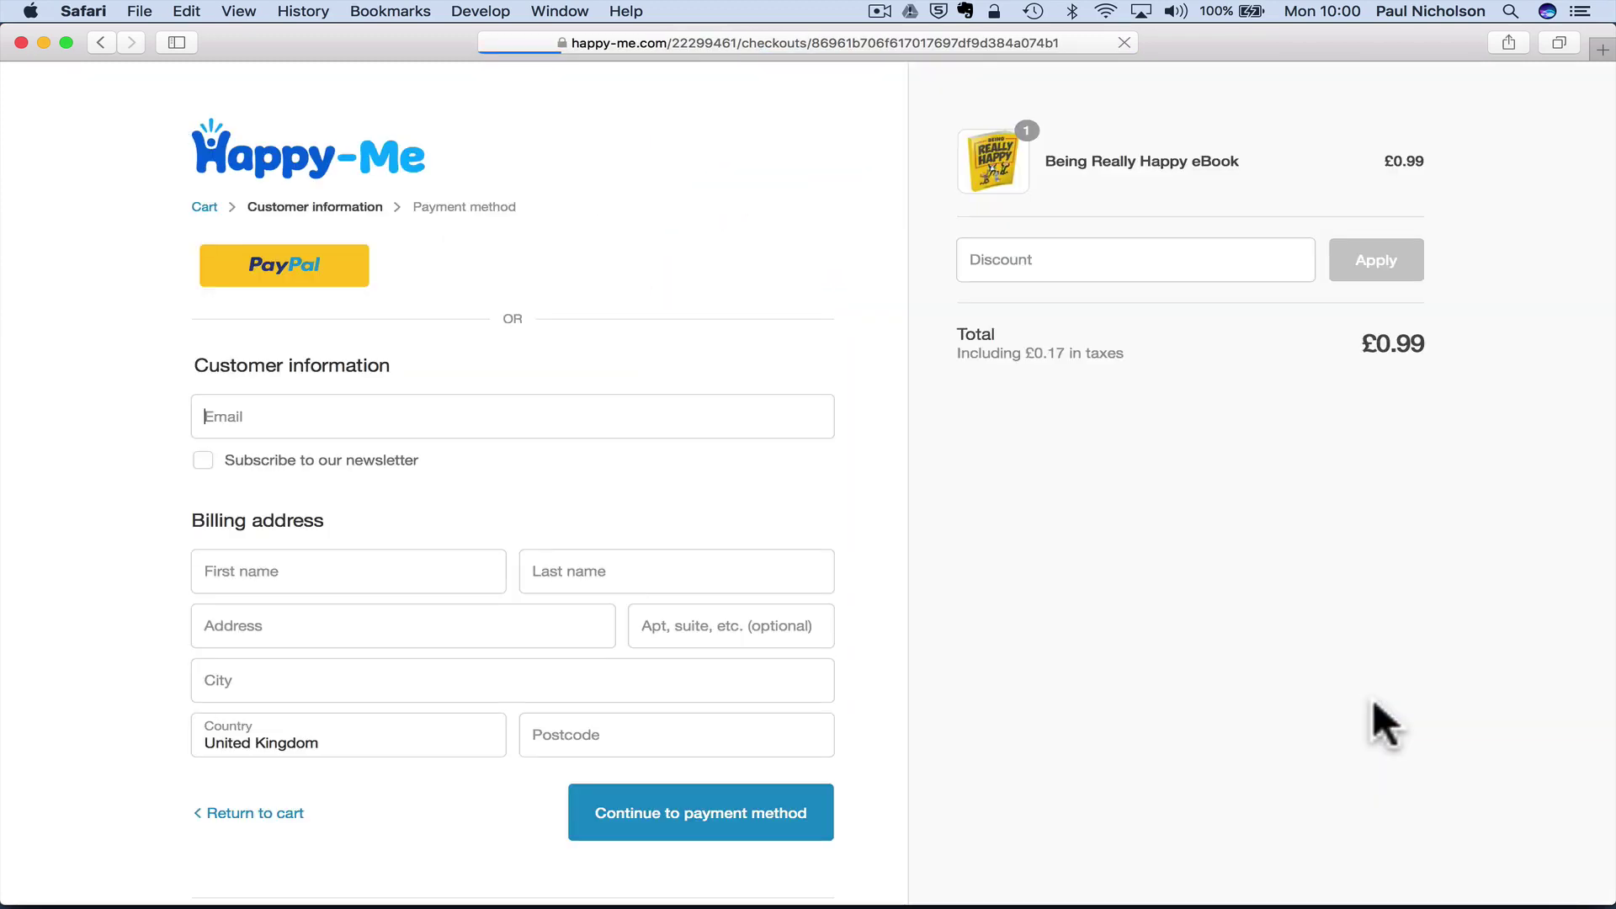
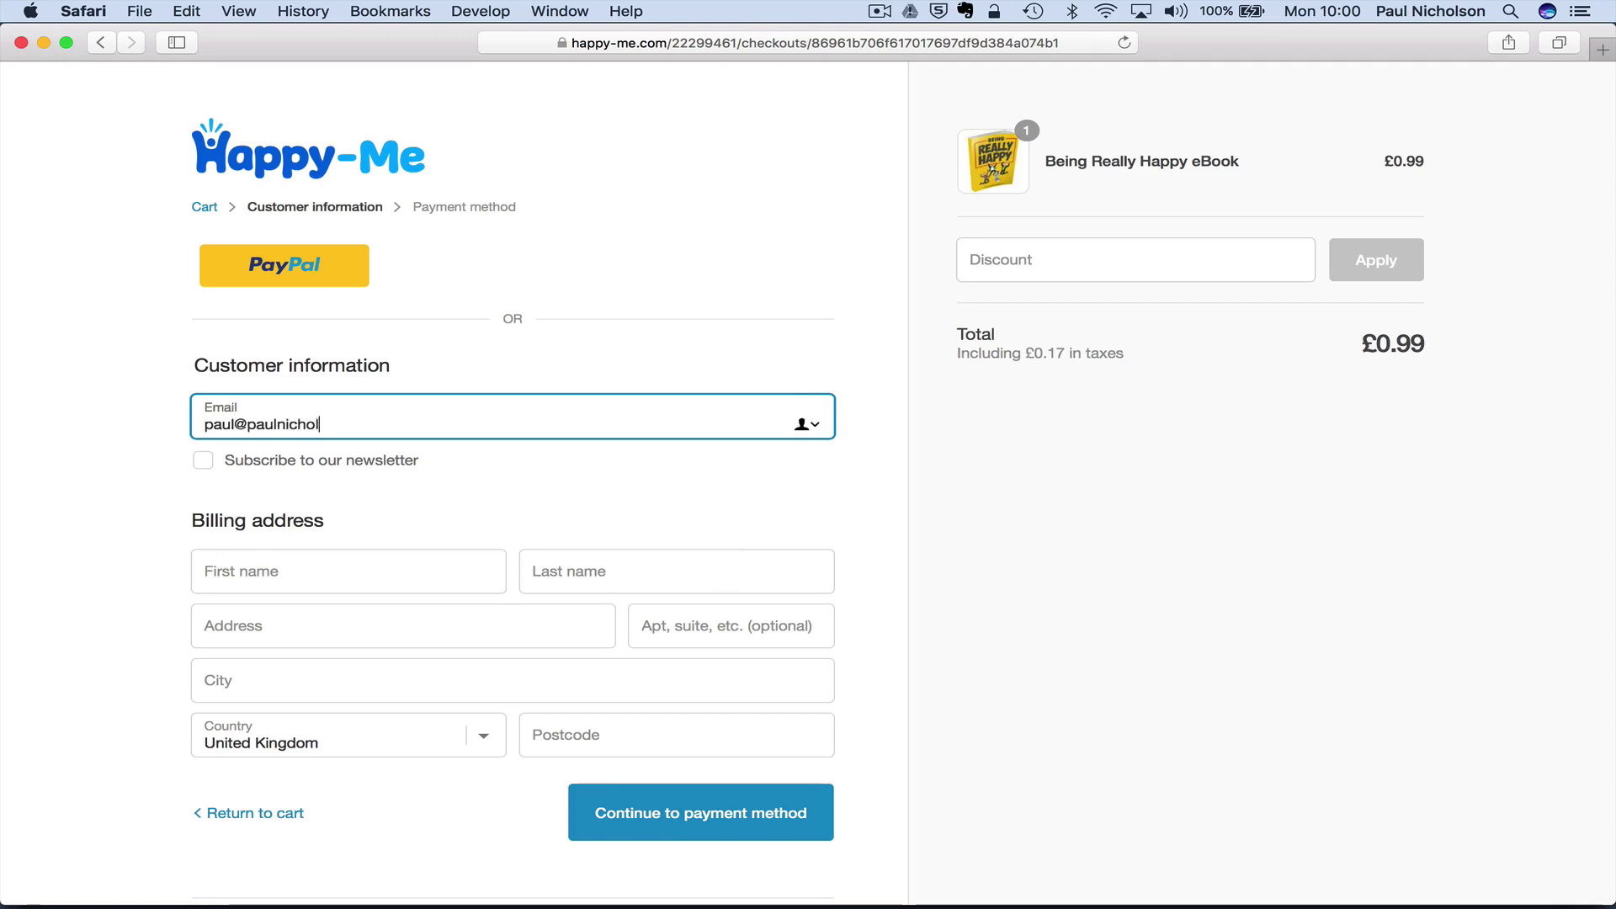
- Enter the customer's e-mail, first name, street address, city and postcode for billing
key("Tab")
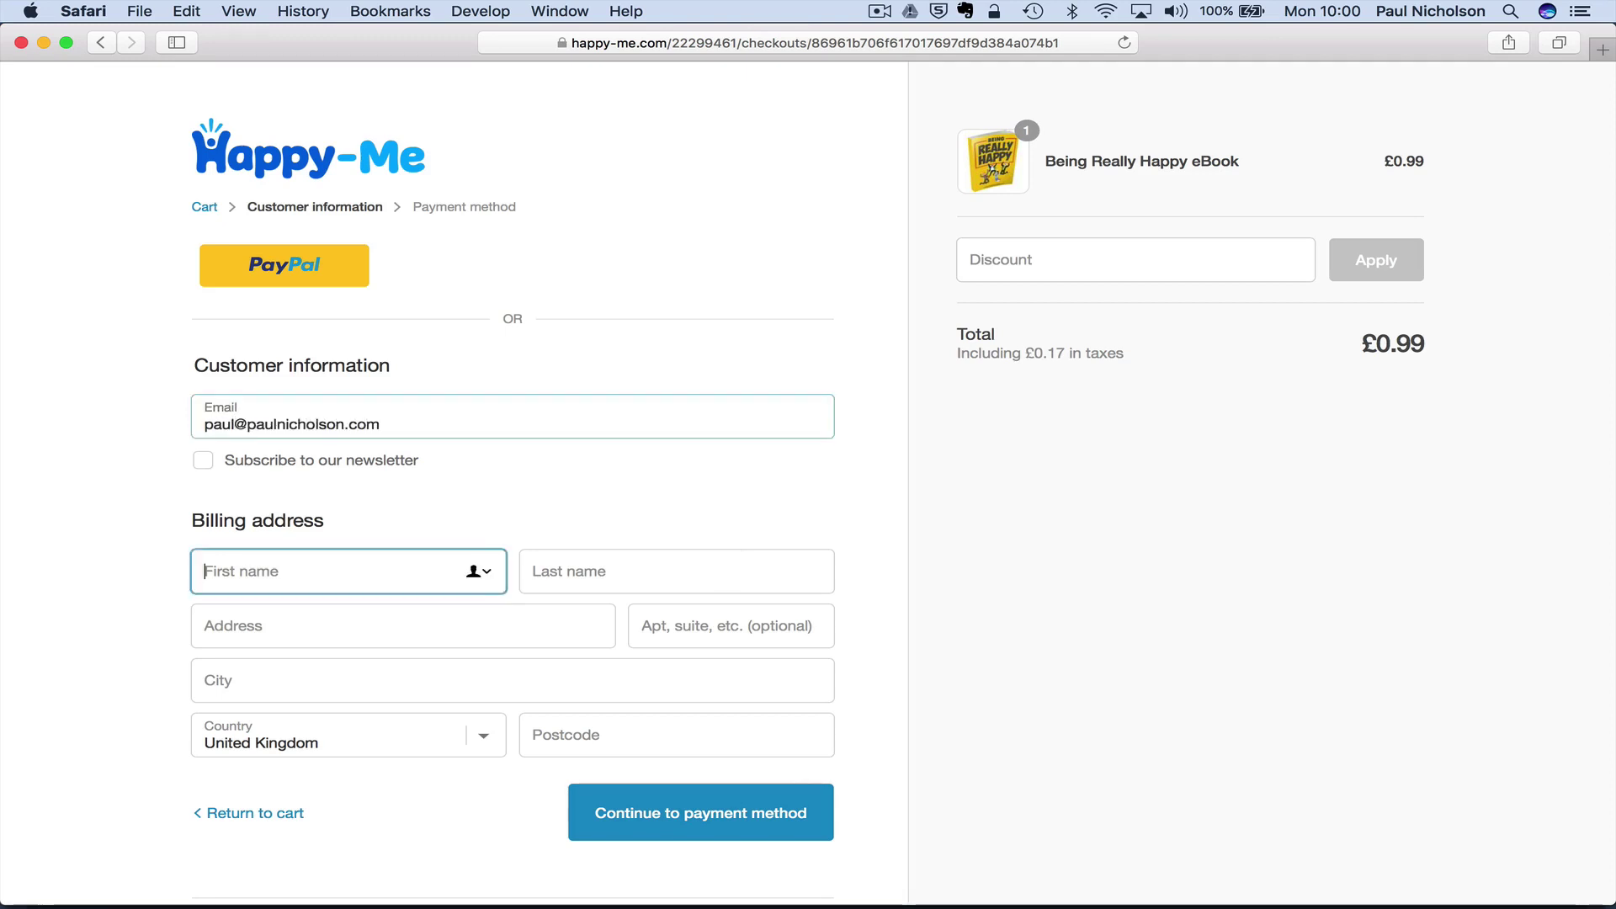
type("Paul")
key("Tab")
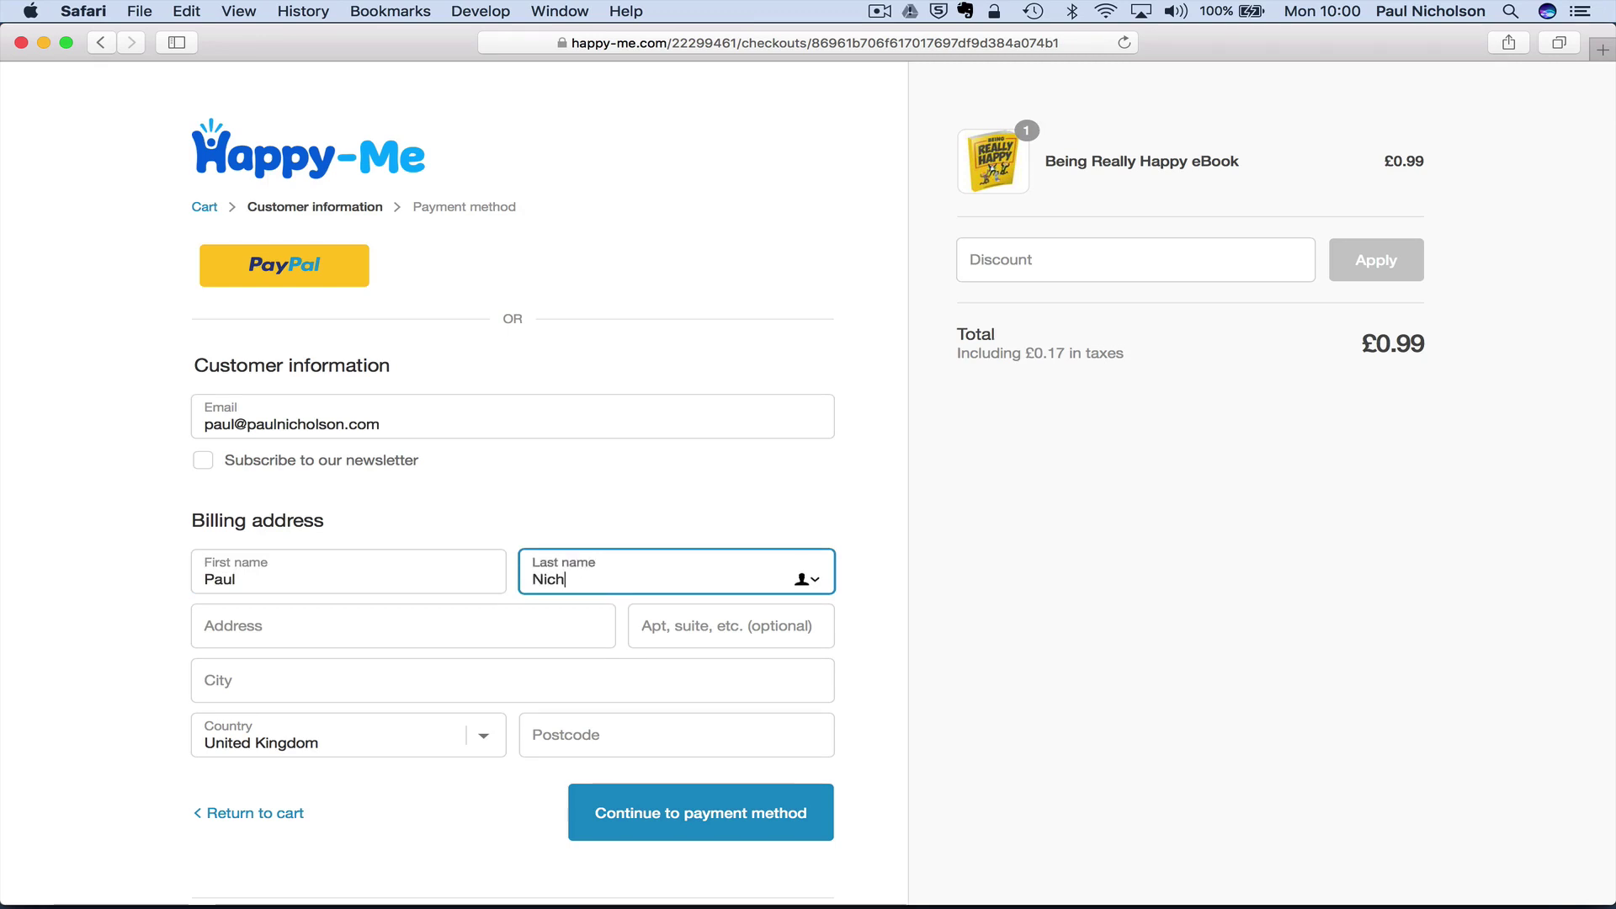
key("Tab")
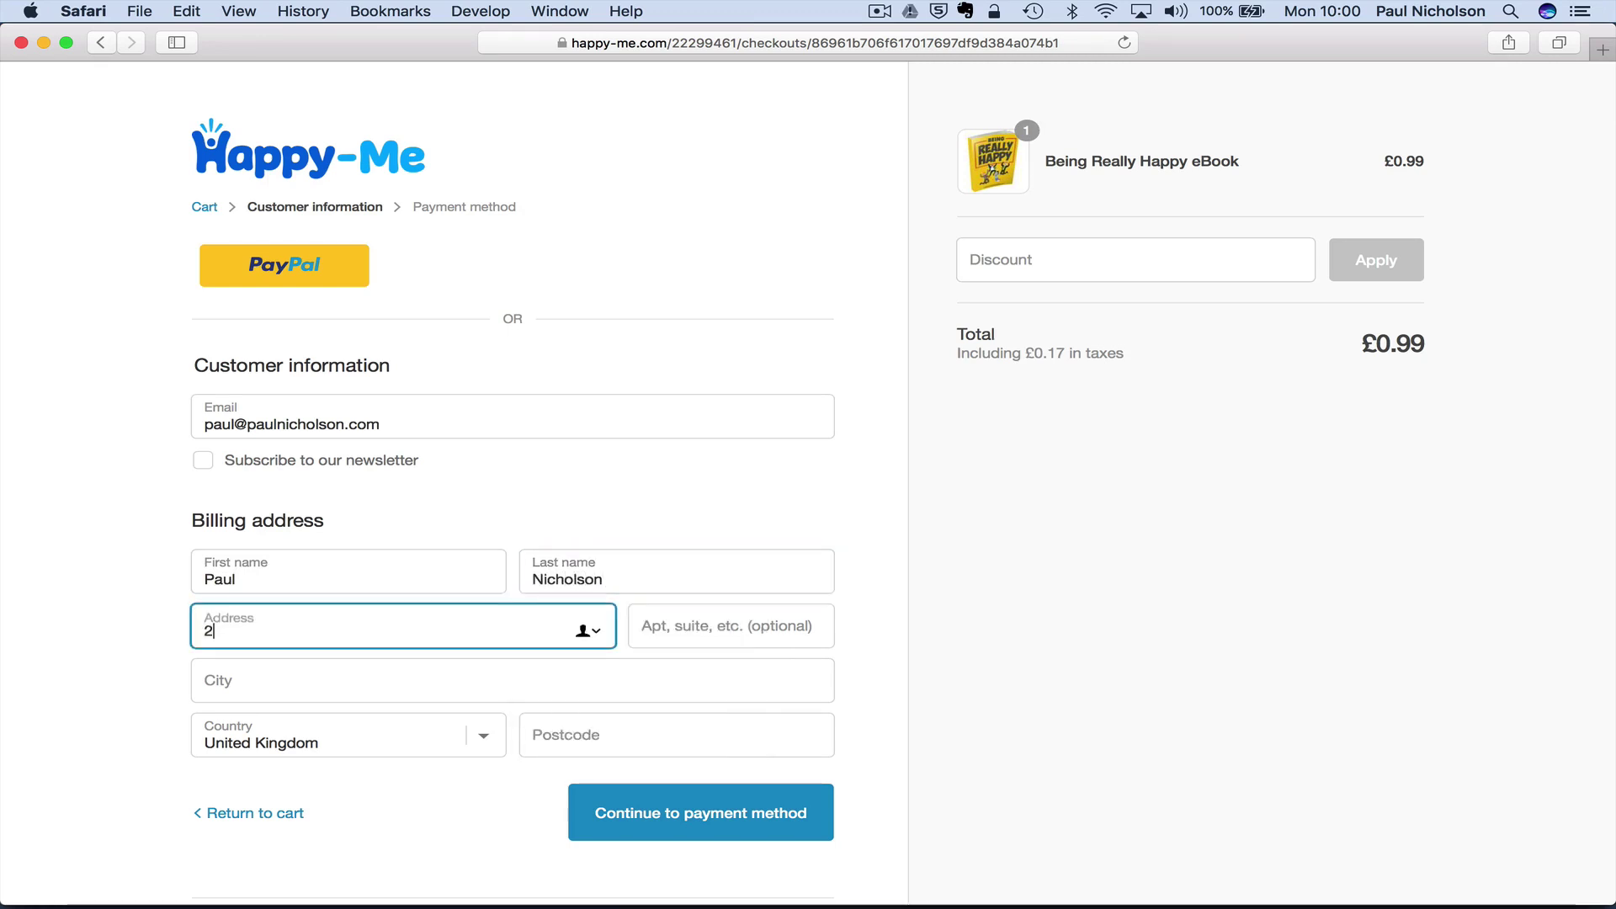
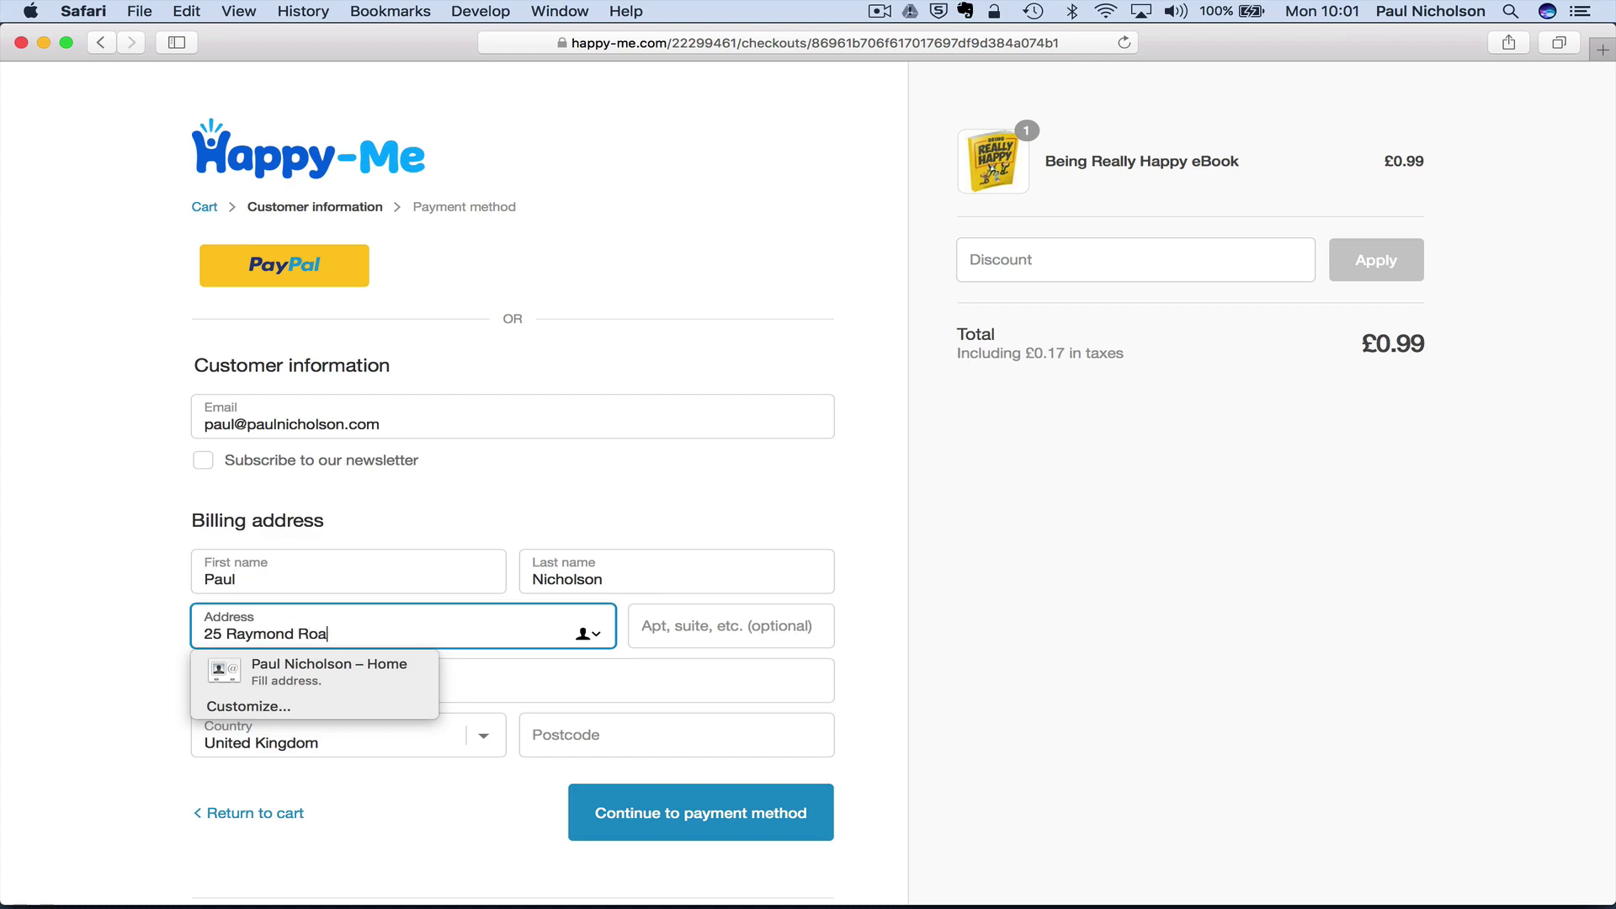
key("Tab")
key("Tab")
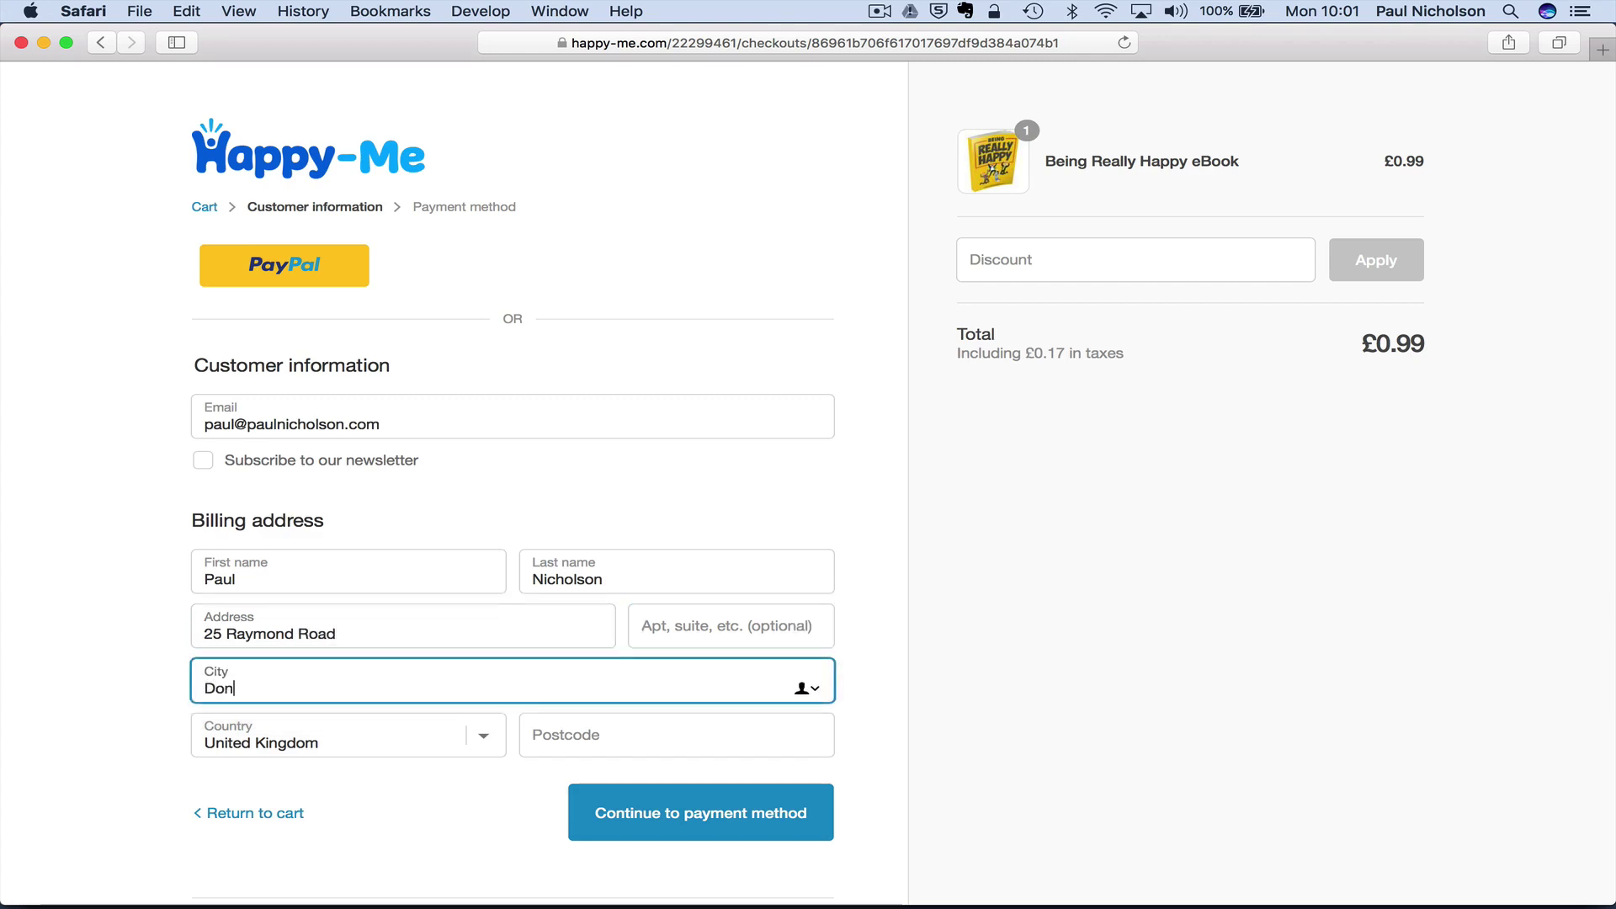
type("Doncaster")
key("Tab")
key("Tab")
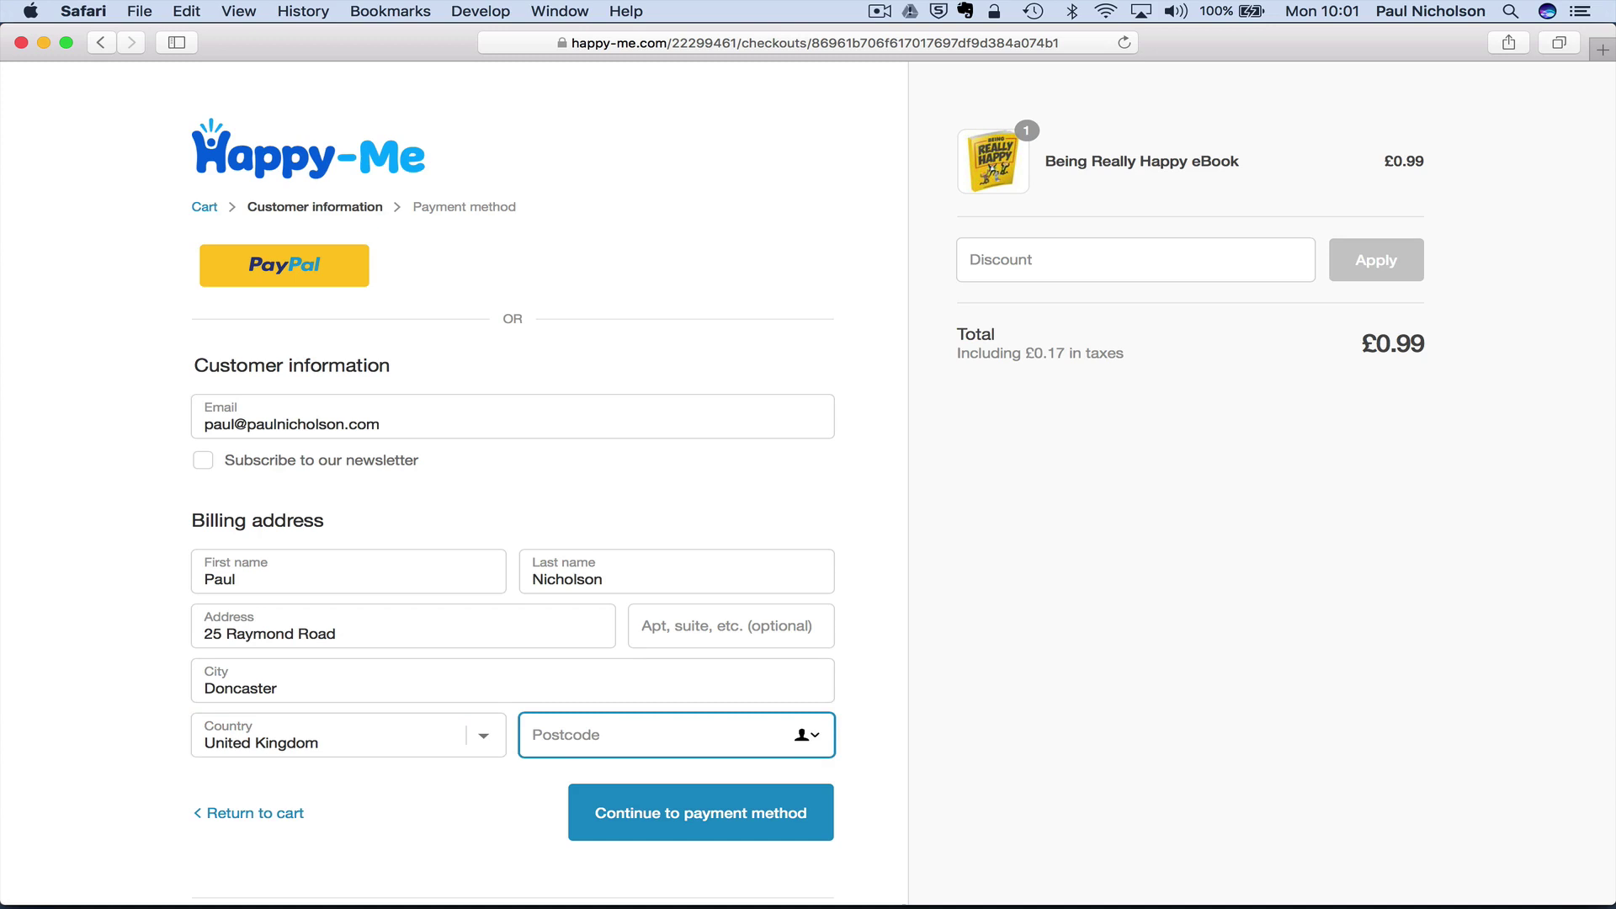
type("DN59PP")
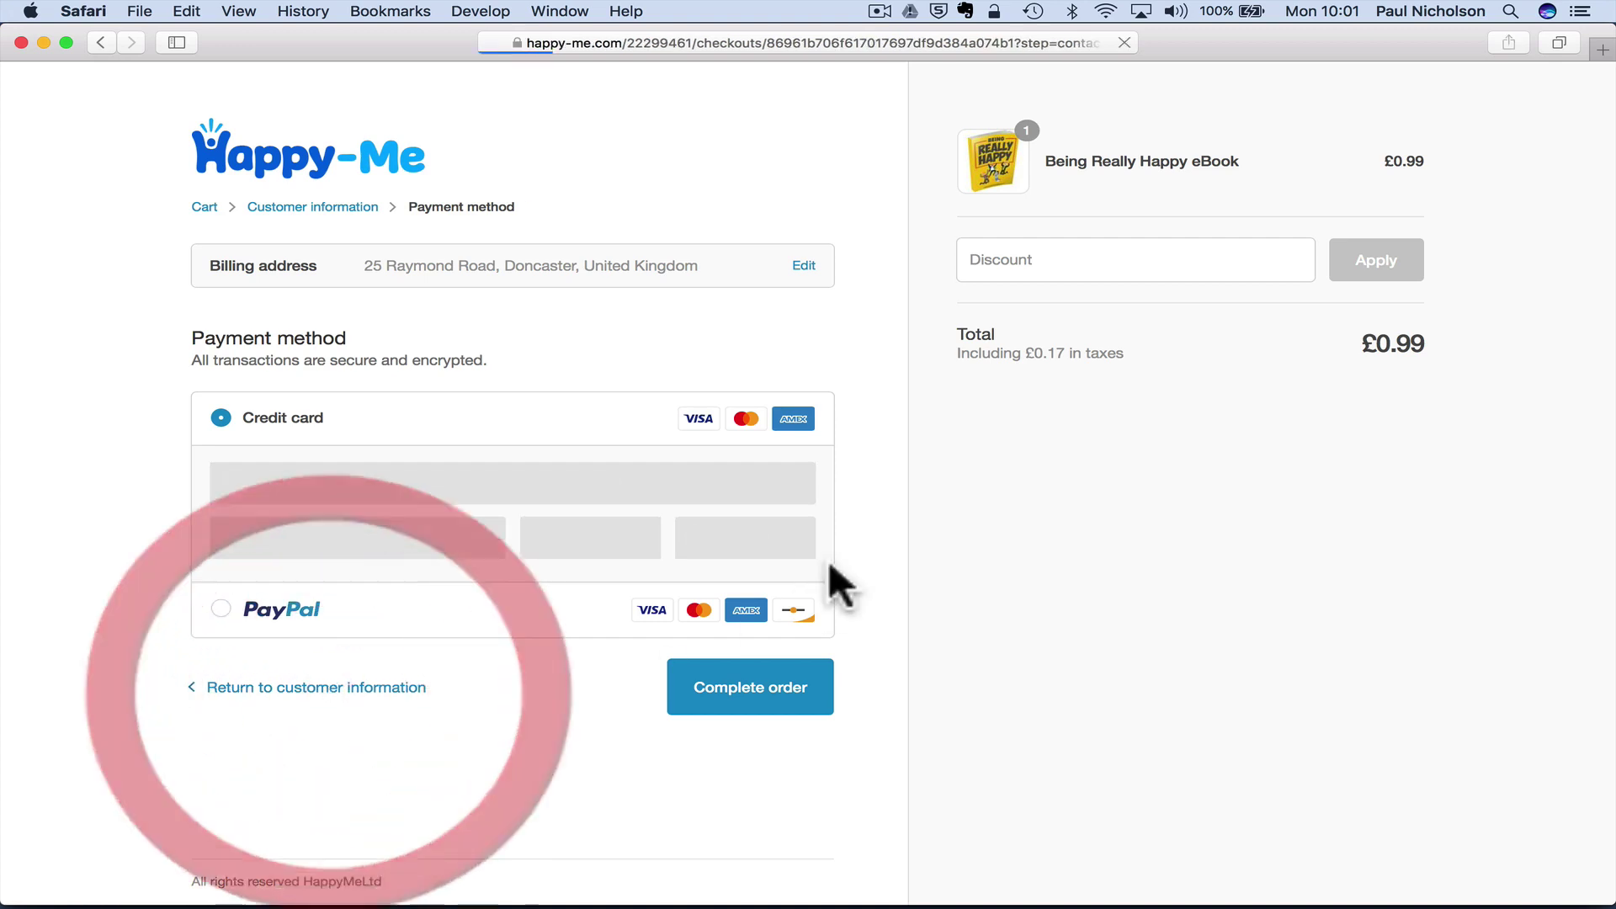
- Apply discount code PN so the eBook costs £0.00
left_click(1077, 269)
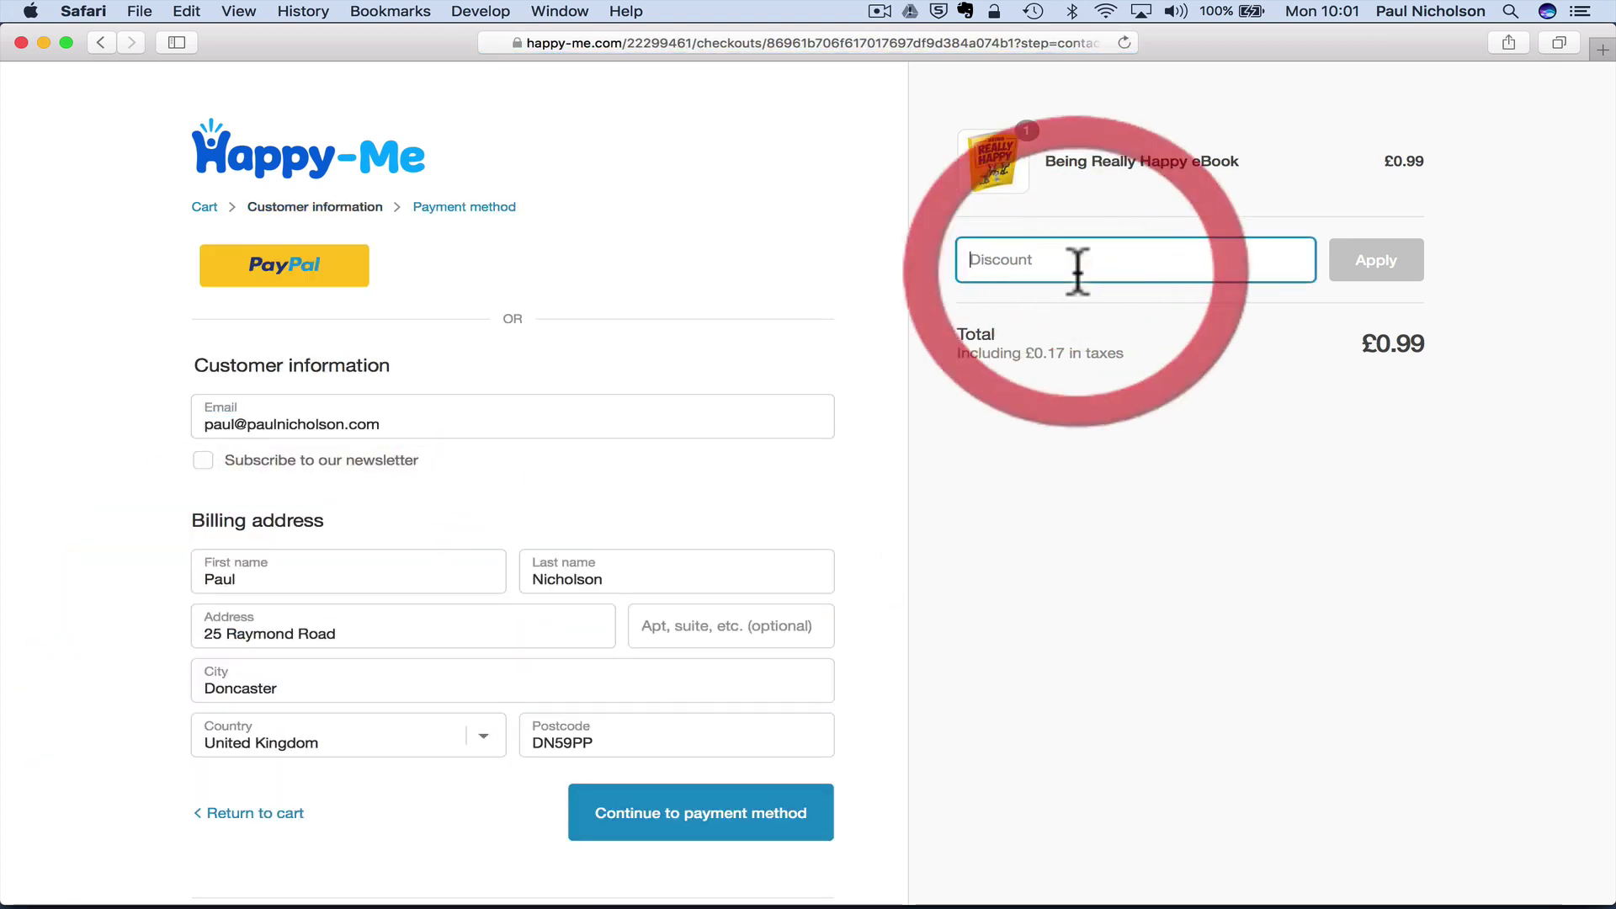
type("PN")
left_click(1377, 260)
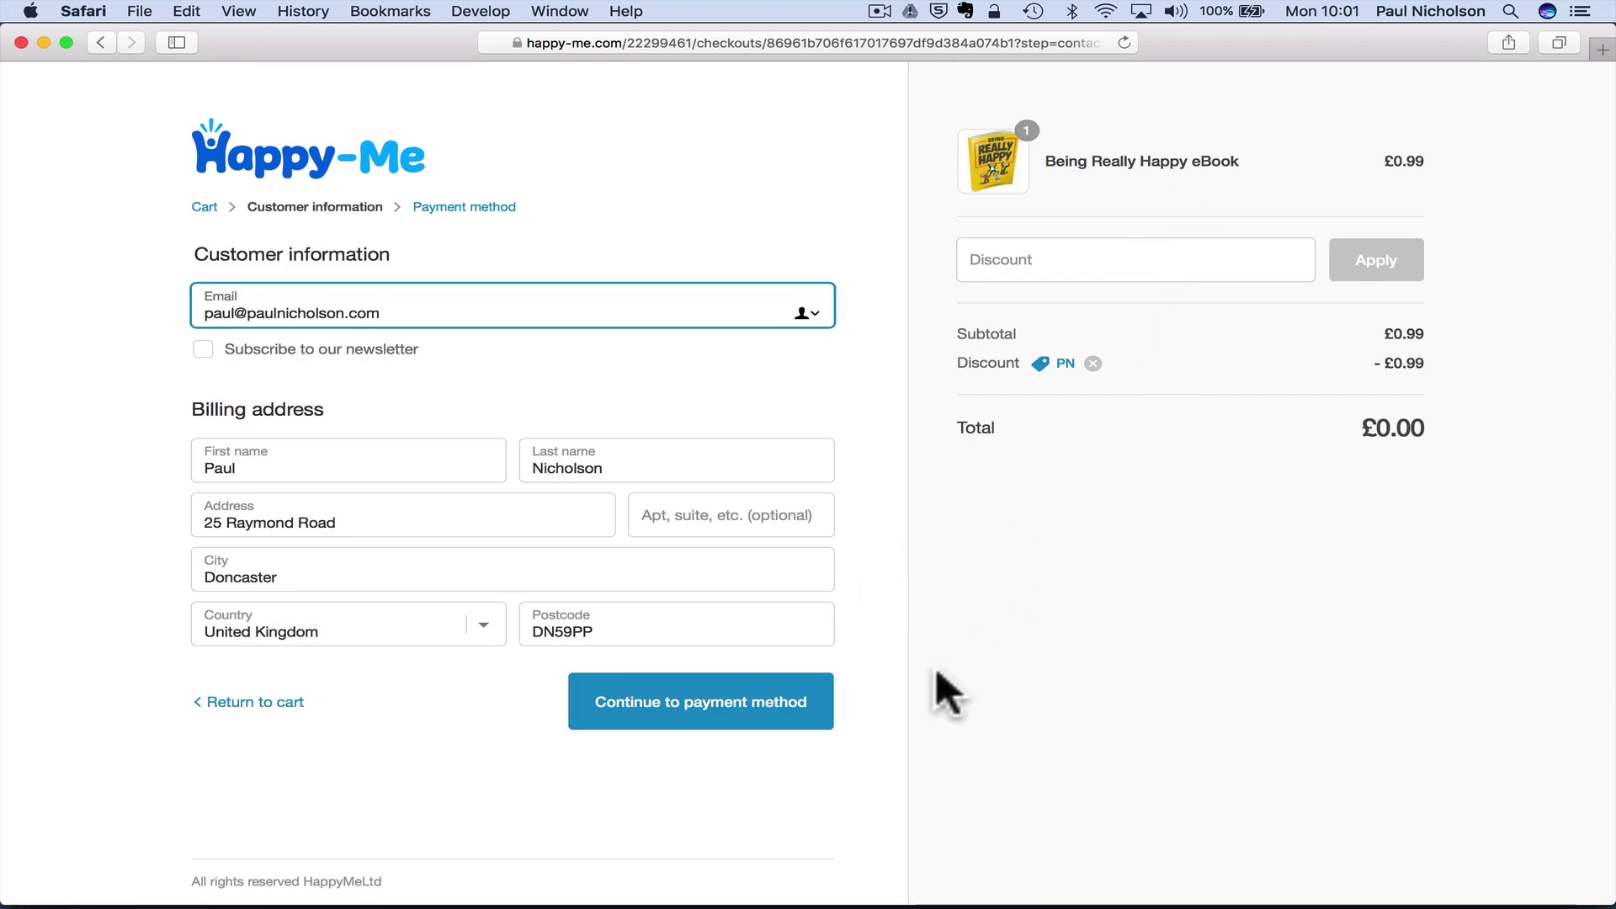
- Complete the free order and download Being Really Happy.pdf
left_click(767, 705)
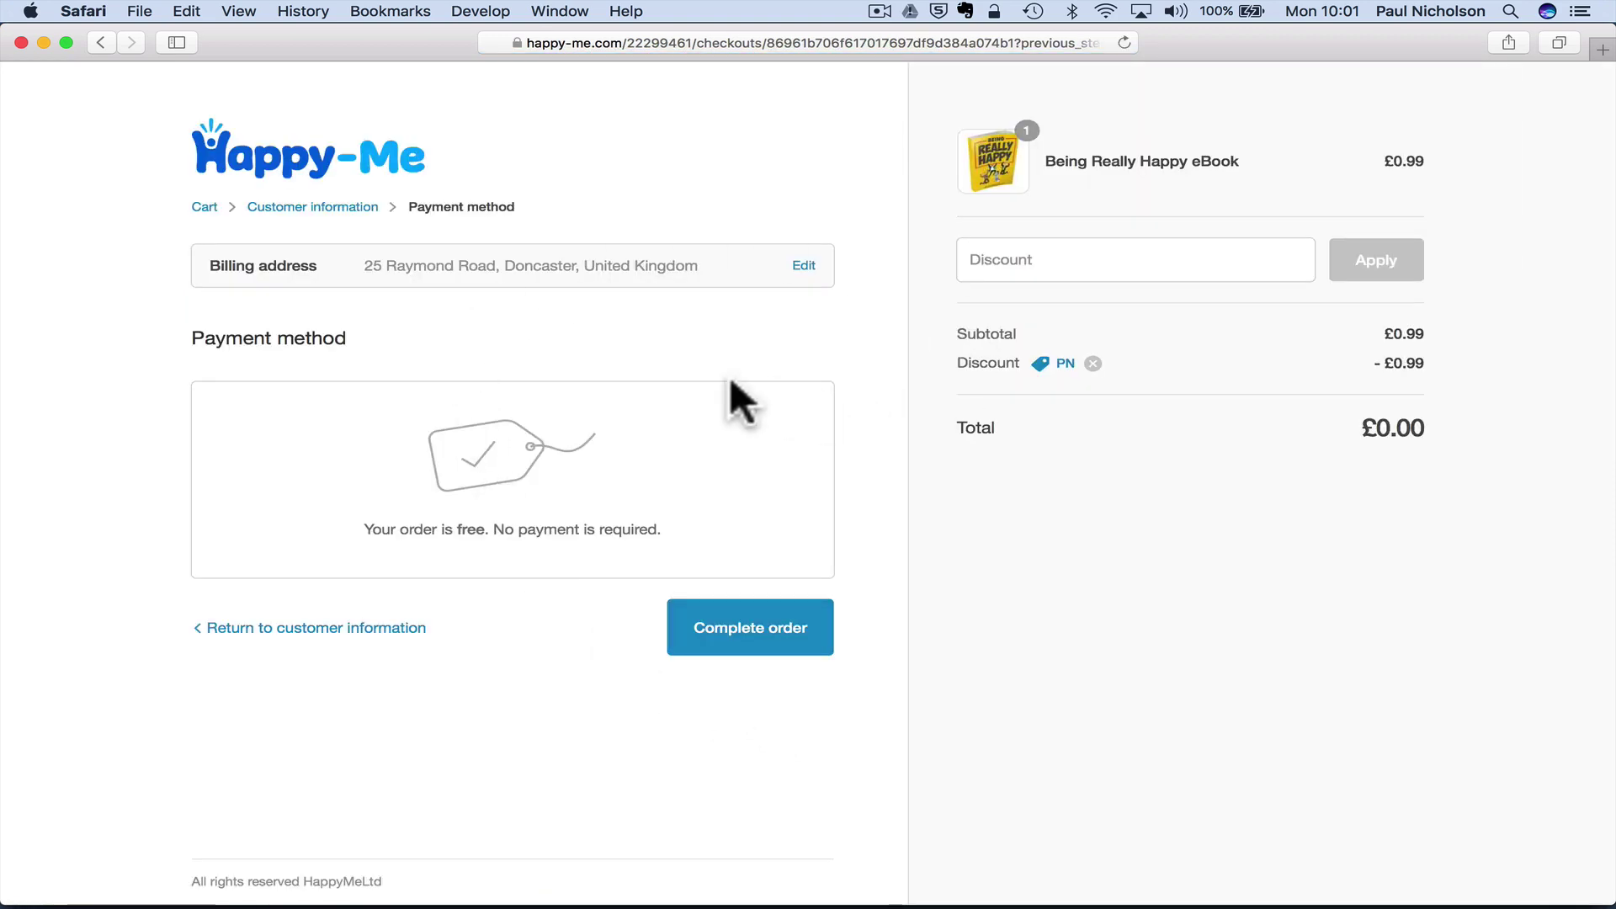
left_click(687, 628)
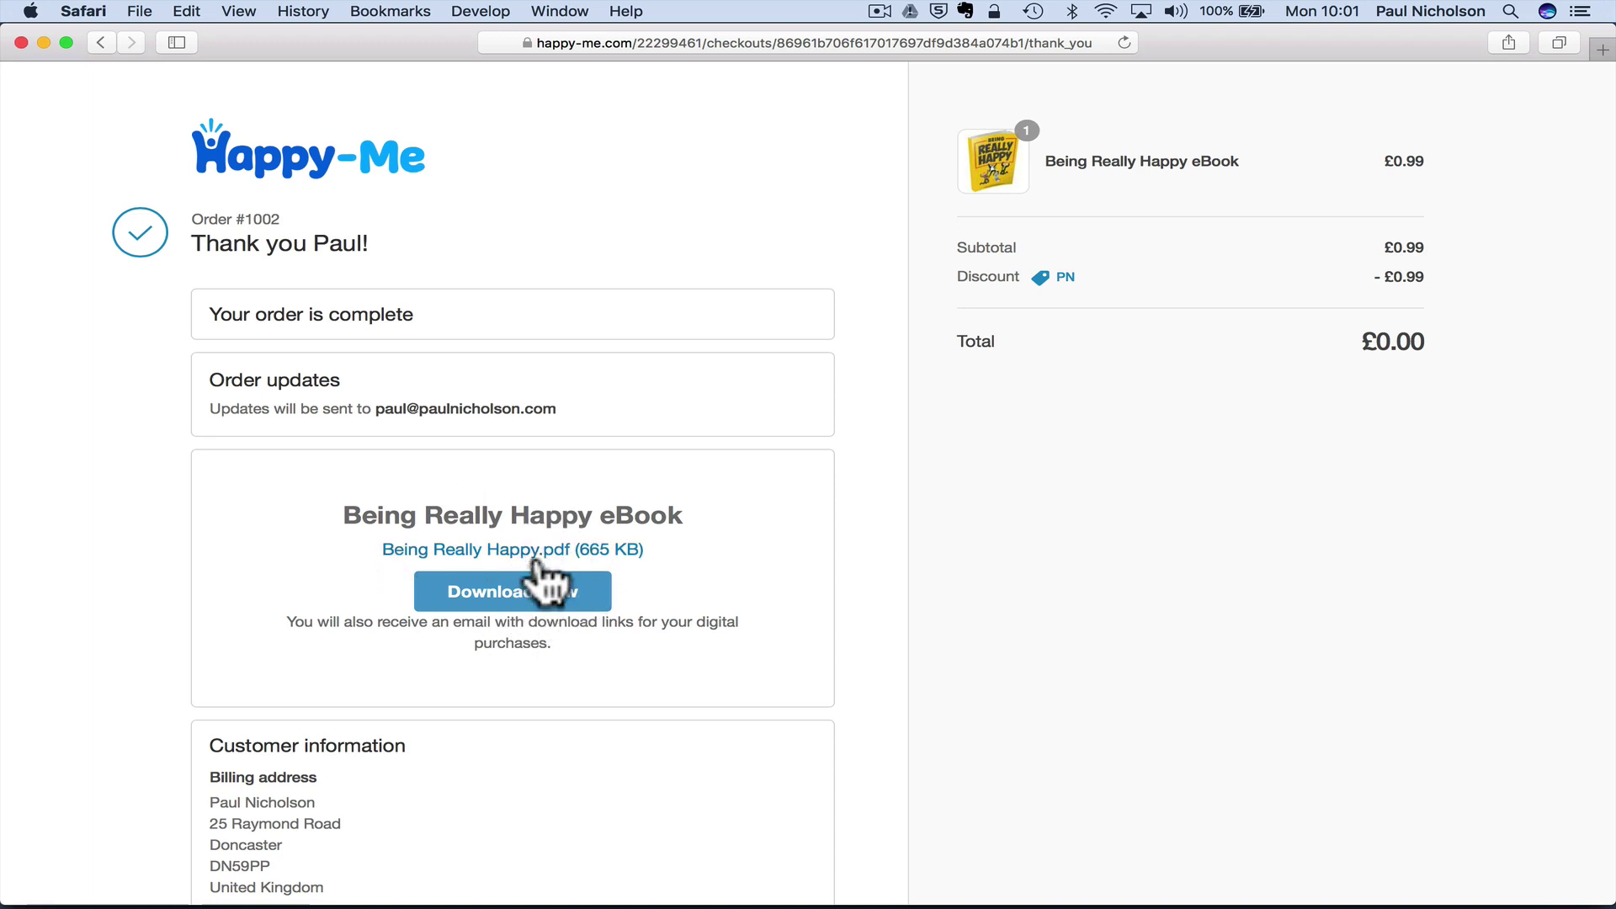
left_click(543, 593)
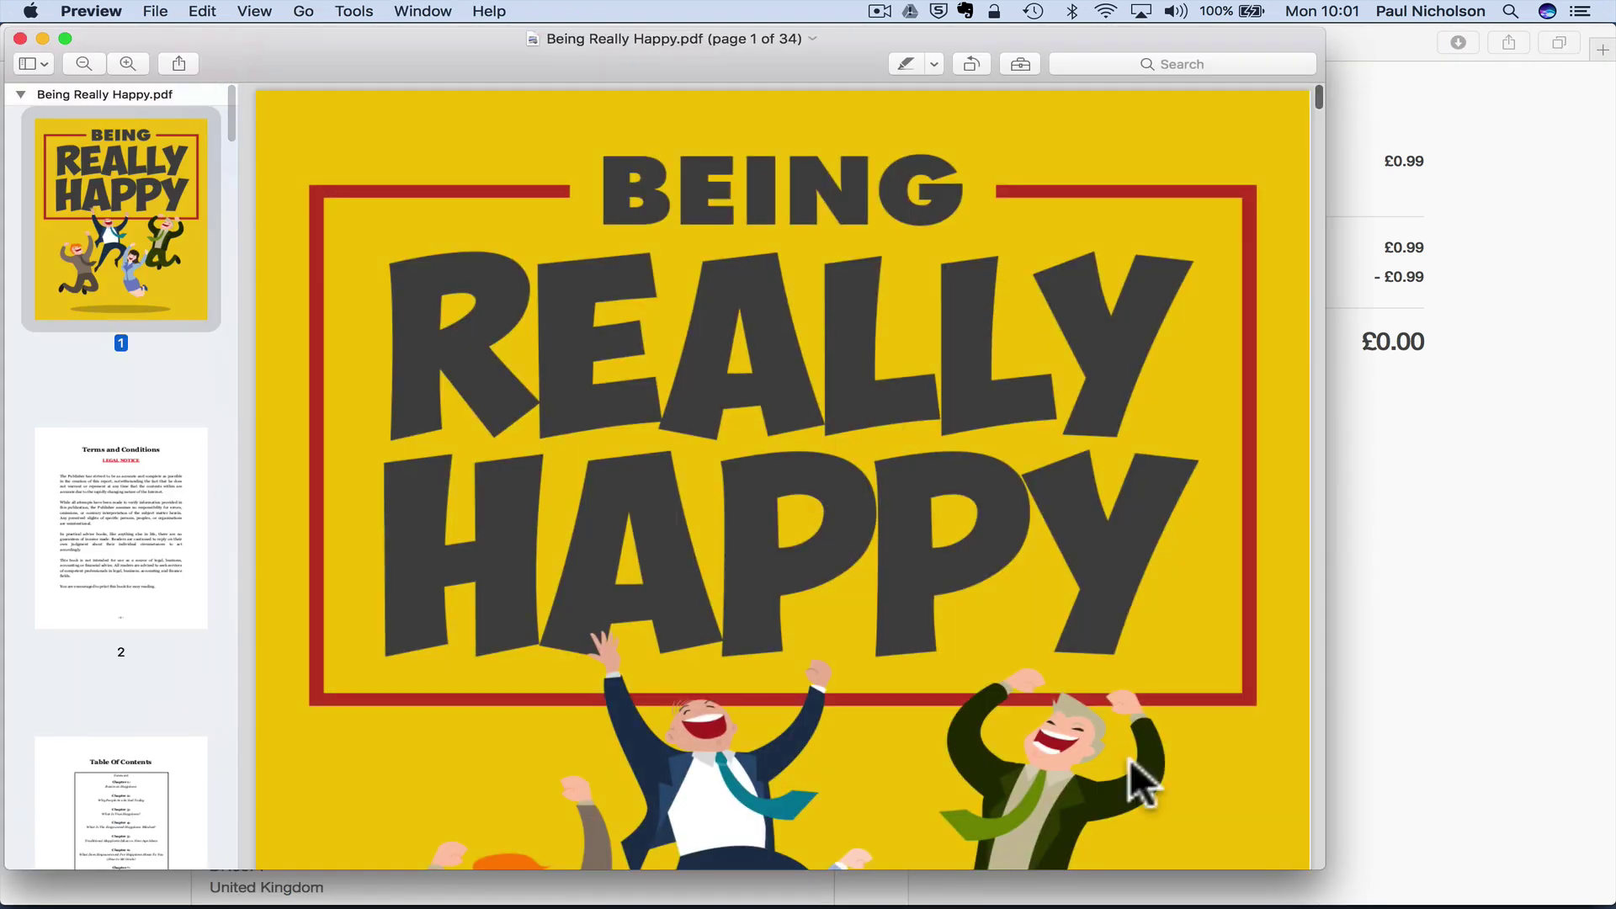
left_click(1461, 650)
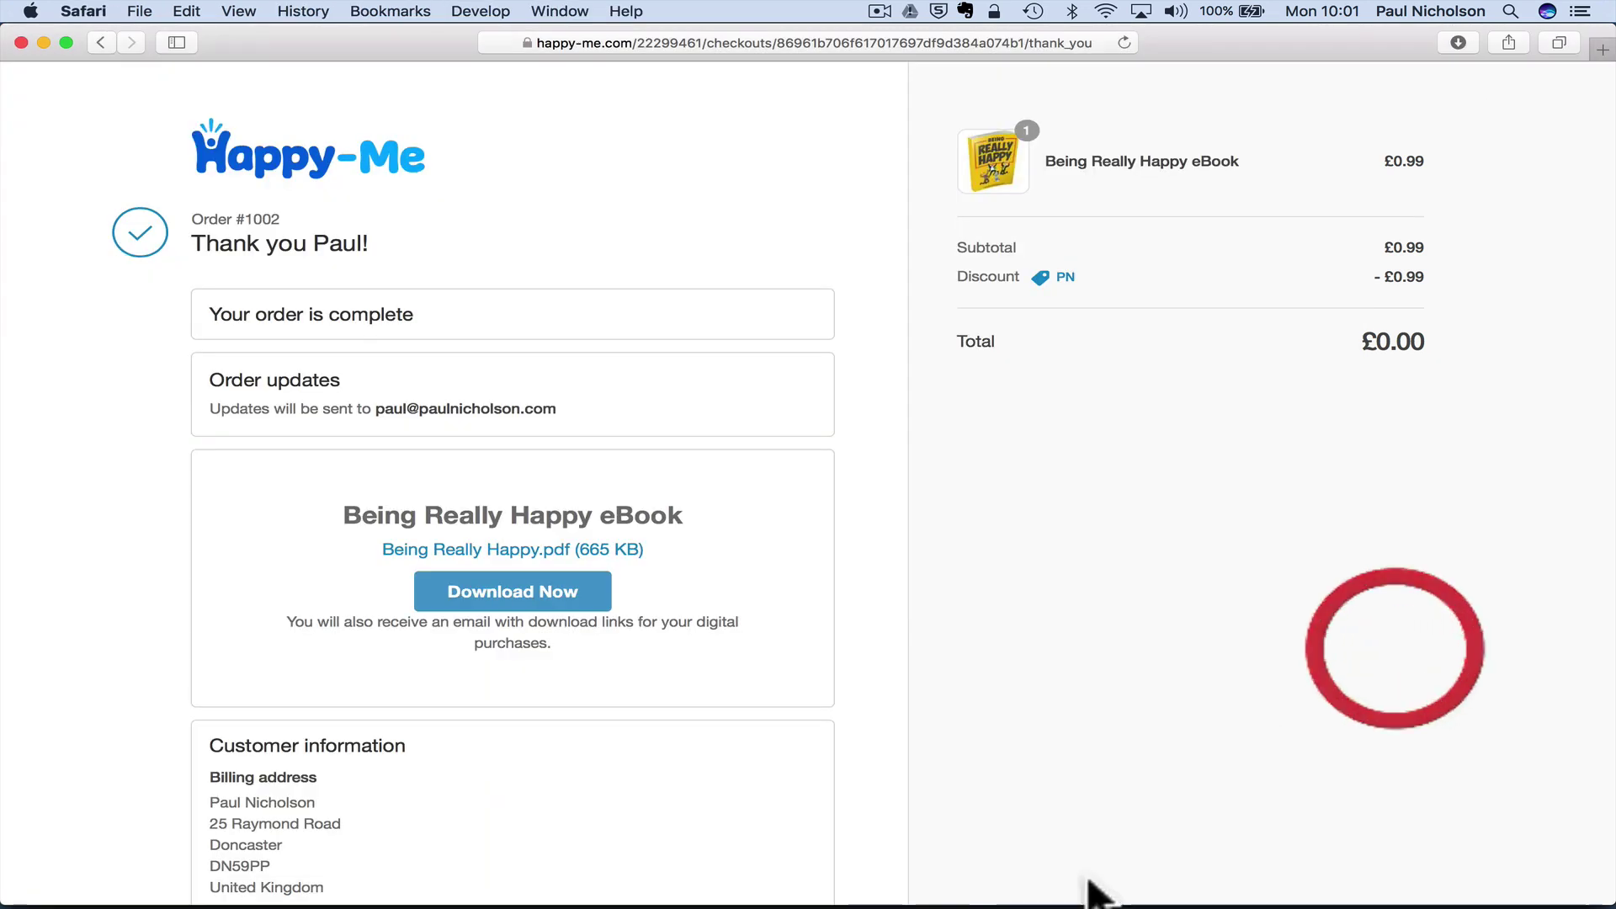
- Read the store's order-confirmation email, then open 'Your downloads are ready' with the PDF link
left_click(920, 861)
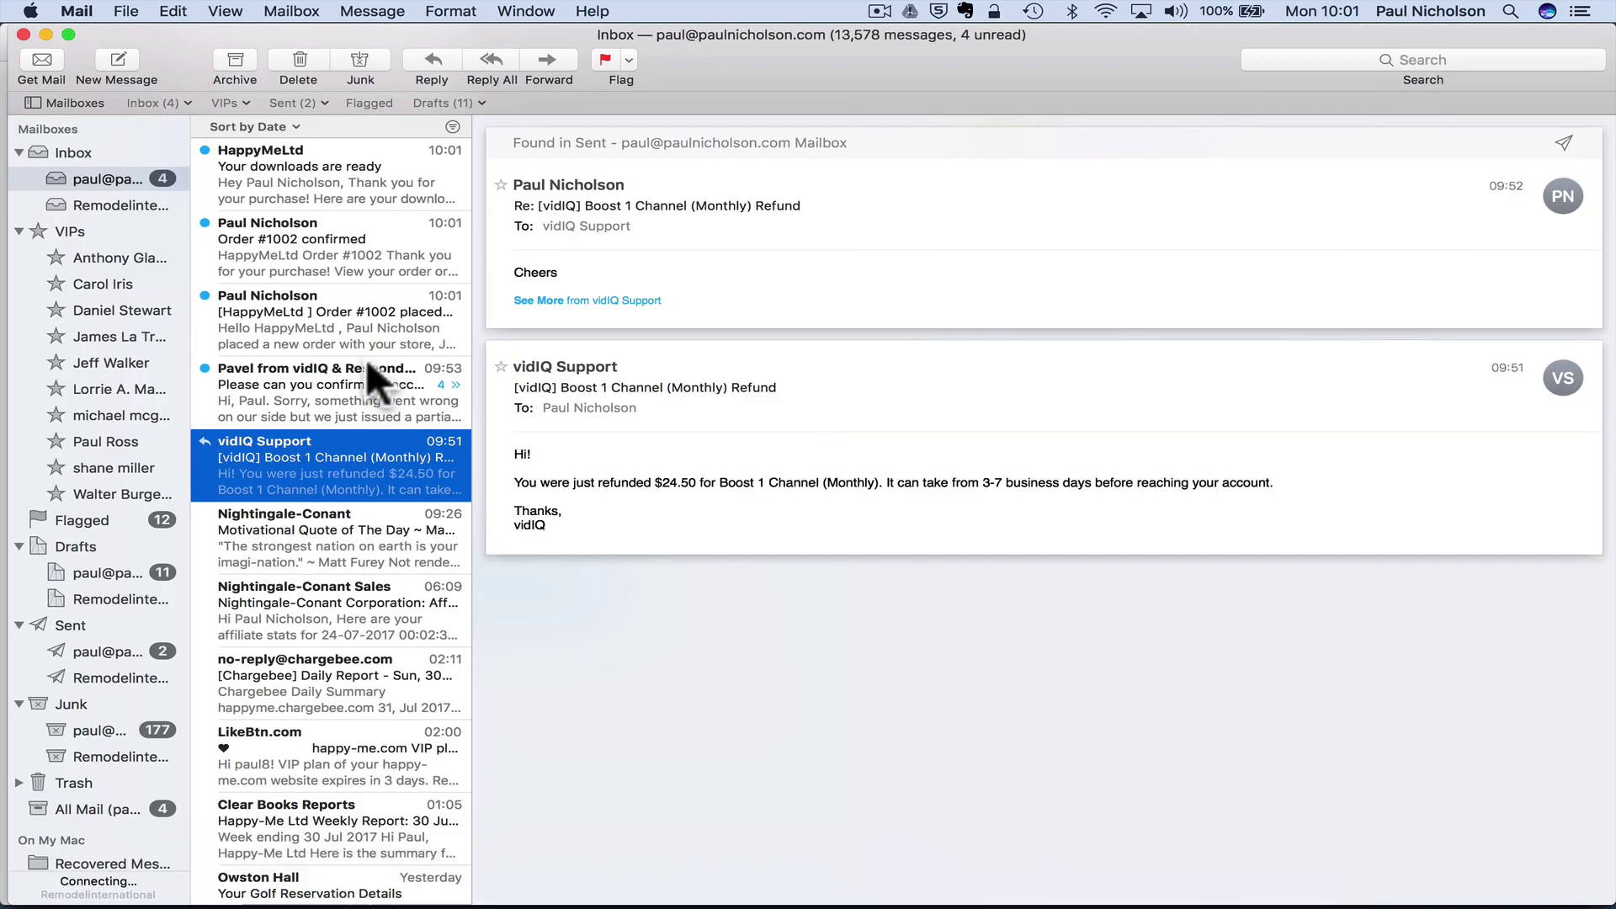
left_click(320, 376)
left_click(320, 311)
left_click(301, 261)
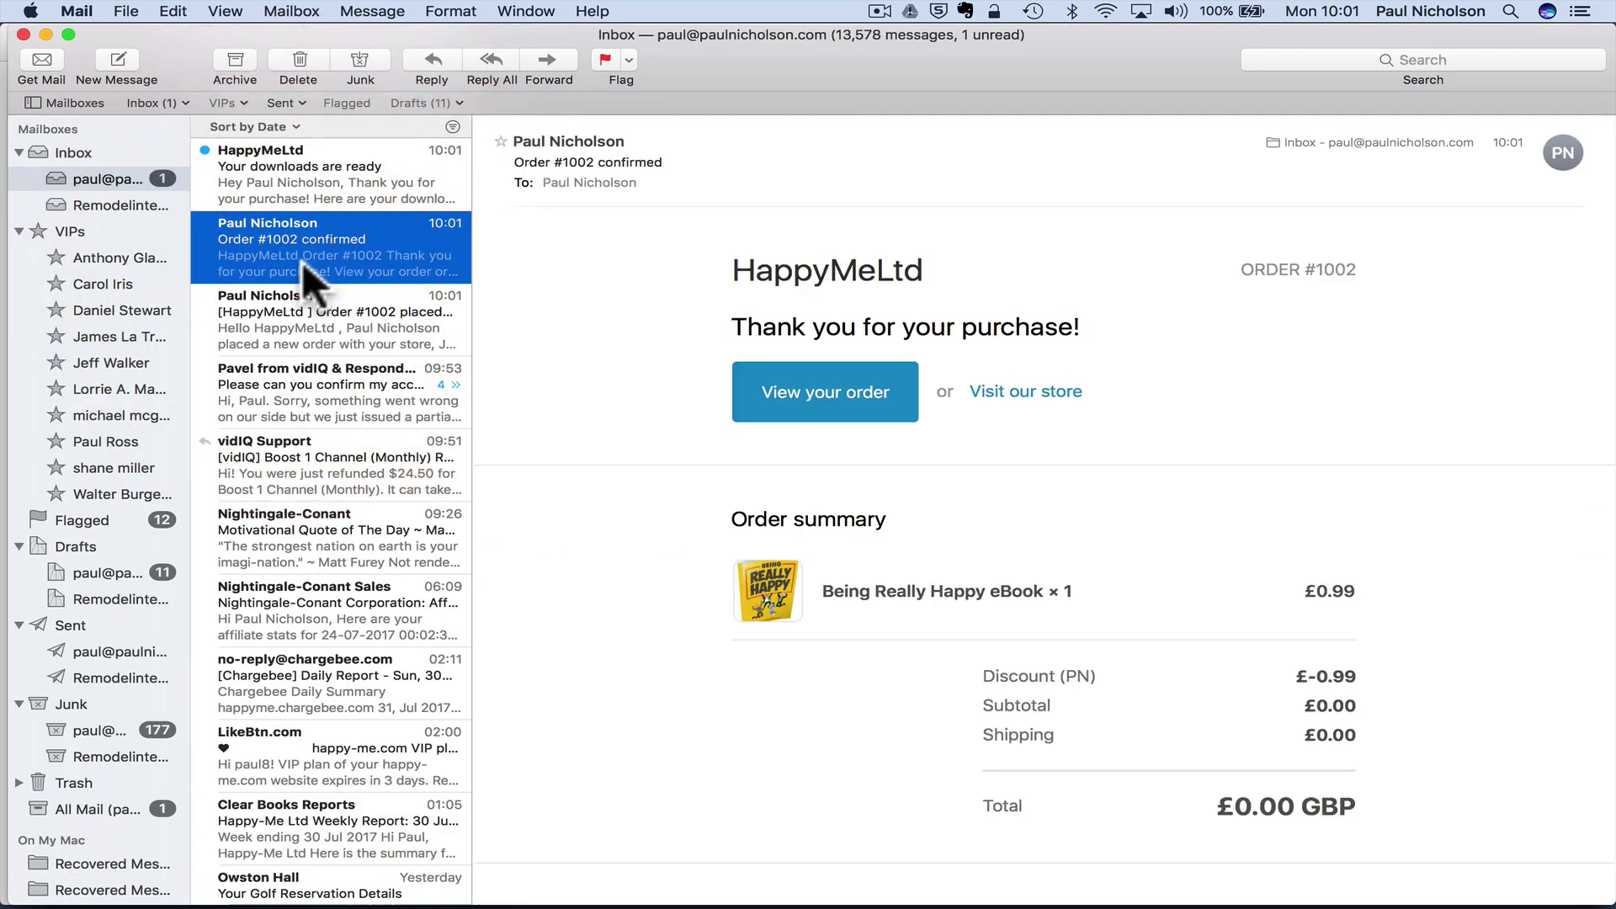
left_click(324, 221)
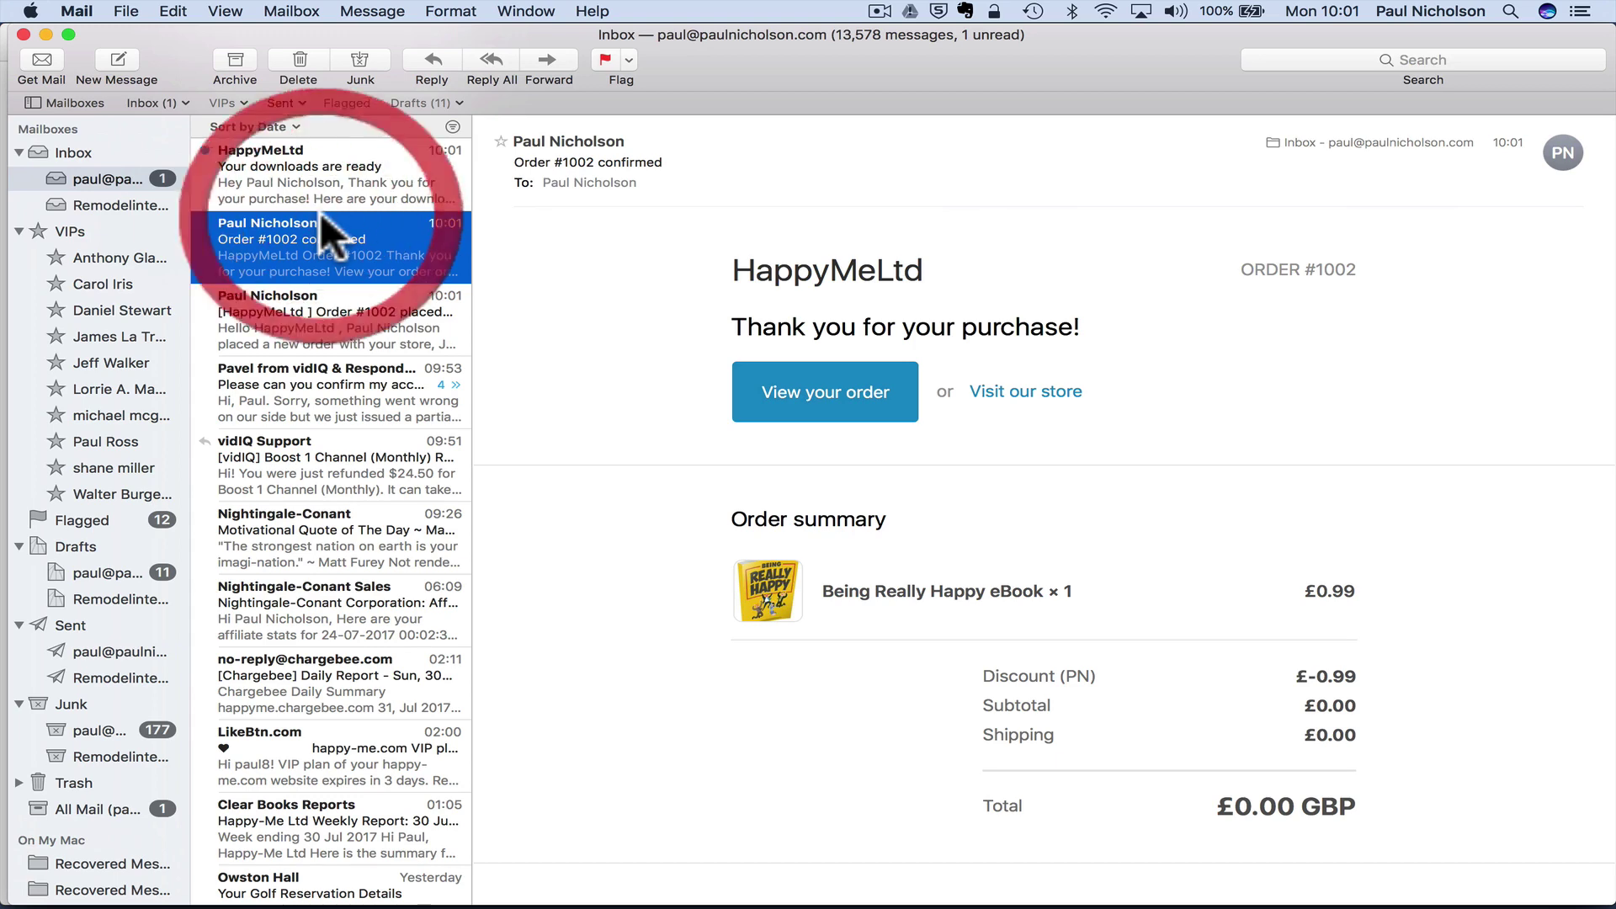
scroll(1160, 694, "down", 5)
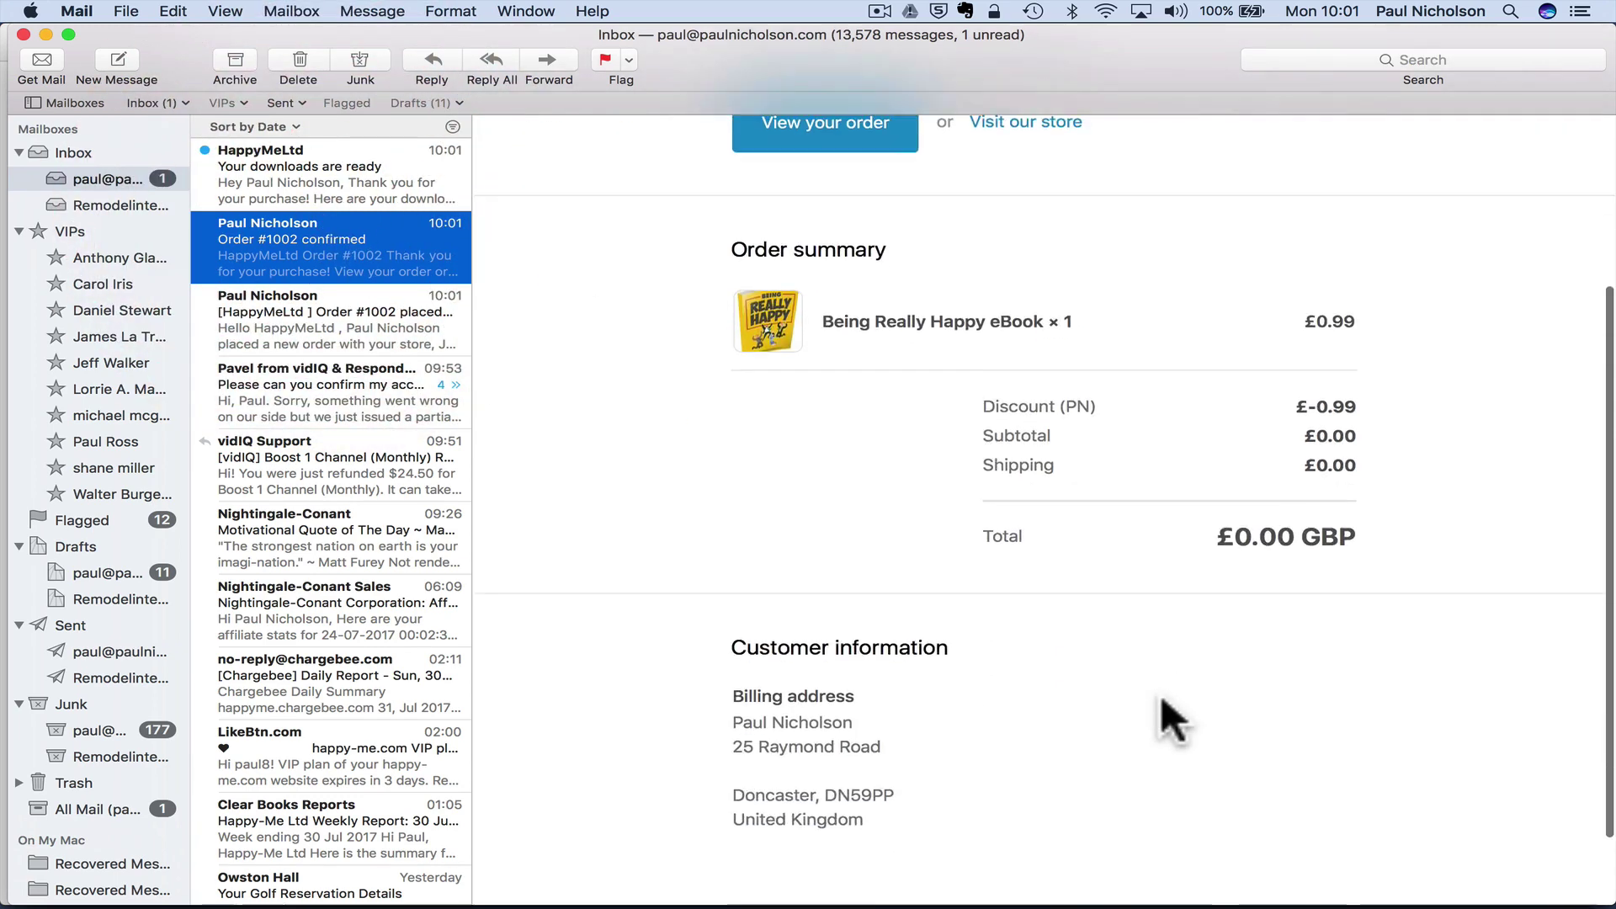
scroll(1009, 407, "up", 5)
left_click(395, 172)
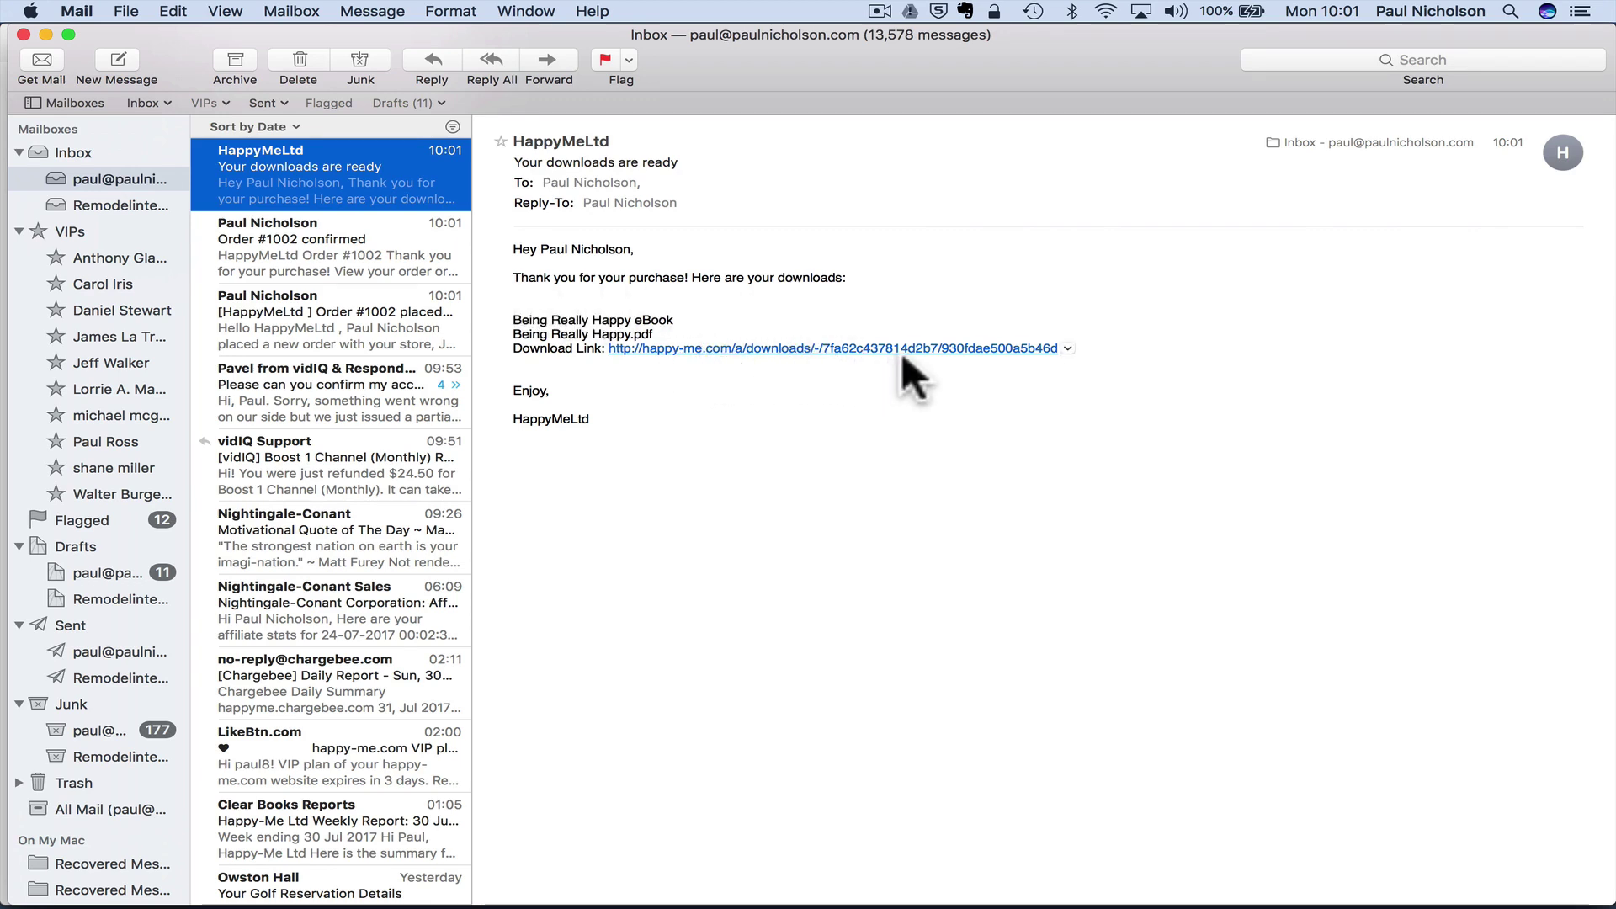
- Review the thank-you page and downloads email, then return to the Shopify product page in Chrome
mouse_move(851, 899)
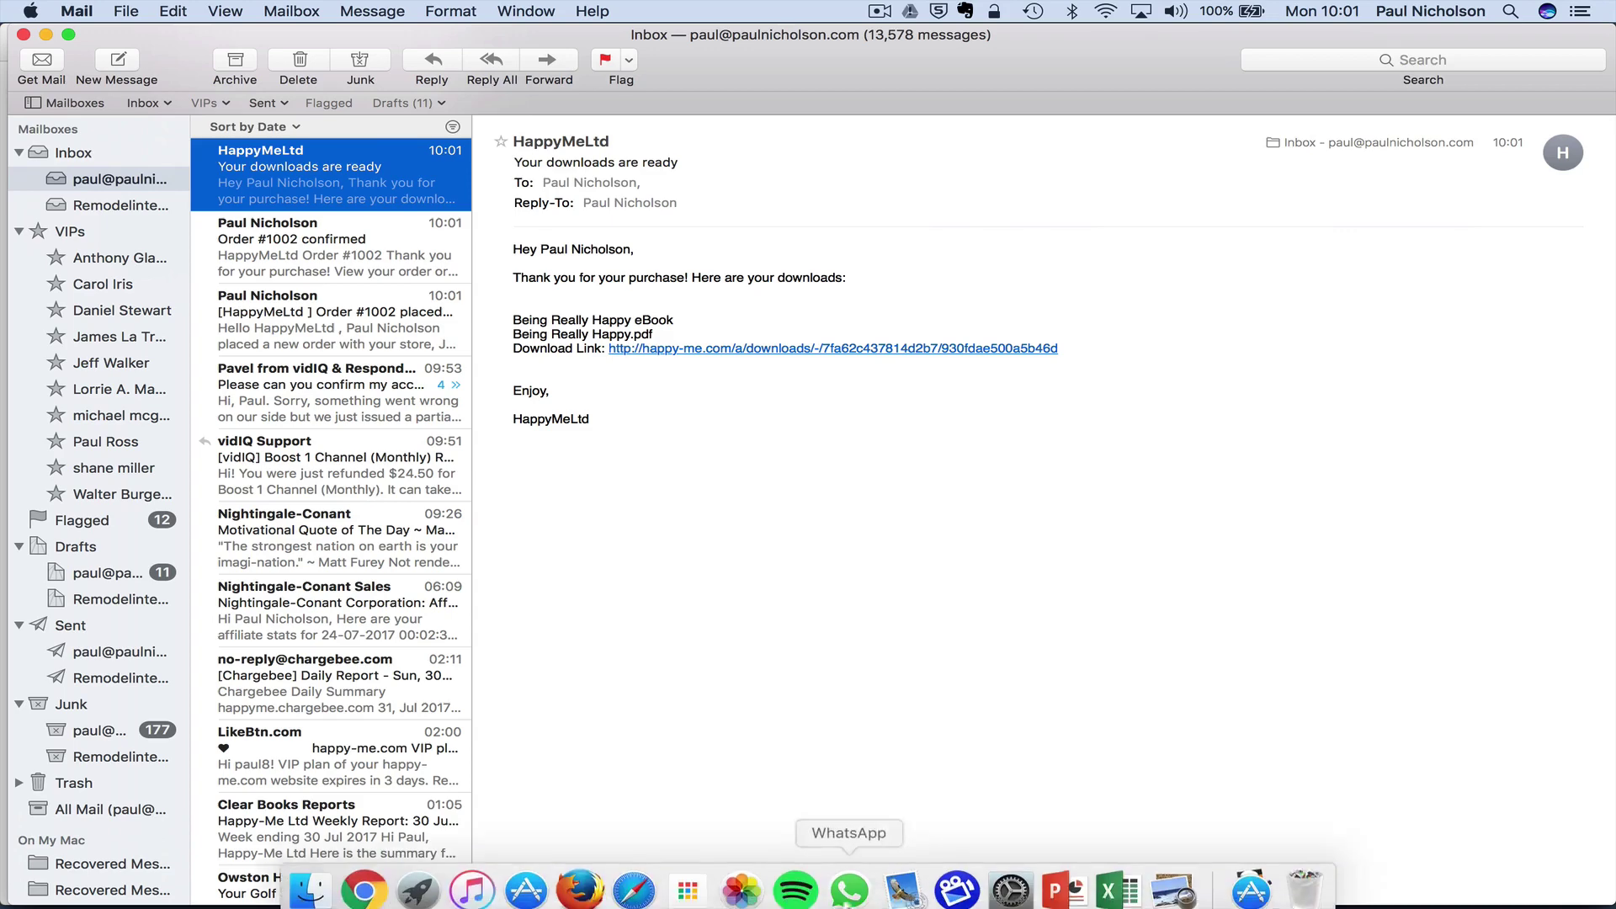
left_click(634, 879)
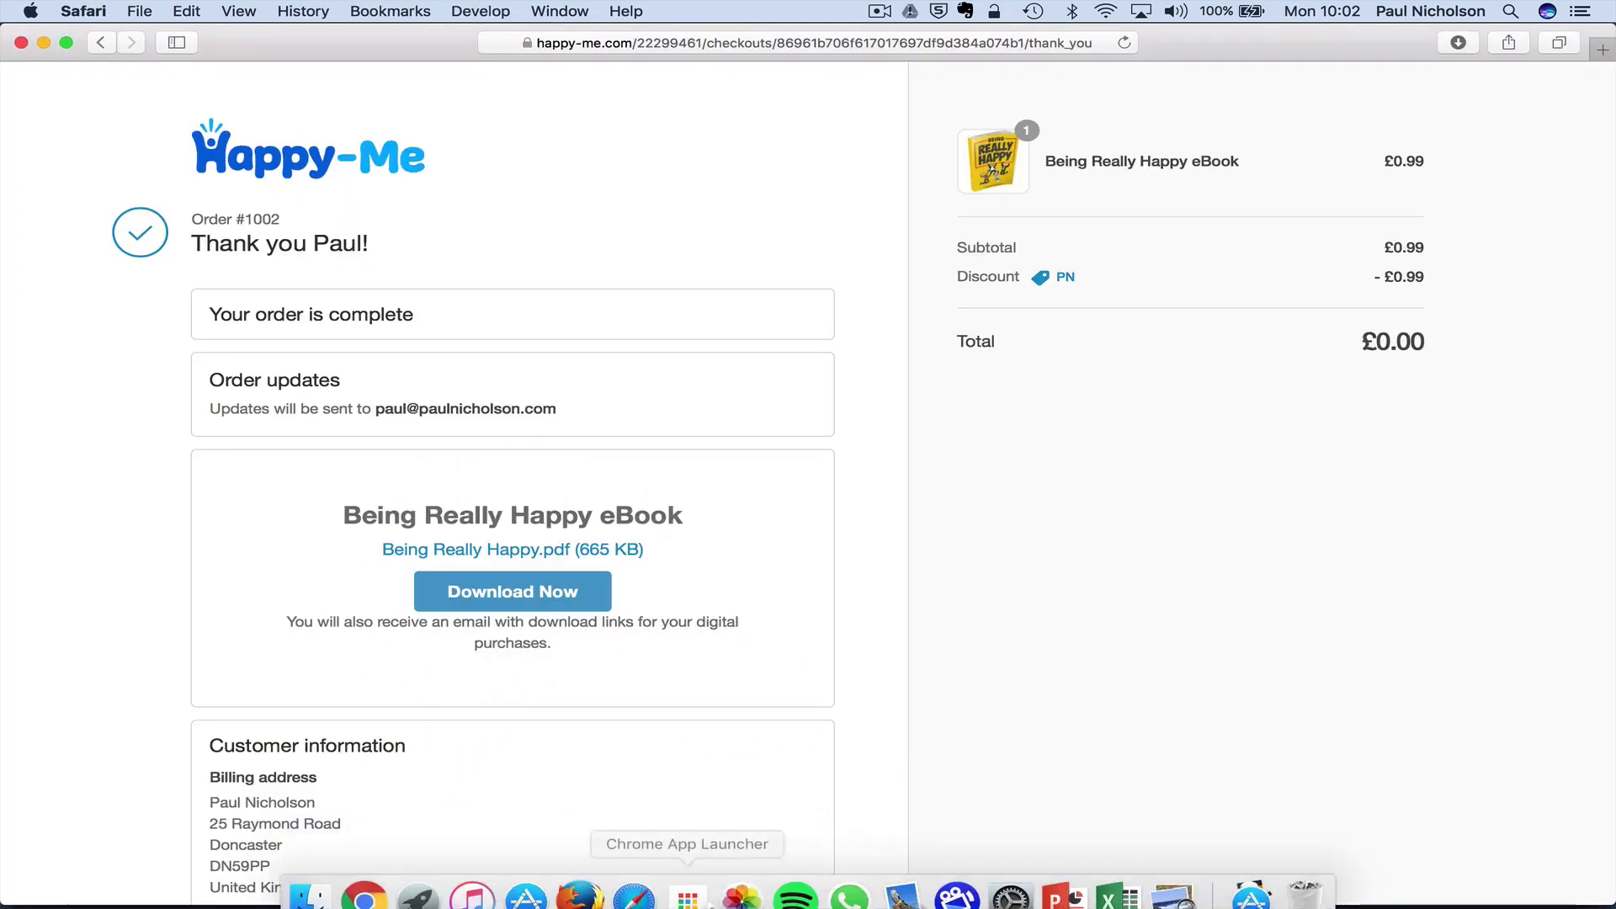
left_click(895, 878)
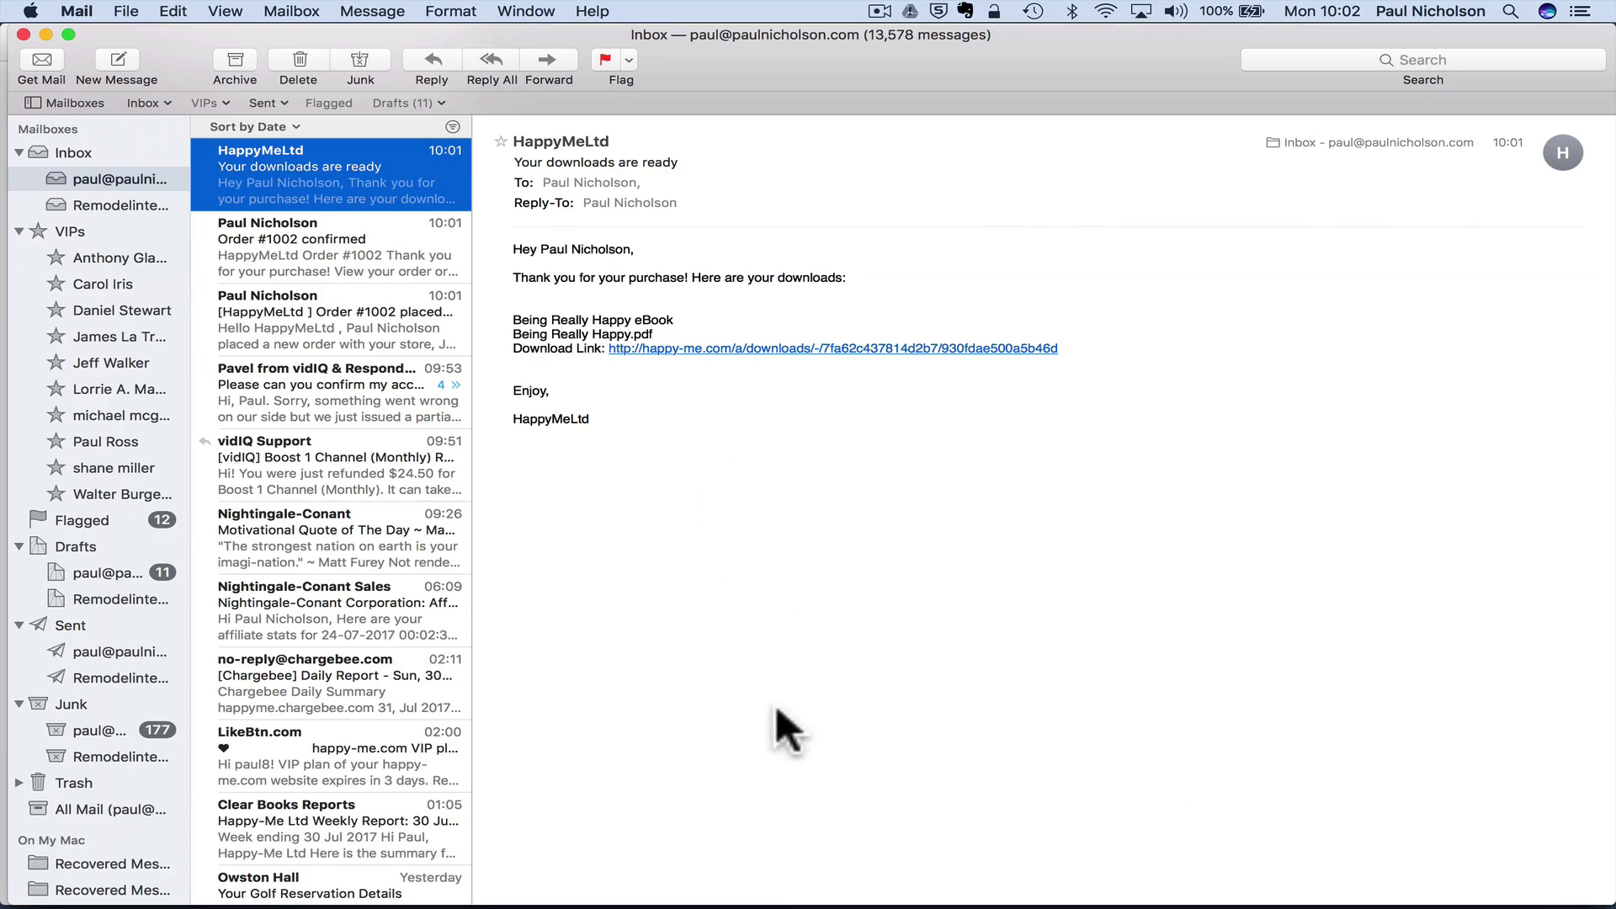
left_click(372, 878)
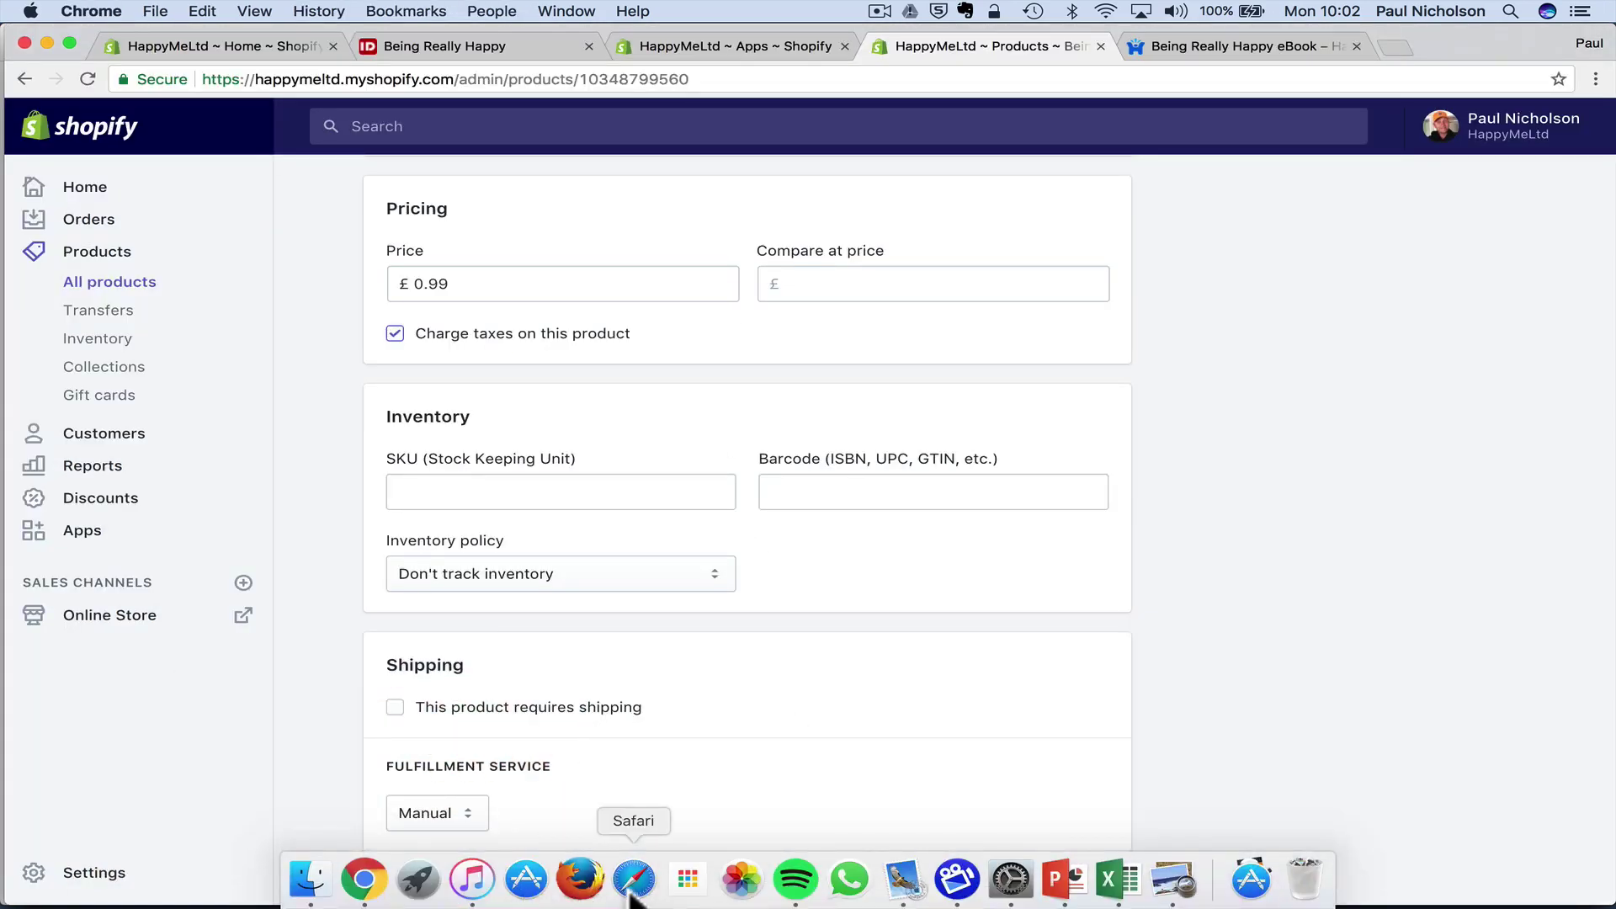
left_click(636, 891)
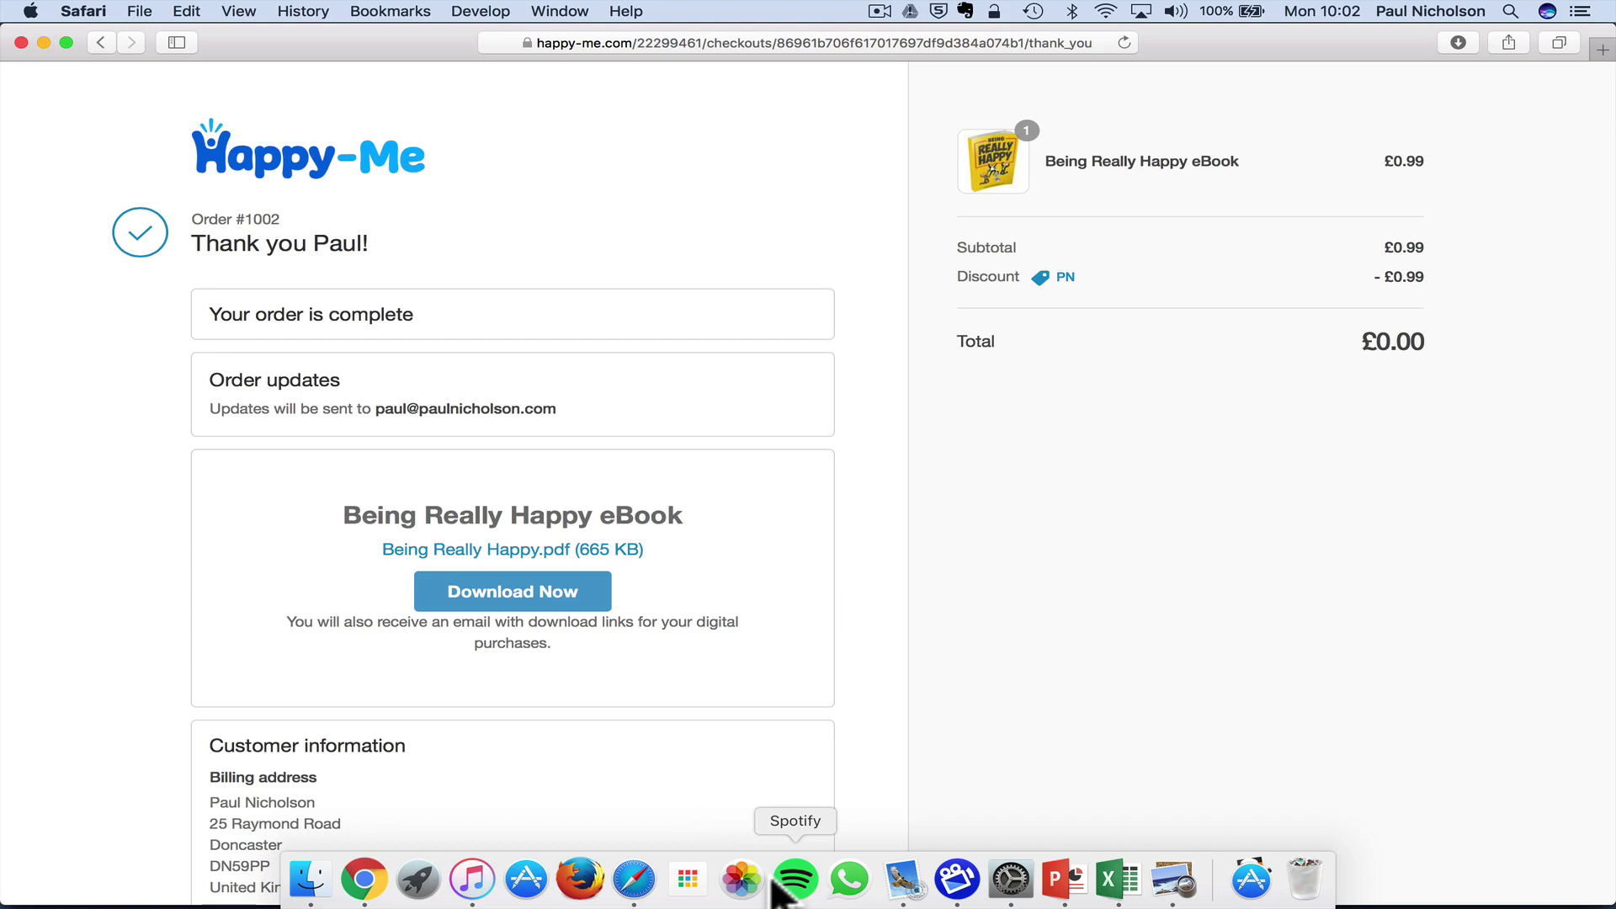
left_click(364, 880)
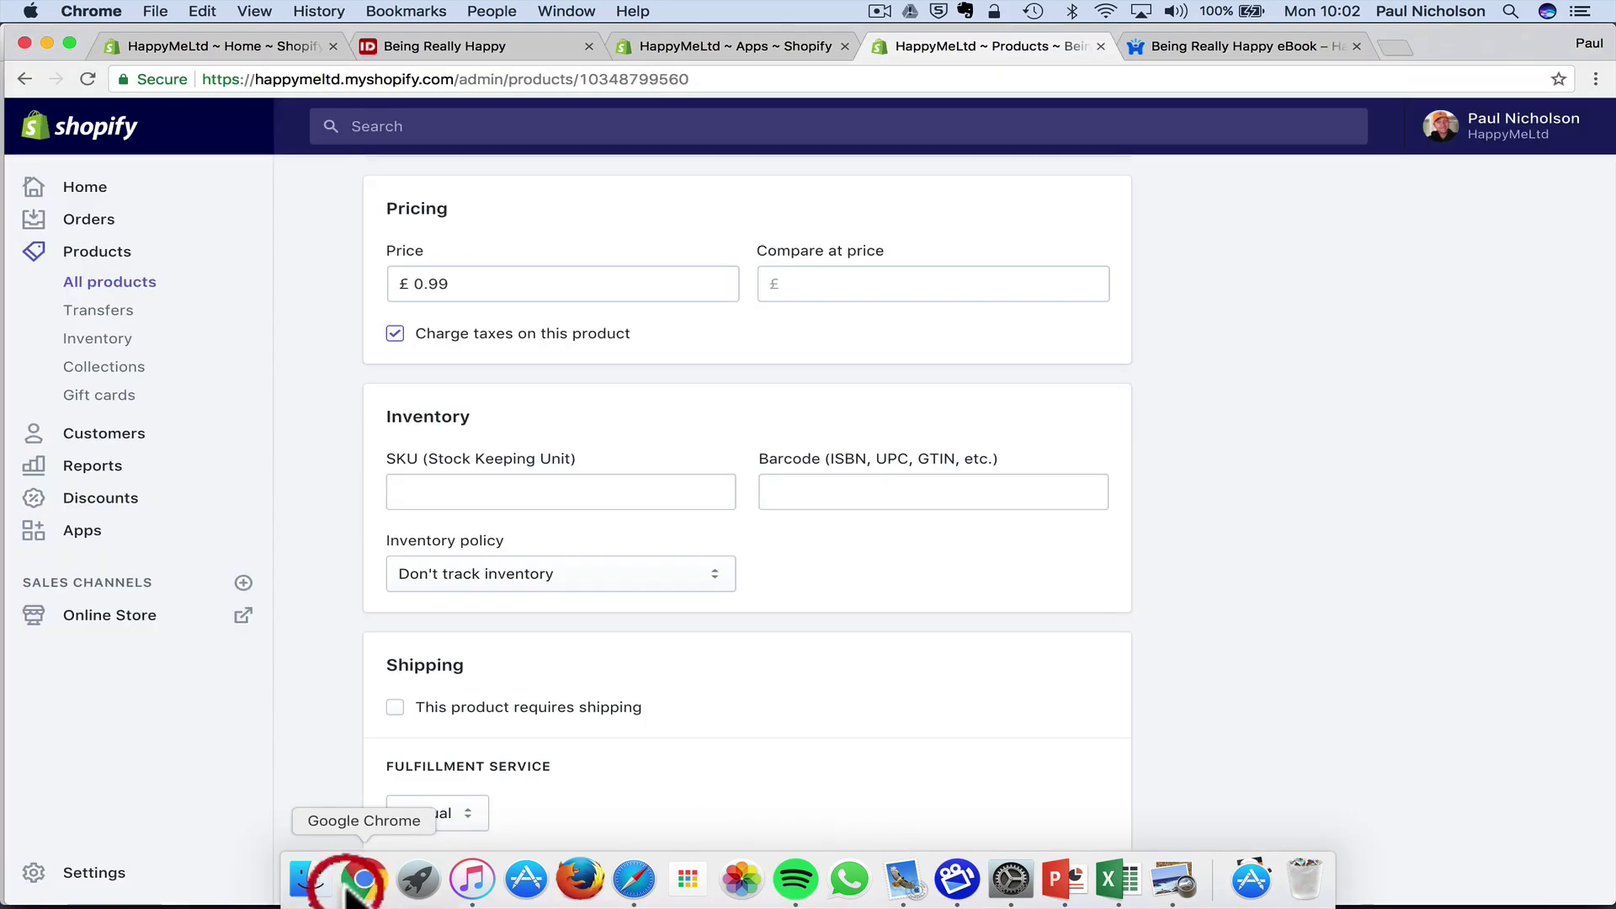
- Search Google for 'shopify digital' and open the Help Center's Digital Downloads article
left_click(739, 84)
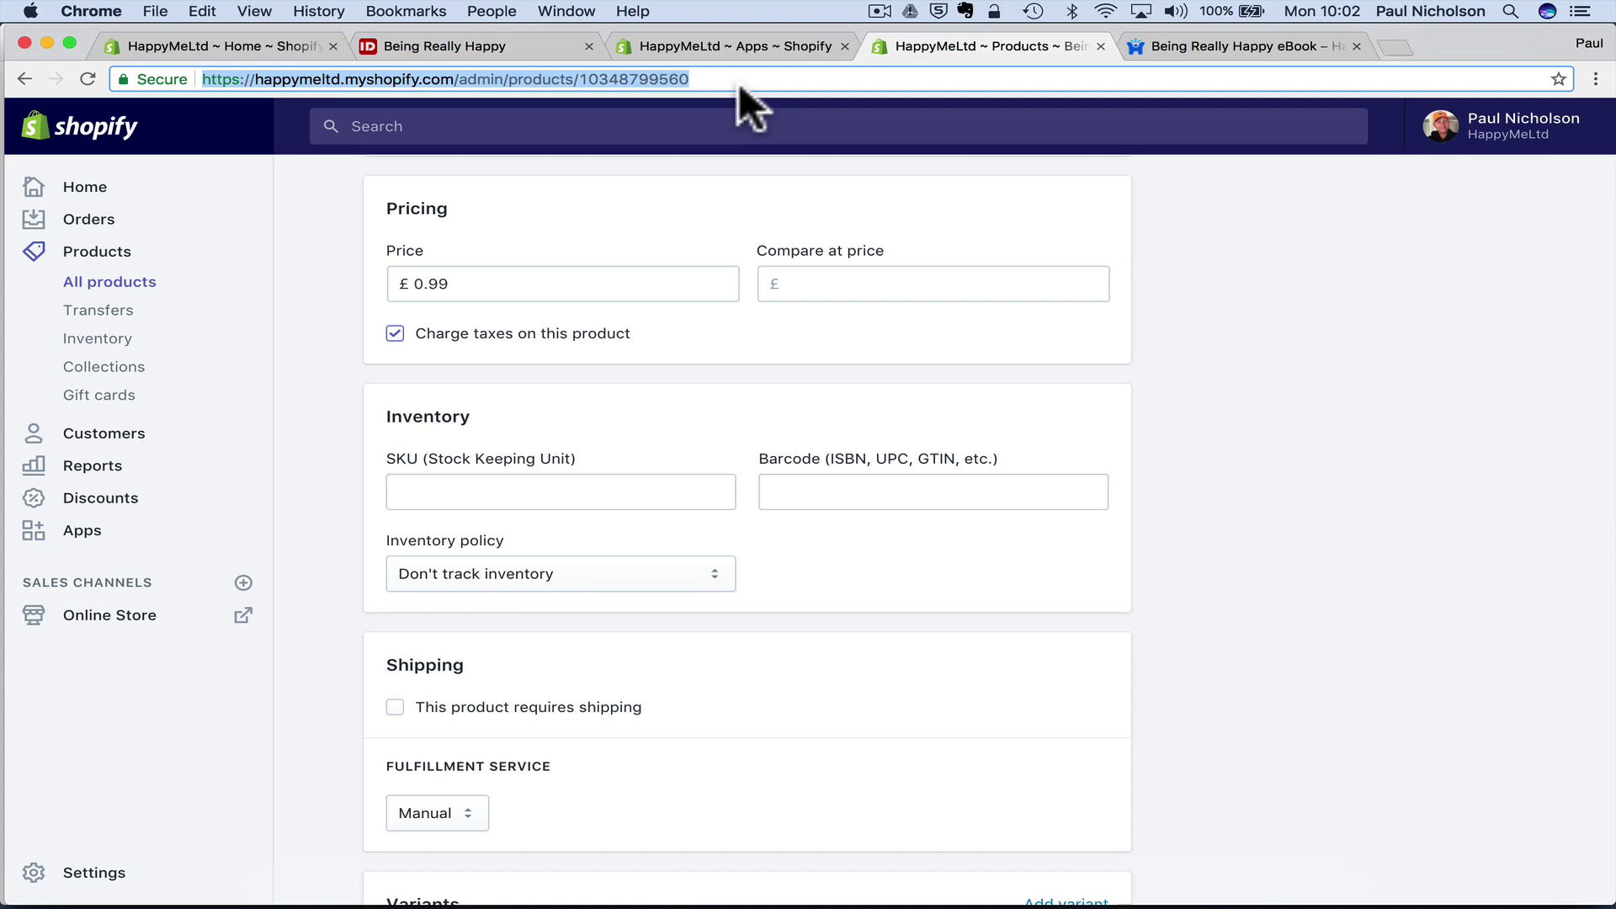
type("shopi")
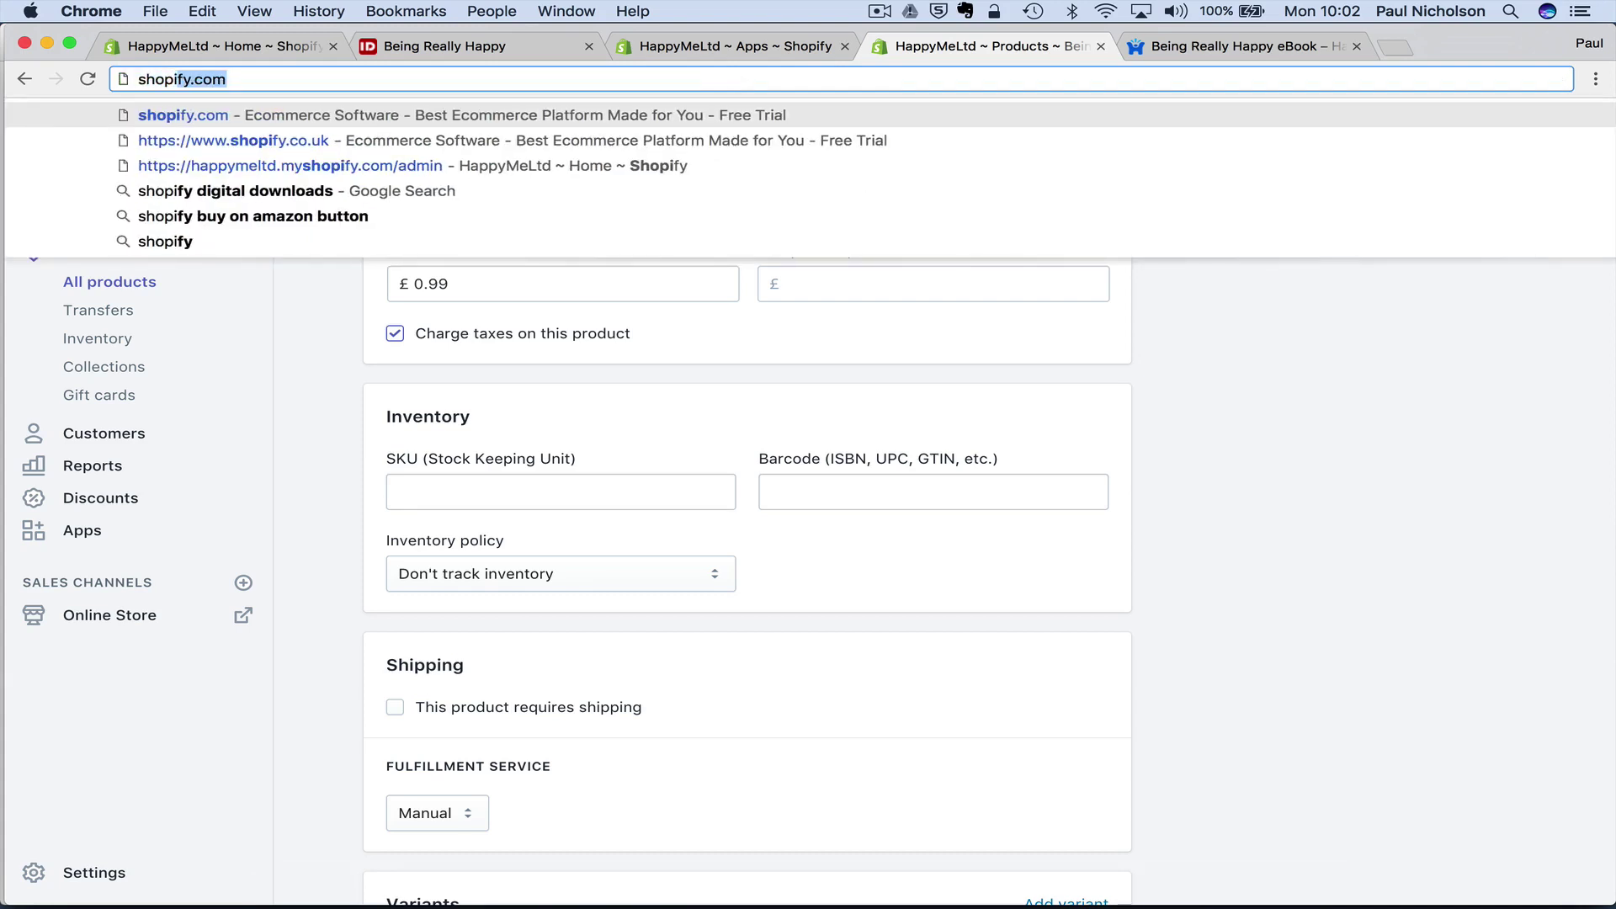
type("fy digital")
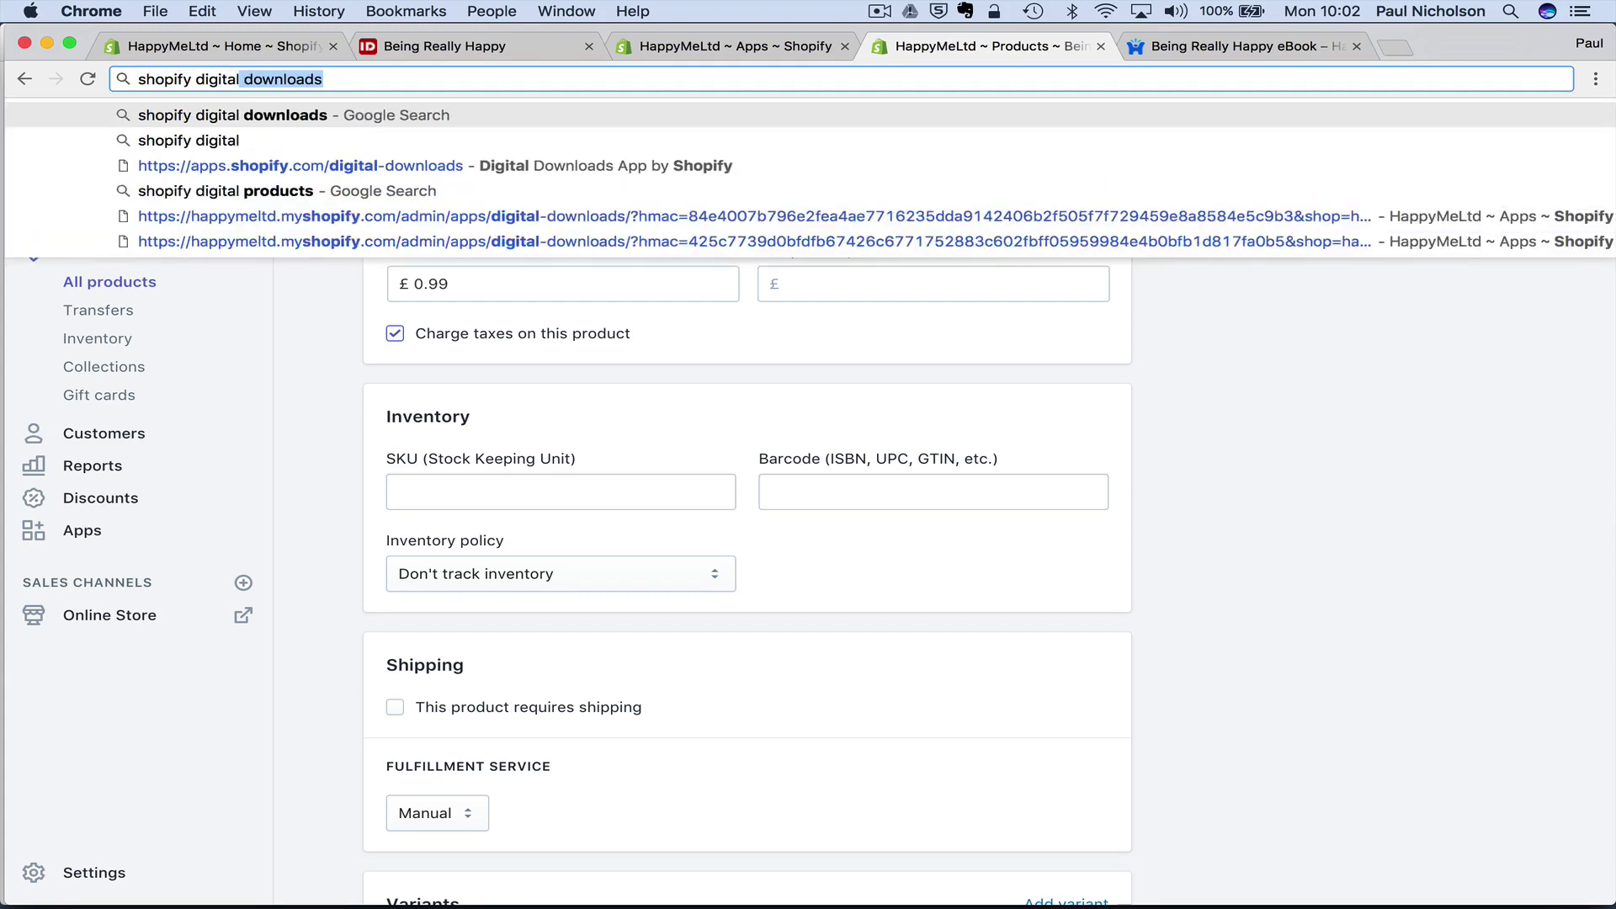
key("Return")
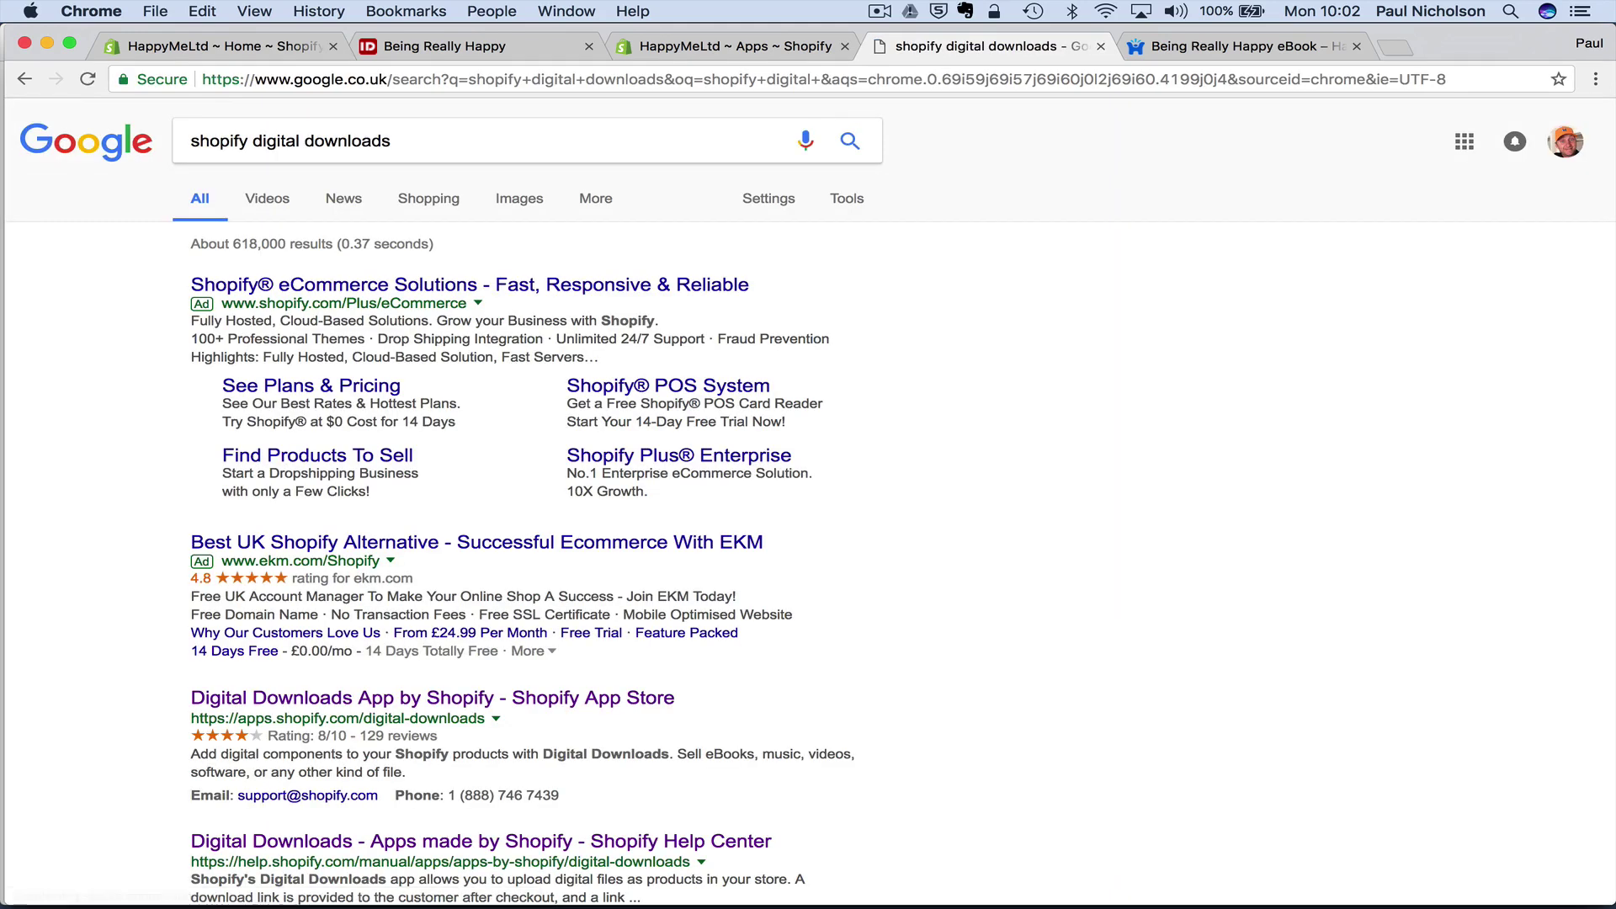
scroll(522, 505, "down", 5)
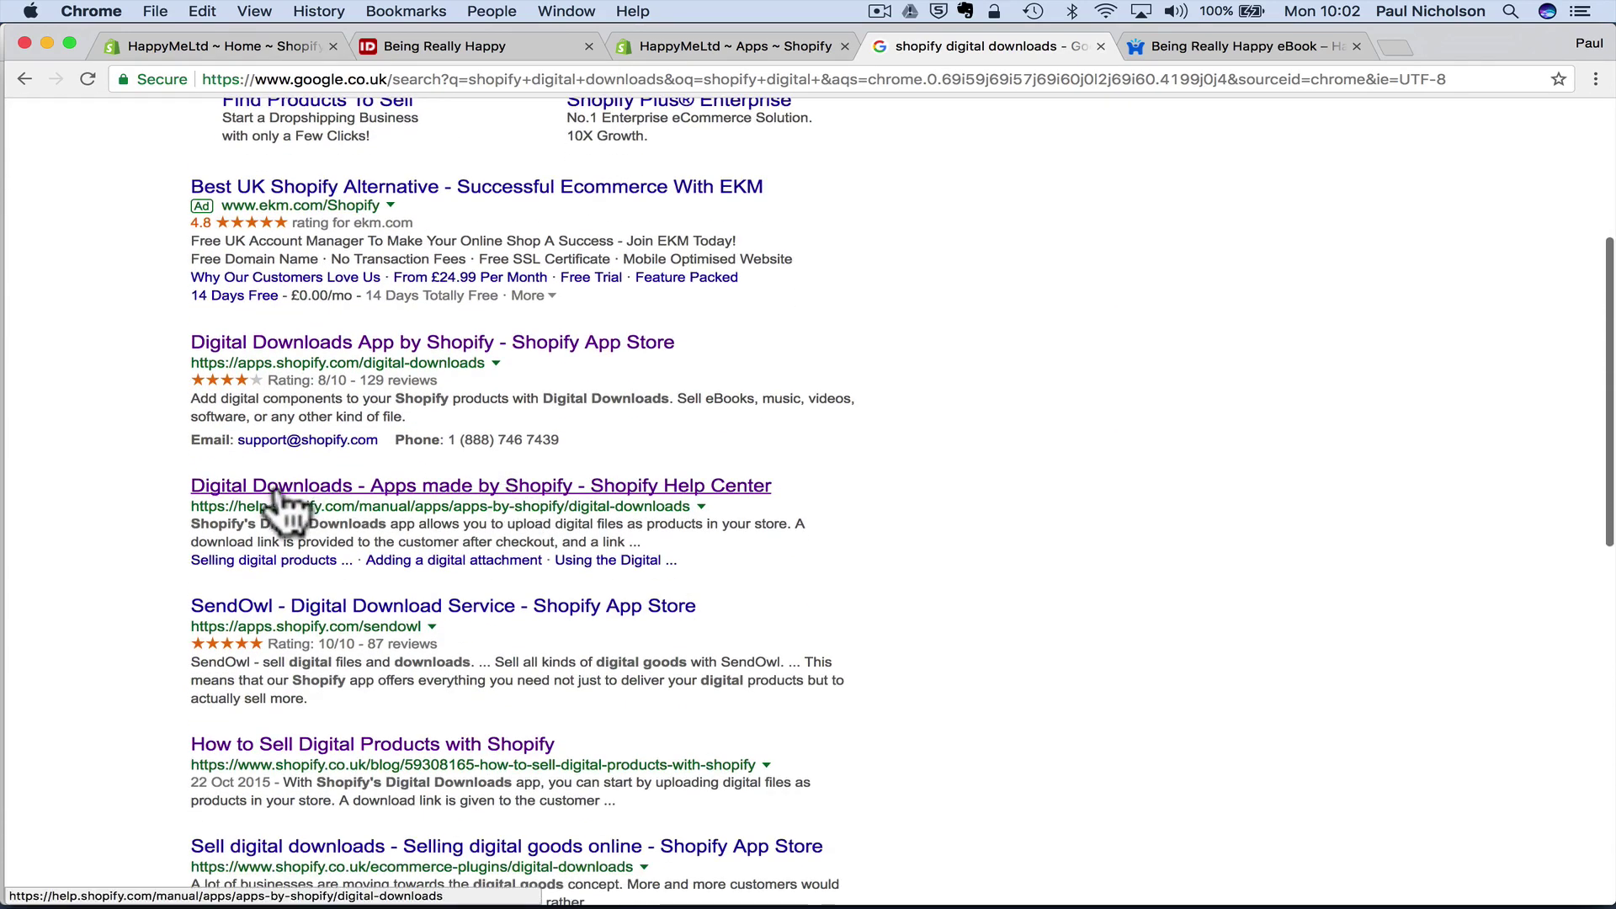
left_click(435, 496)
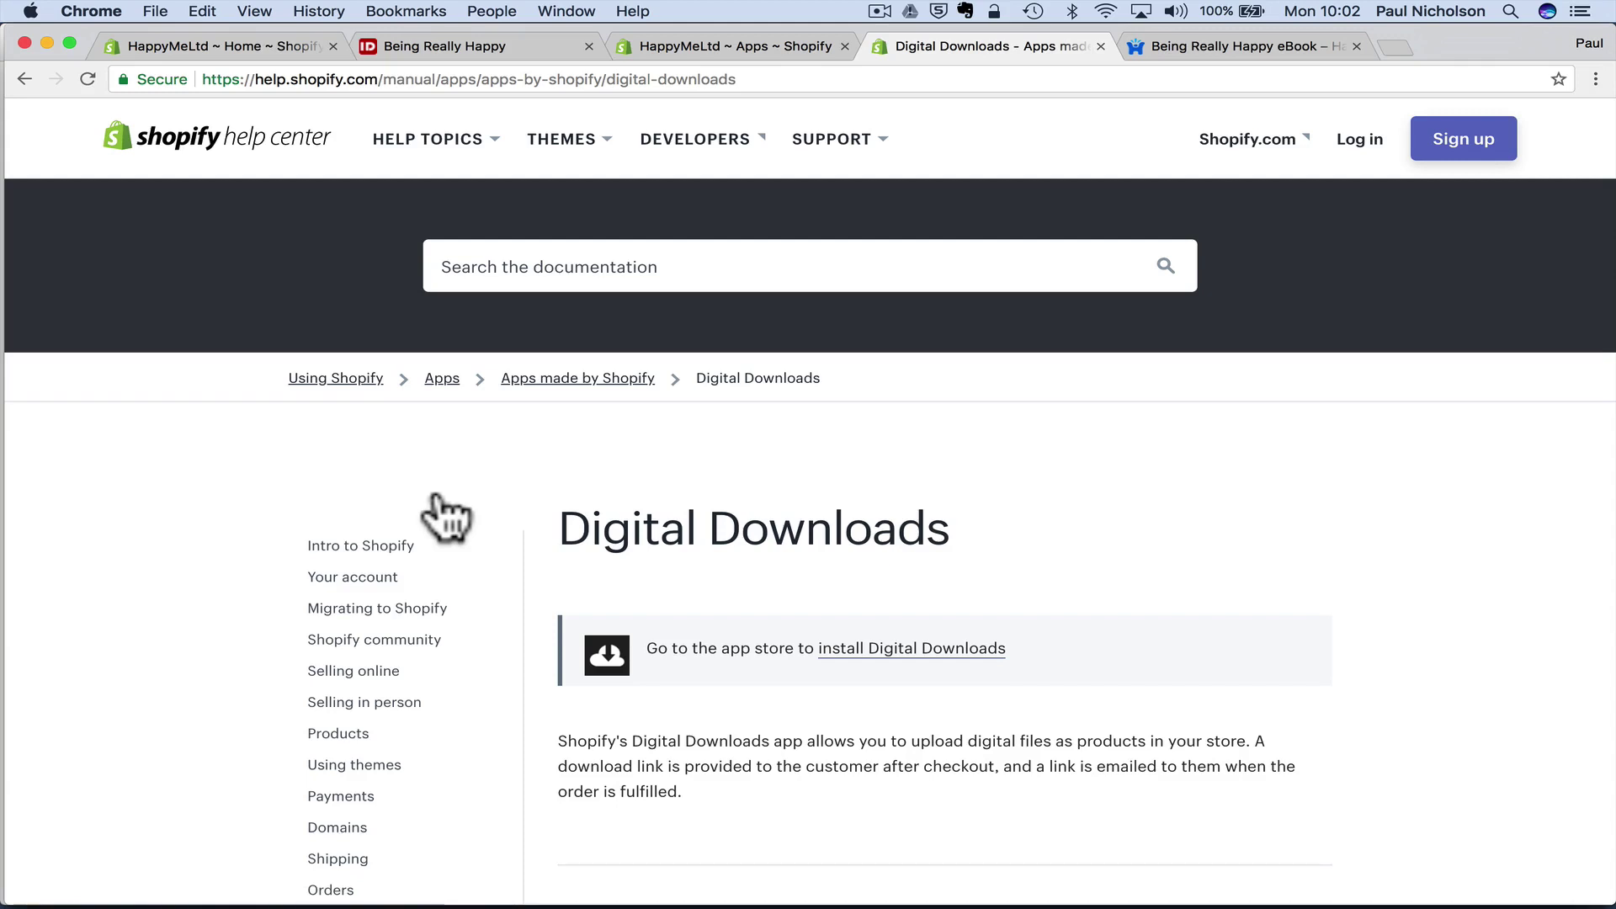
- Return to the IDPLR tab and open the Latest 100 Products list from Resources
left_click(489, 52)
scroll(564, 257, "up", 10)
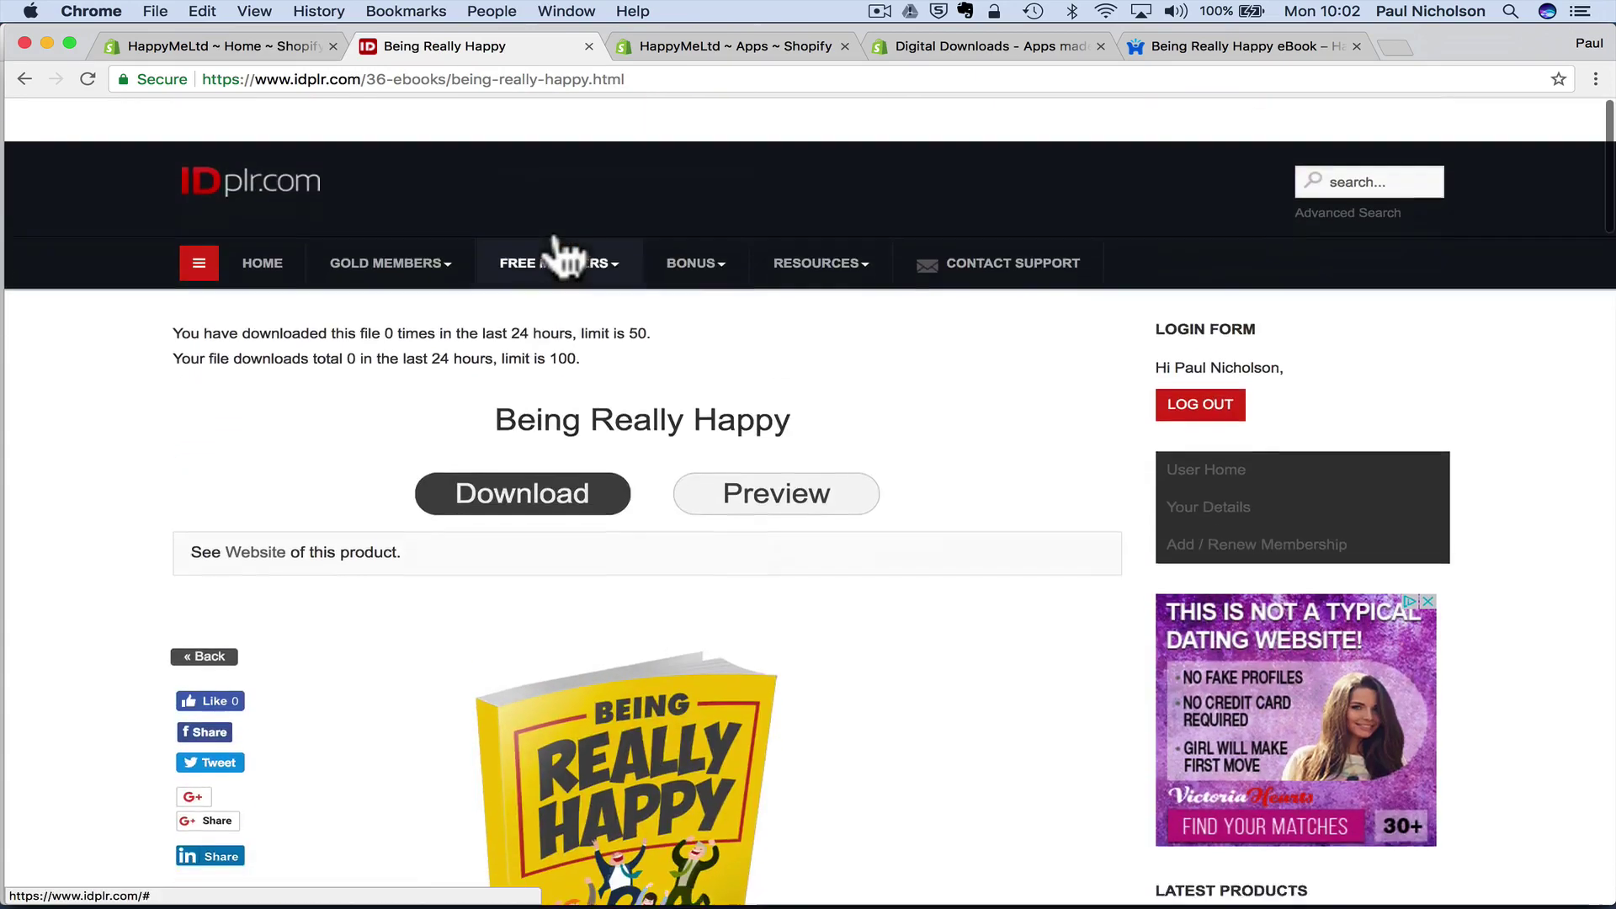
mouse_move(778, 245)
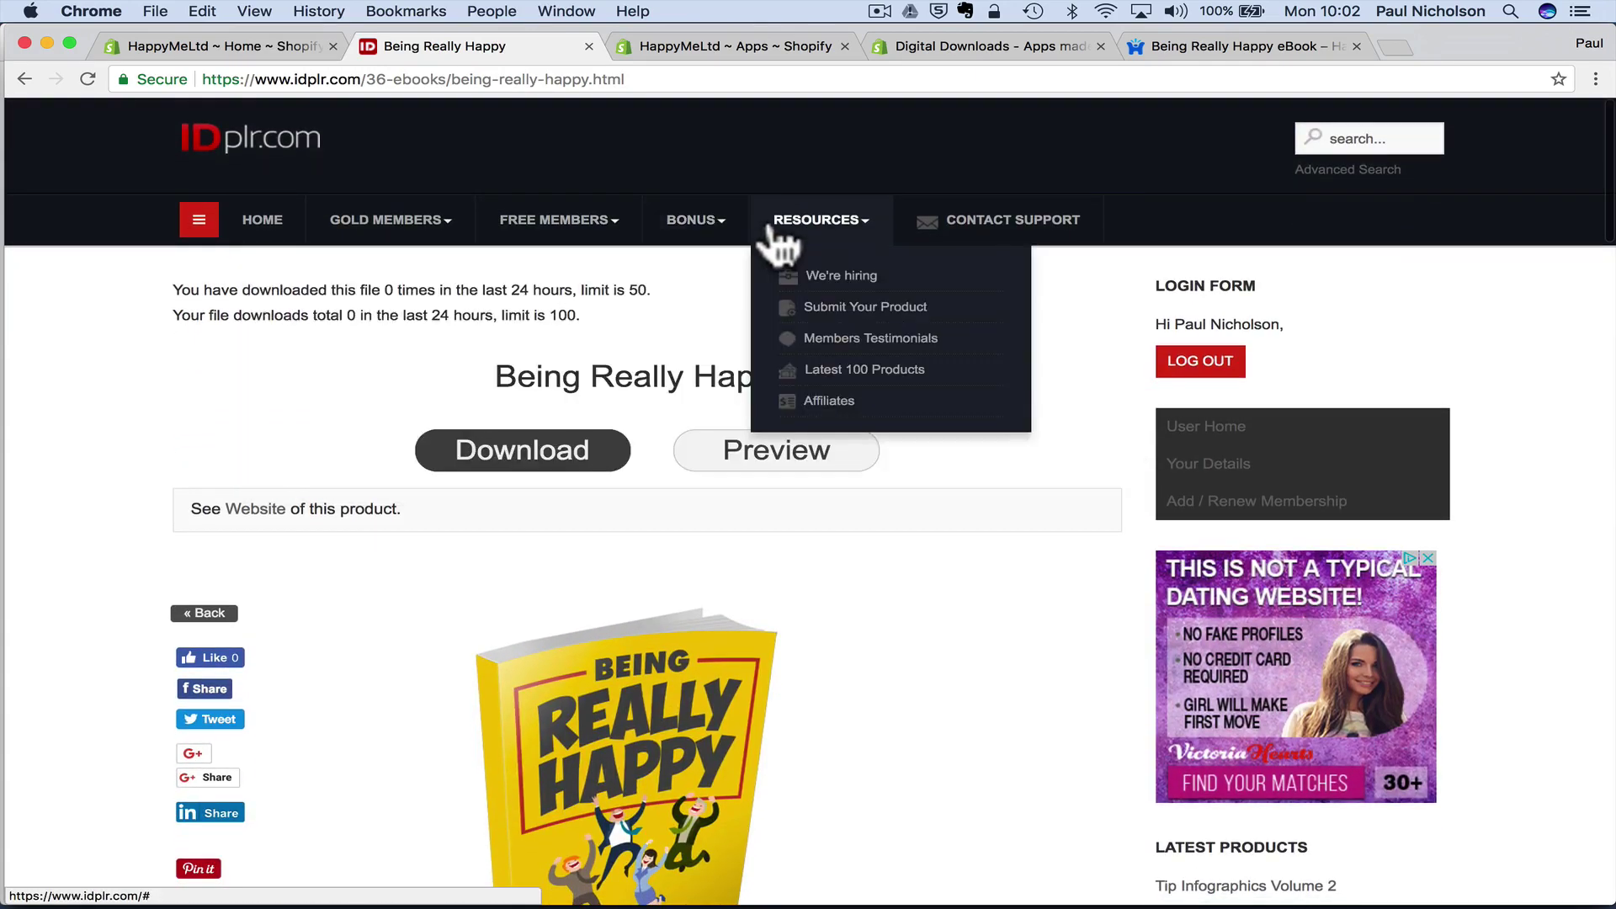
left_click(861, 375)
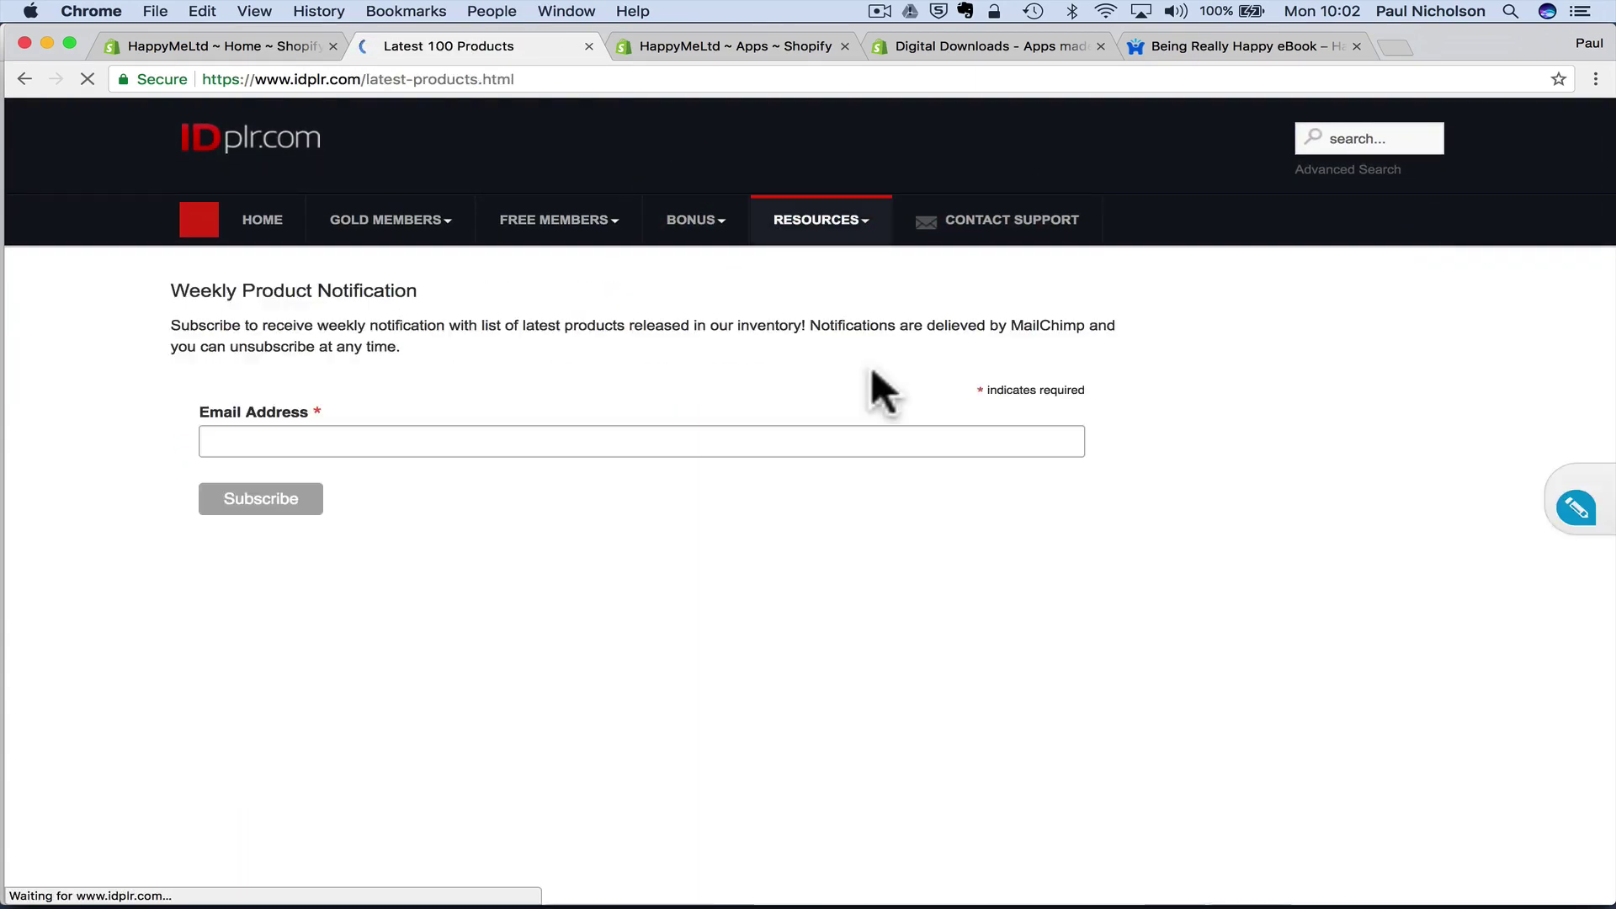
- Read through the Vegan Warrior ebook's licence and Product Terms
scroll(821, 325, "down", 10)
scroll(821, 324, "down", 10)
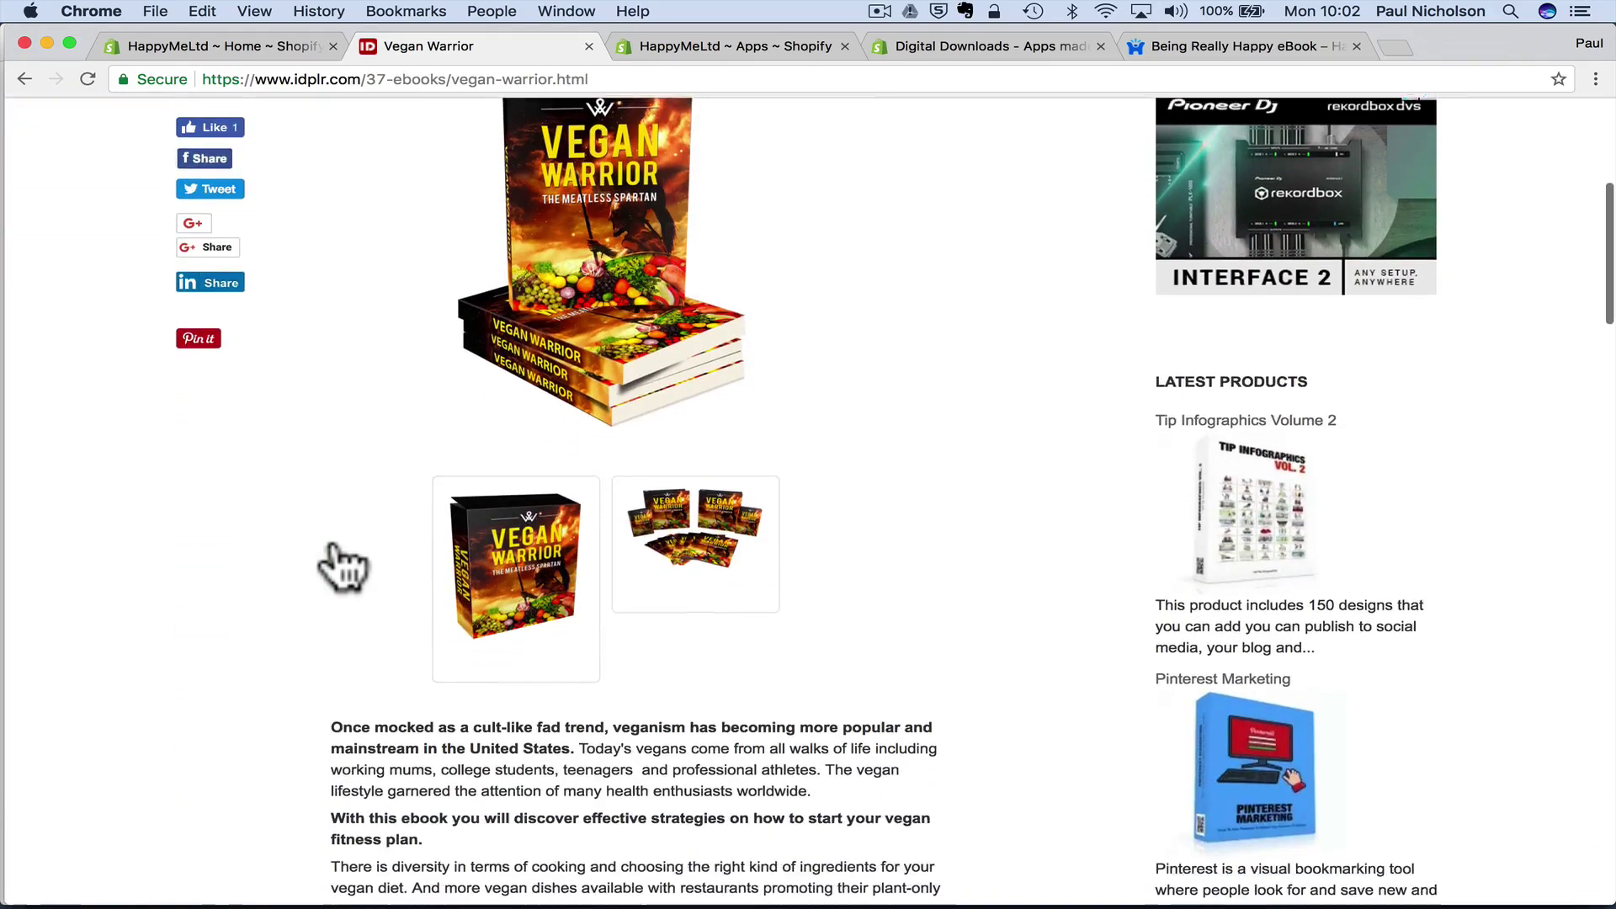
scroll(382, 530, "up", 8)
scroll(383, 531, "down", 10)
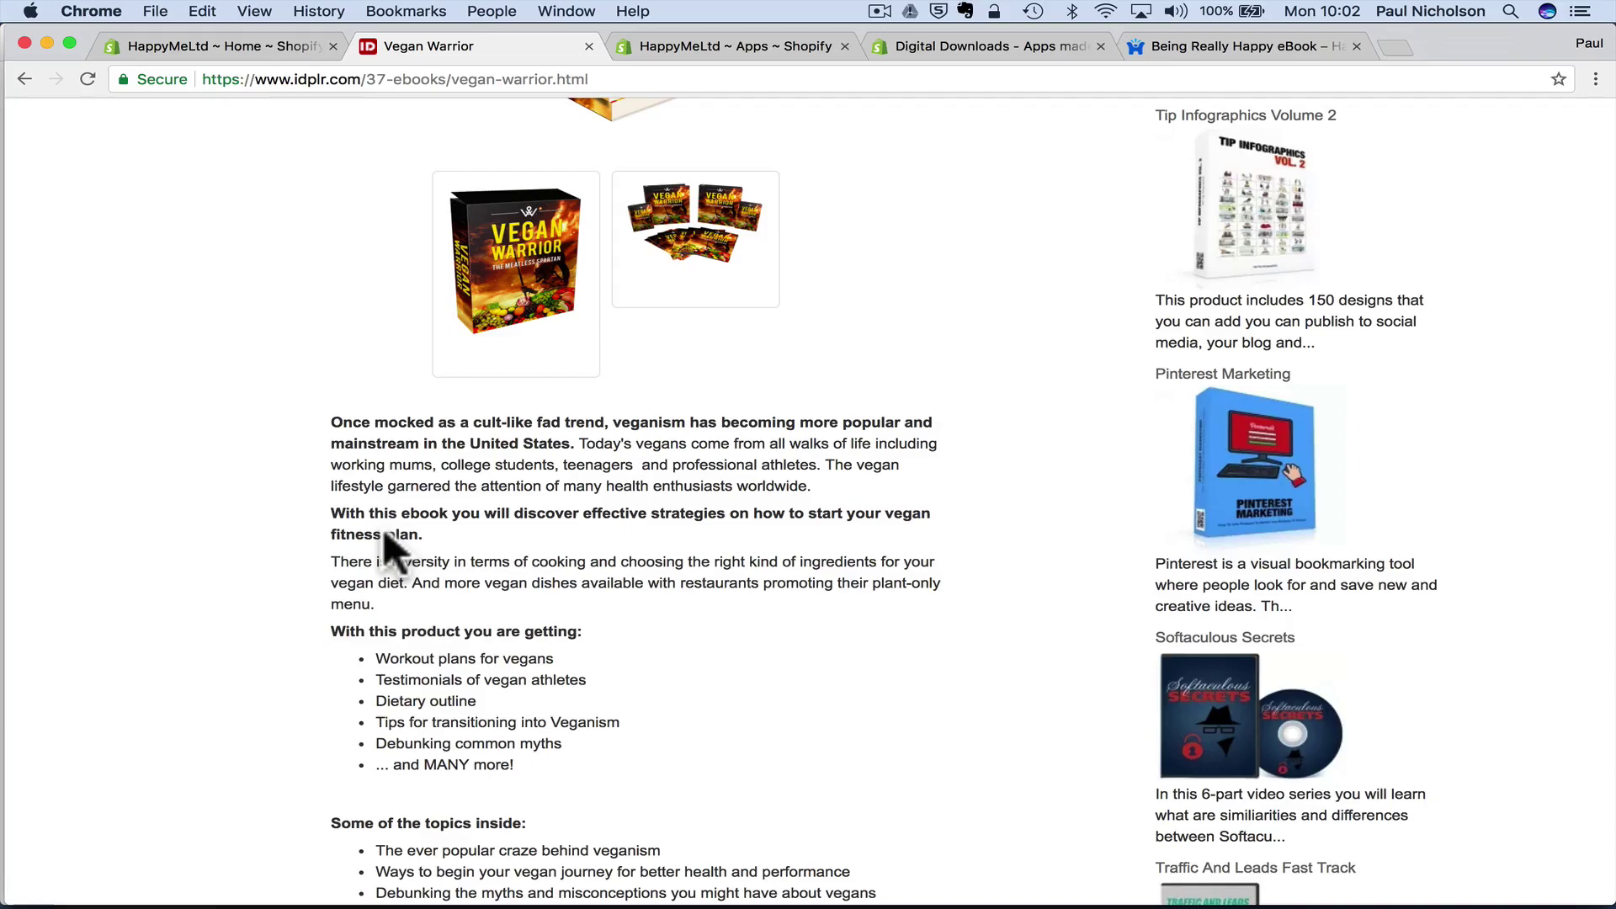
scroll(384, 532, "down", 10)
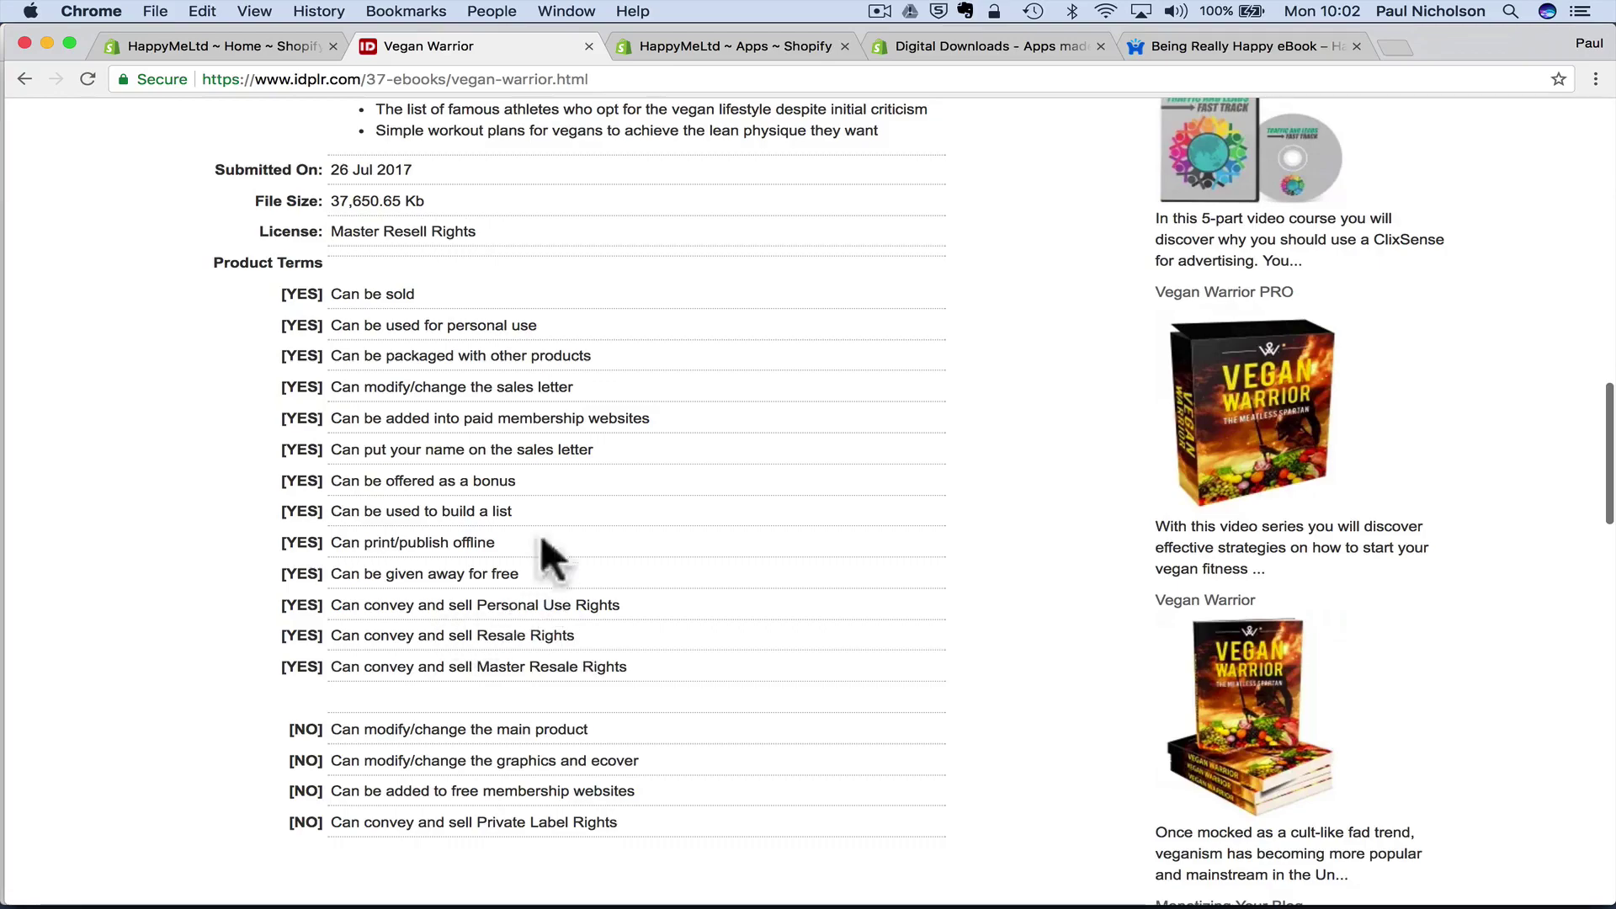
scroll(497, 313, "up", 9)
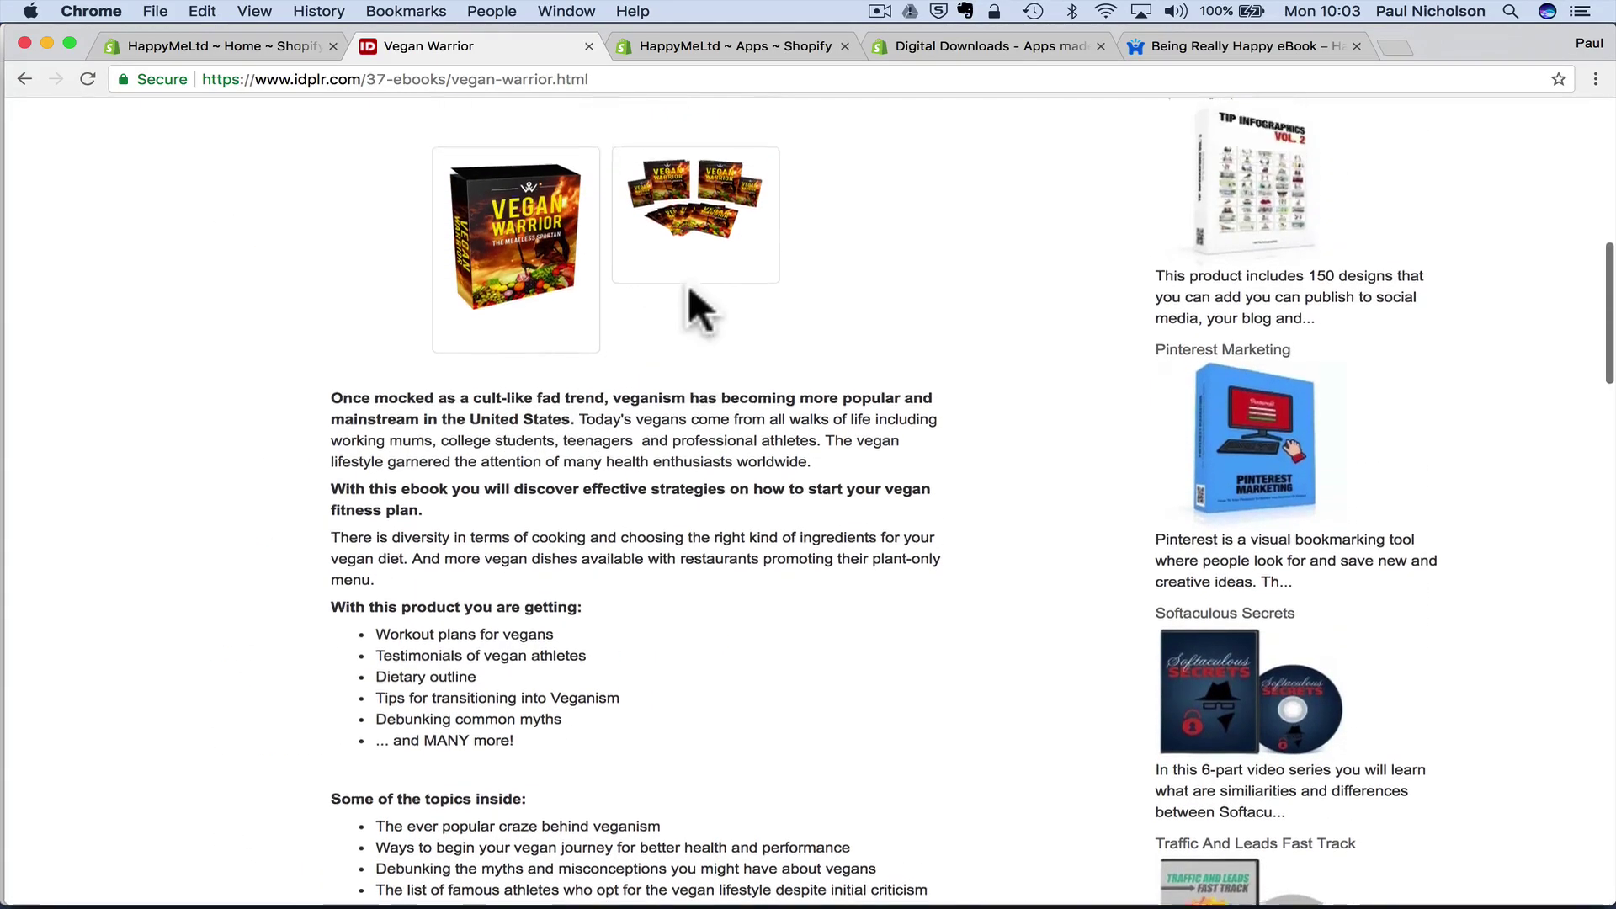
scroll(689, 288, "down", 5)
scroll(689, 288, "down", 6)
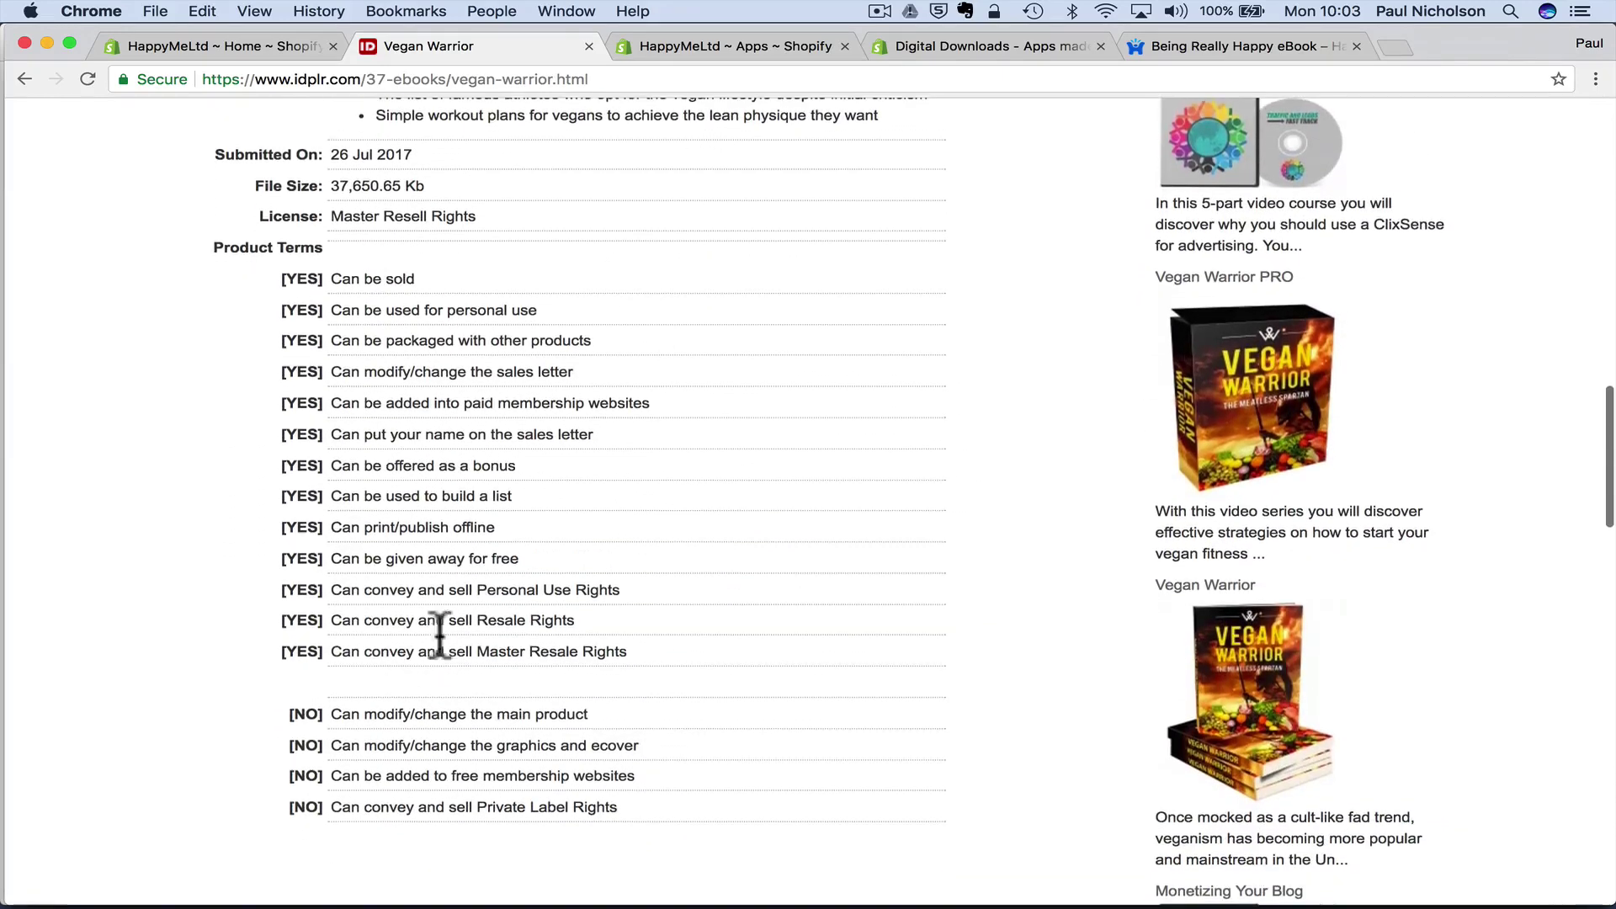
scroll(566, 637, "down", 1)
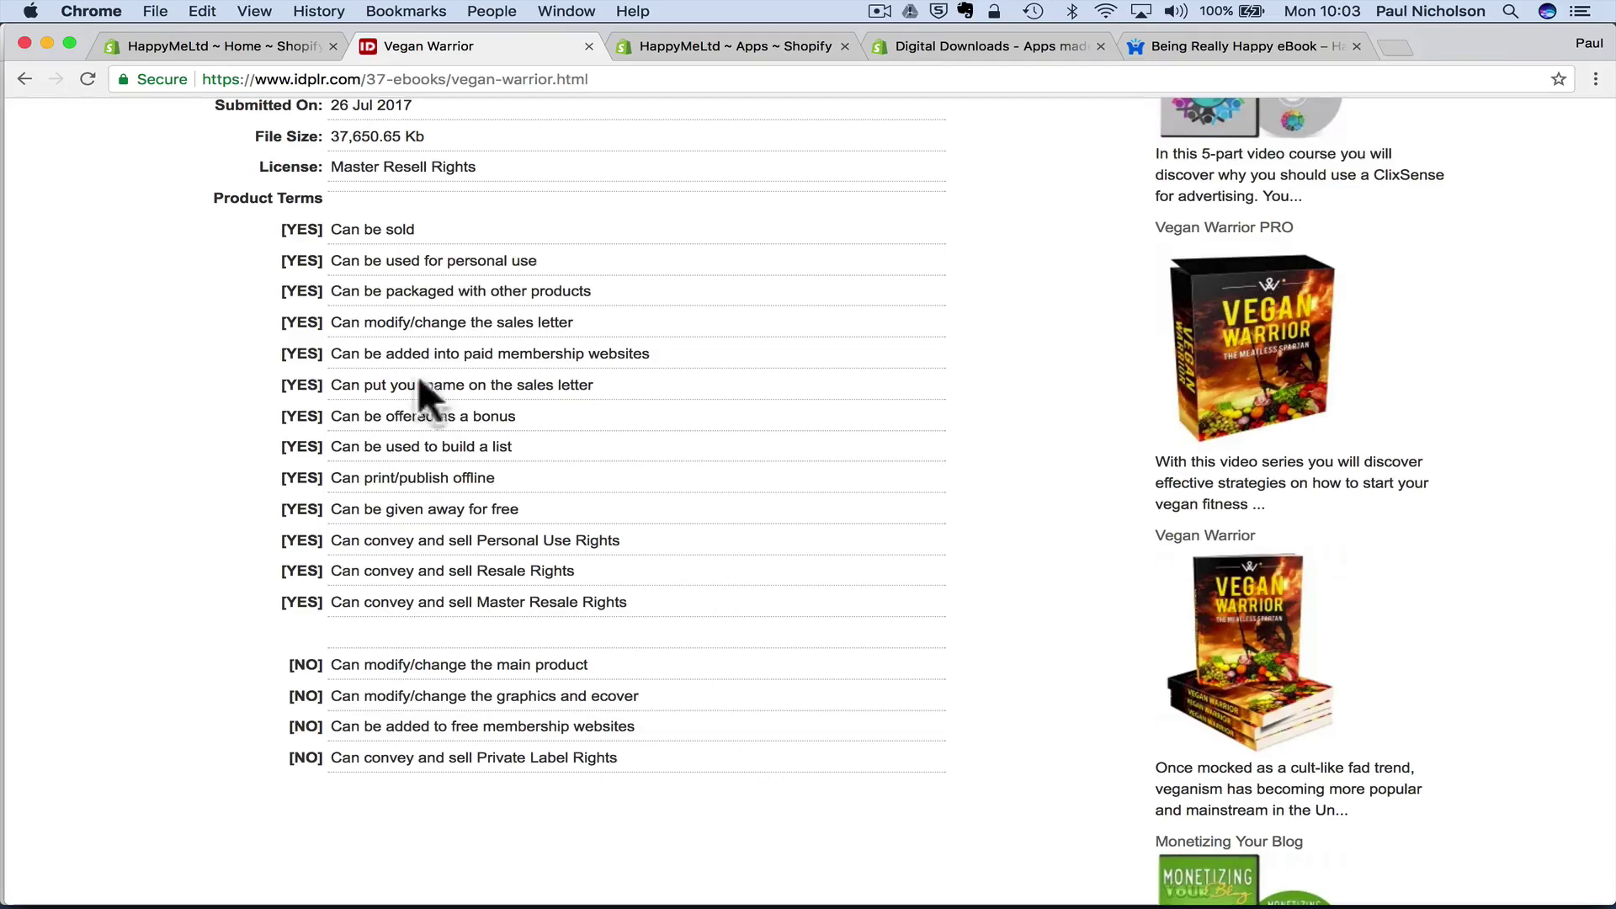
scroll(952, 516, "up", 15)
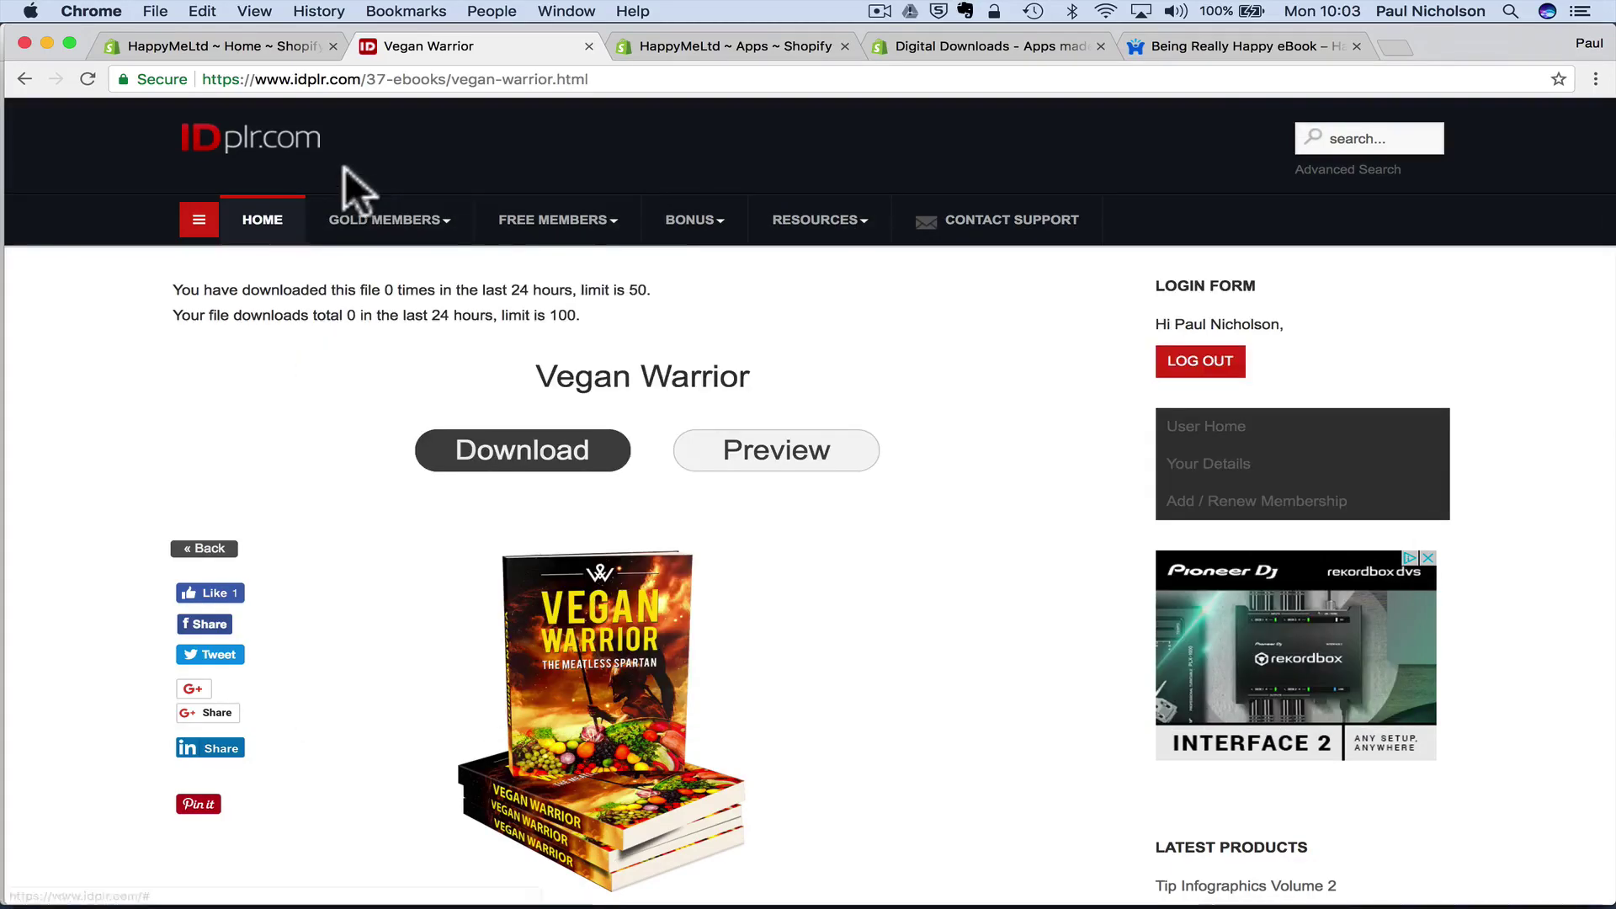
mouse_move(556, 219)
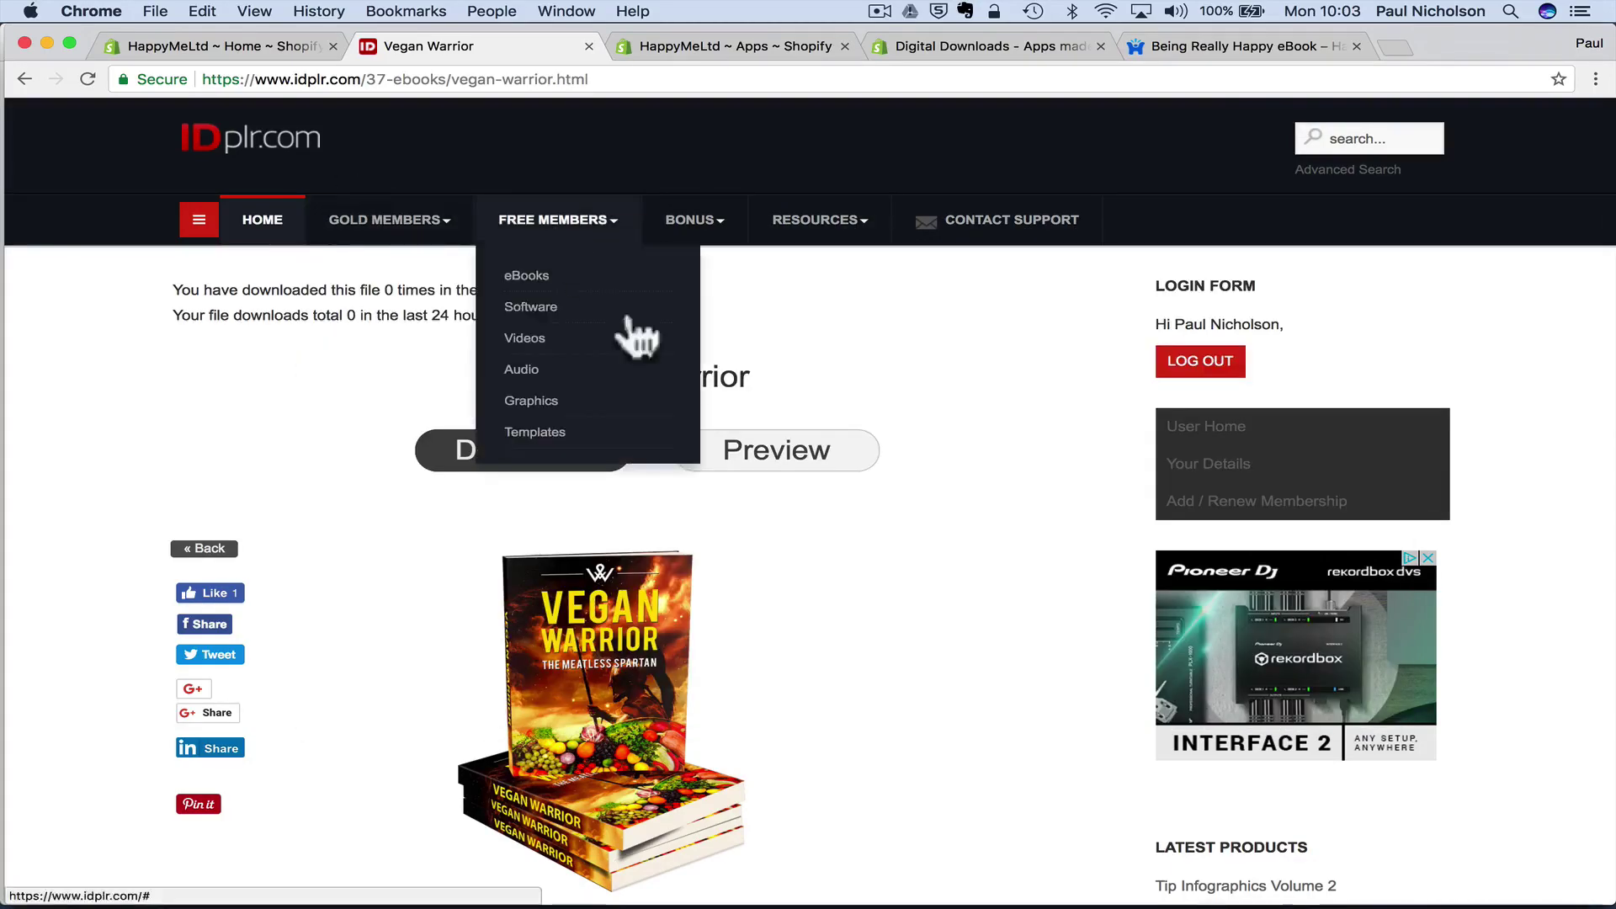
scroll(638, 337, "down", 5)
scroll(488, 216, "up", 5)
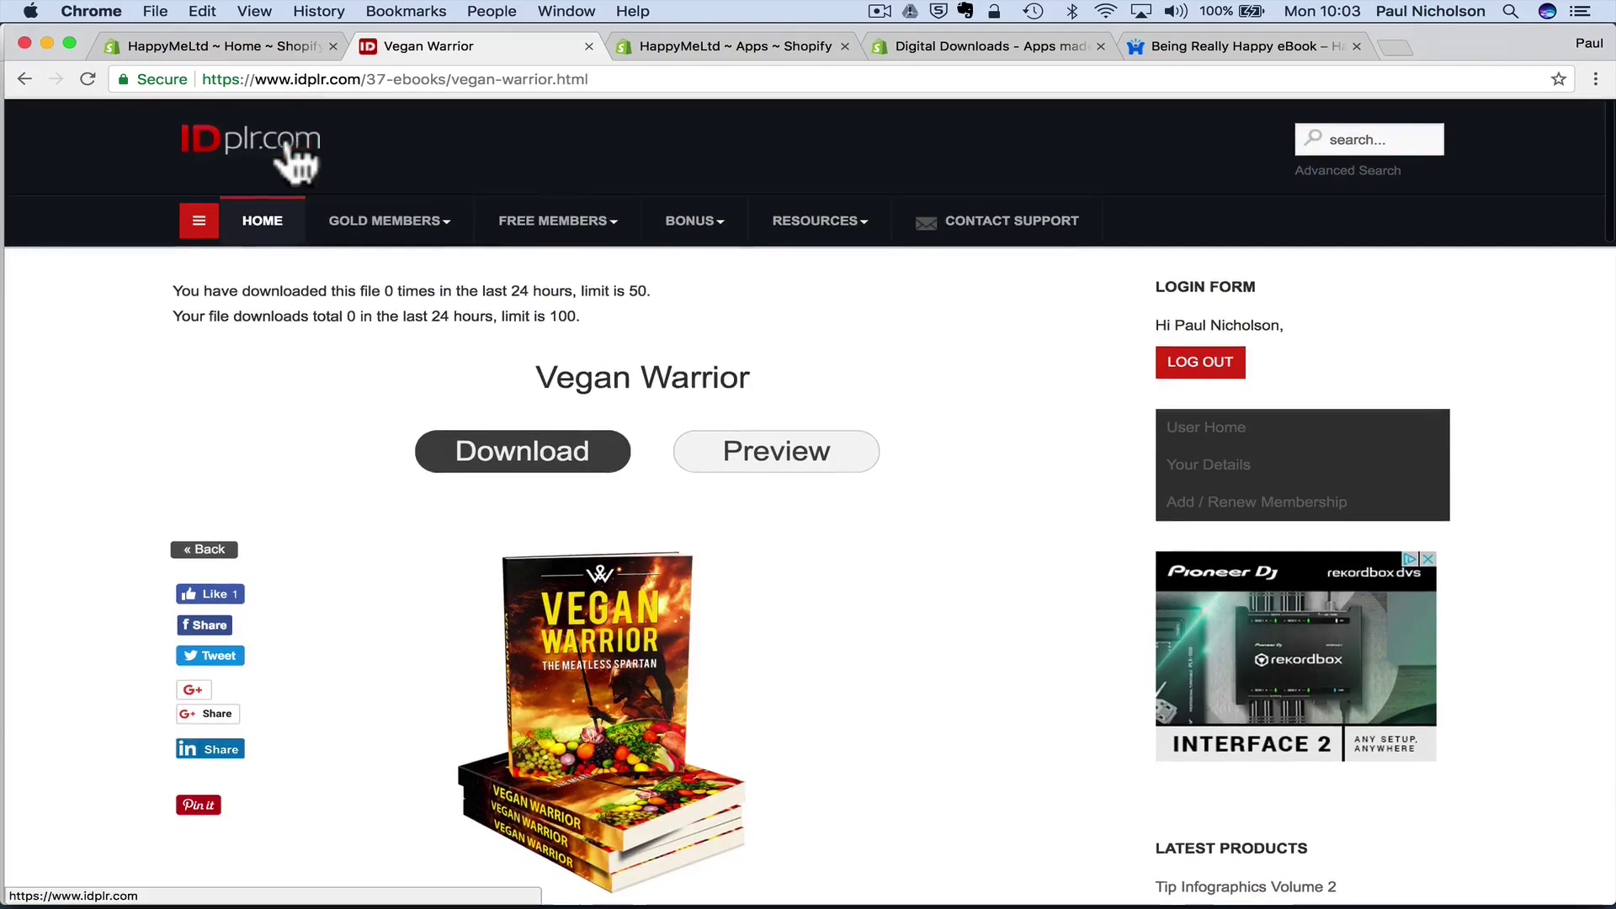
- Go to the IDplr home page and review its 6071+ eBooks, 1477+ Videos, 1271+ Software
left_click(288, 148)
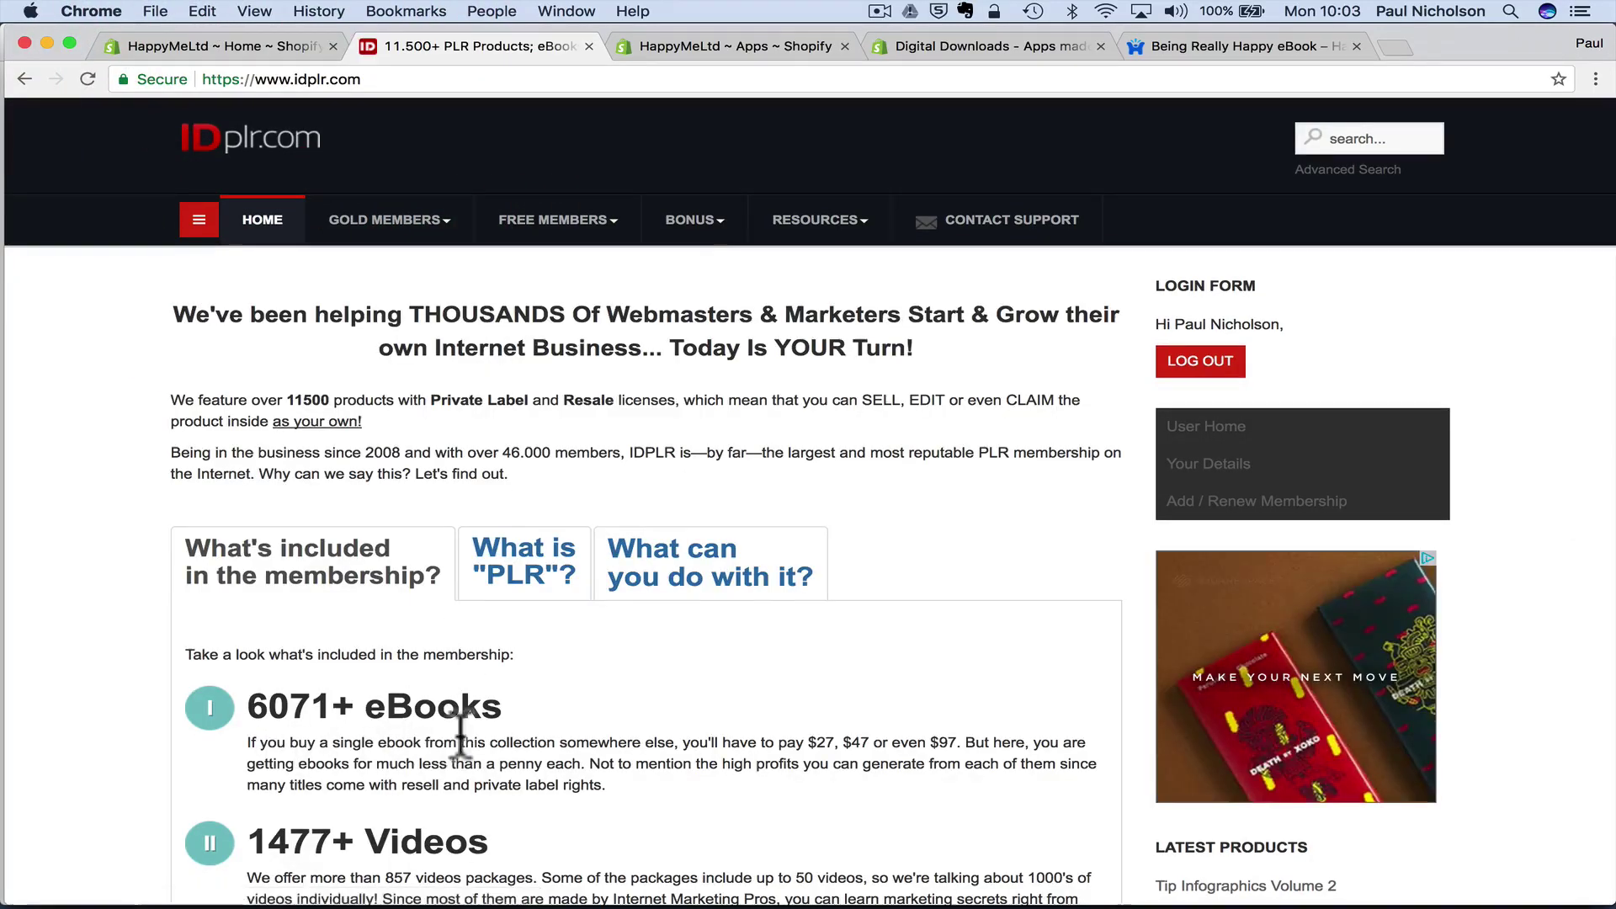
scroll(362, 732, "down", 5)
scroll(427, 665, "down", 5)
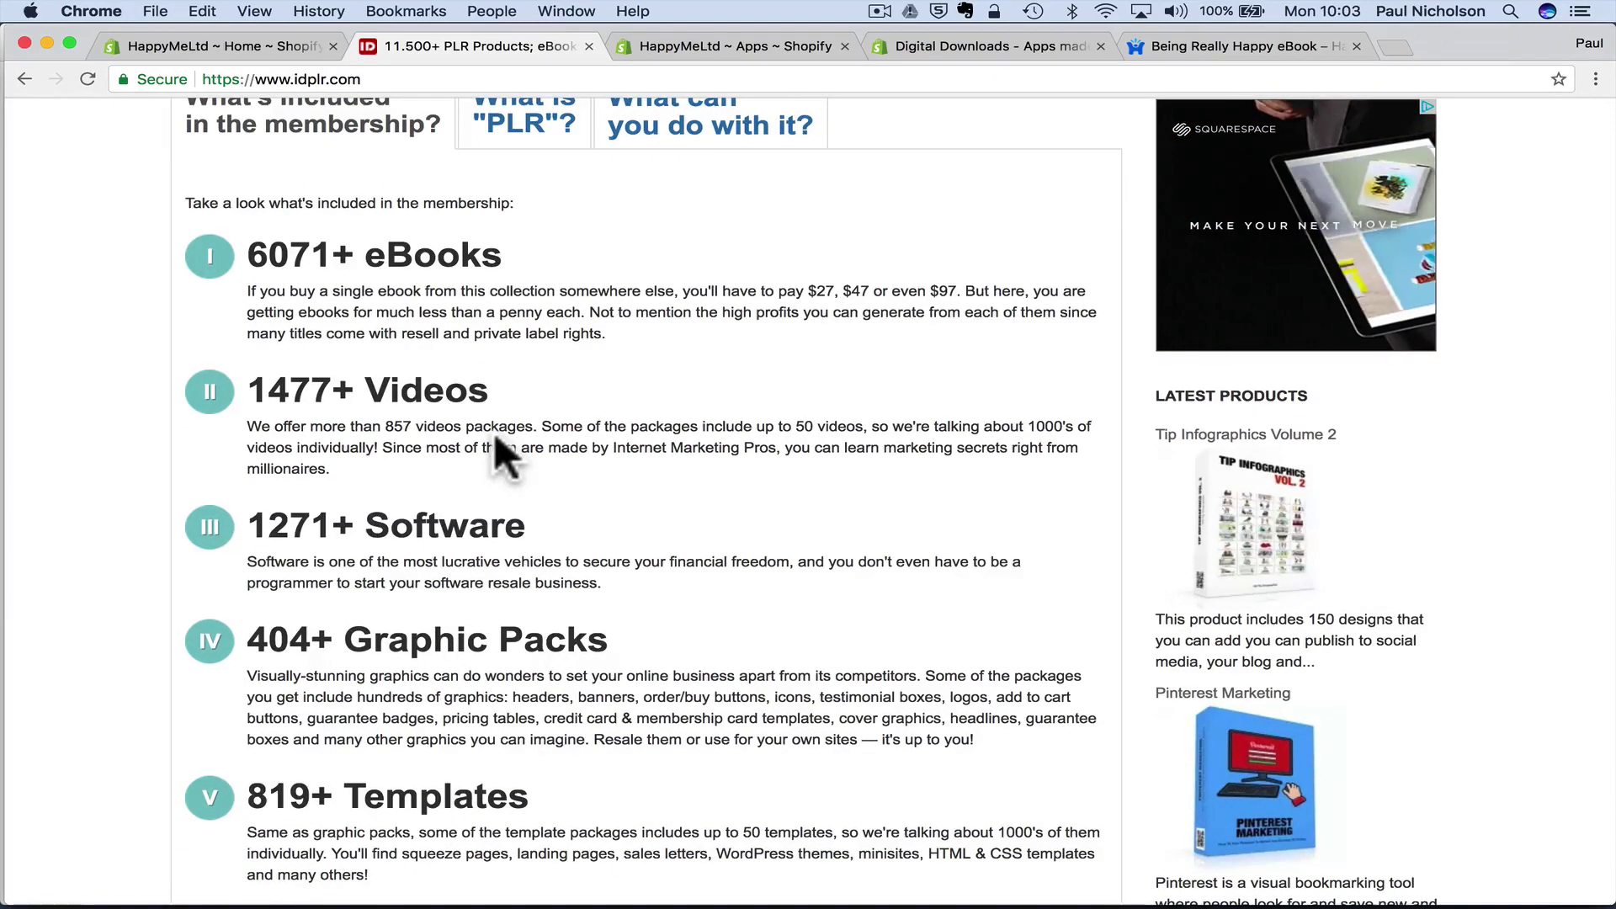
scroll(494, 438, "up", 10)
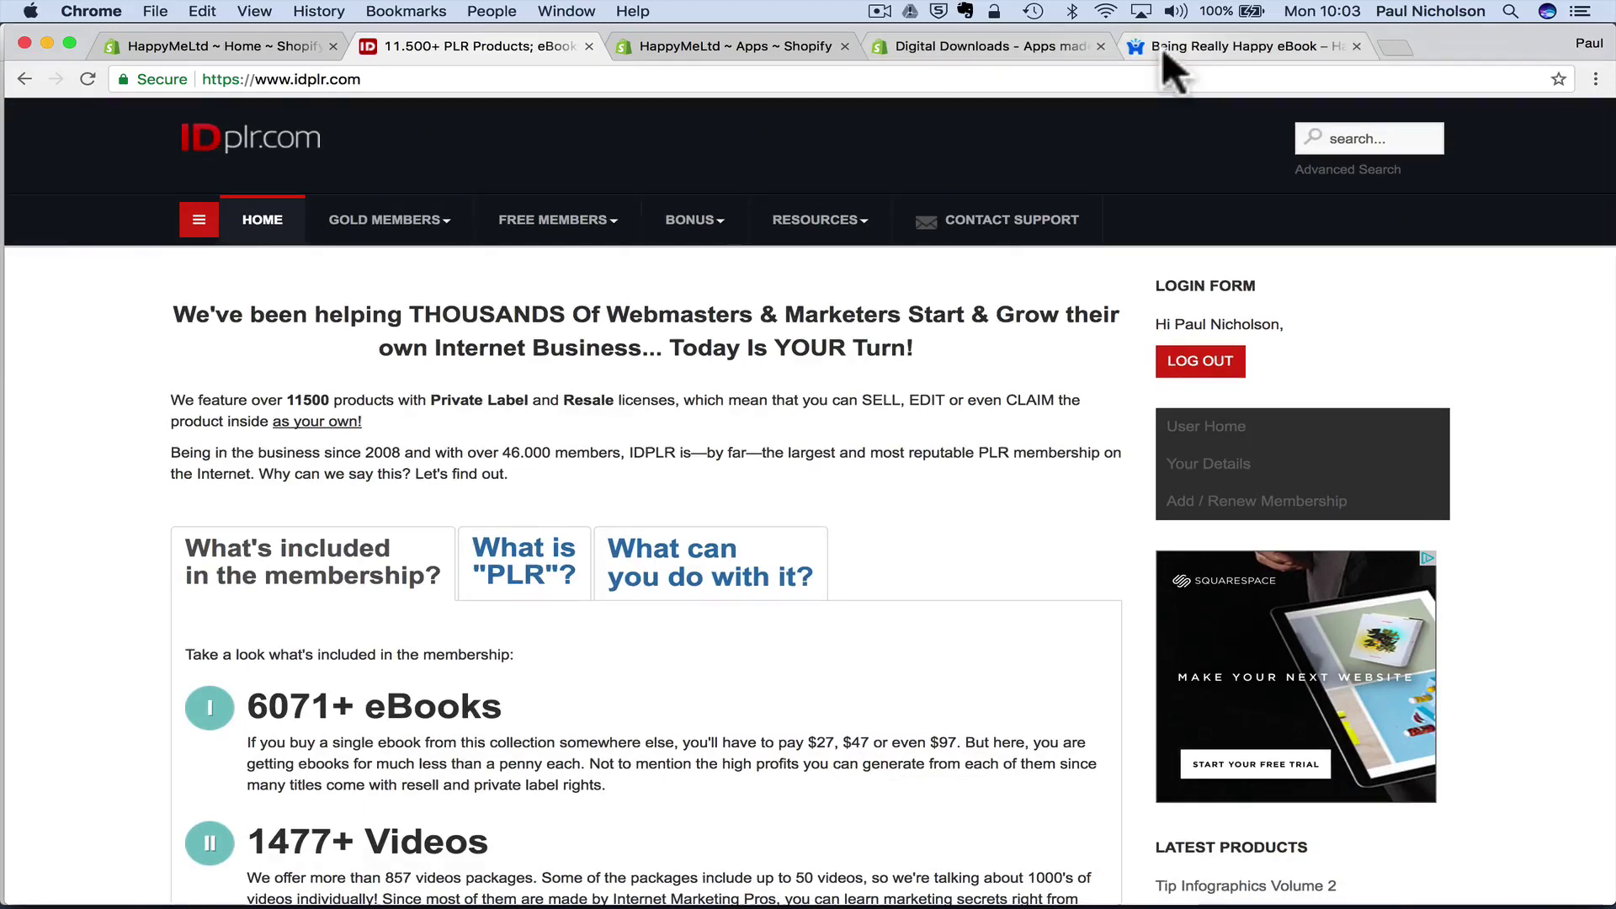
- Go from the Being Really Happy eBook page to the Happy-Me home page, then its Catalog
left_click(1162, 47)
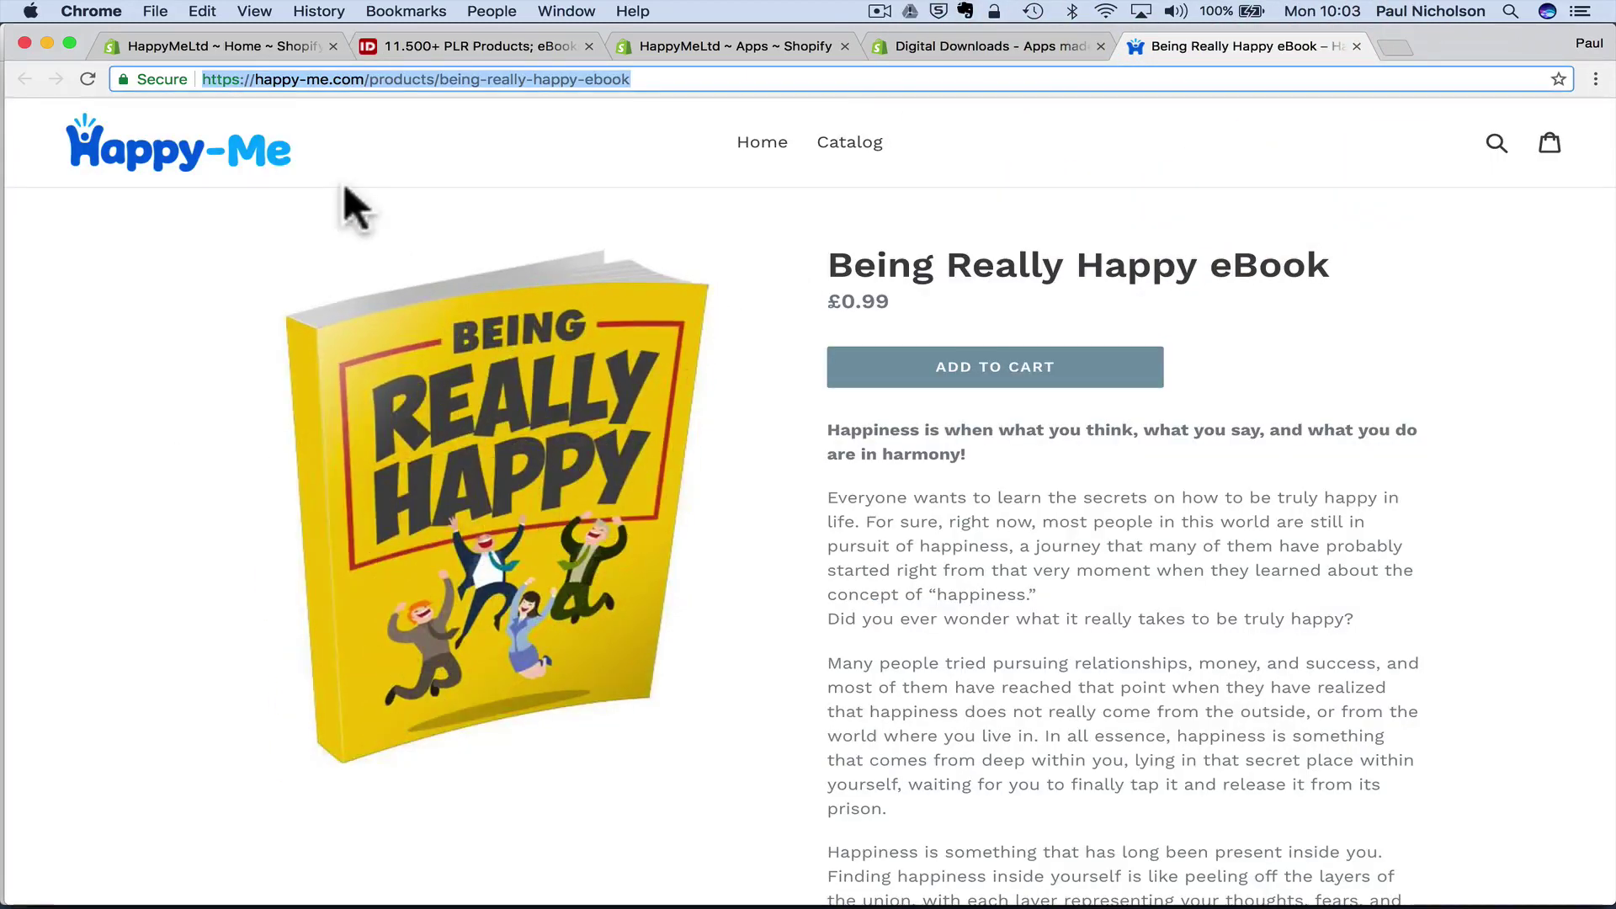
left_click(205, 167)
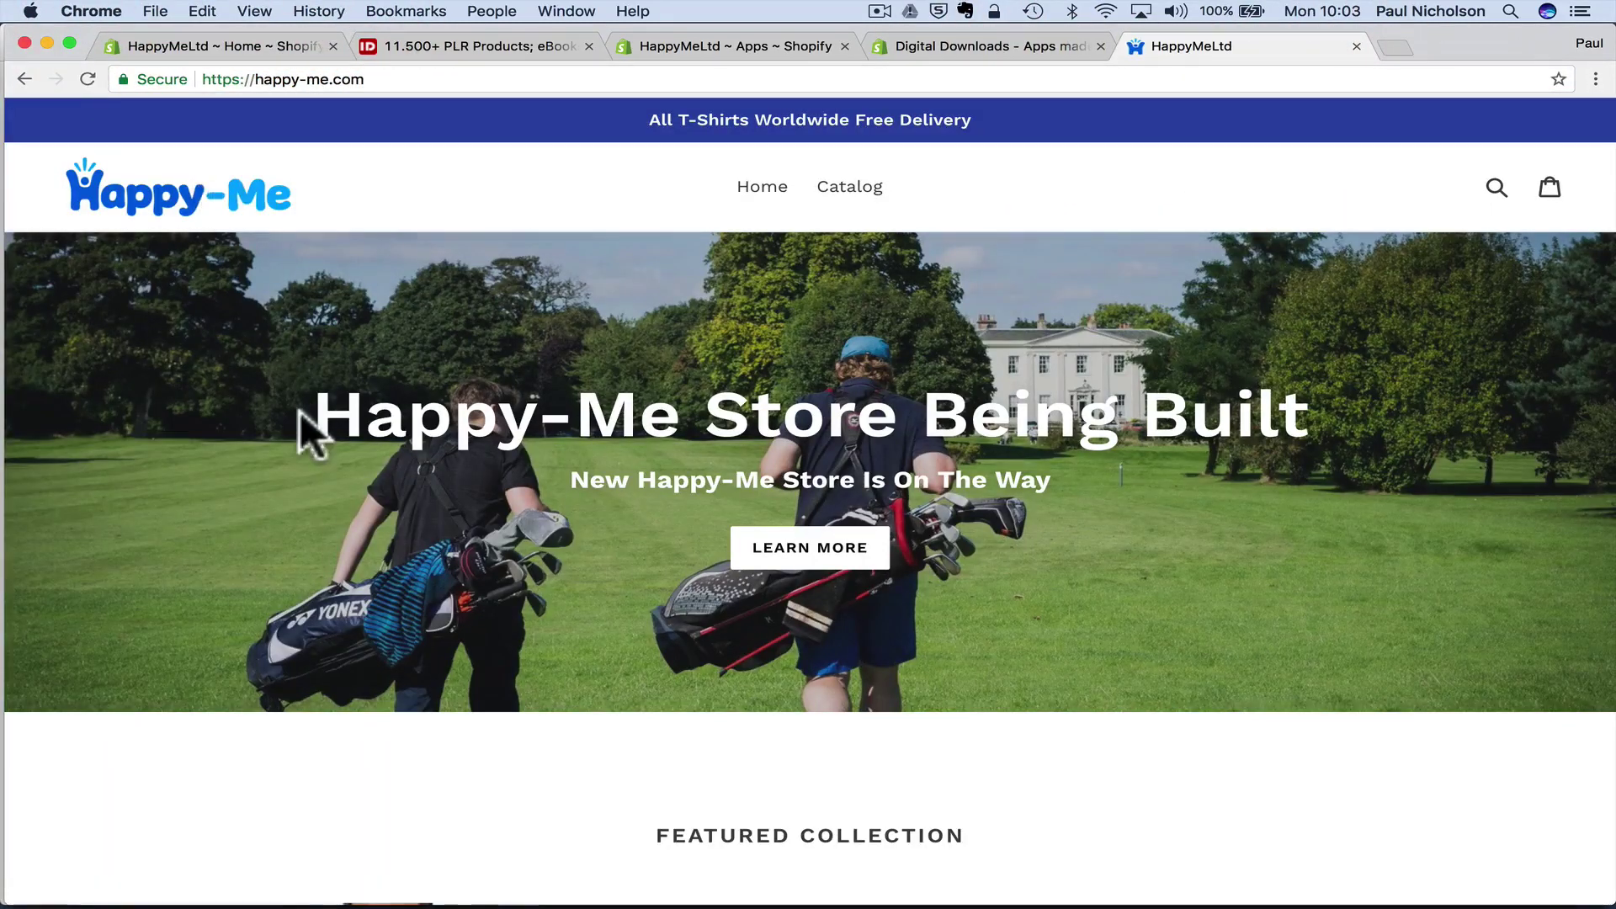
scroll(301, 414, "down", 6)
scroll(300, 411, "up", 6)
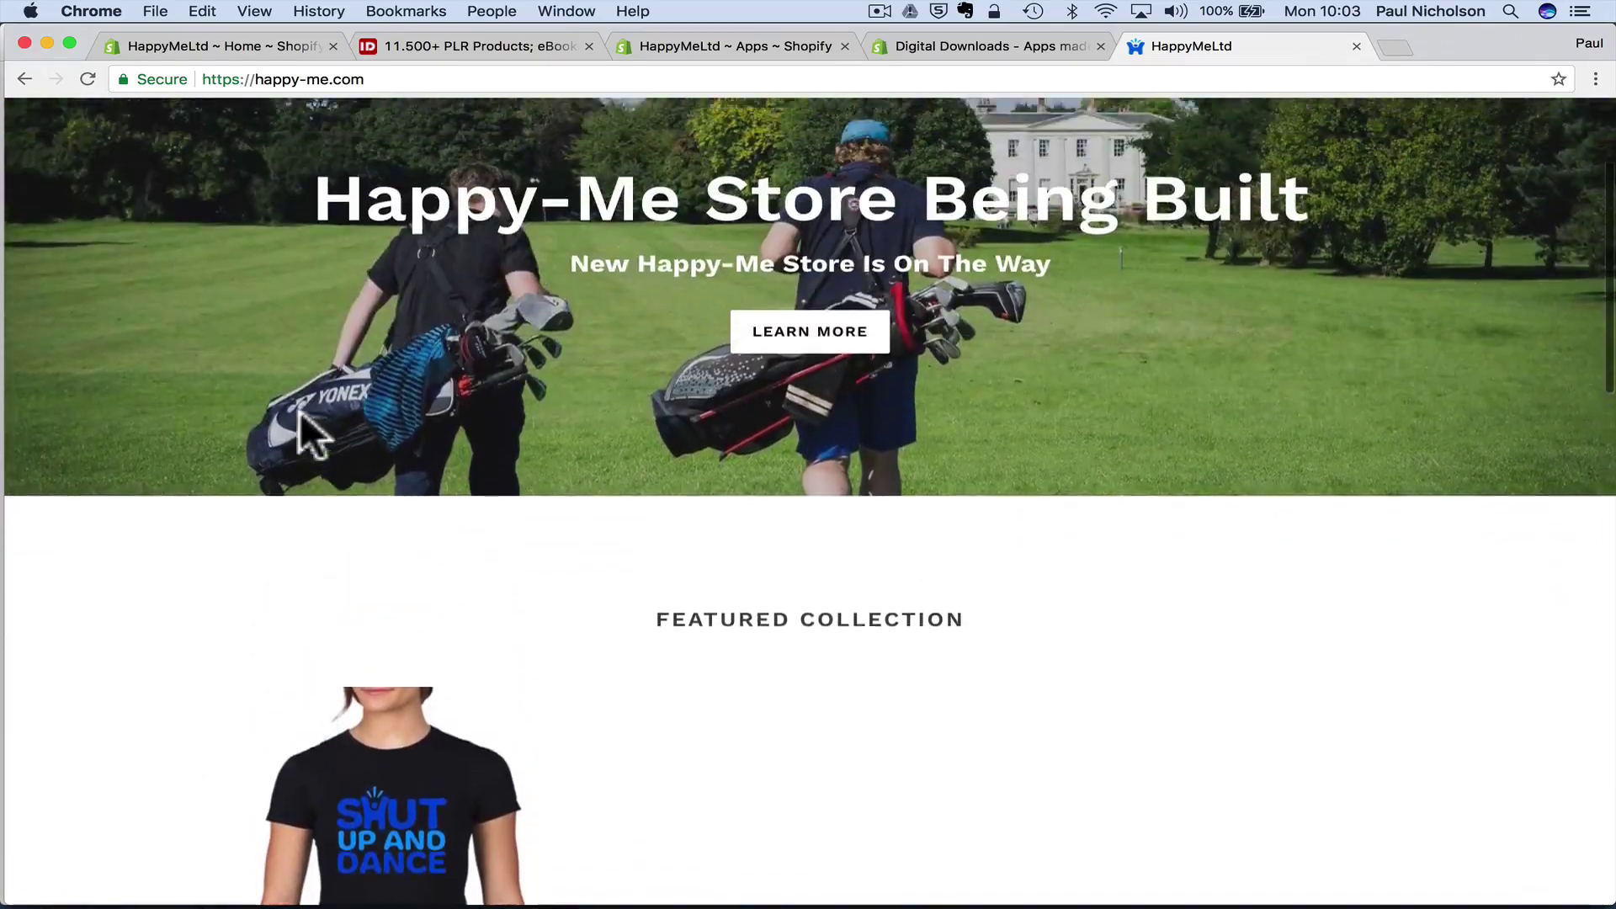
scroll(299, 421, "down", 8)
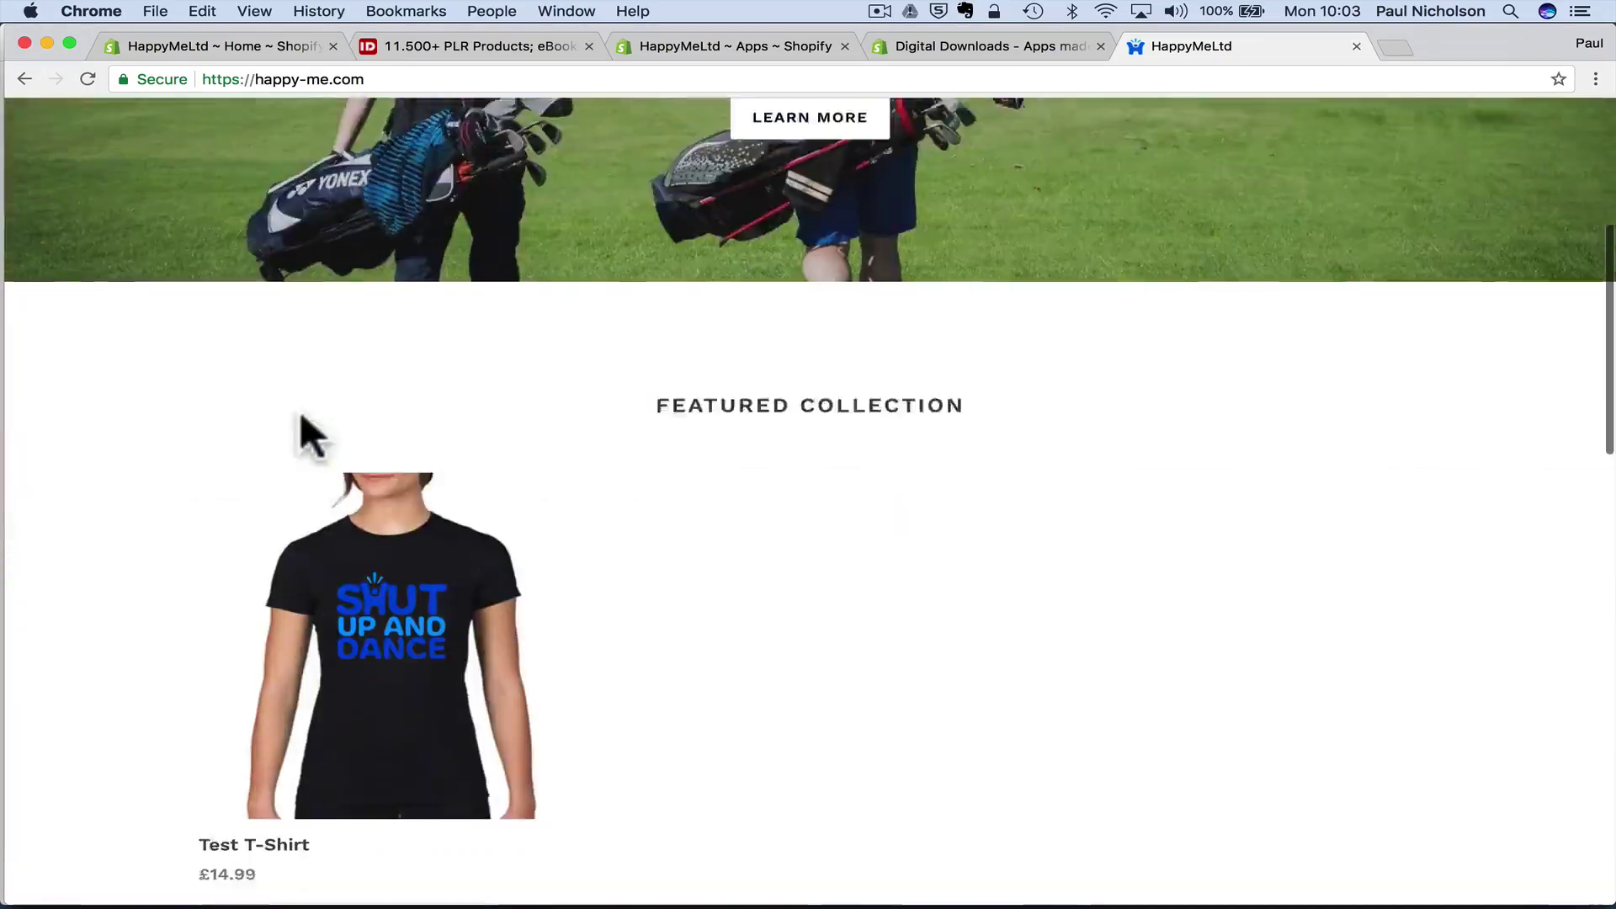
scroll(312, 425, "up", 8)
left_click(856, 197)
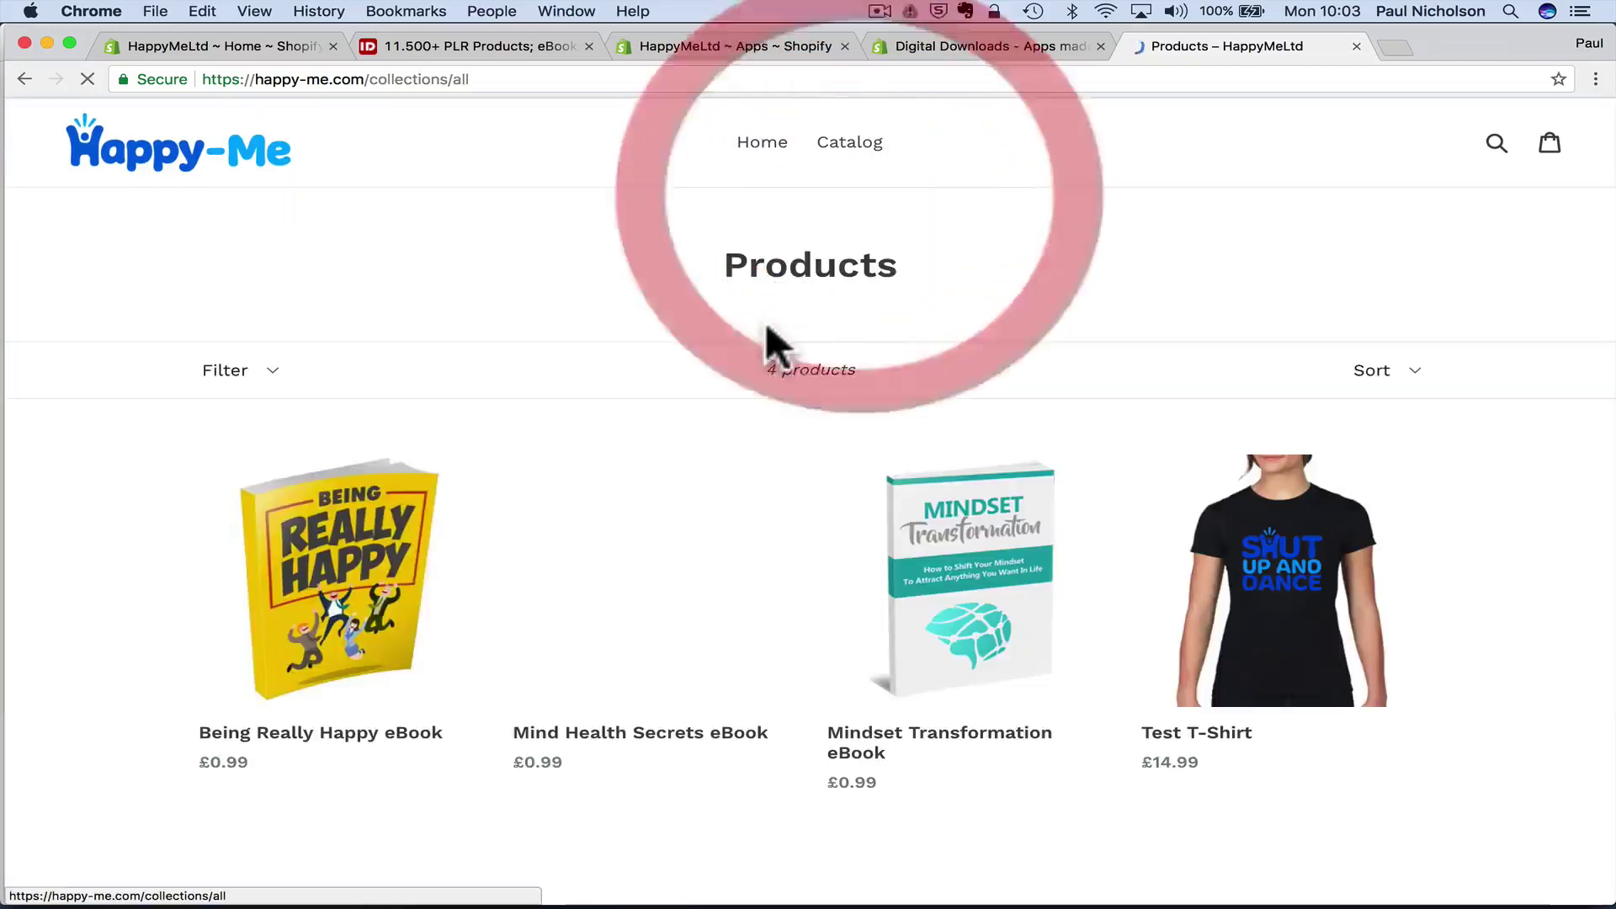